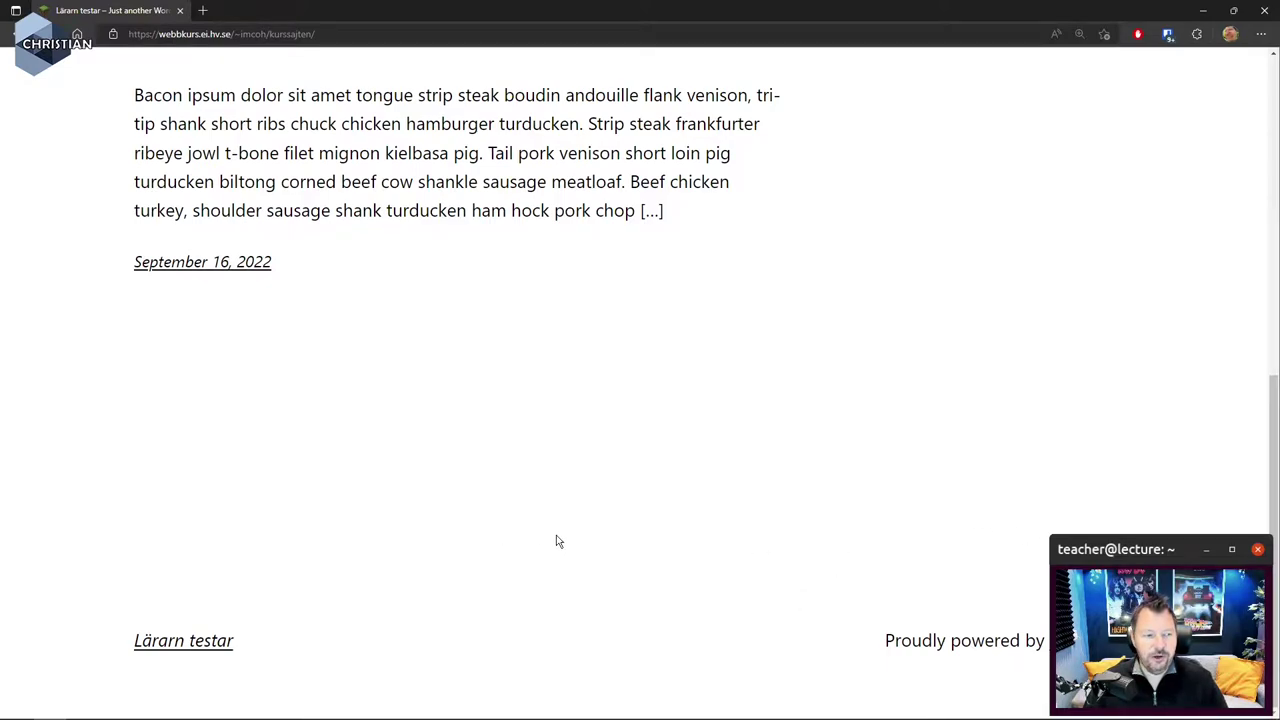
# Open the WordPress login page by adding login to the end of the site's web address.
pyautogui.press('Home')
pyautogui.click(416, 34)
pyautogui.click(416, 36)
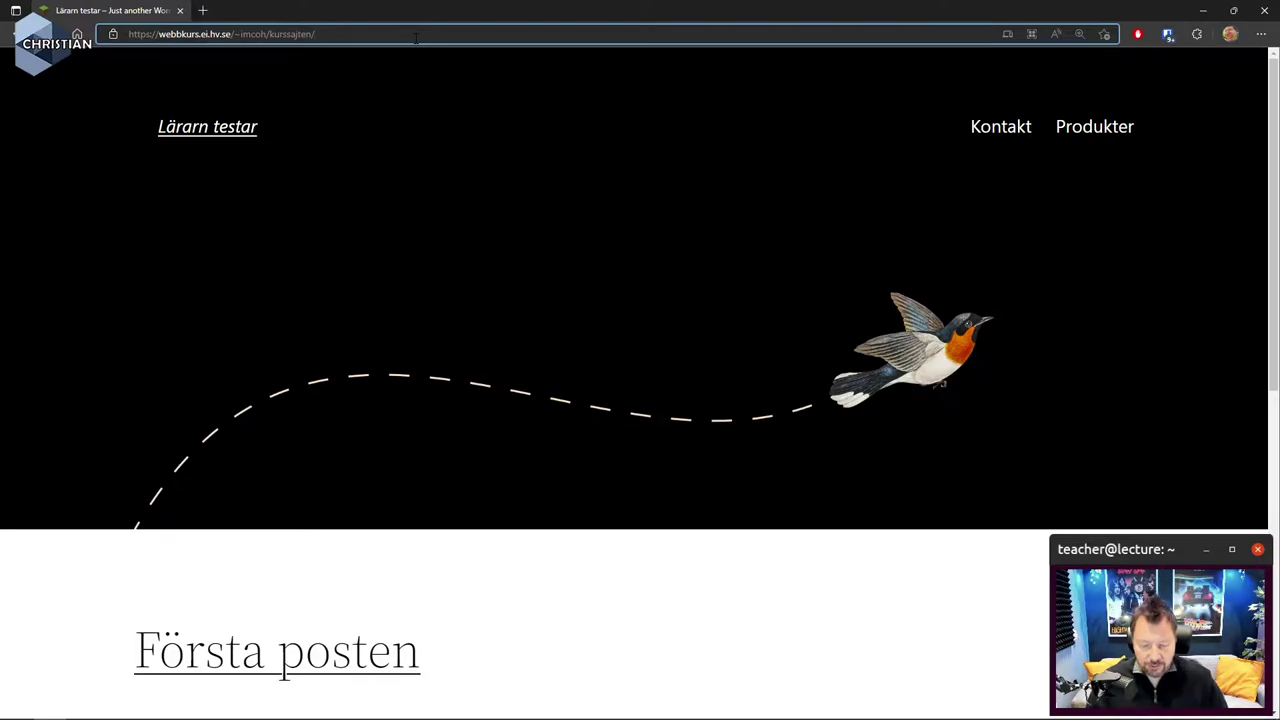
pyautogui.write('login')
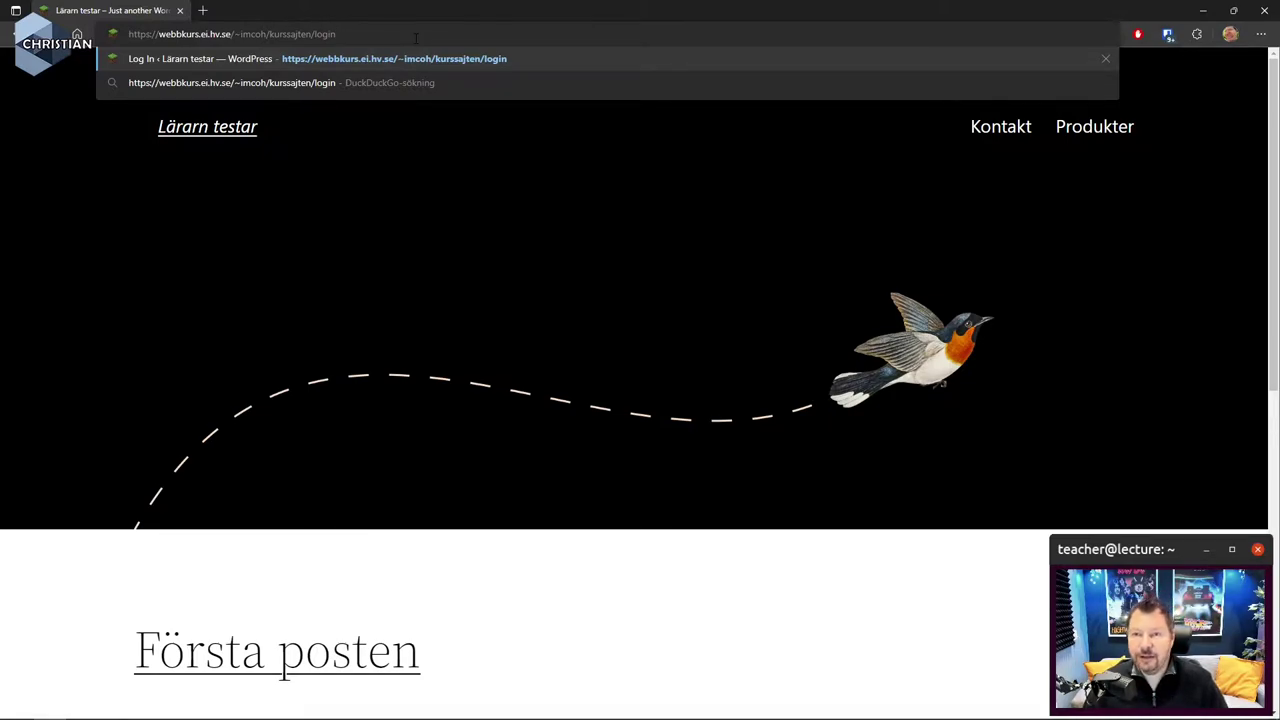
pyautogui.press('Return')
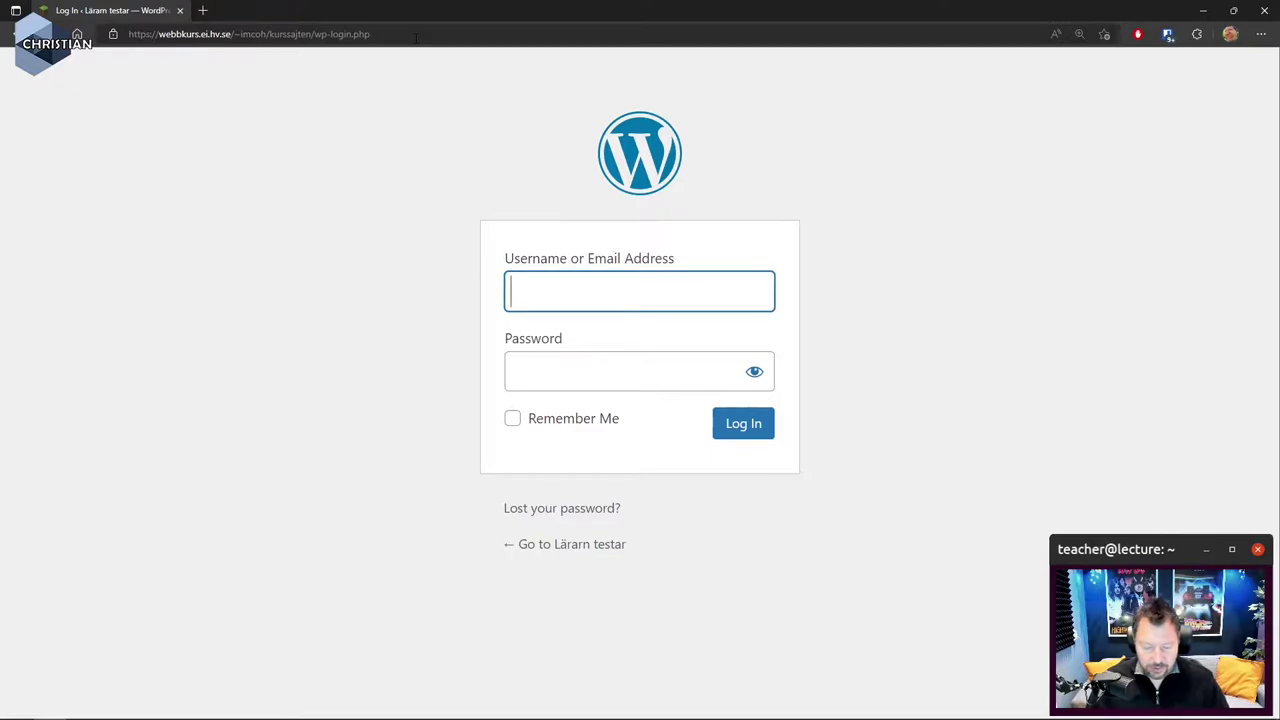
# Log in to the WordPress site with the account's username and password.
pyautogui.write('imcoh')
pyautogui.press('Tab')
pyautogui.write('***********')
pyautogui.press('Return')
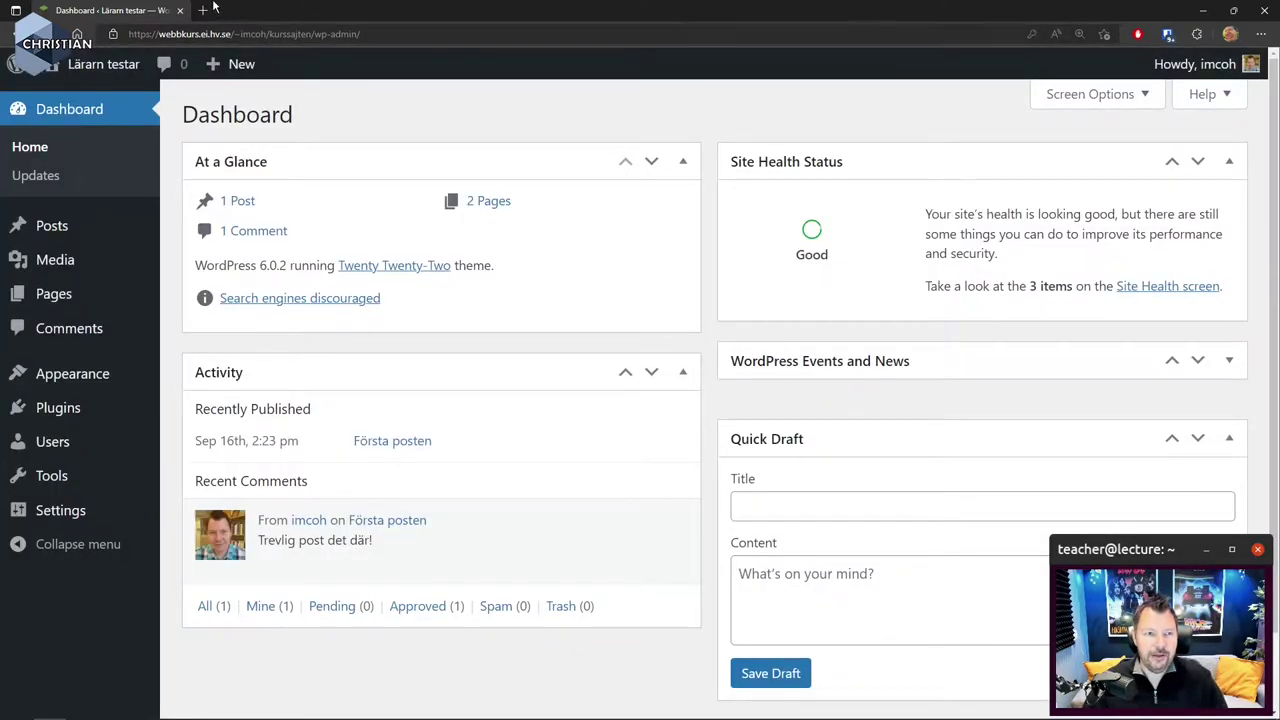
# Visit the public site while logged in and examine the admin bar's account, WordPress, Edit site and New entries.
pyautogui.moveTo(95, 64)
pyautogui.click(88, 97)
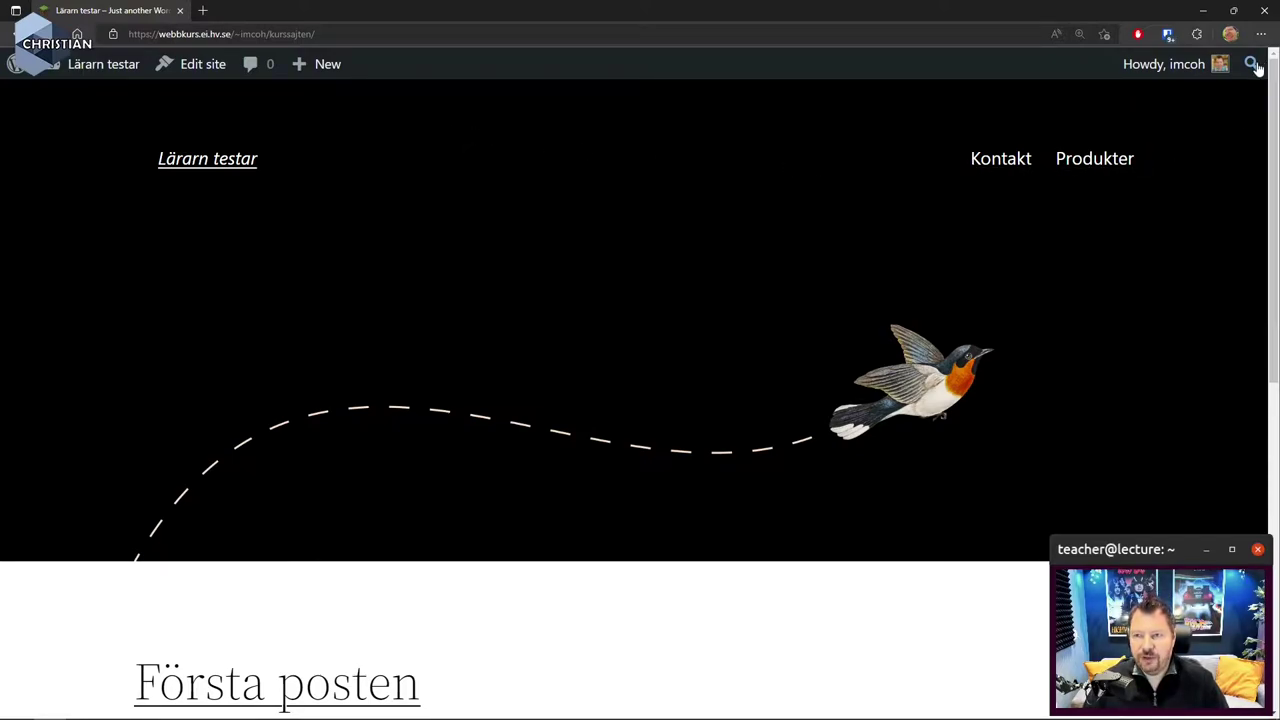
pyautogui.moveTo(1213, 68)
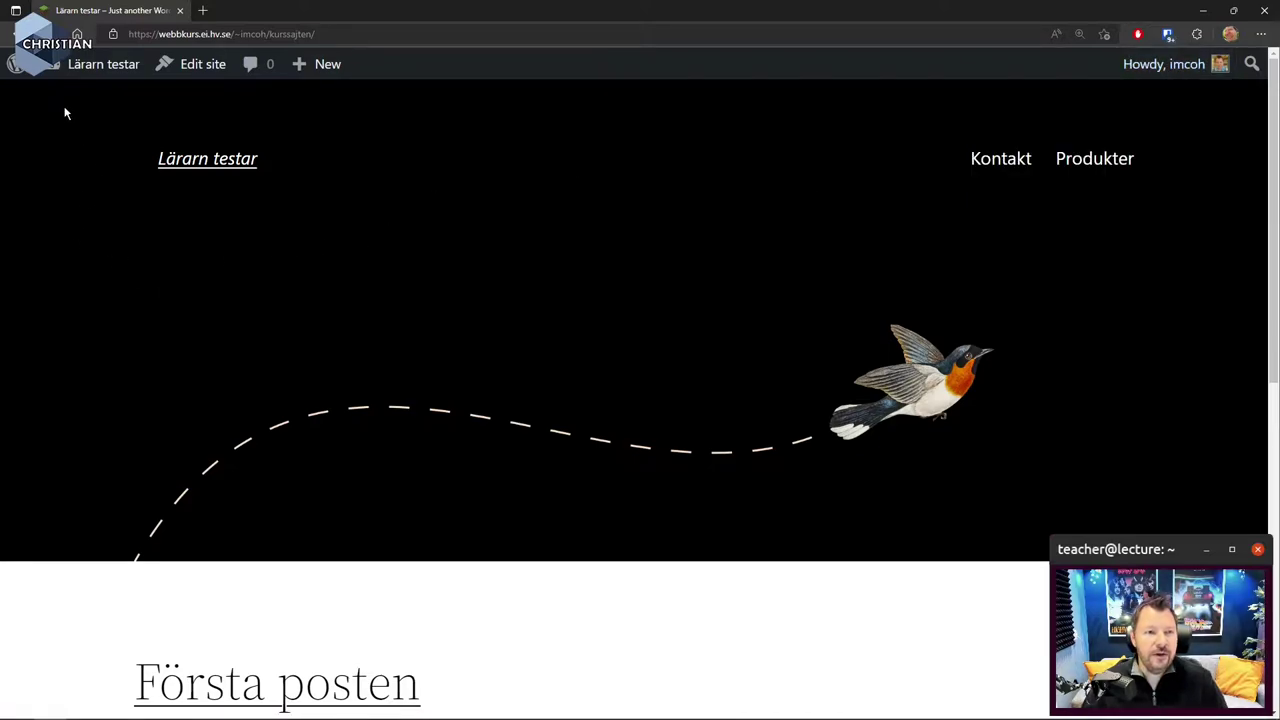
pyautogui.moveTo(16, 64)
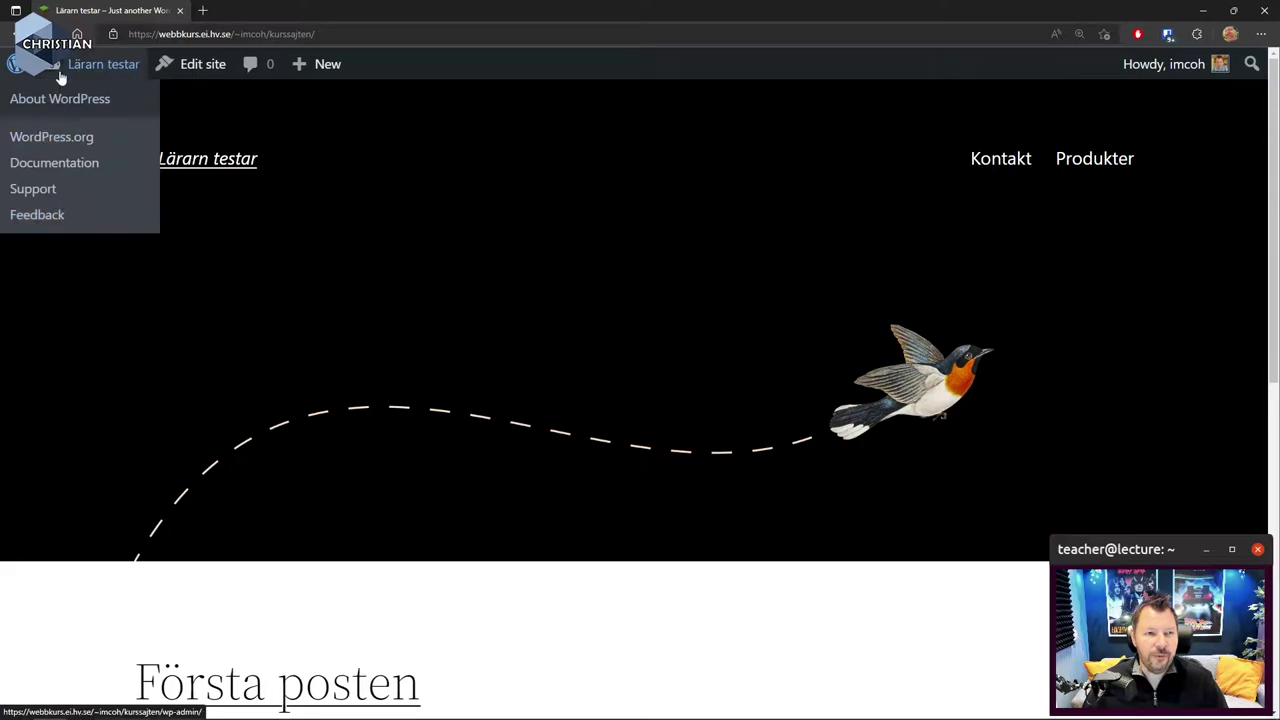
pyautogui.moveTo(60, 76)
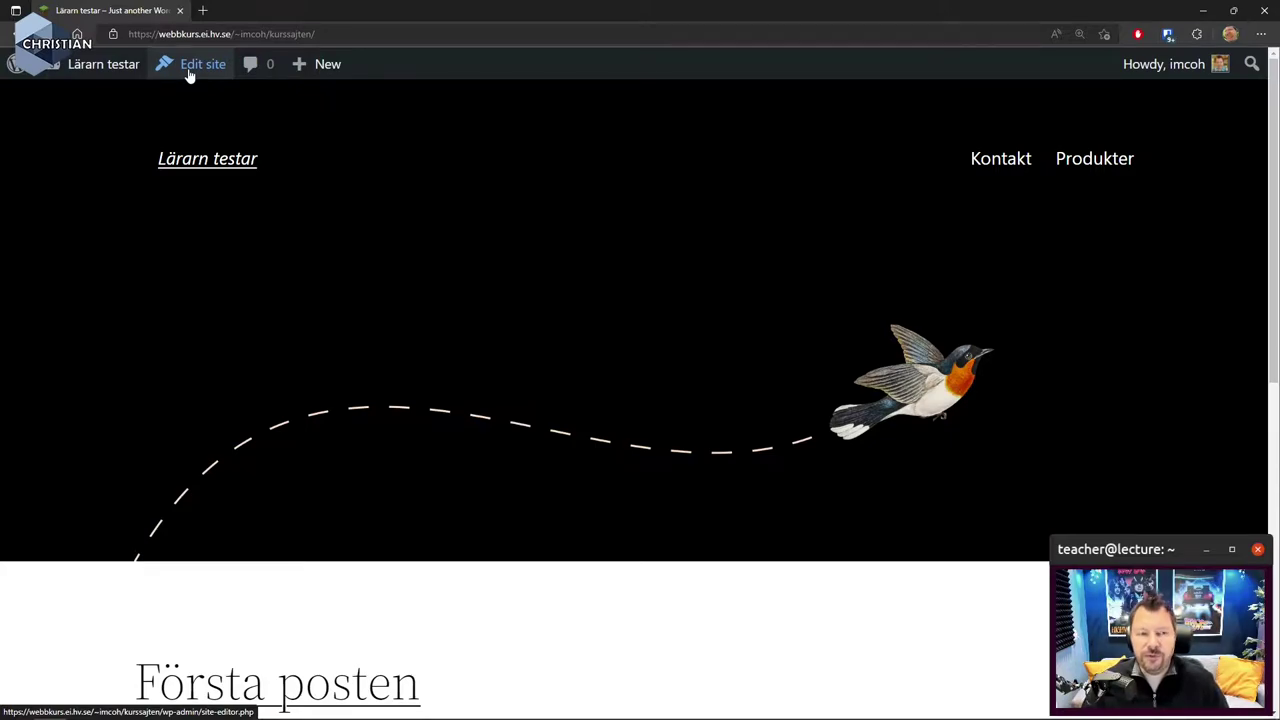
pyautogui.moveTo(320, 76)
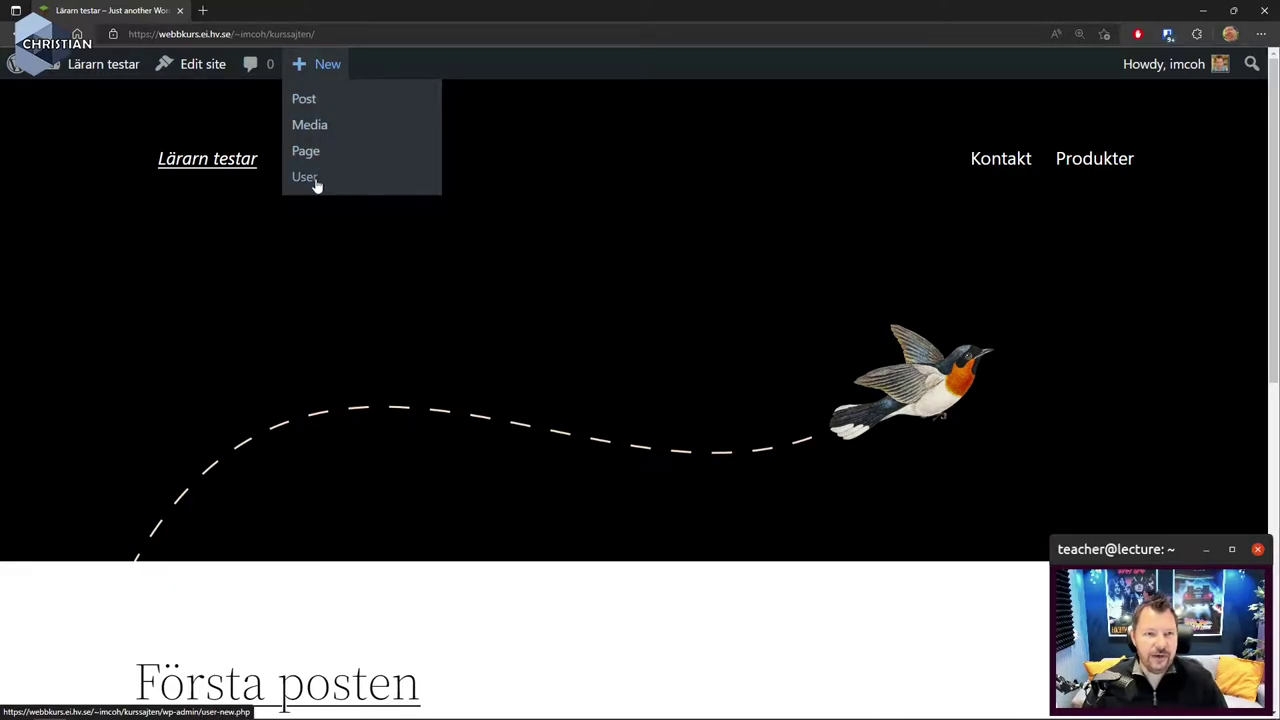
# Return to the site's dashboard and look over its widgets.
pyautogui.moveTo(96, 64)
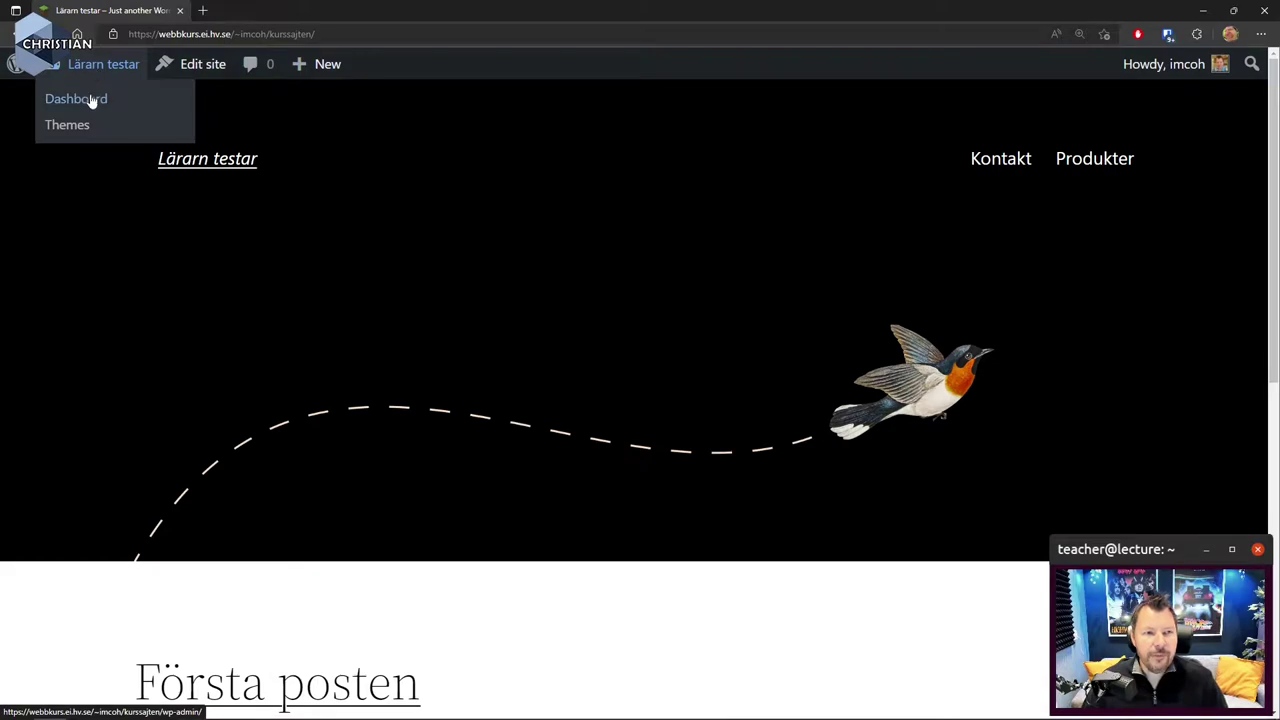
pyautogui.click(96, 108)
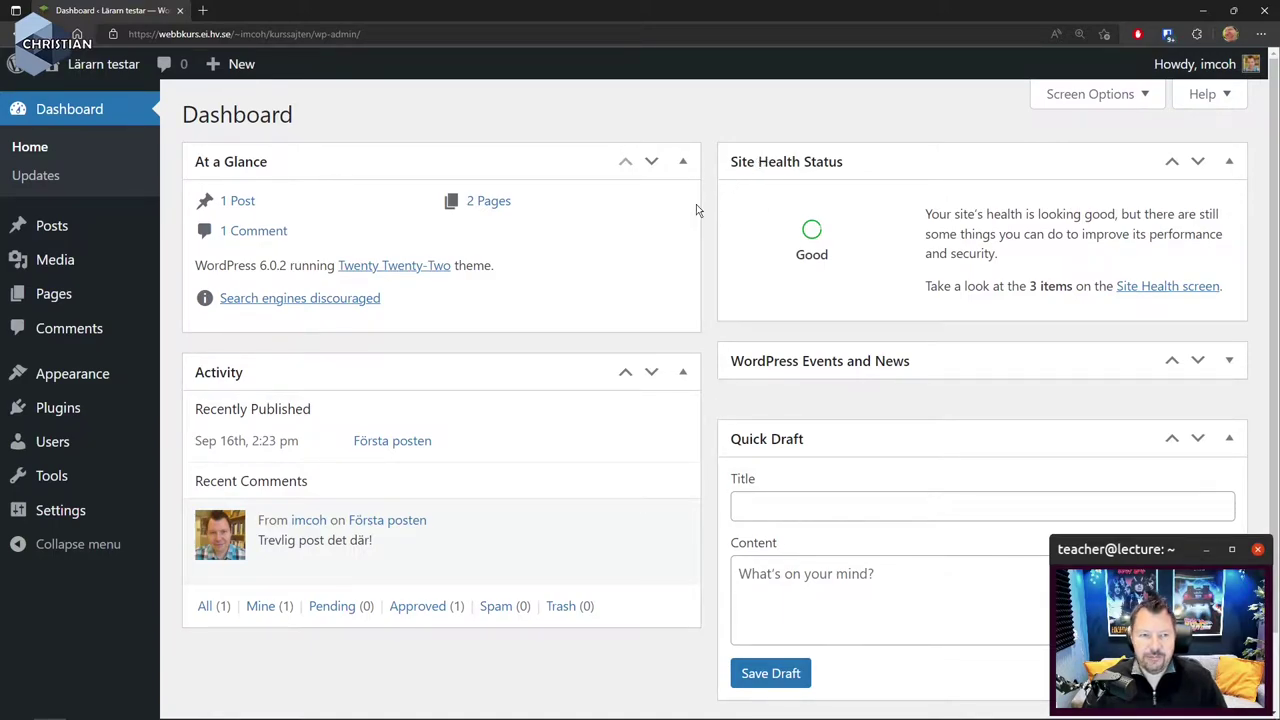
pyautogui.scroll(-1, 886, 486)
pyautogui.scroll(1, 886, 486)
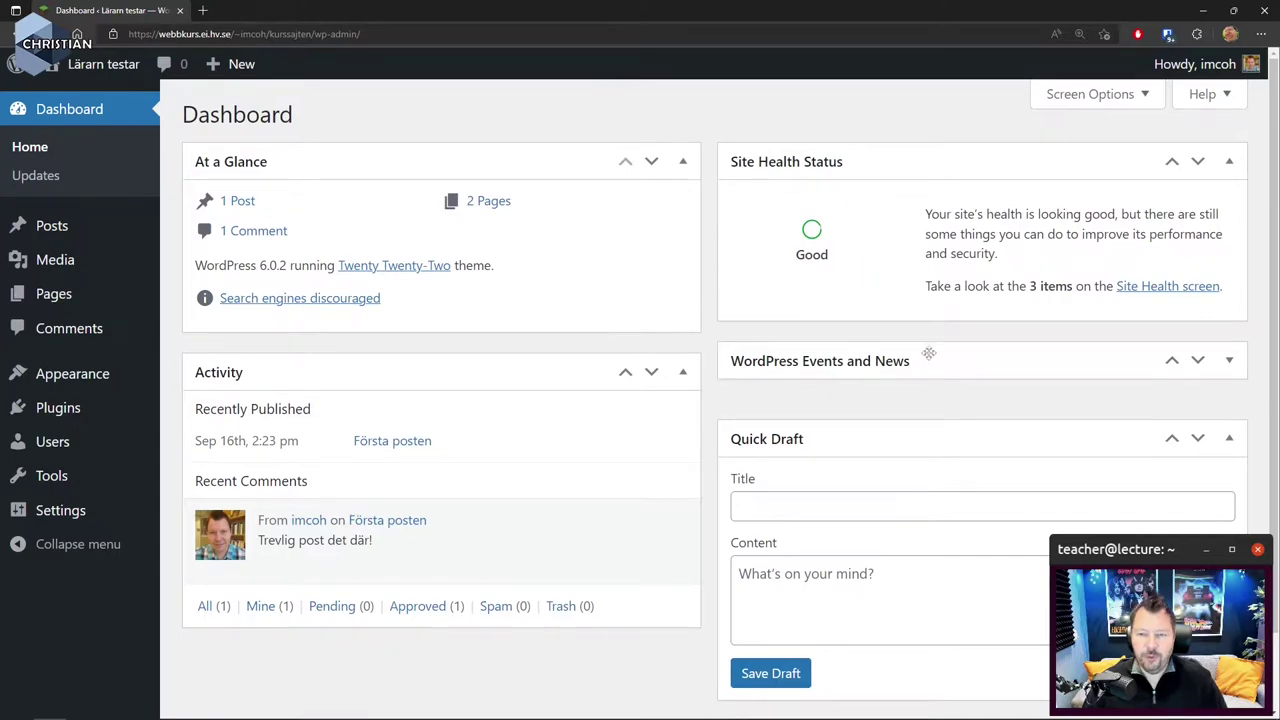
# Collapse and re-expand the At a Glance widget, and move it below Activity and back up.
pyautogui.click(684, 164)
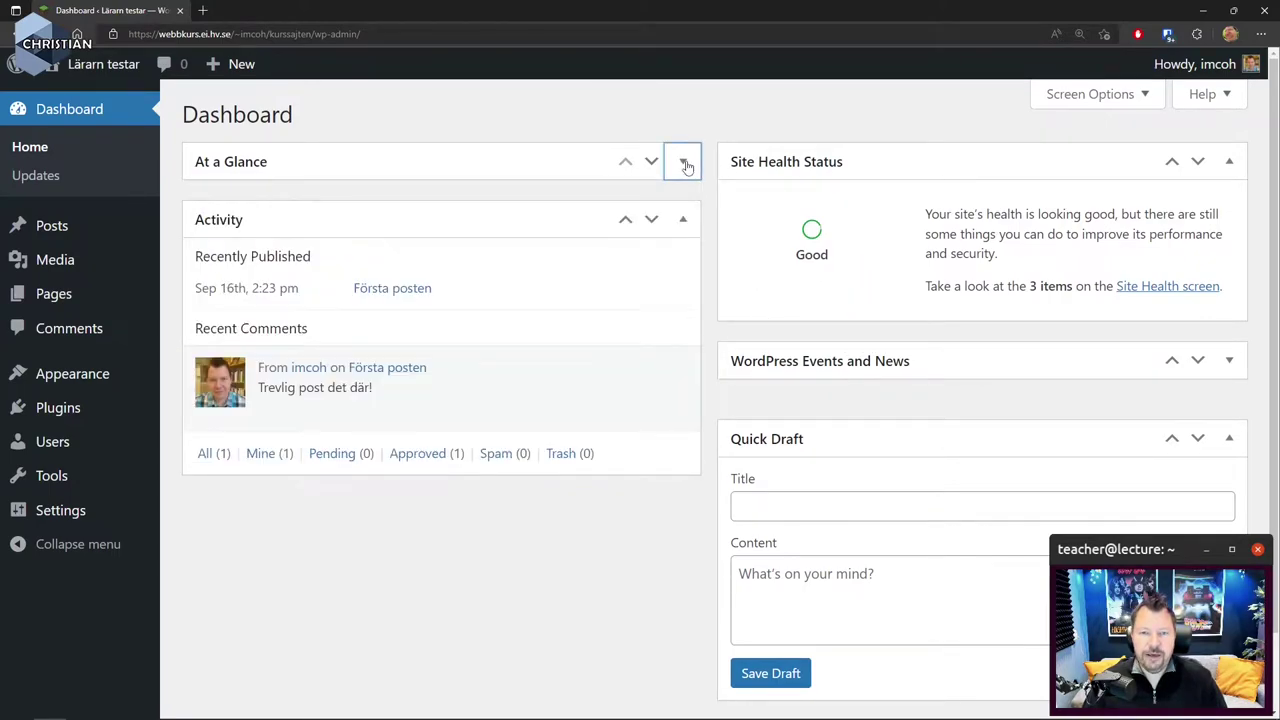
pyautogui.click(684, 164)
pyautogui.click(684, 164)
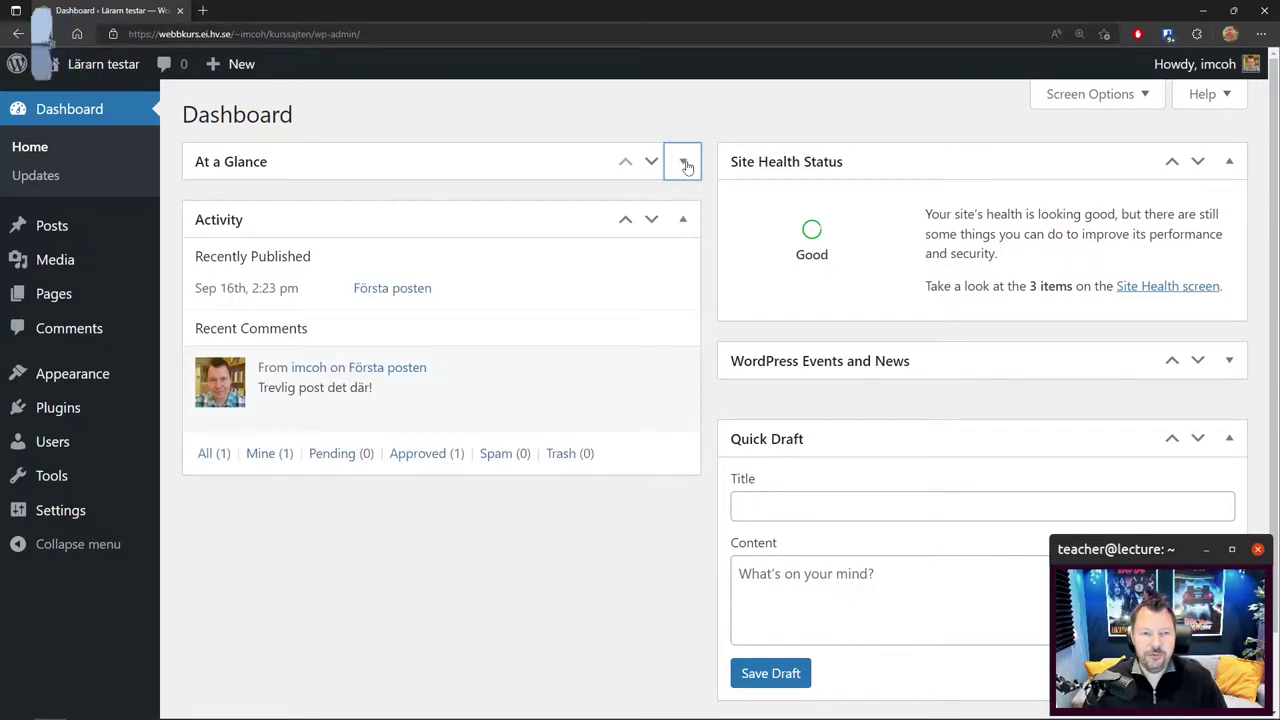
pyautogui.click(684, 164)
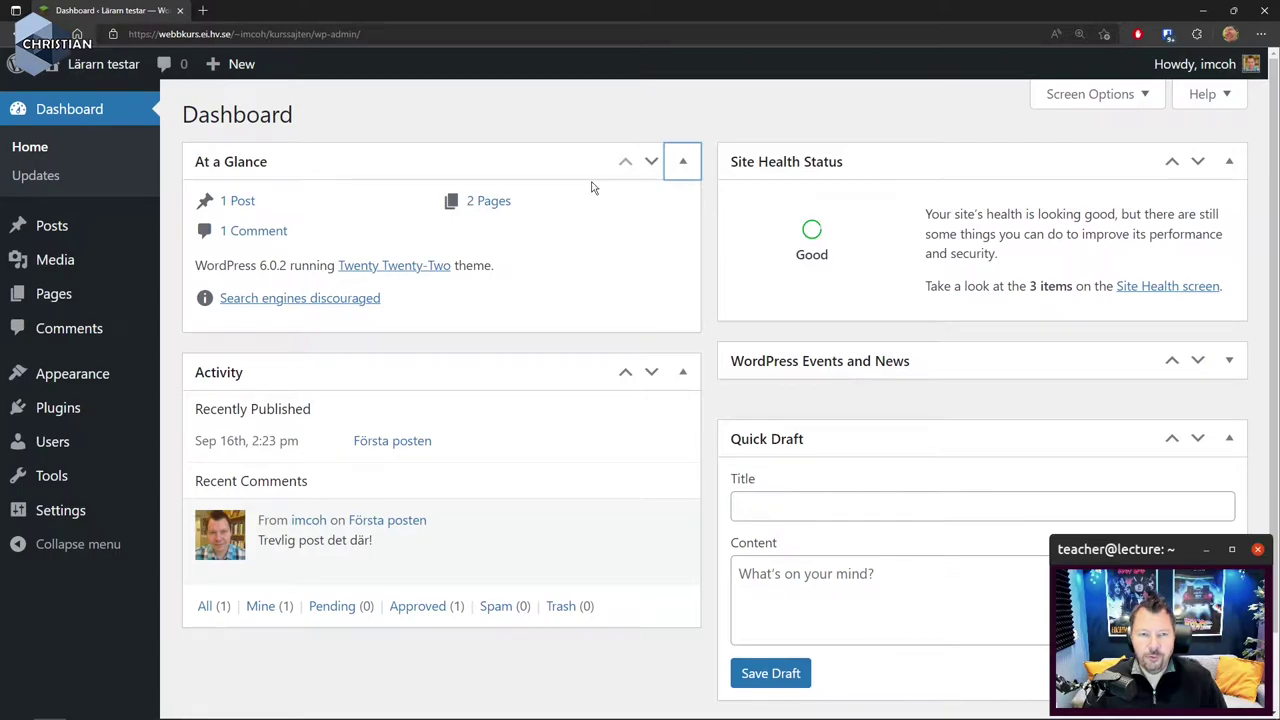
pyautogui.click(652, 163)
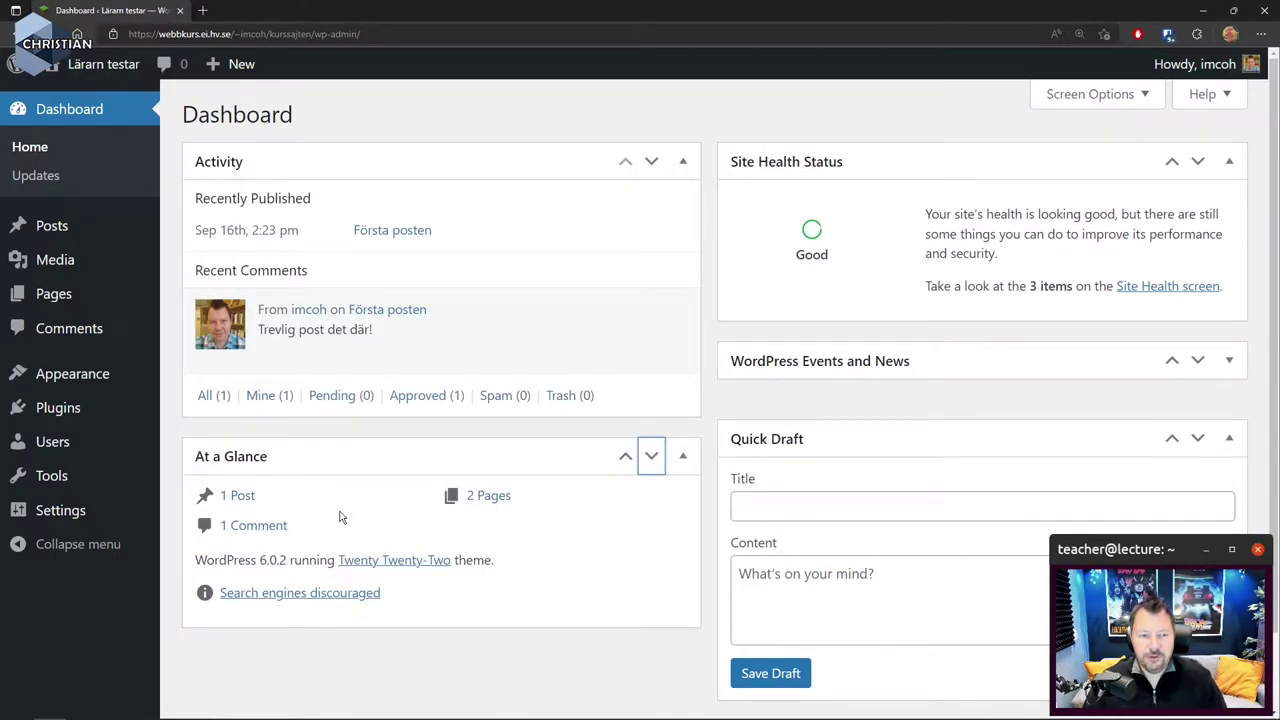
pyautogui.click(626, 457)
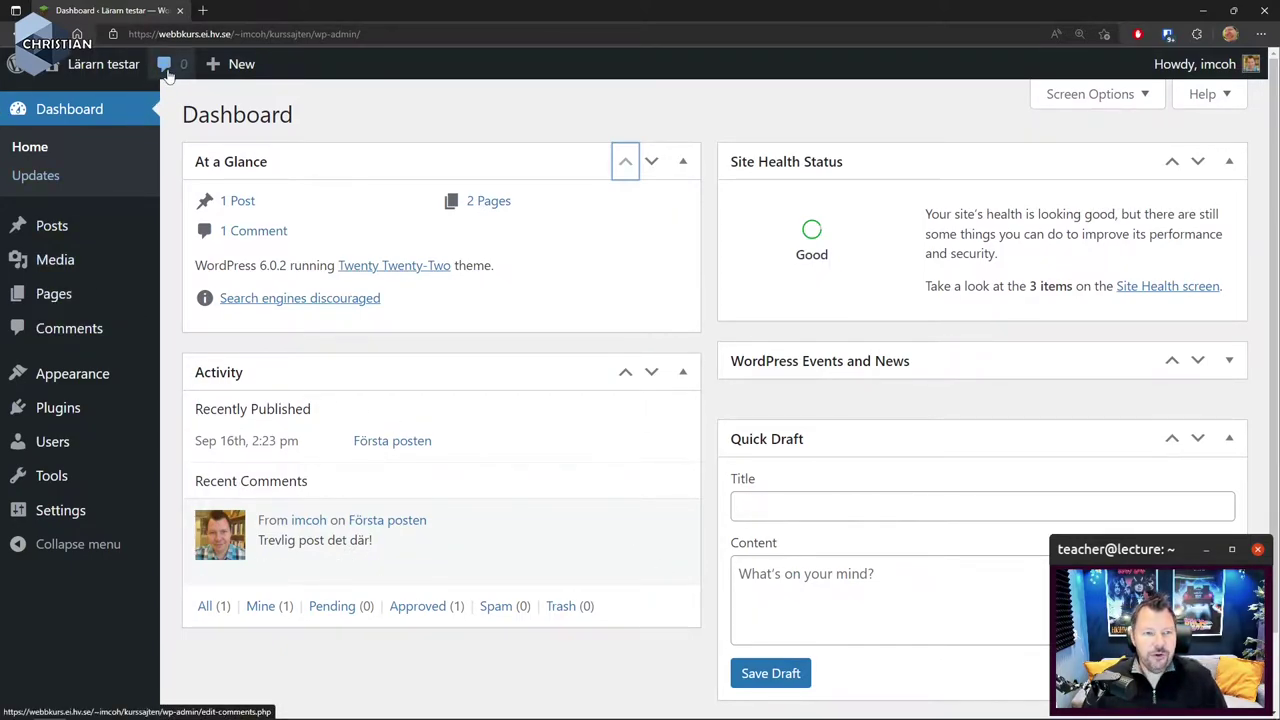
# Check the site again for WordPress updates and review the core, plugin and theme update status.
pyautogui.moveTo(142, 77)
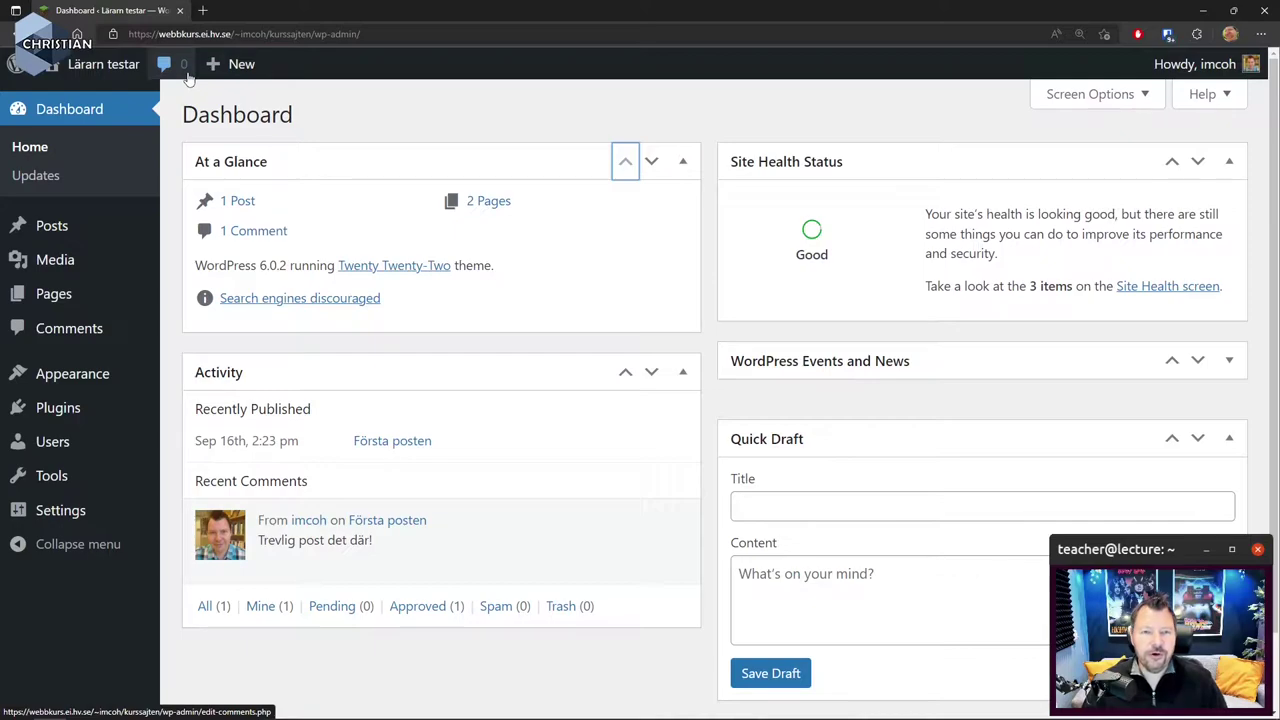
pyautogui.click(49, 177)
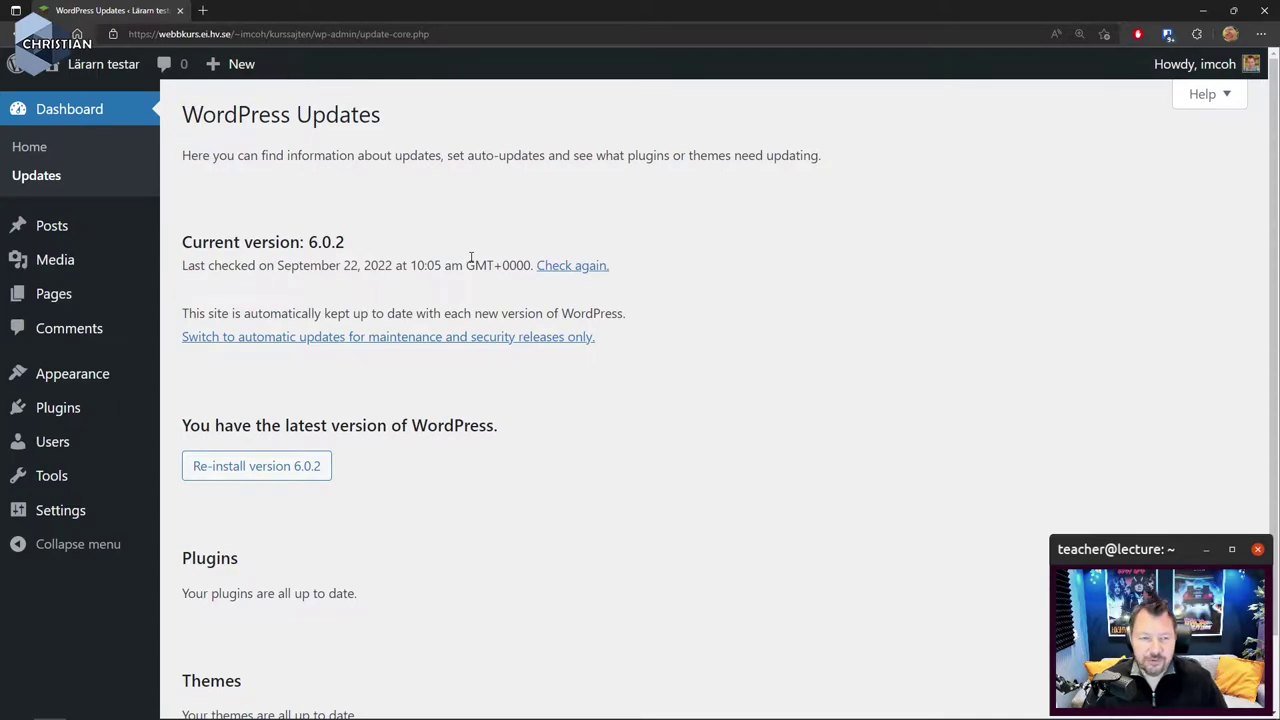
pyautogui.moveTo(308, 242); pyautogui.dragTo(355, 248)
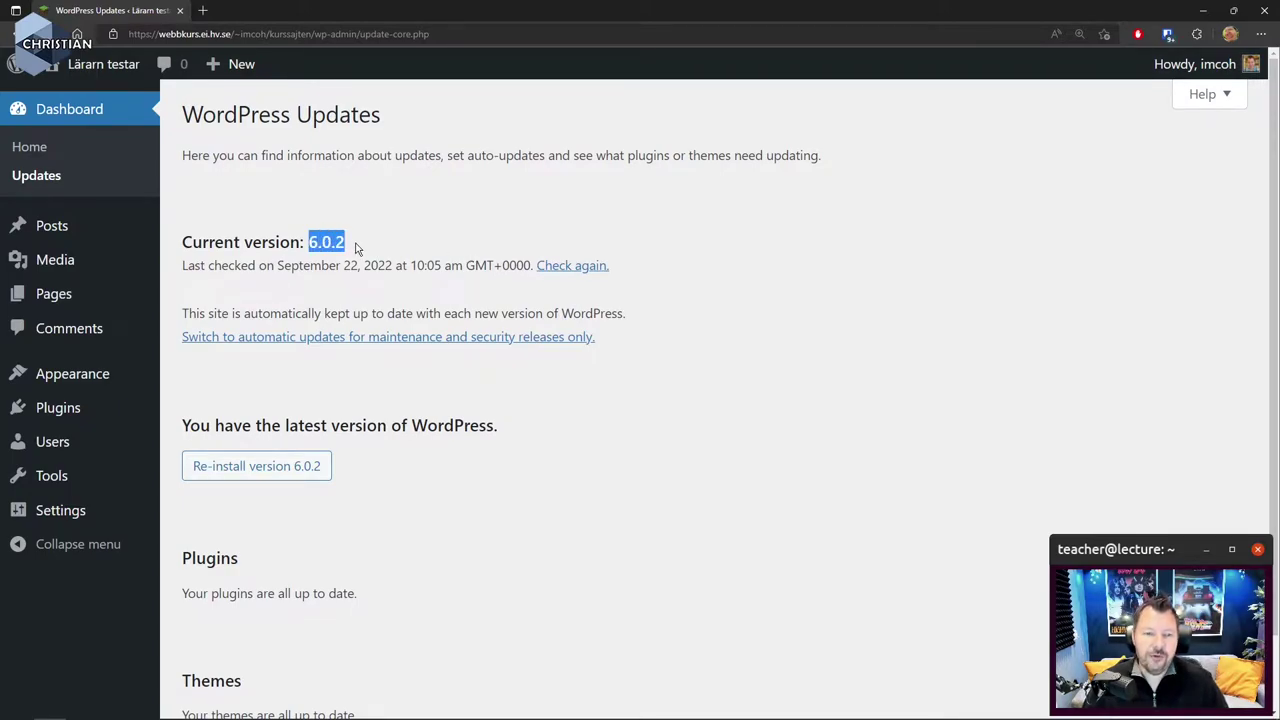
pyautogui.click(778, 259)
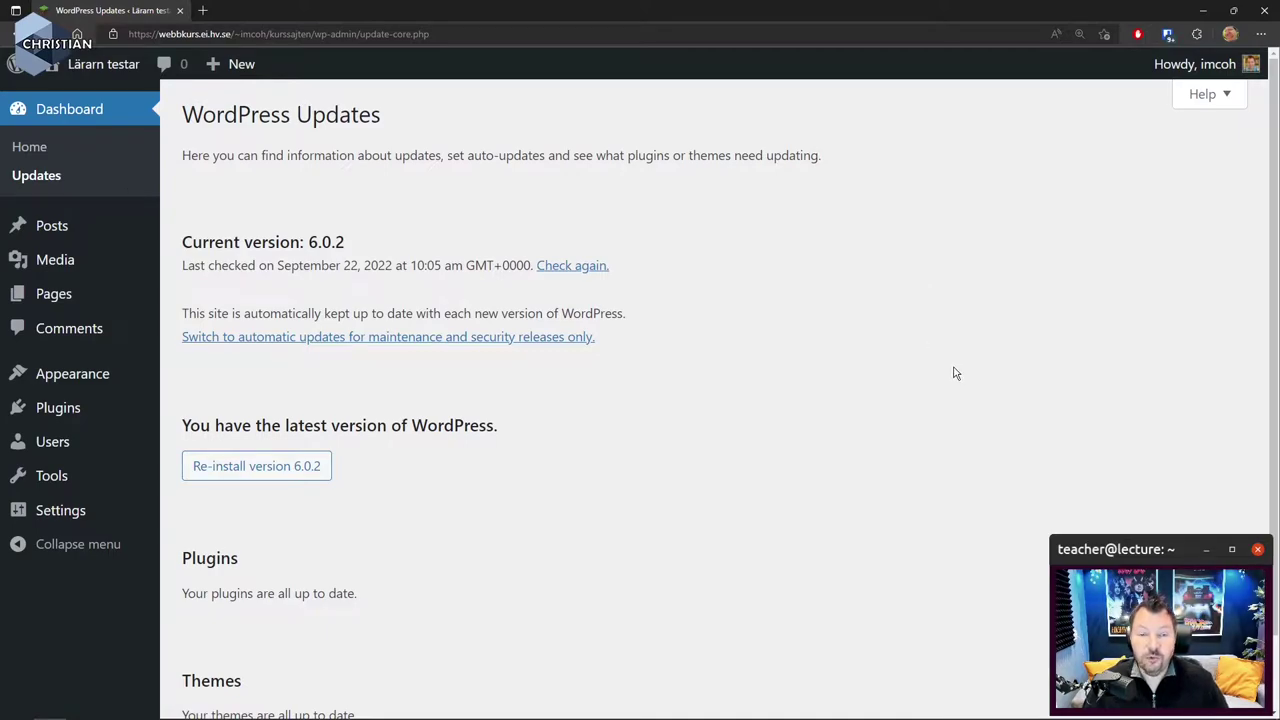
pyautogui.click(589, 270)
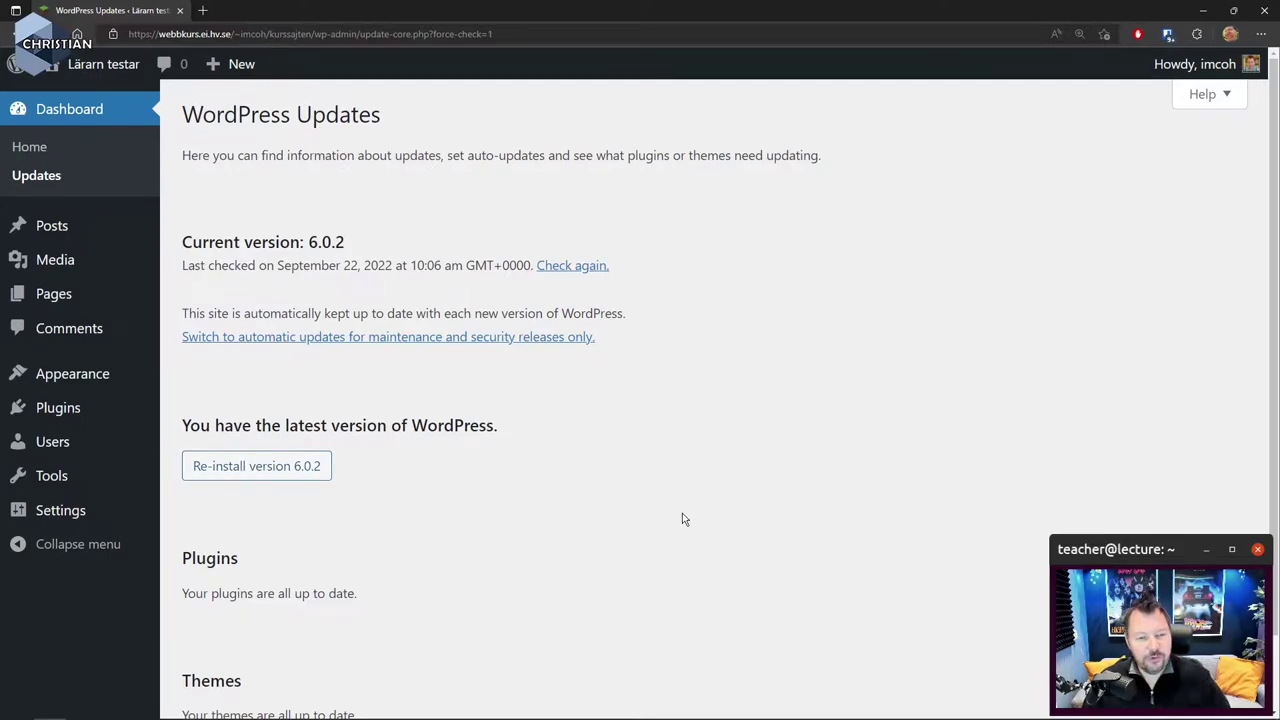
pyautogui.scroll(-1, 682, 513)
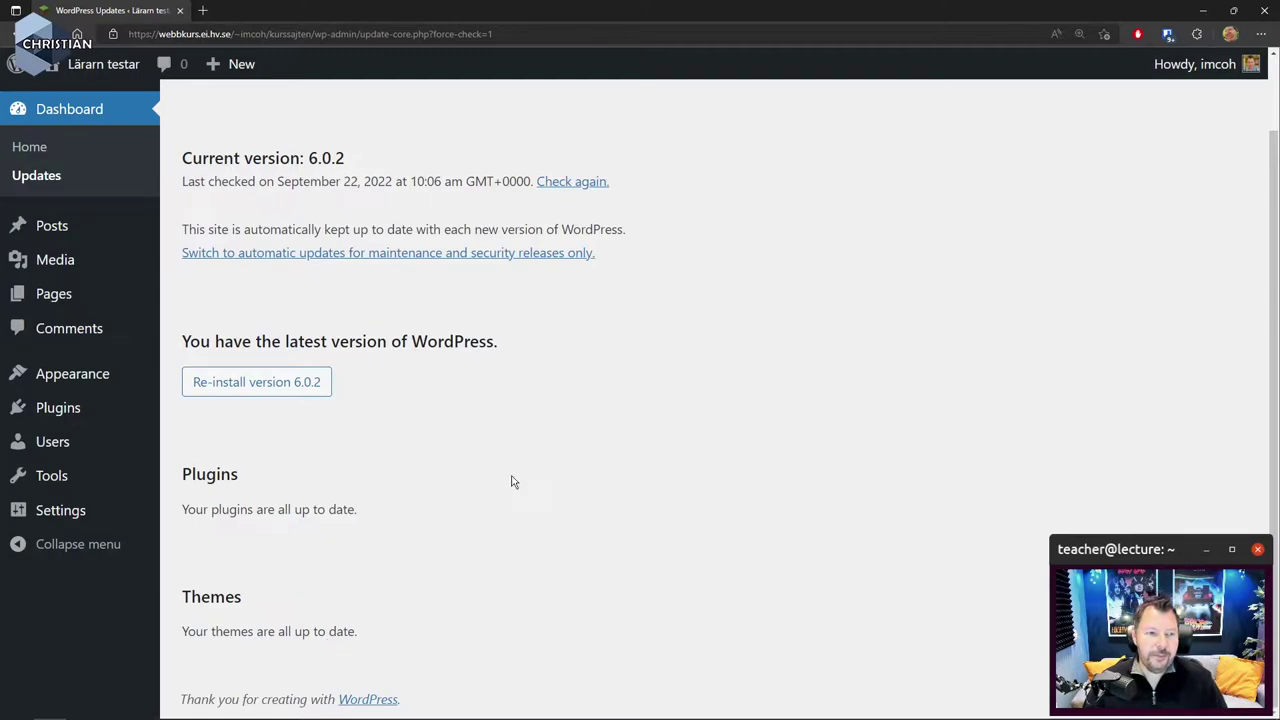
# Create a new post and give it the title "Min titel".
pyautogui.moveTo(82, 233)
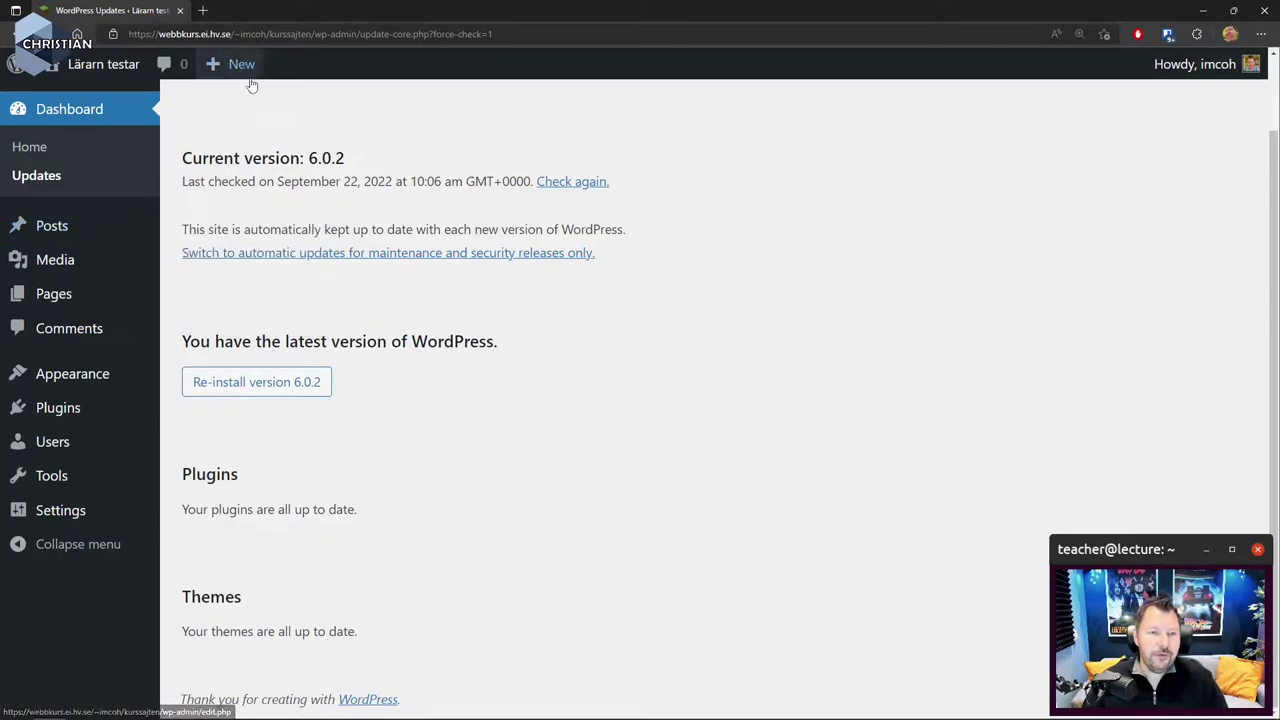
pyautogui.moveTo(226, 75)
pyautogui.click(222, 102)
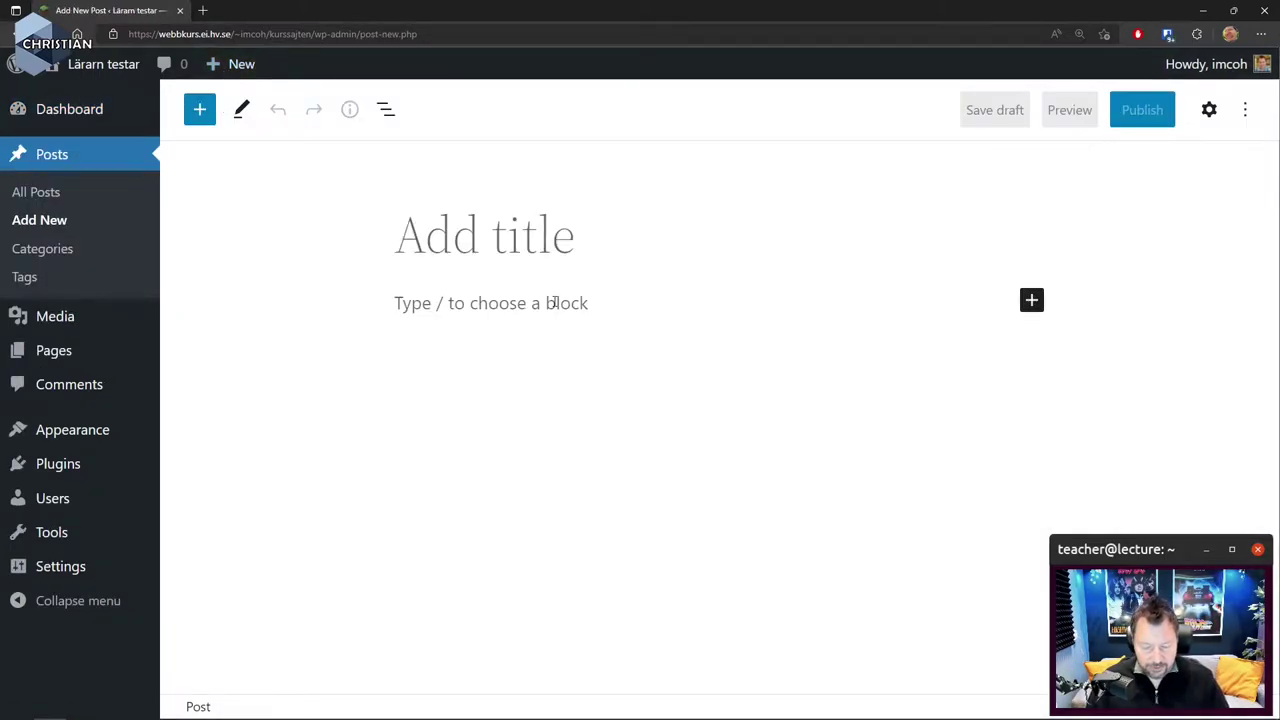
pyautogui.write('Min titel')
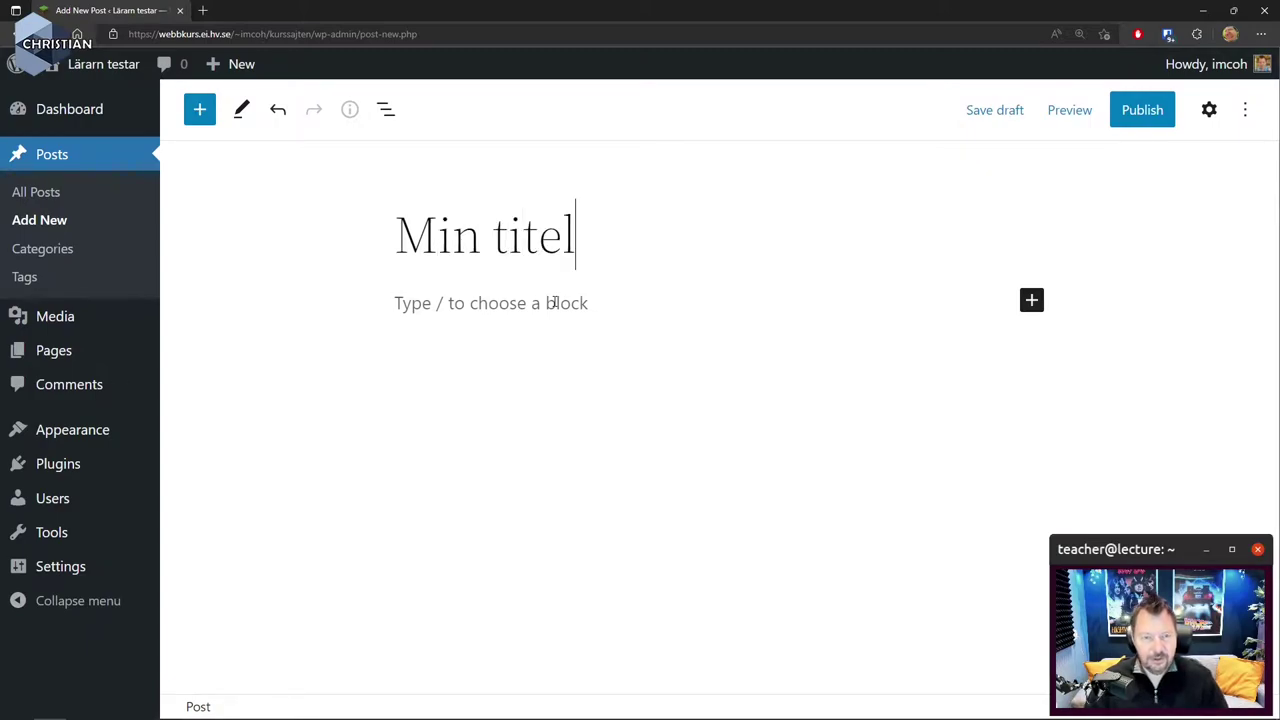
# Fill the post body with placeholder text using --bacon and delete its last paragraph, beginning "Pork andouille".
pyautogui.click(479, 292)
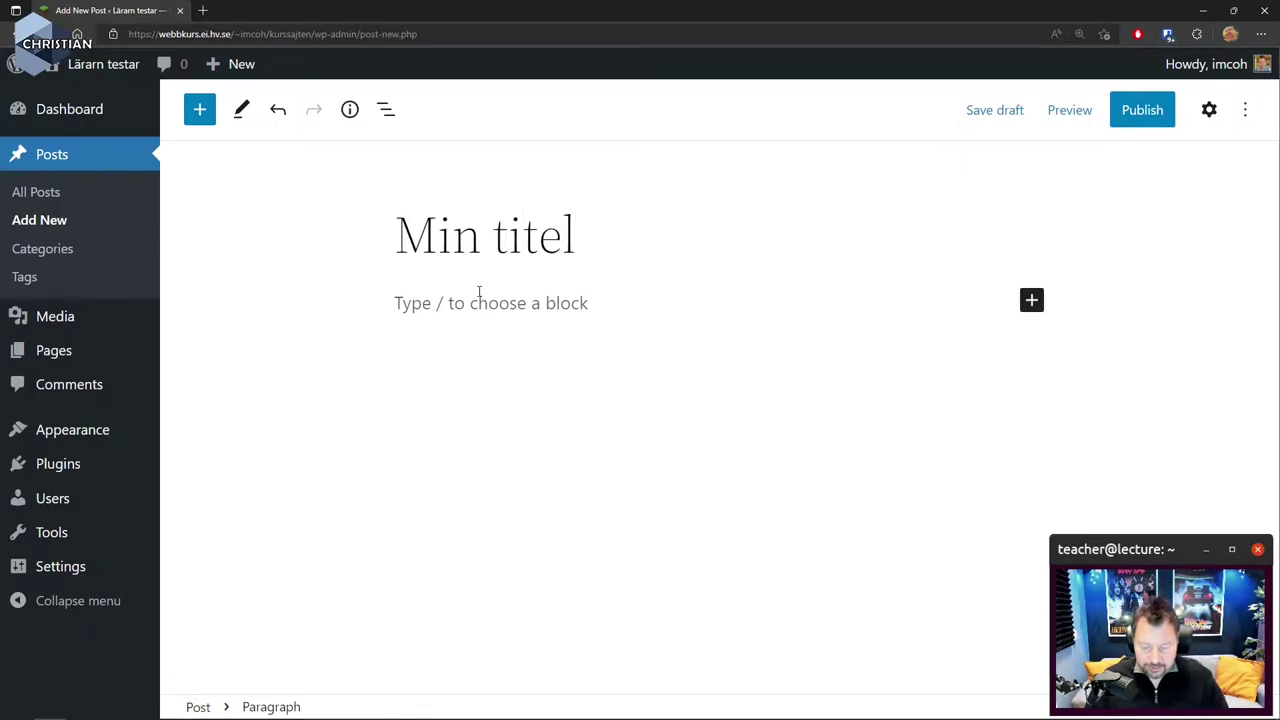
pyautogui.write('--bacon')
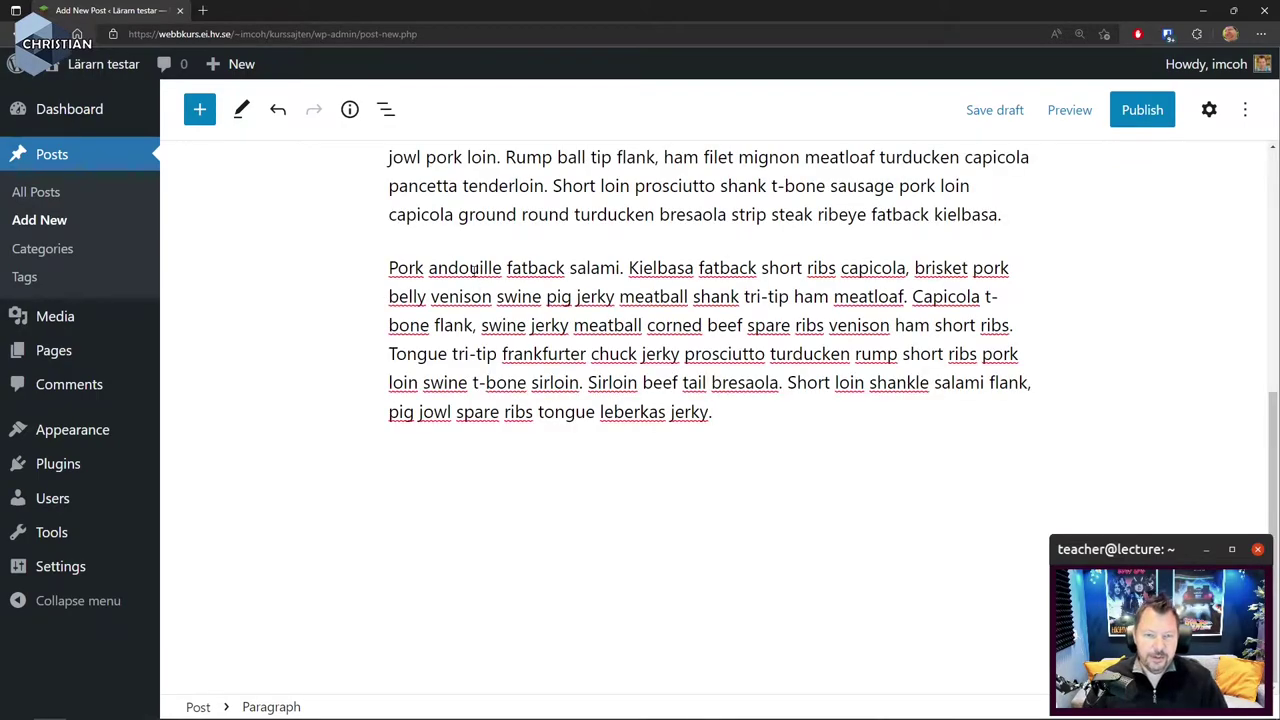
pyautogui.moveTo(389, 268); pyautogui.dragTo(813, 431)
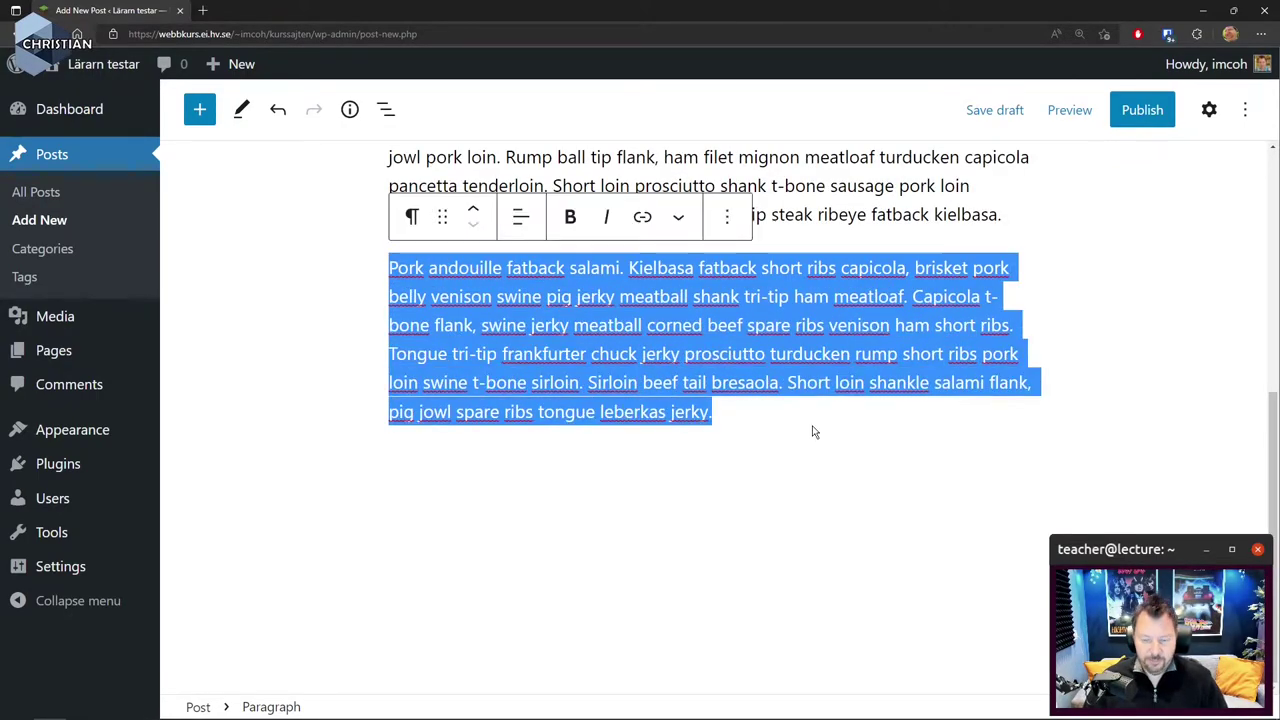
pyautogui.press('BackSpace')
pyautogui.scroll(5, 811, 431)
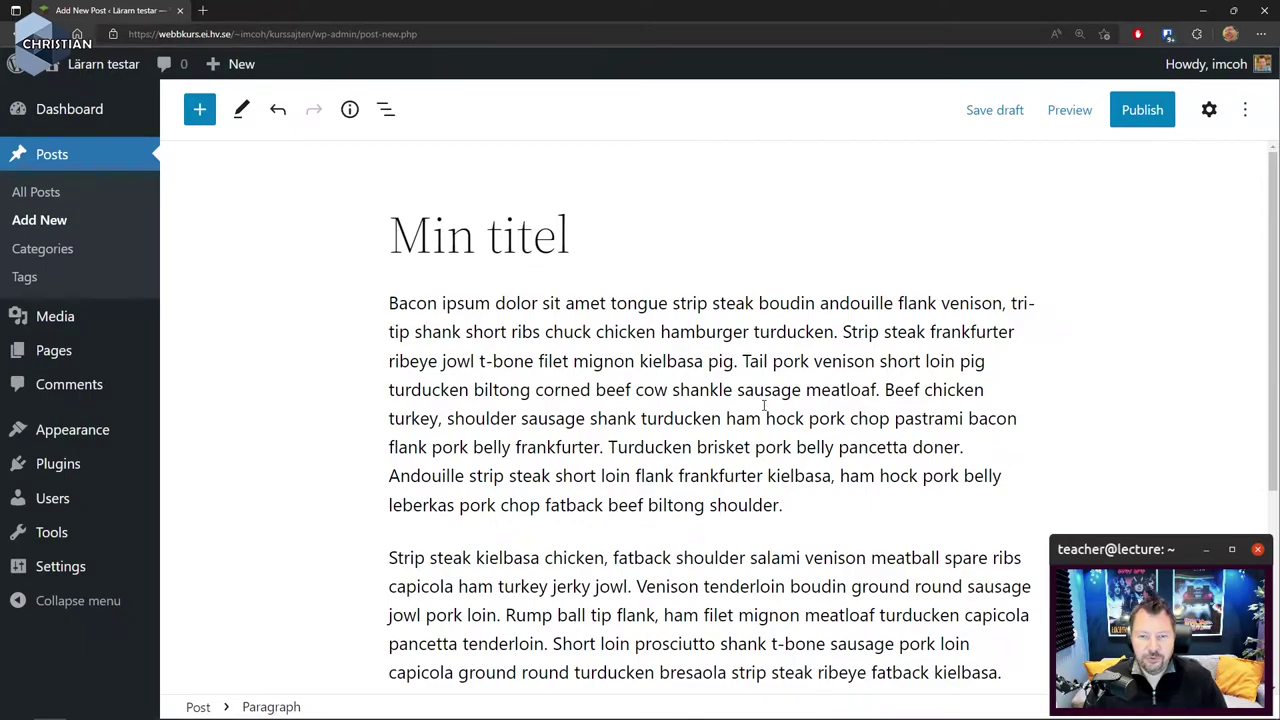
# Look at the block types offered for insertion below the last paragraph, without adding one.
pyautogui.scroll(-3, 764, 405)
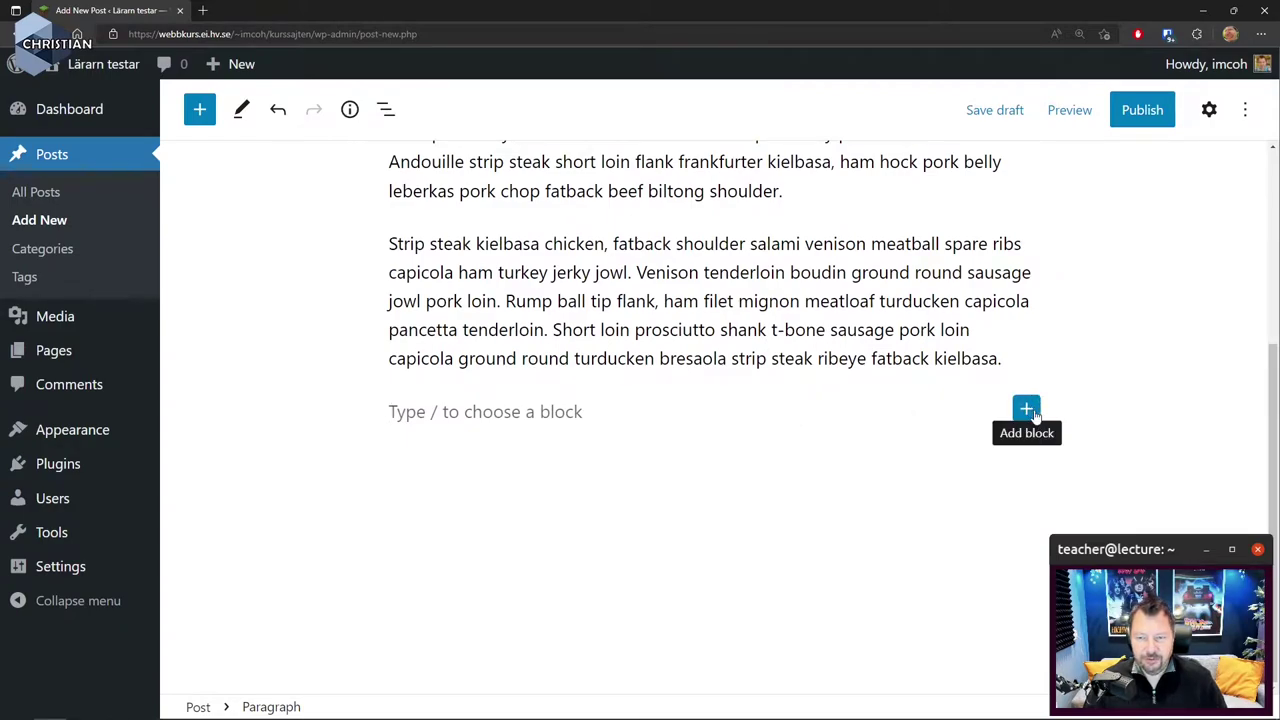
pyautogui.click(1028, 411)
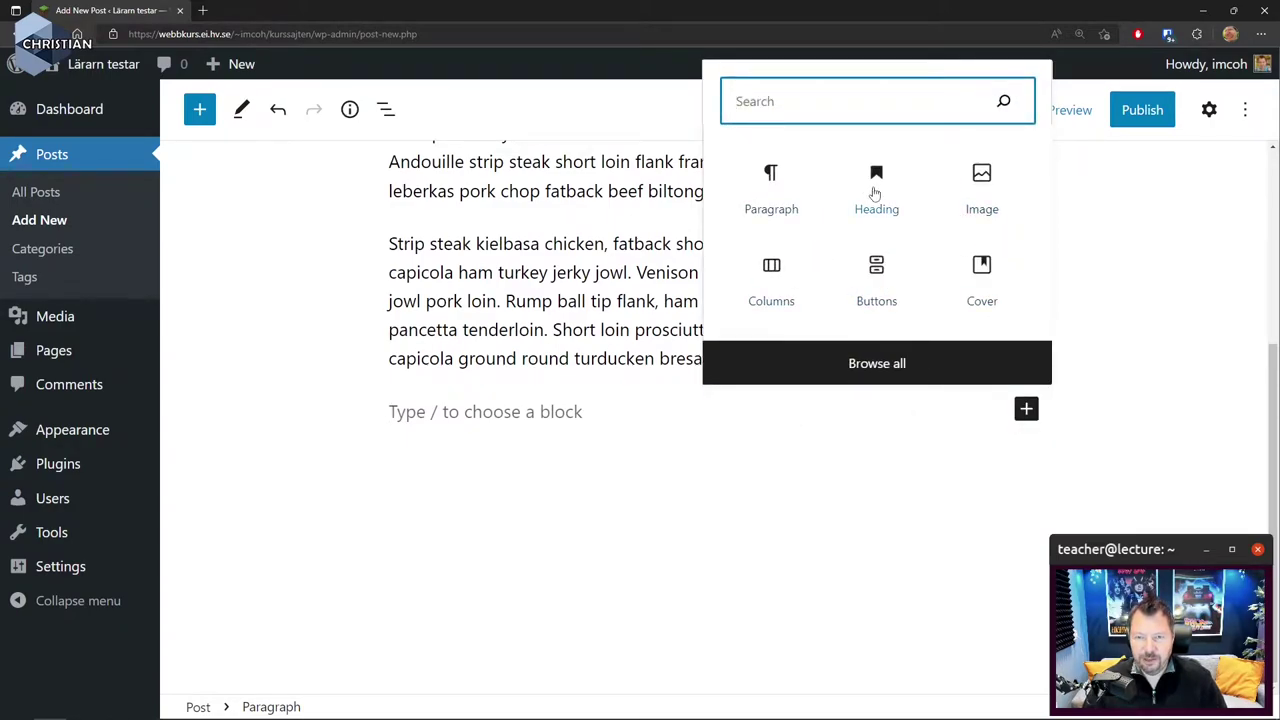
pyautogui.click(663, 276)
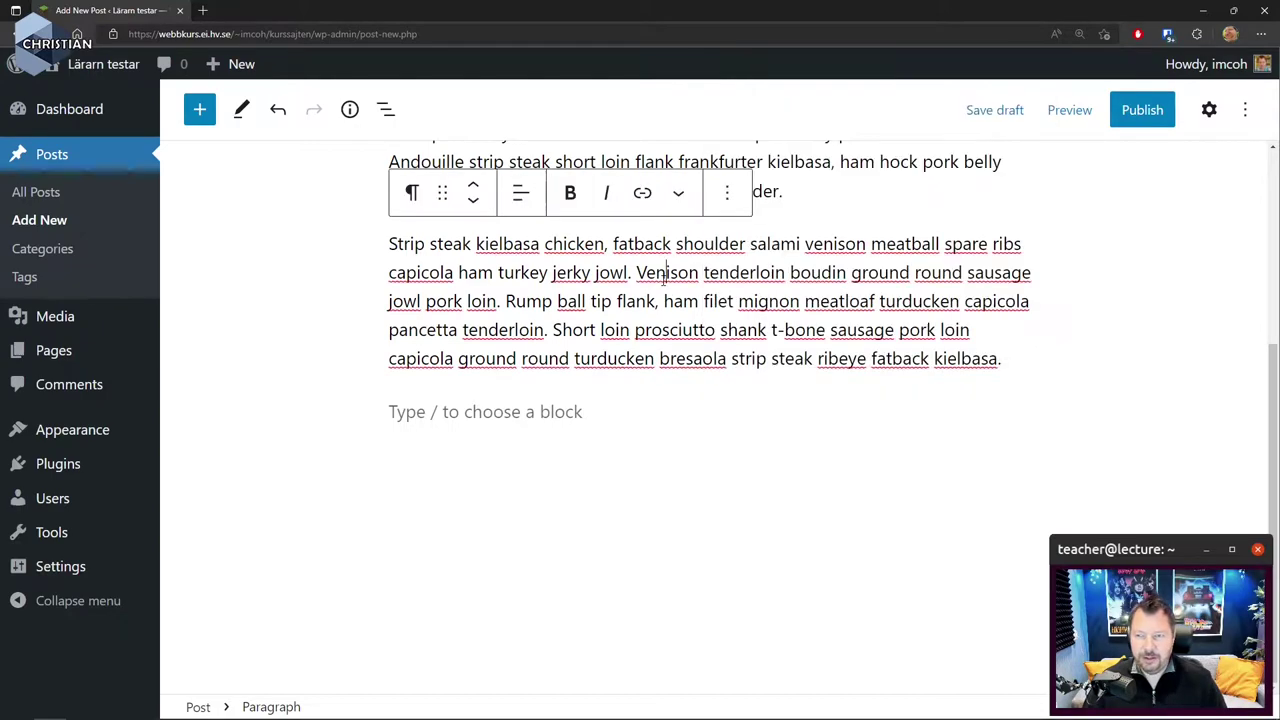
# Show the editor's settings sidebar and switch it from the block settings to the post settings.
pyautogui.scroll(5, 1163, 203)
pyautogui.click(1209, 110)
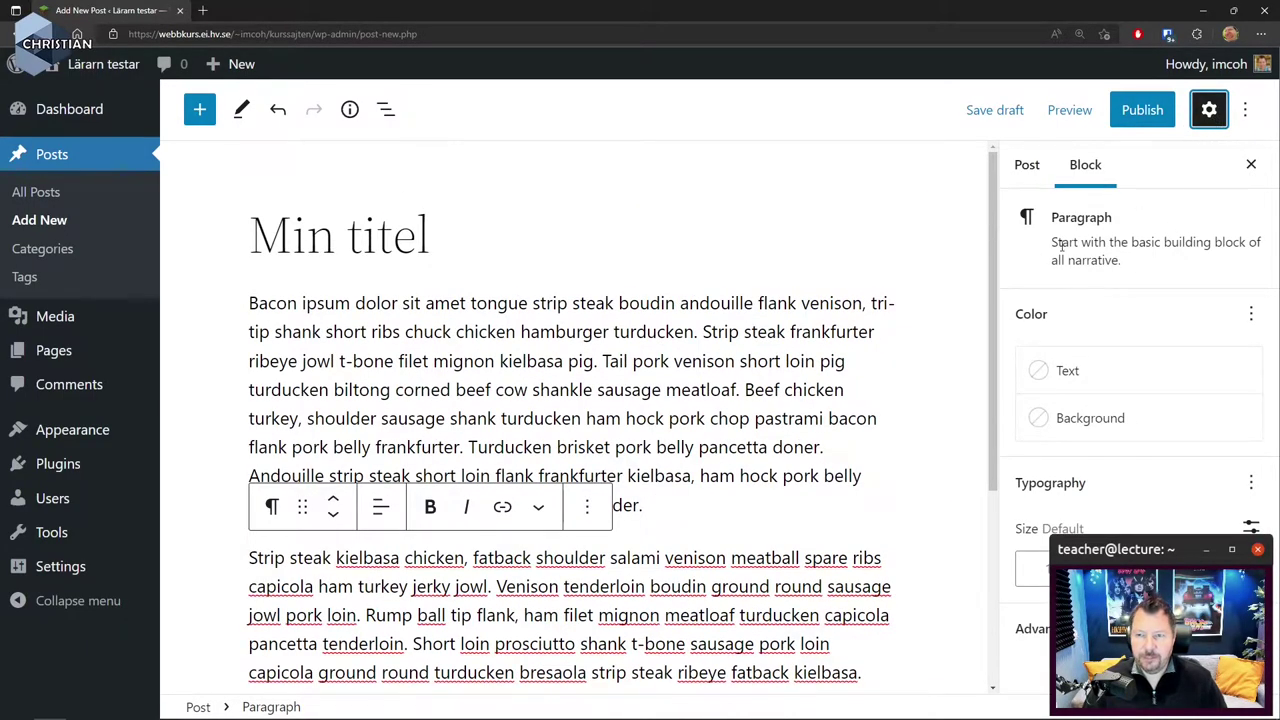
pyautogui.click(1028, 170)
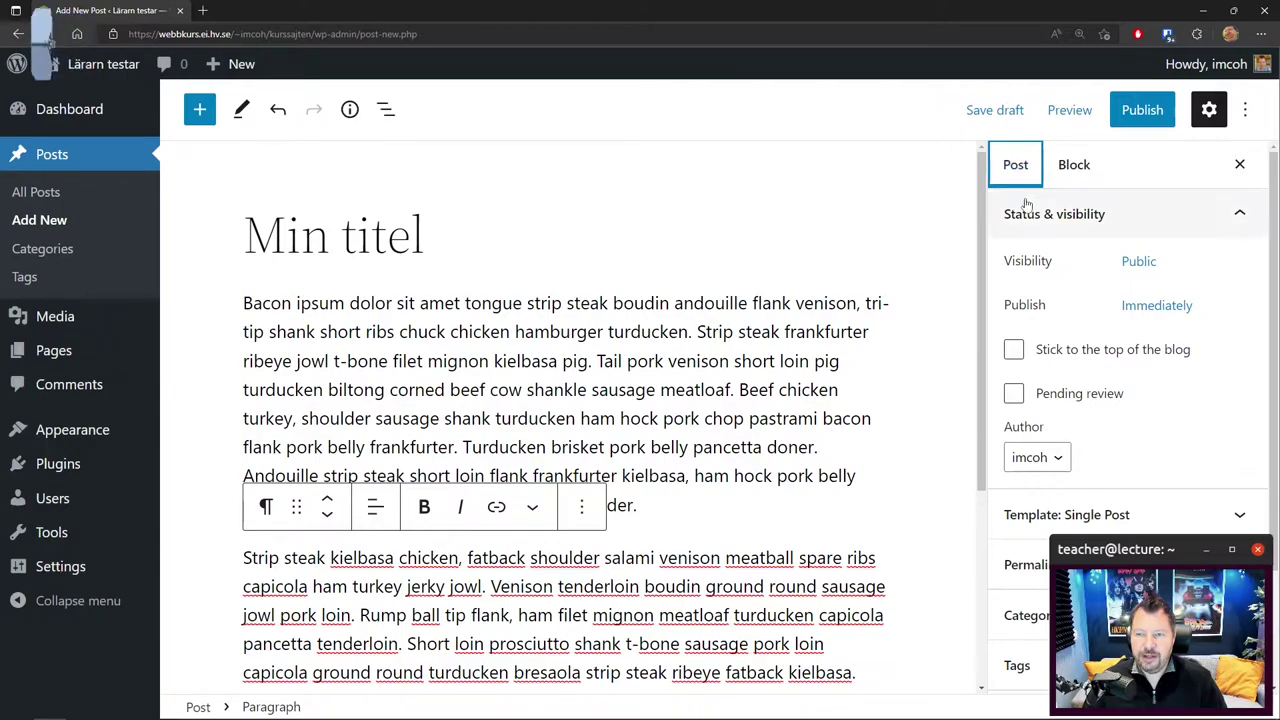
# Look at the post's publish date picker and the templates offered for it, without changing either.
pyautogui.click(1160, 306)
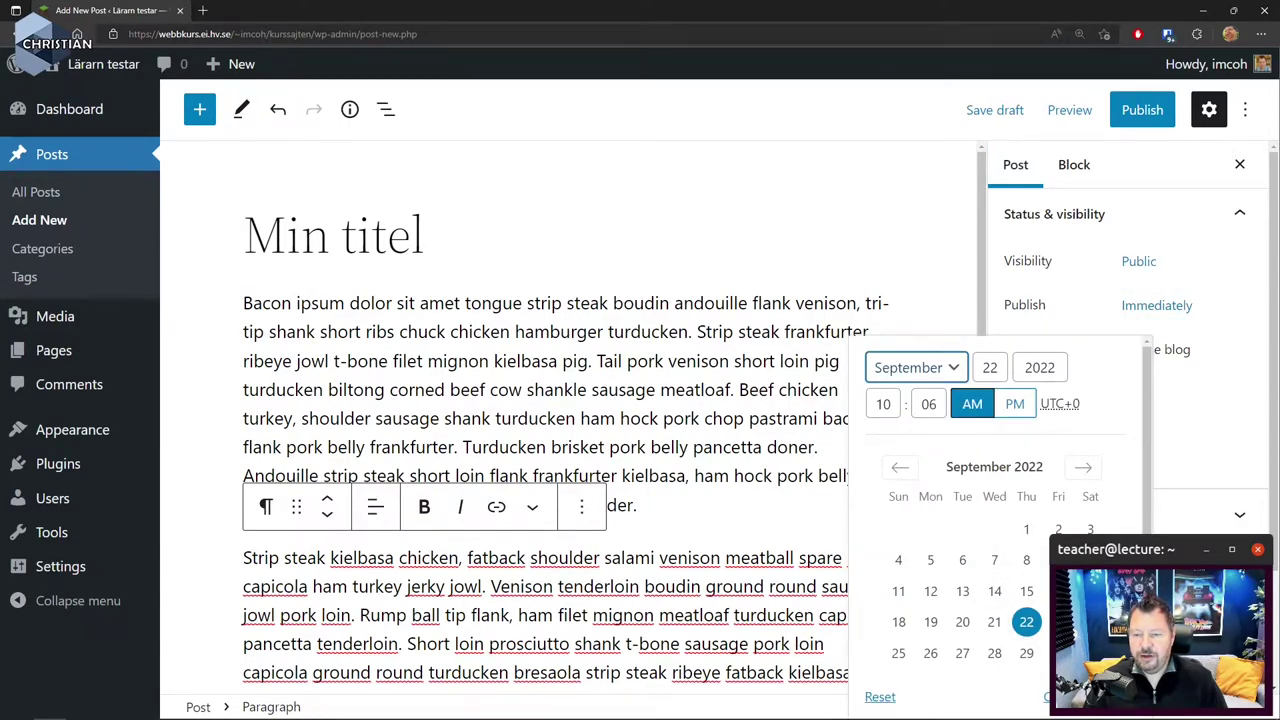
pyautogui.click(1263, 416)
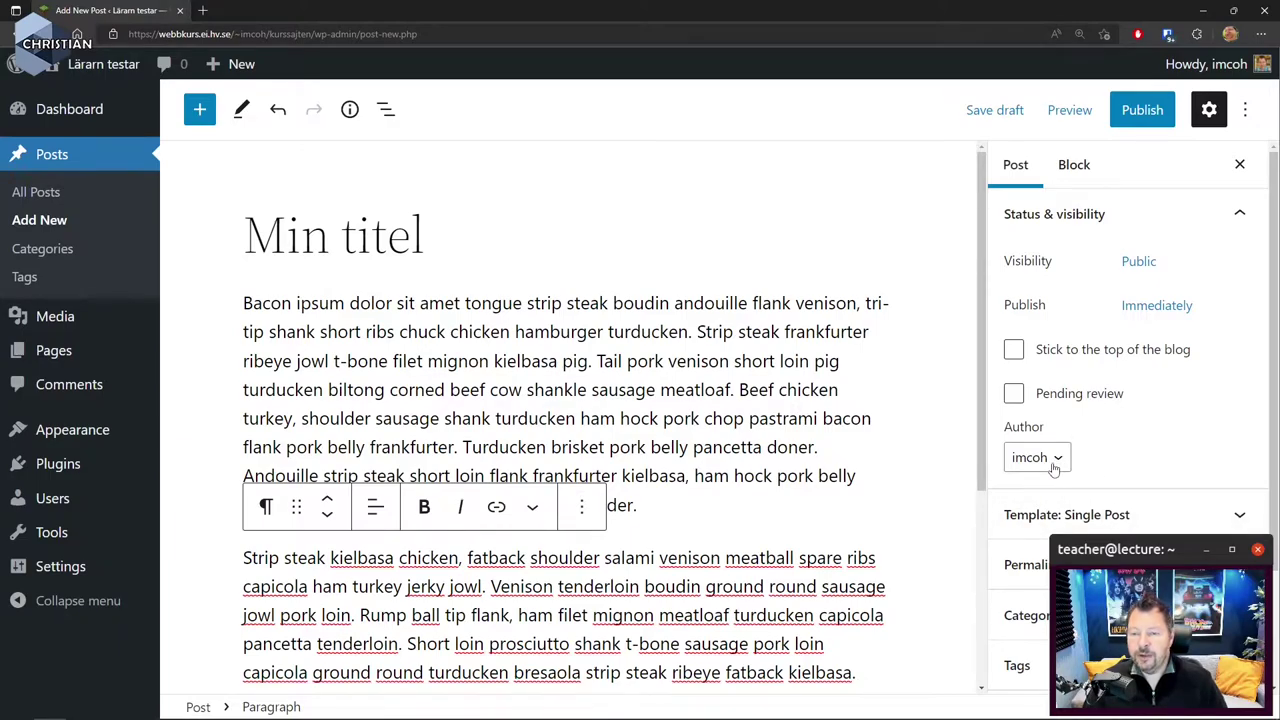
pyautogui.scroll(-2, 1200, 440)
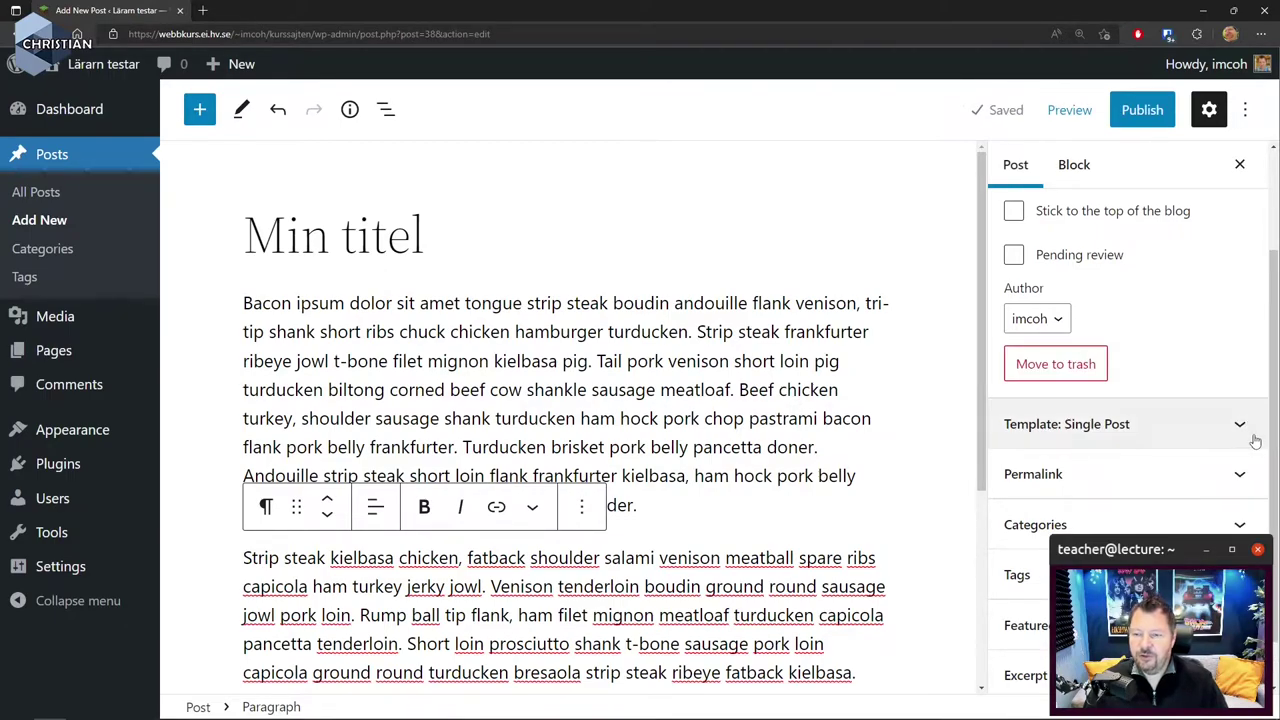
pyautogui.click(1238, 432)
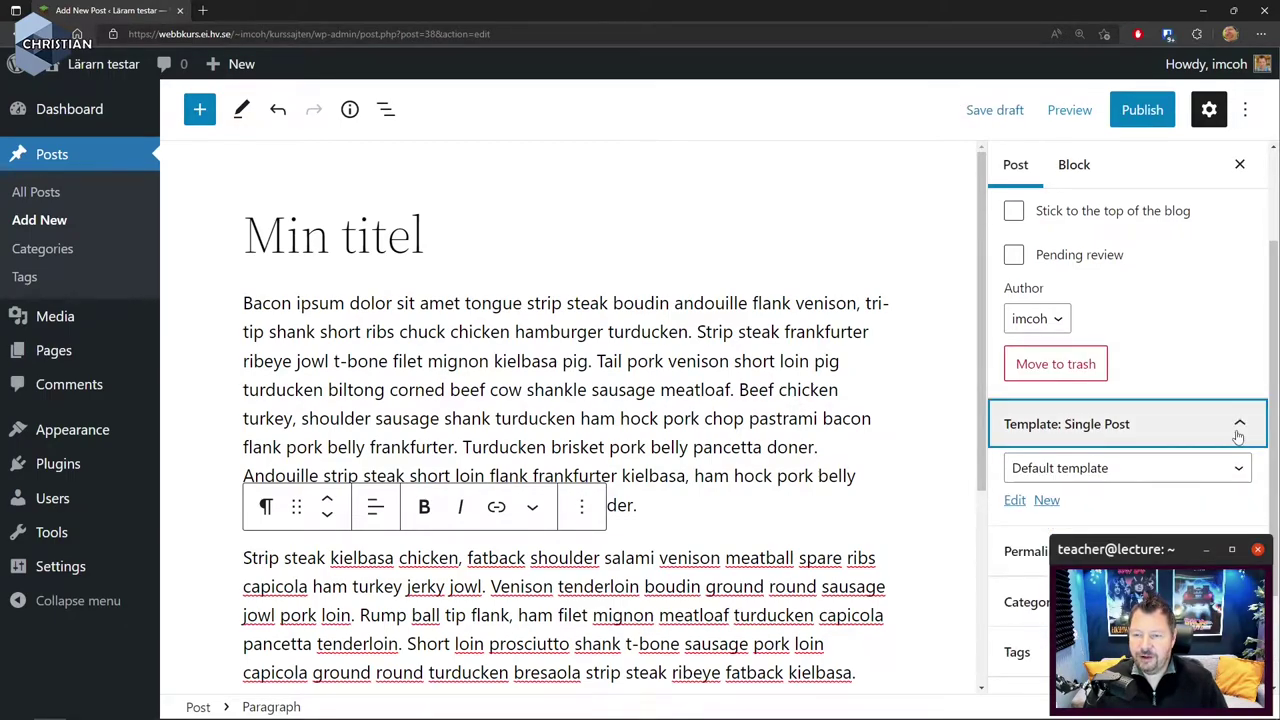
pyautogui.click(1218, 477)
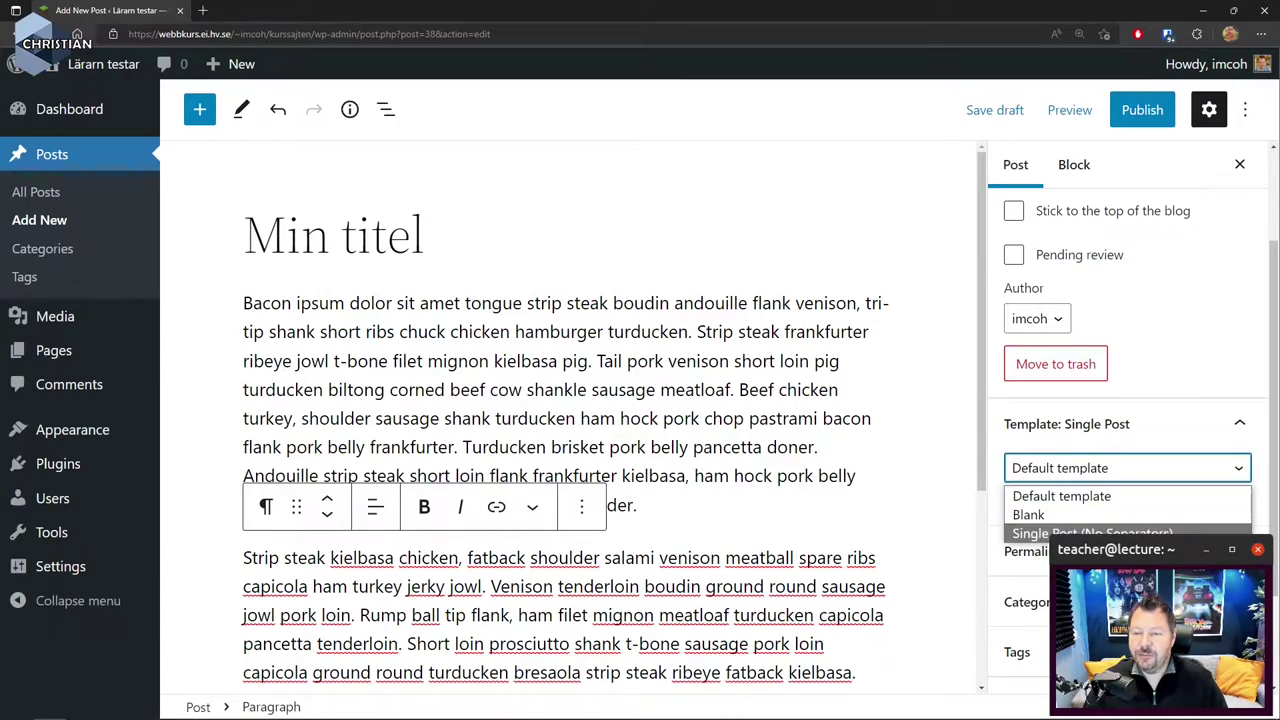
pyautogui.click(1225, 337)
pyautogui.click(1241, 428)
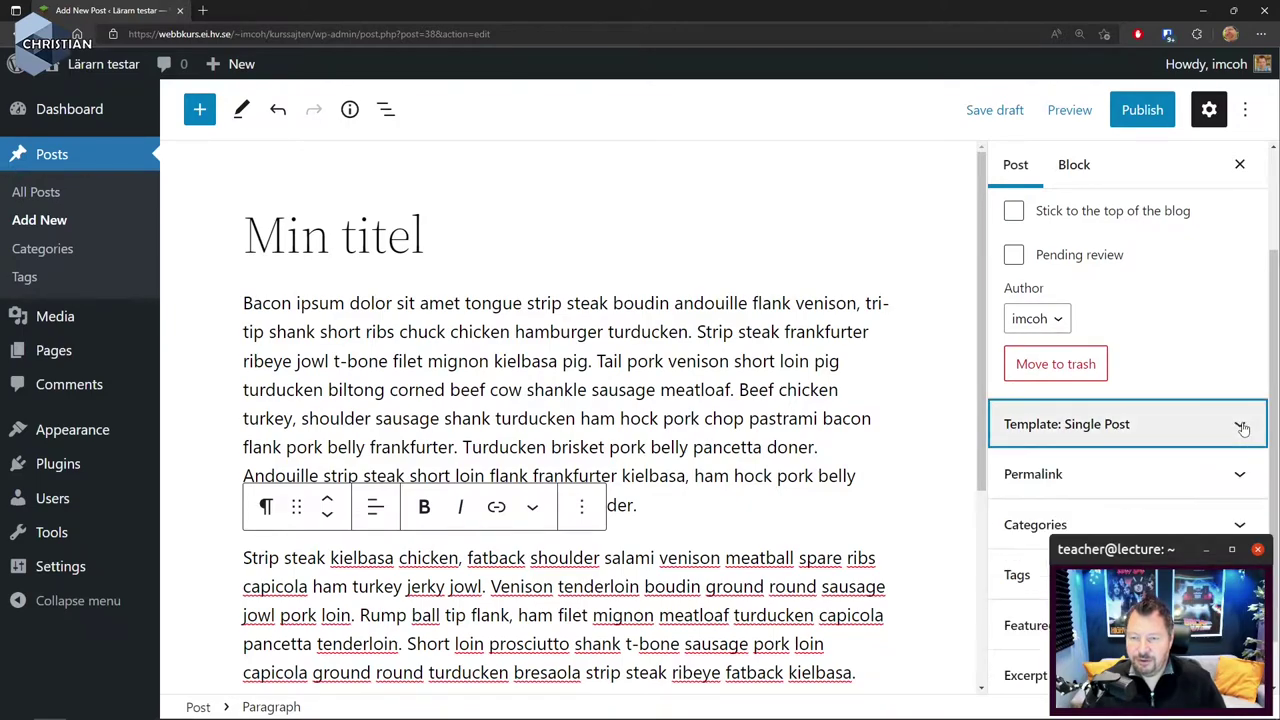
# Look at the post's permalink and category settings, collapsing each section again.
pyautogui.click(1245, 486)
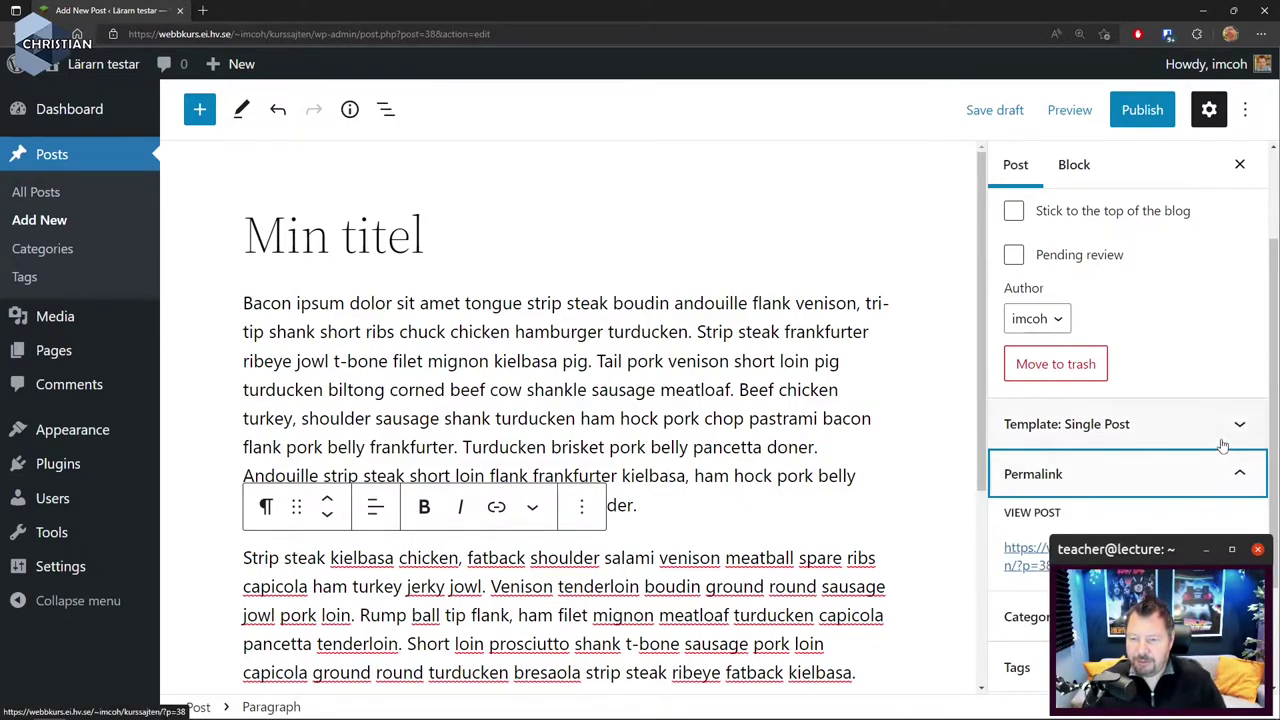
pyautogui.click(1241, 479)
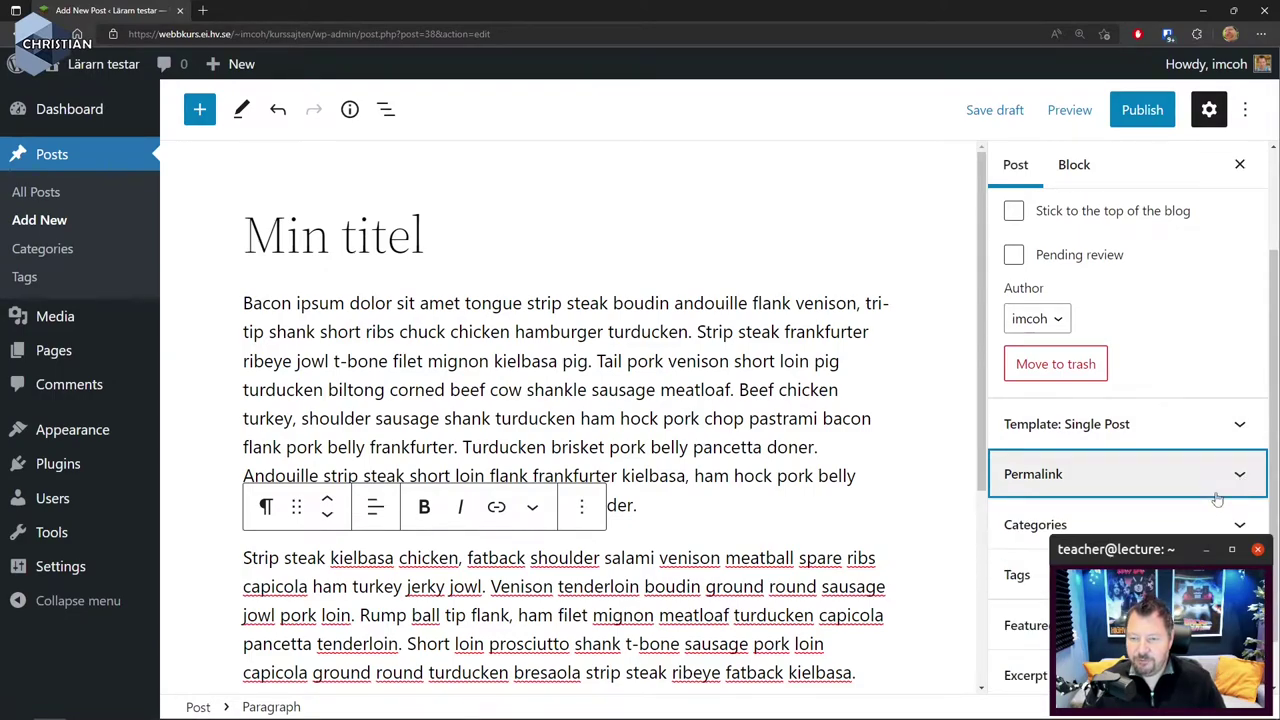
pyautogui.click(1239, 527)
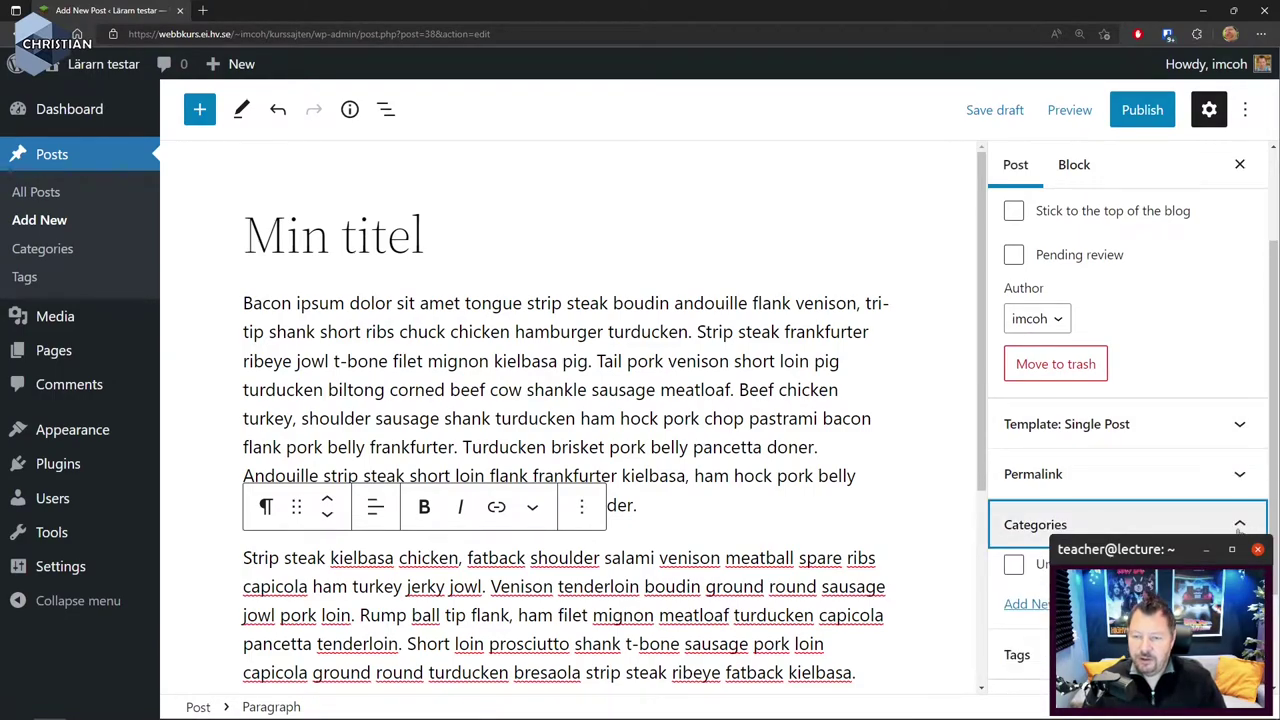
pyautogui.click(1241, 524)
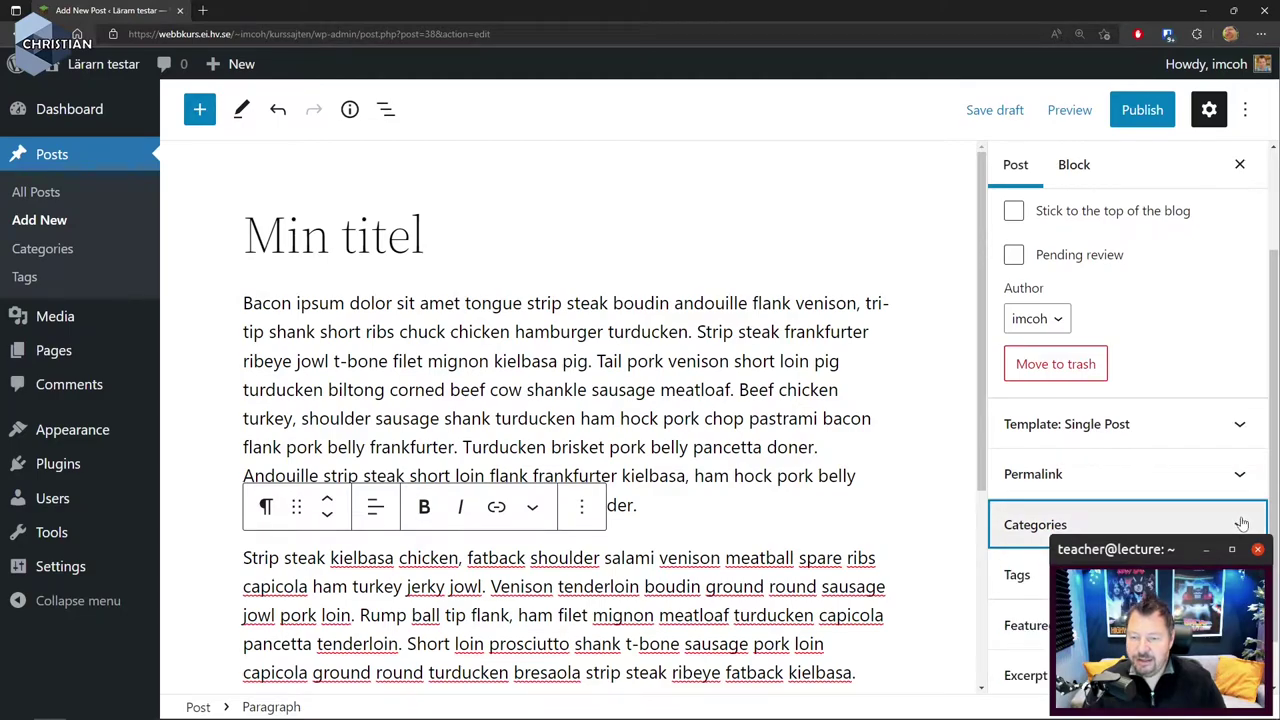
# Look at the post's featured image and excerpt settings without filling in either one.
pyautogui.scroll(-1, 1177, 520)
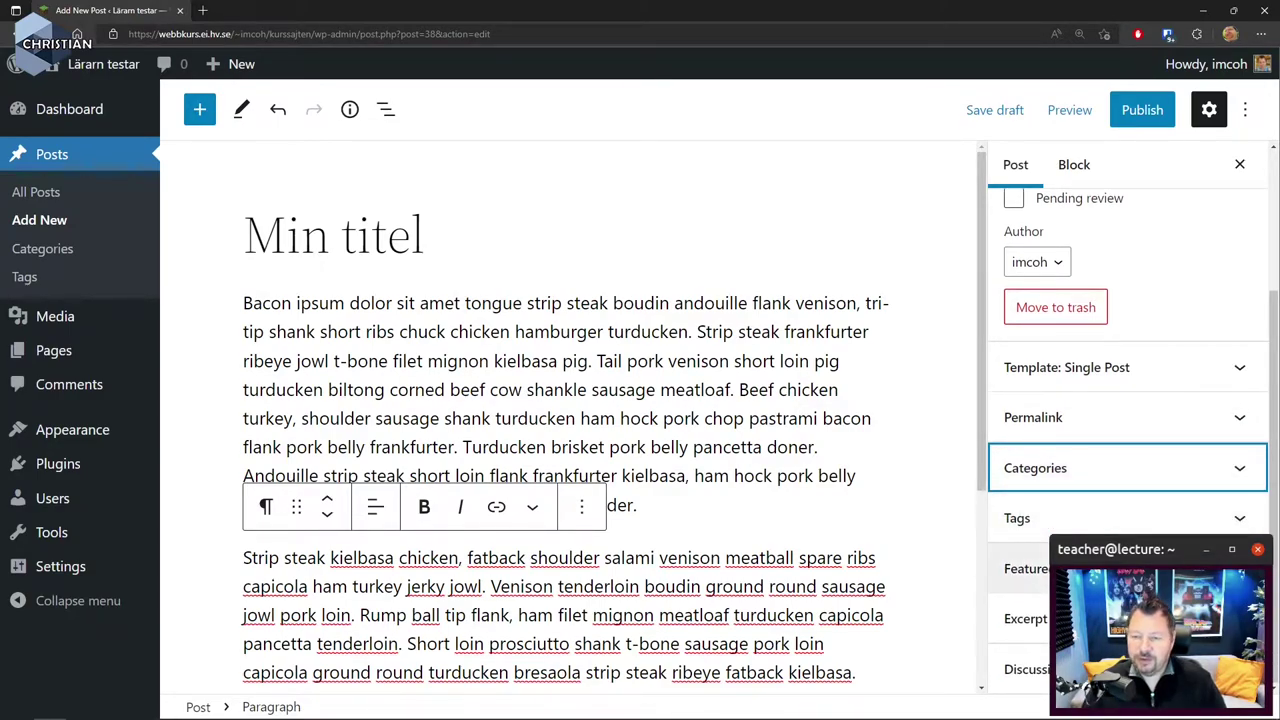
pyautogui.click(1100, 568)
pyautogui.scroll(-2, 1100, 568)
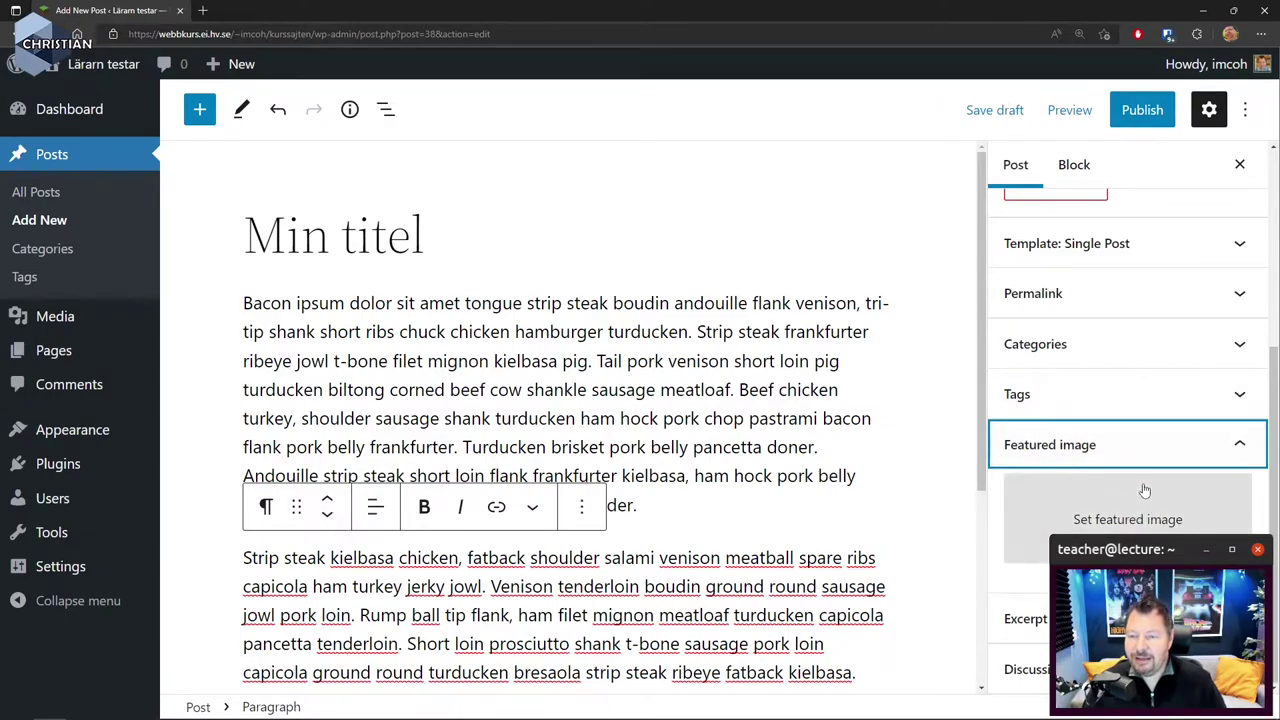
pyautogui.click(1240, 447)
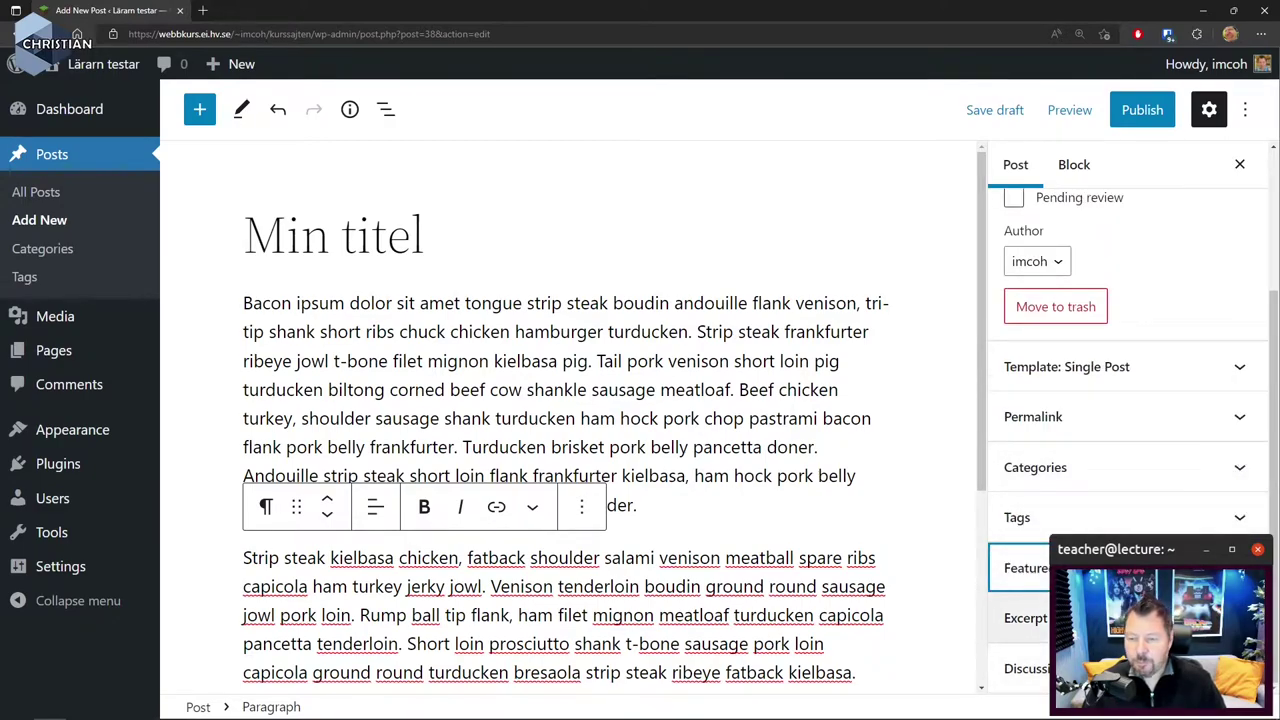
pyautogui.click(1026, 618)
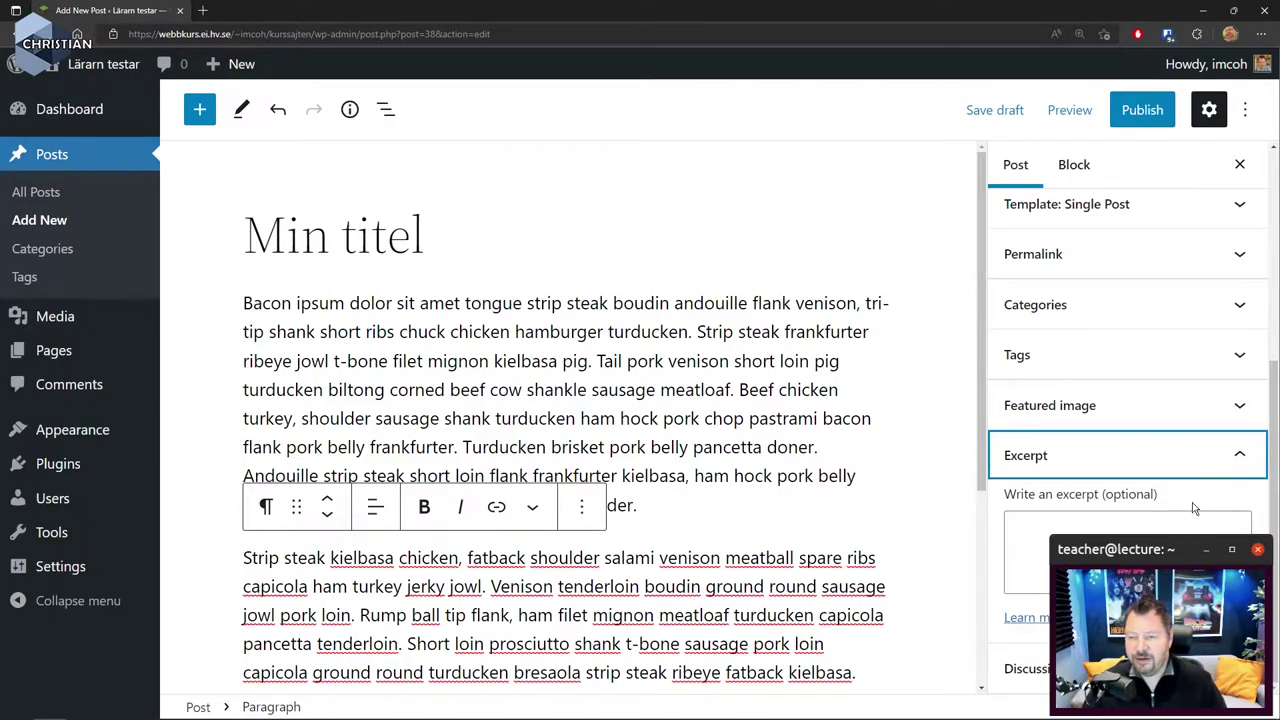
pyautogui.click(1240, 460)
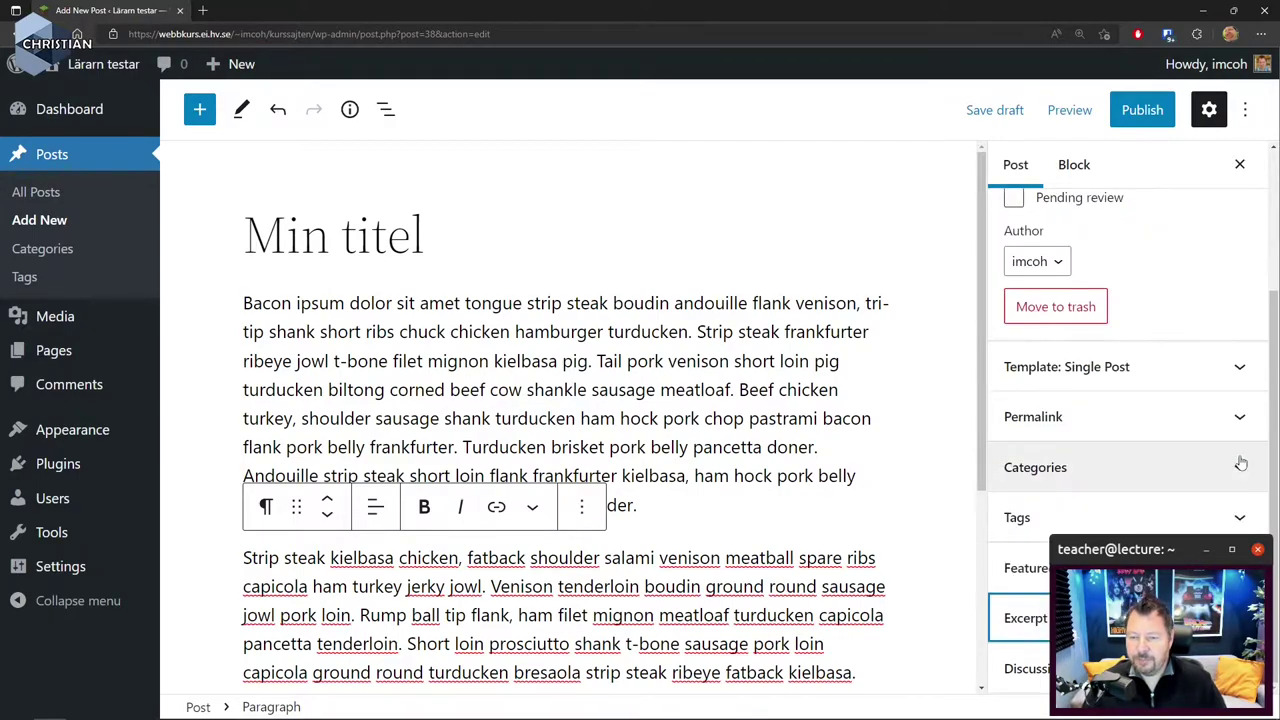
# Turn off Allow Comments in the post's discussion settings, and check the paragraph's block settings.
pyautogui.click(1240, 663)
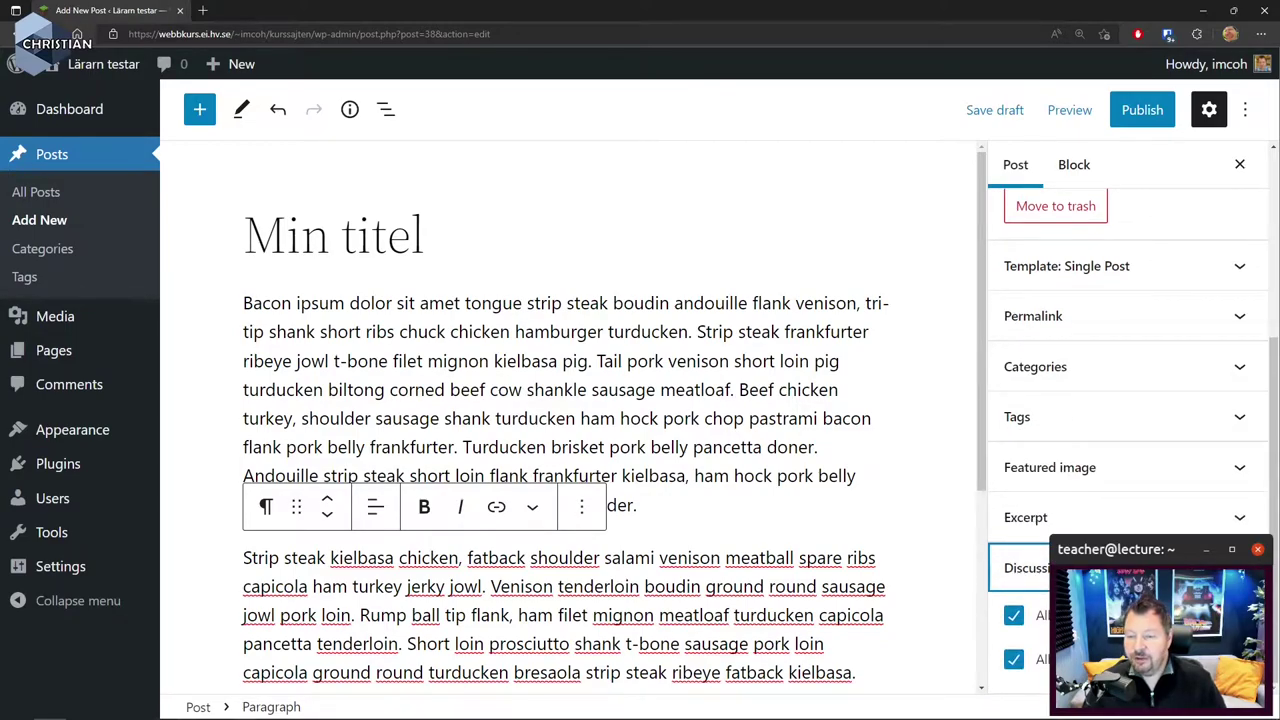
pyautogui.click(1013, 617)
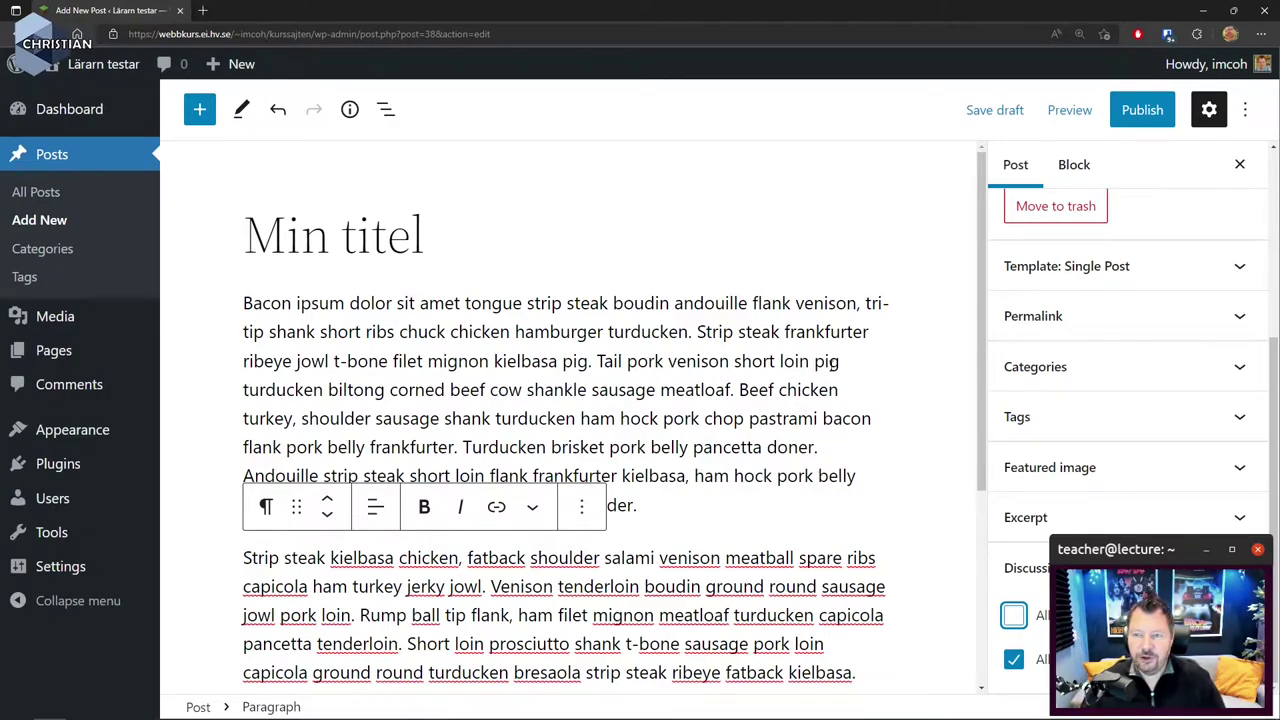
pyautogui.click(1080, 168)
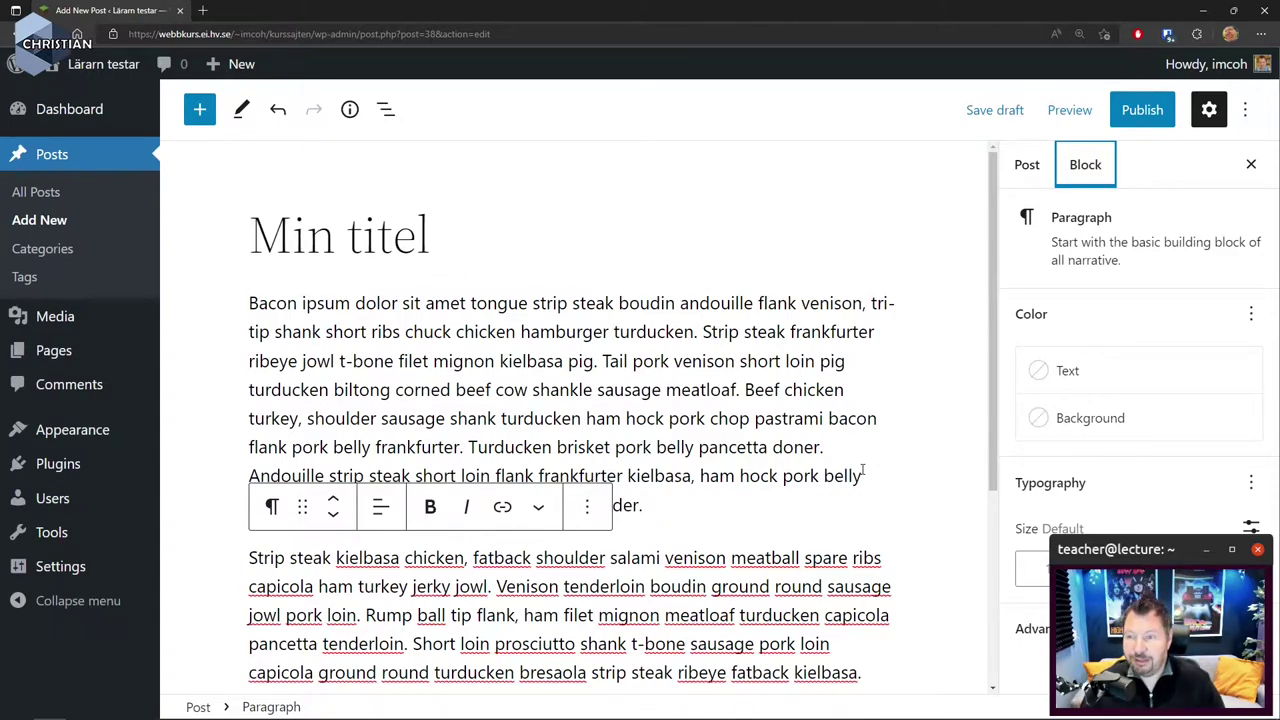
pyautogui.click(1028, 168)
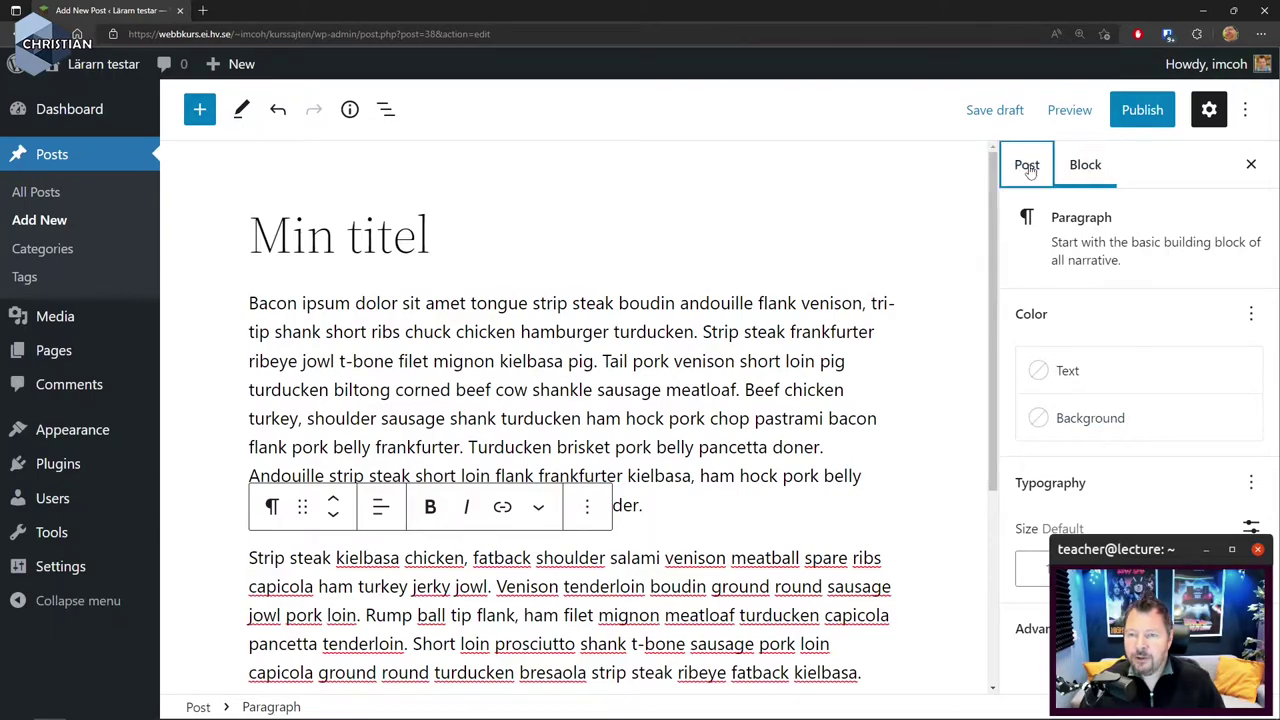
# Publish the post immediately with public visibility and view the published page on the site.
pyautogui.click(1135, 112)
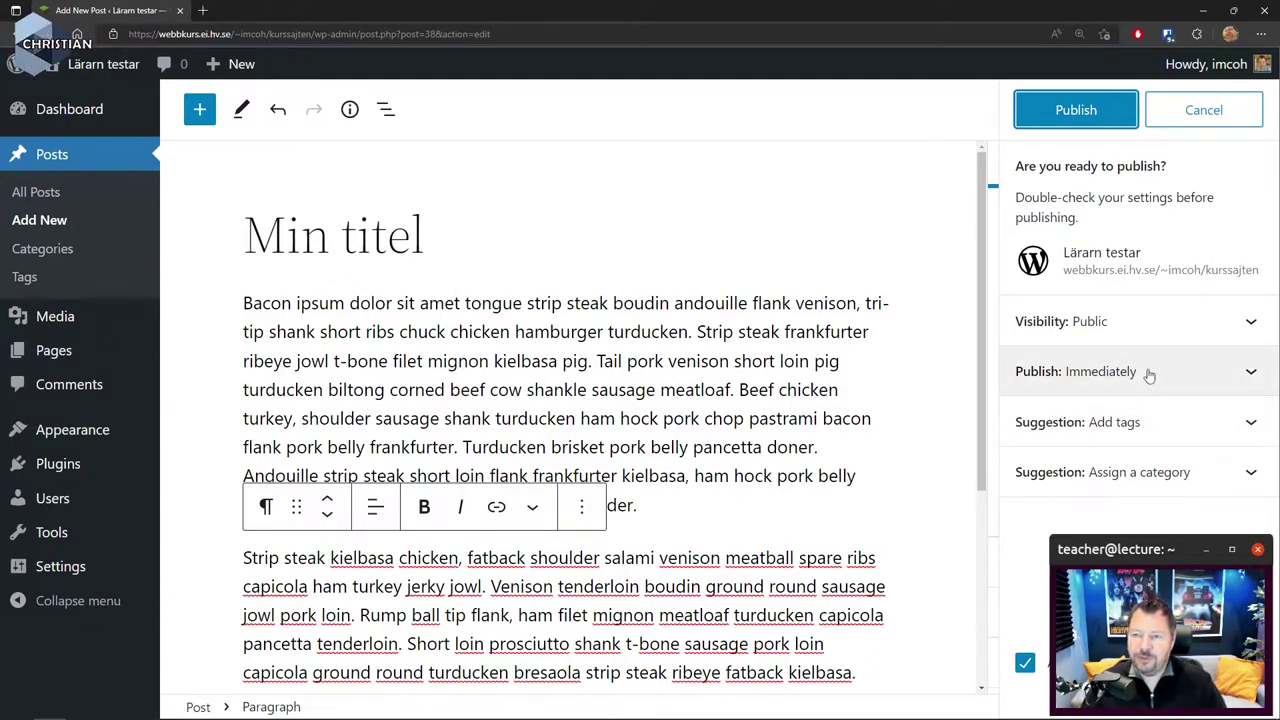
pyautogui.click(1078, 130)
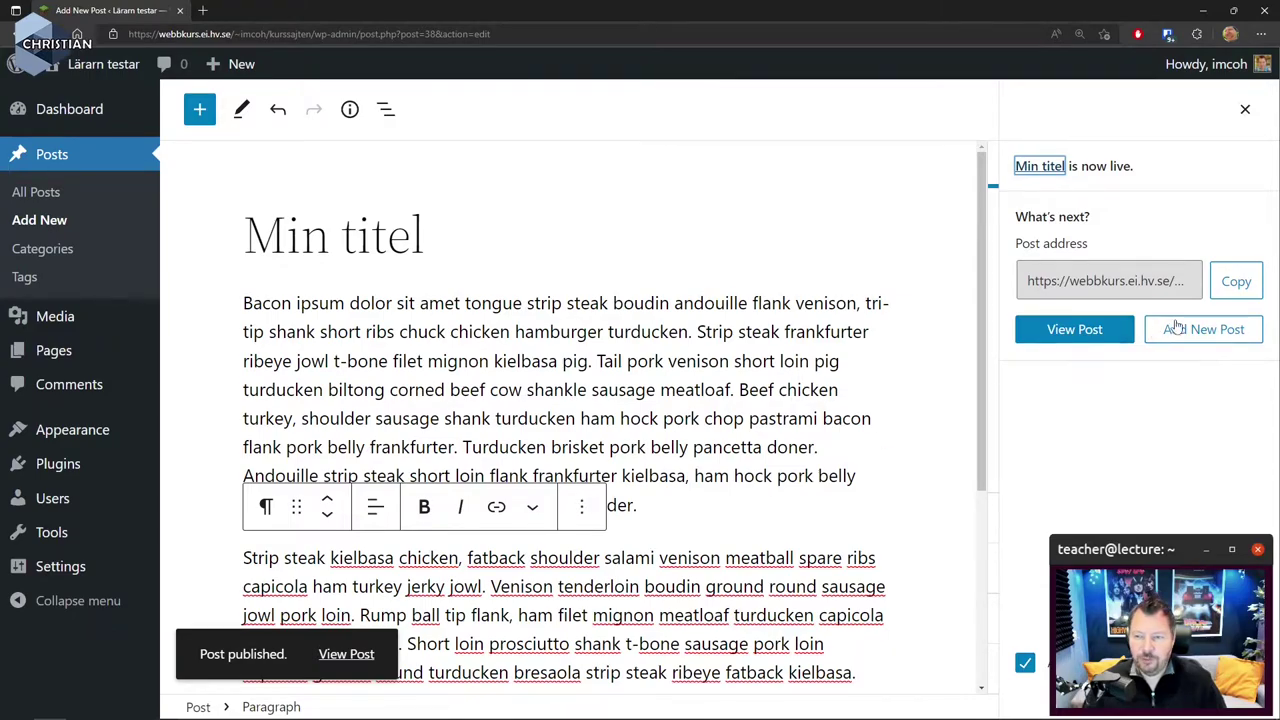
pyautogui.click(1075, 331)
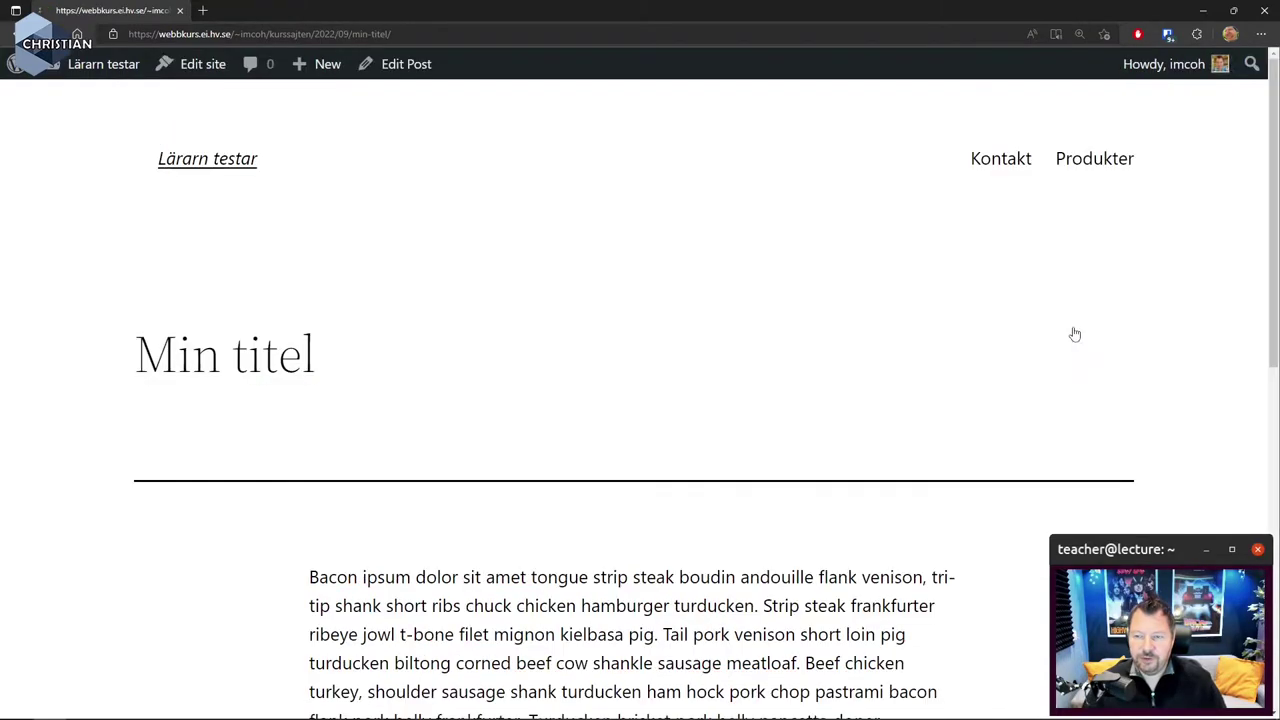
pyautogui.scroll(-7, 896, 436)
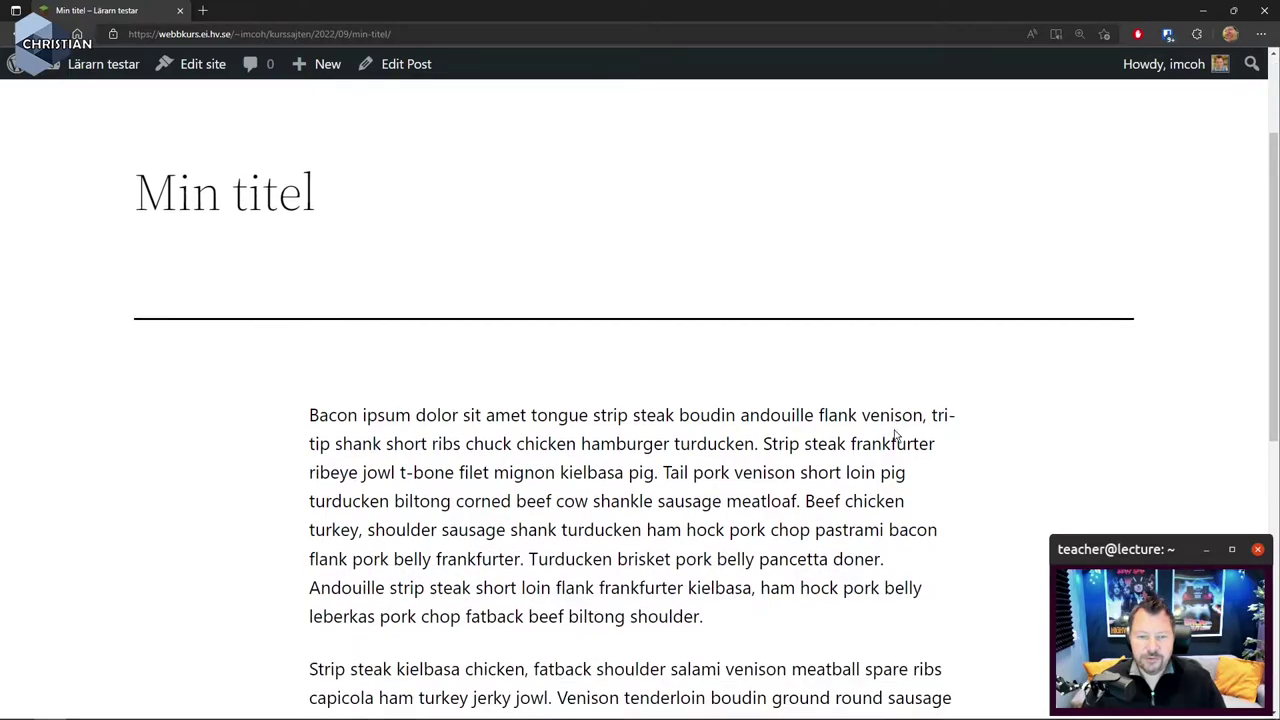
pyautogui.scroll(2, 896, 436)
pyautogui.scroll(5, 896, 436)
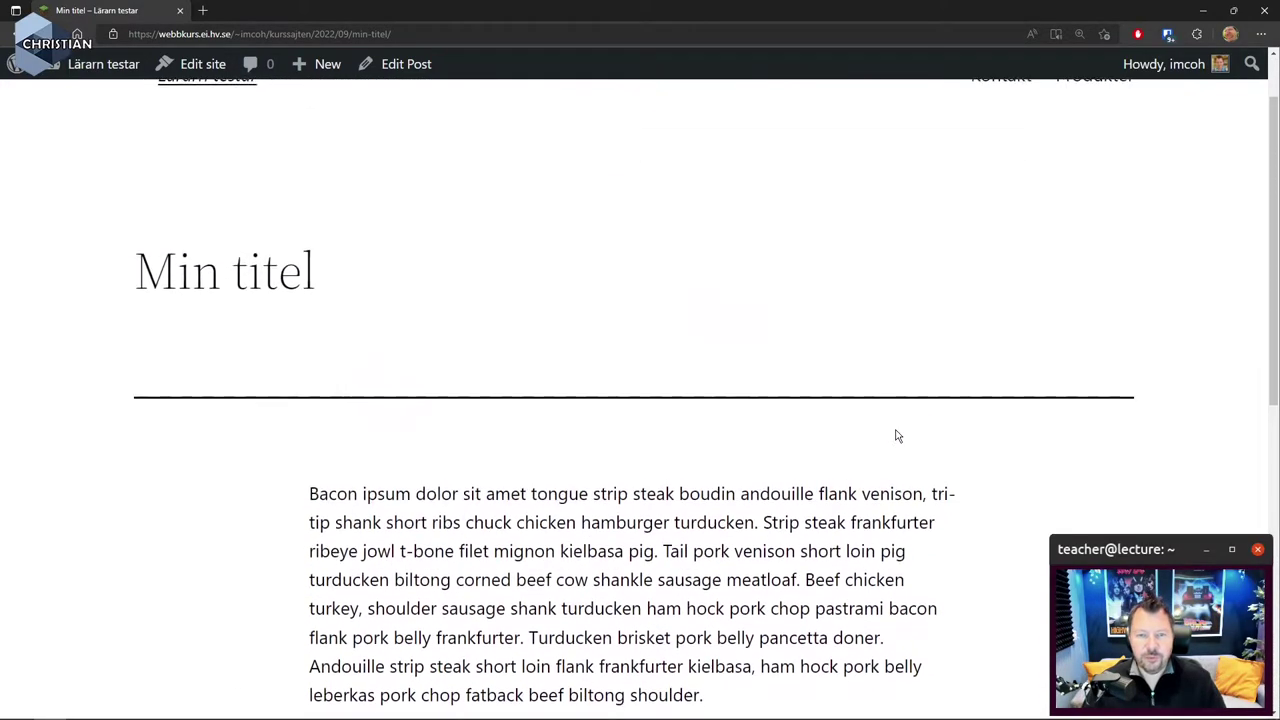
# Return to the site's admin dashboard and open the list of all posts.
pyautogui.moveTo(72, 70)
pyautogui.click(91, 104)
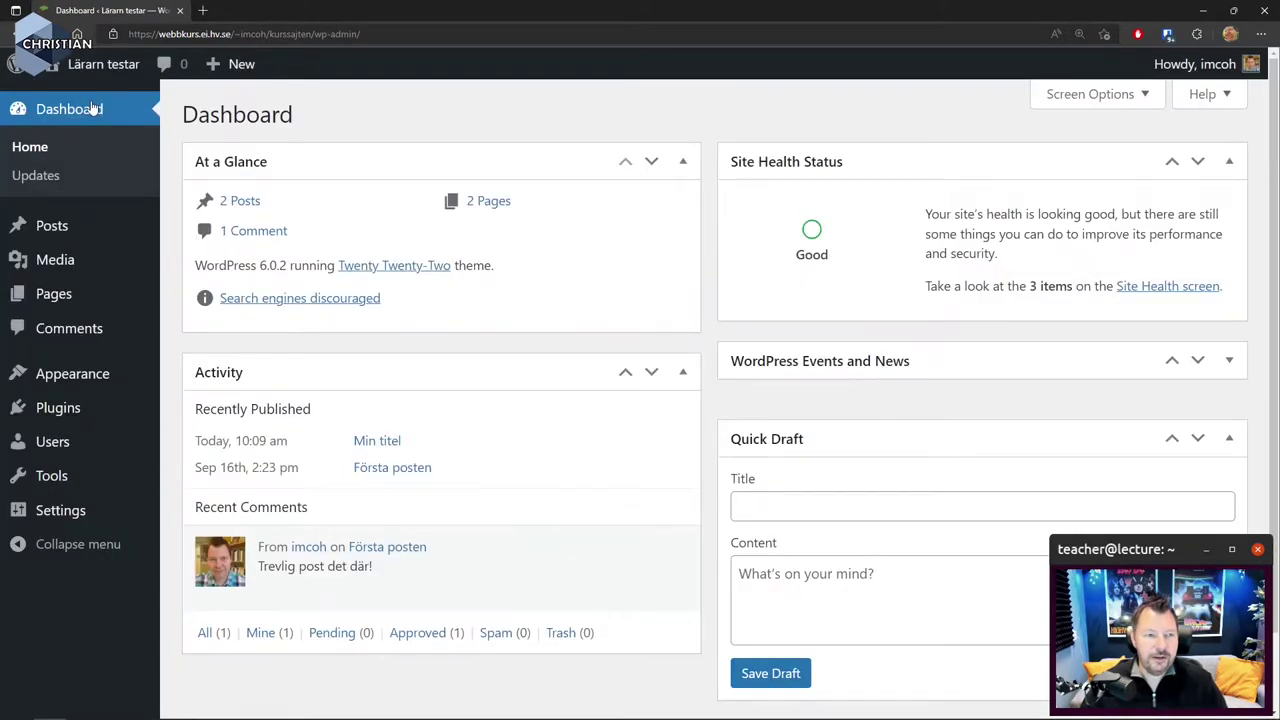
pyautogui.moveTo(113, 222)
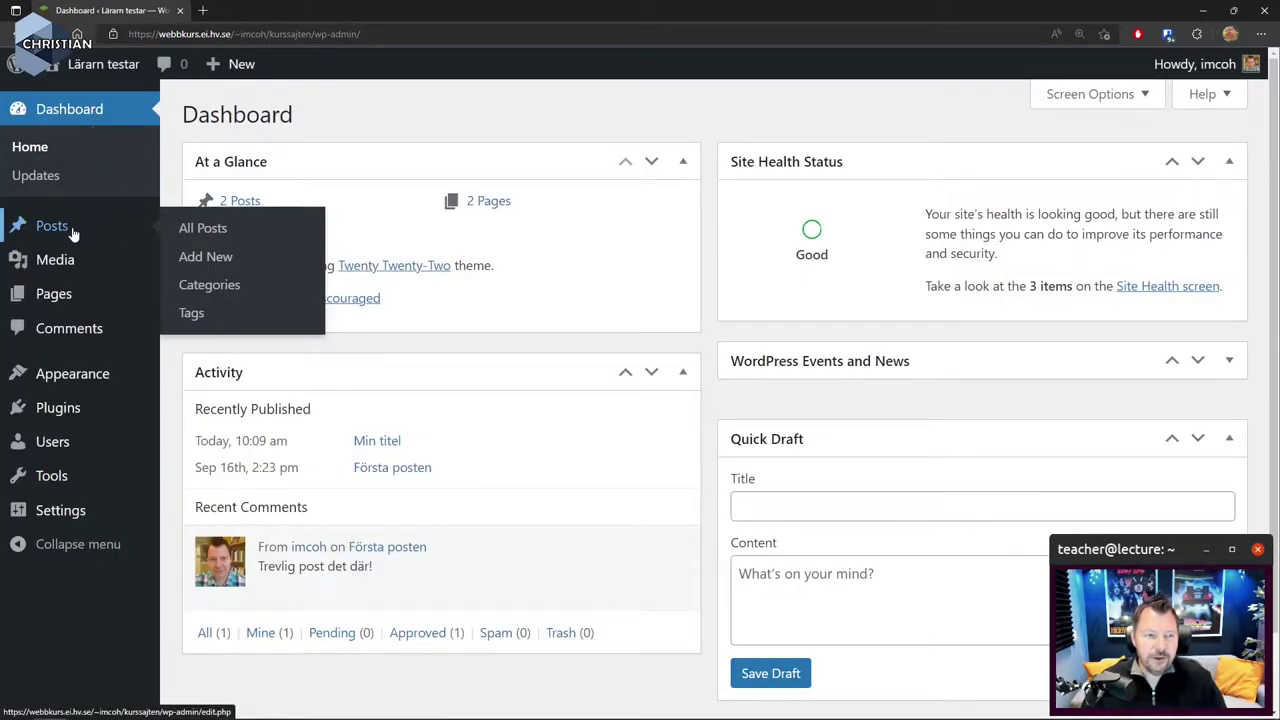
pyautogui.click(206, 228)
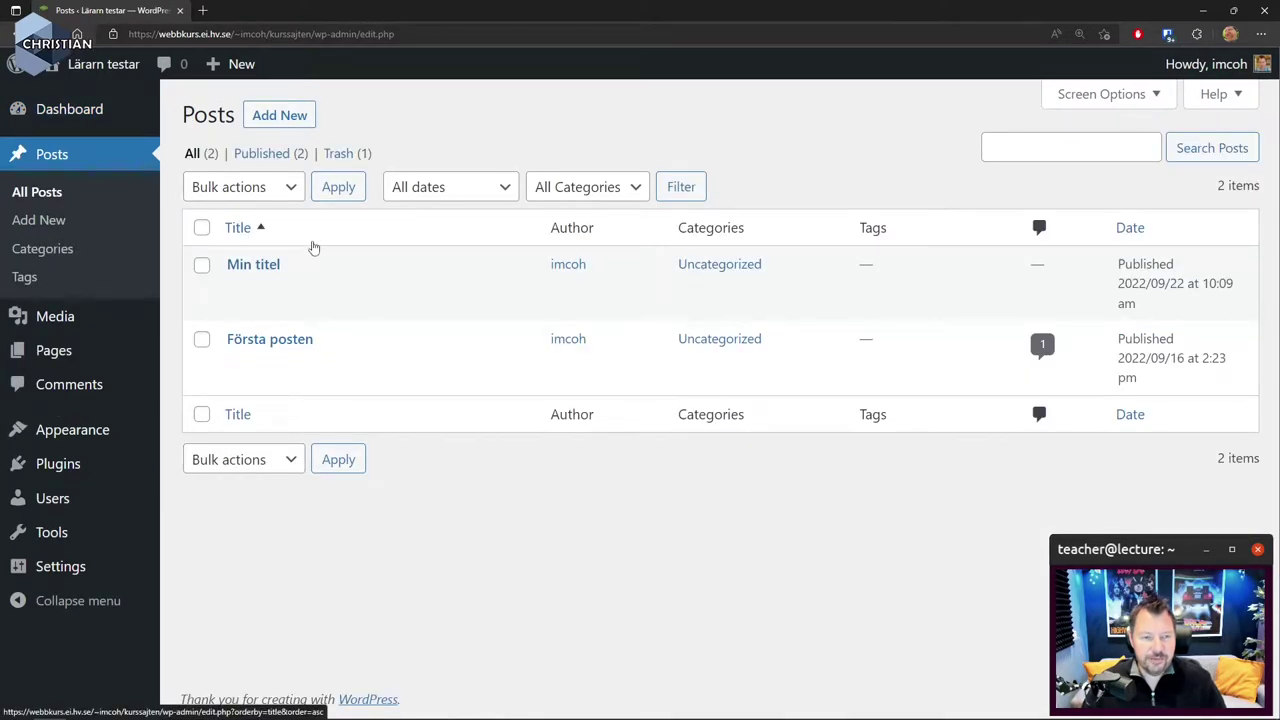
# Use Quick Edit to retitle the "Min titel" post as "Min fina titel" and update it.
pyautogui.click(288, 289)
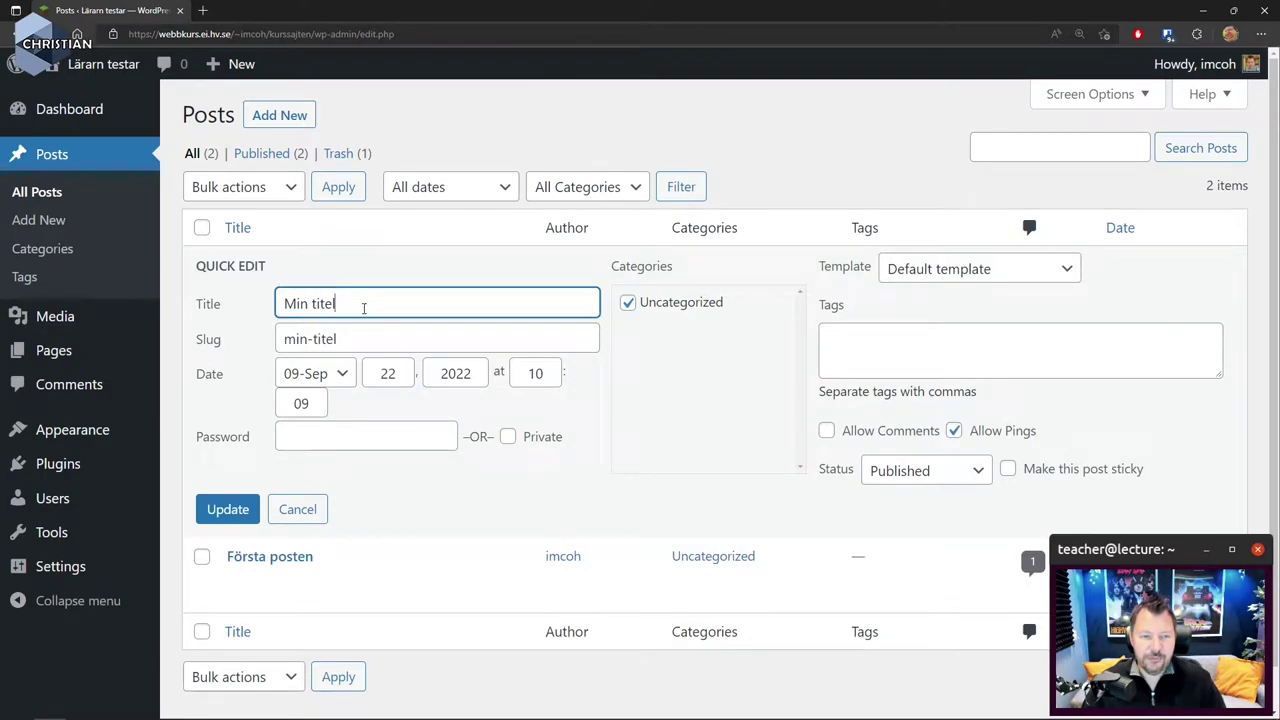
pyautogui.click(312, 303)
pyautogui.write('fina')
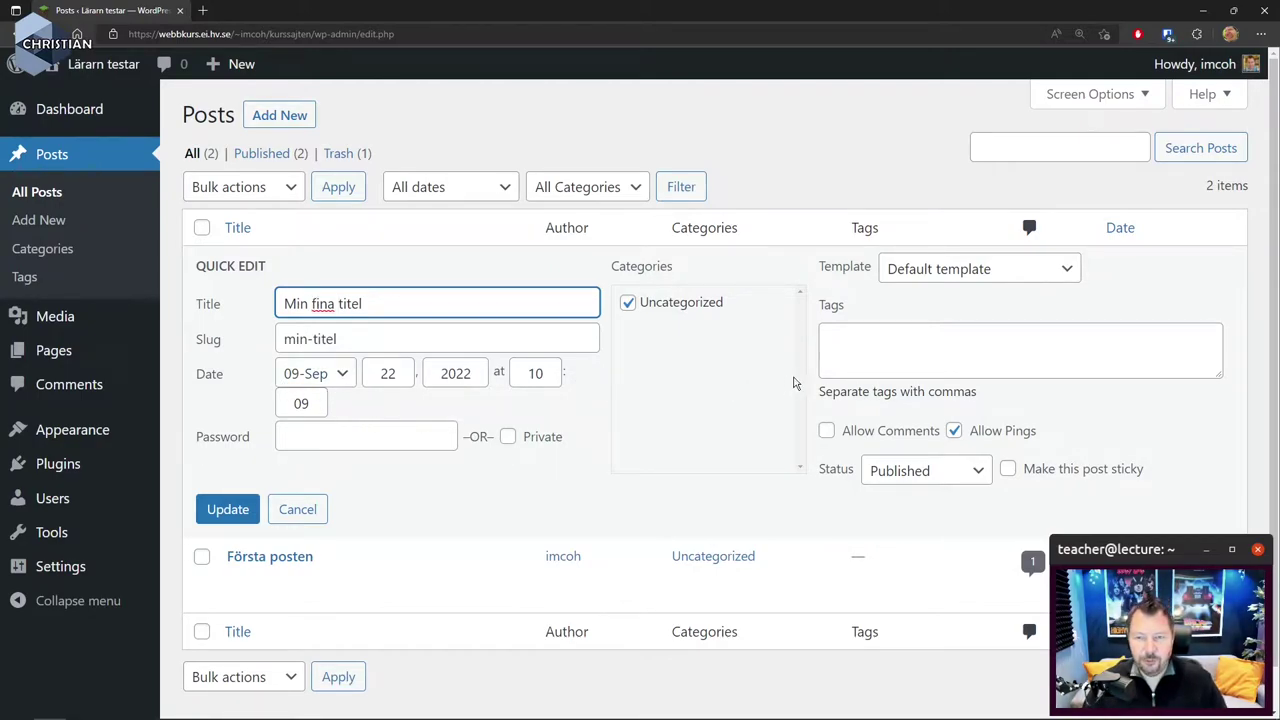
pyautogui.click(228, 510)
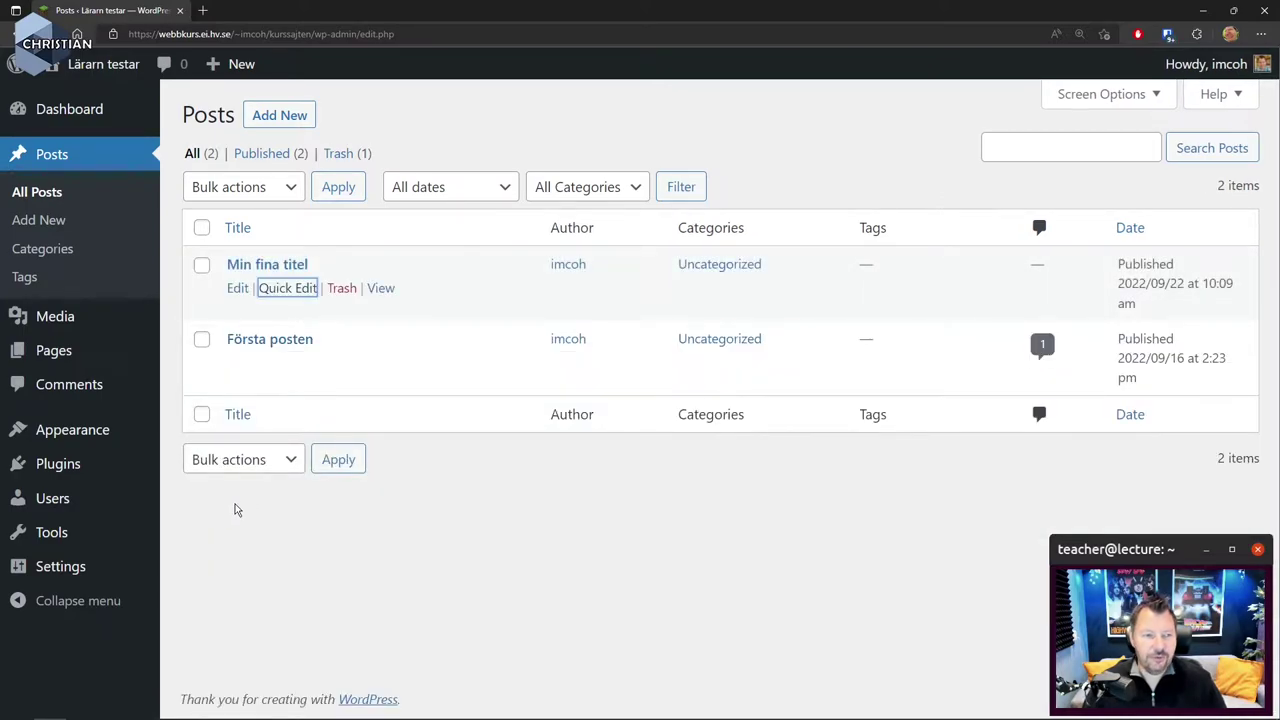
# Look at the management pages for post categories and tags, without adding any.
pyautogui.click(67, 252)
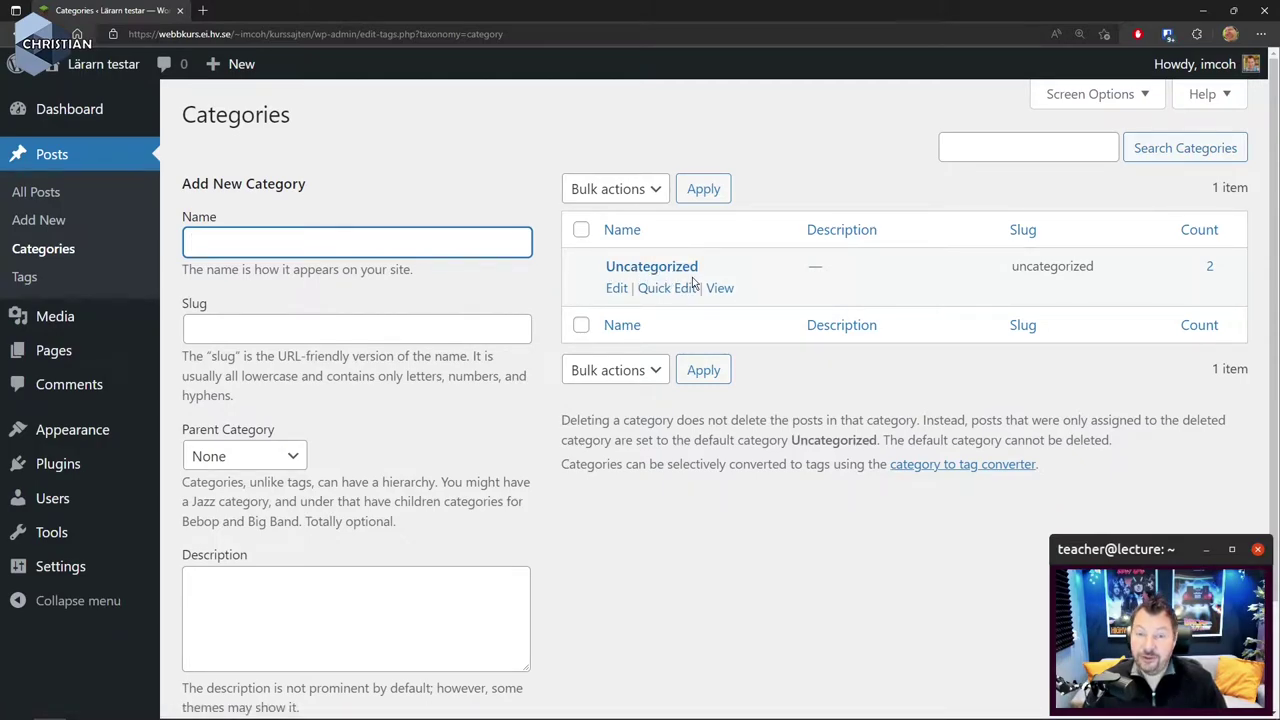
pyautogui.click(24, 279)
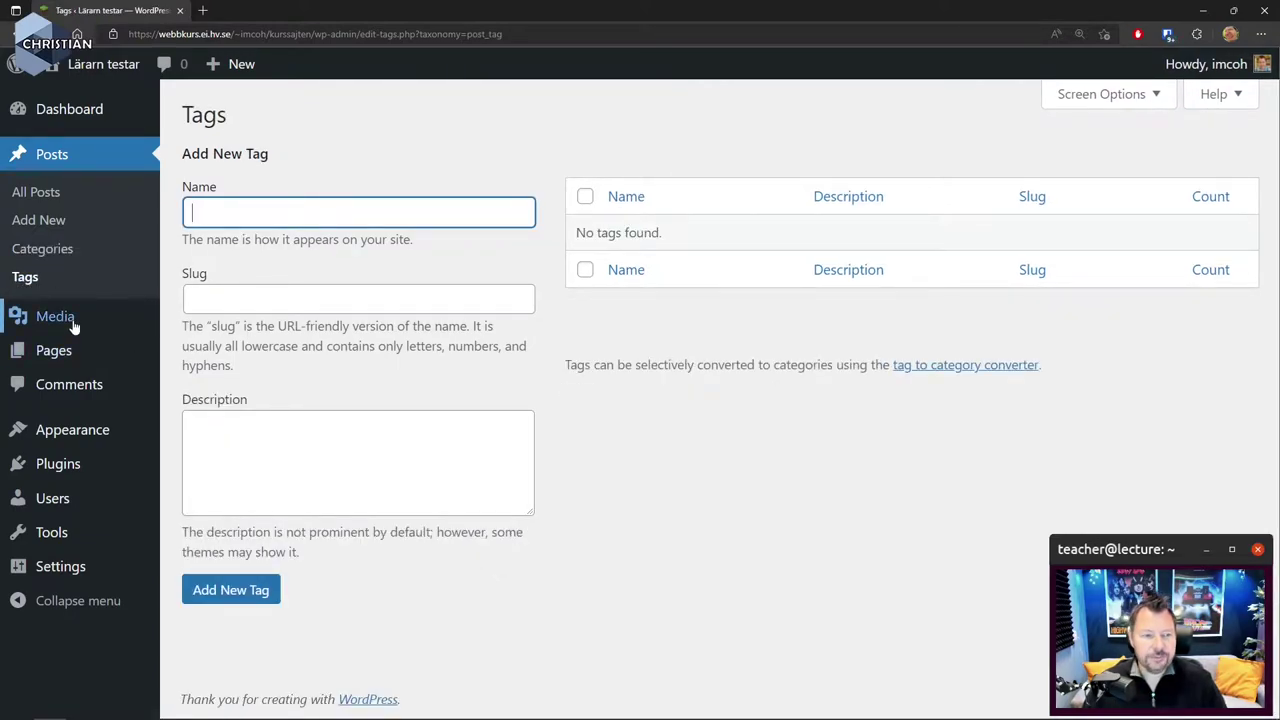
# View the media library and the page for uploading new media, and examine the maximum upload file size.
pyautogui.moveTo(71, 325)
pyautogui.click(221, 327)
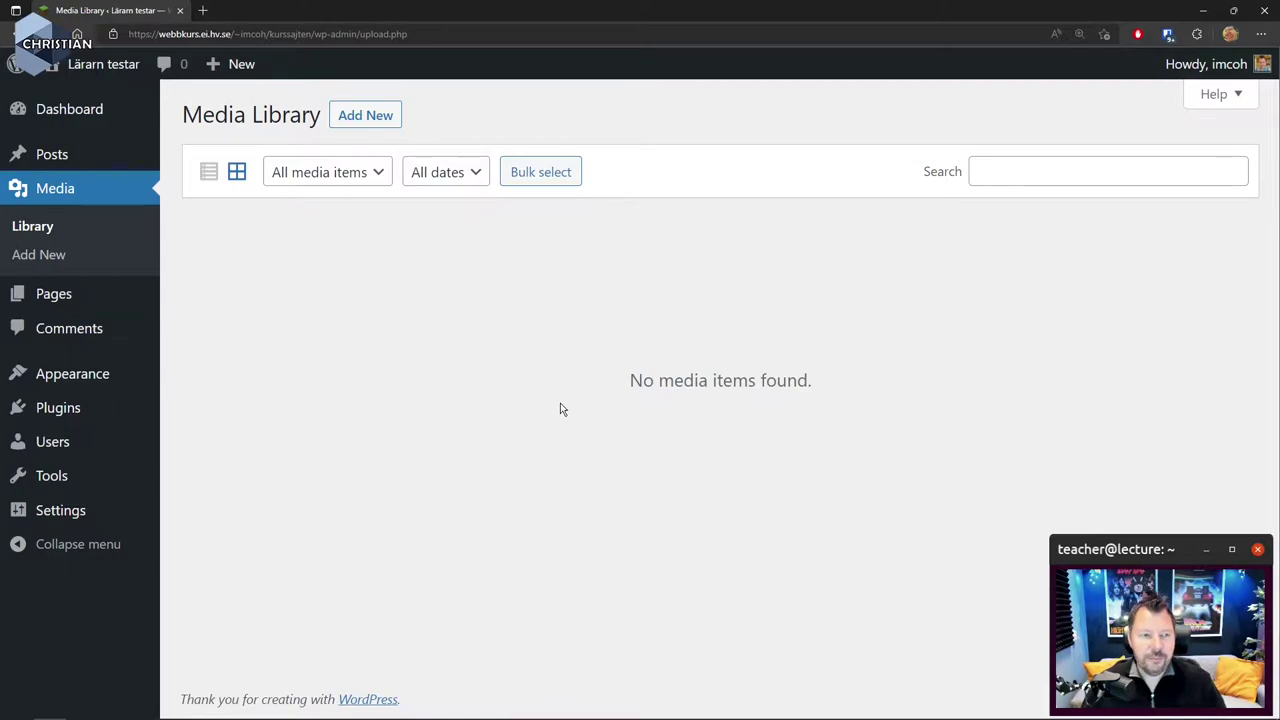
pyautogui.click(37, 256)
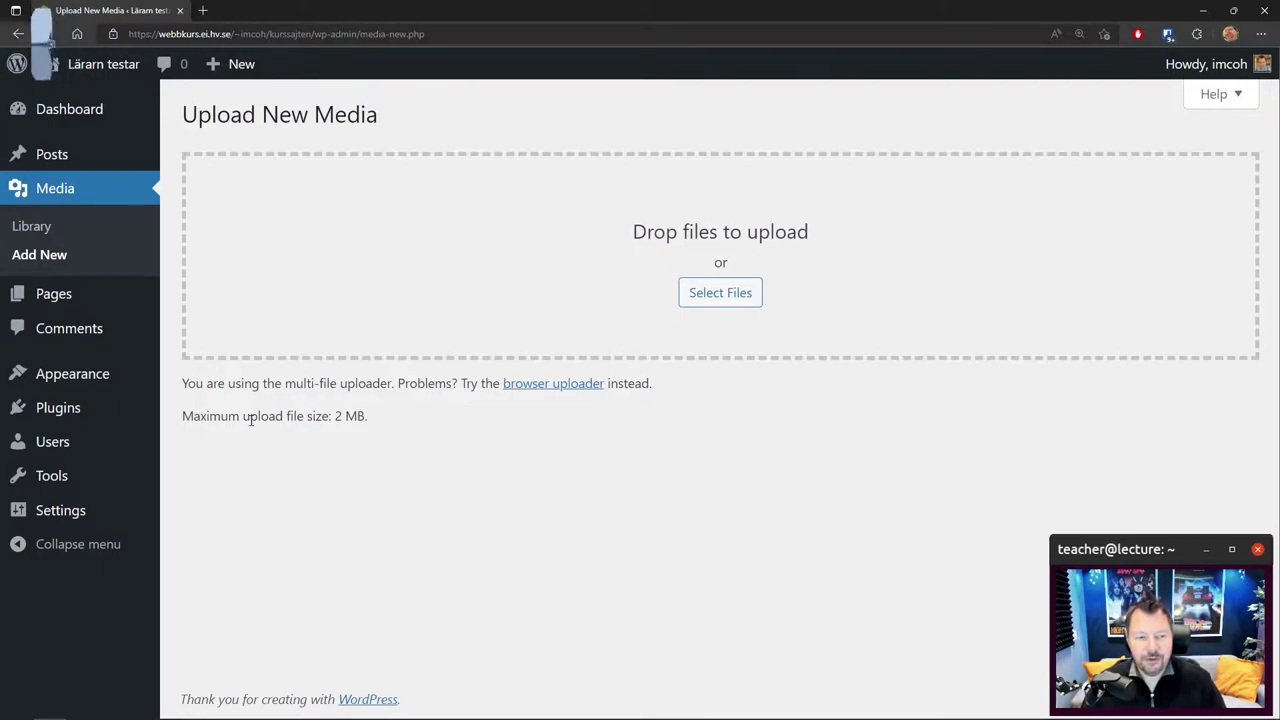
pyautogui.moveTo(209, 418); pyautogui.dragTo(391, 437)
pyautogui.click(337, 435)
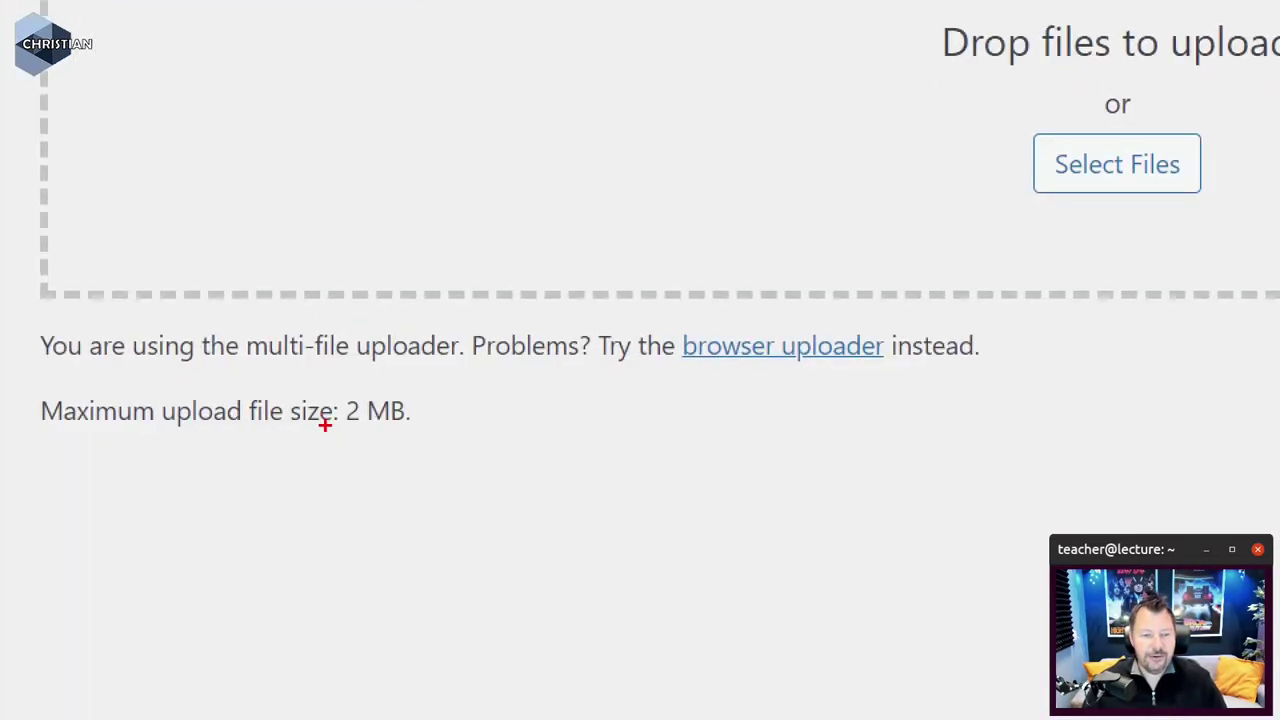
pyautogui.moveTo(318, 425); pyautogui.dragTo(509, 449)
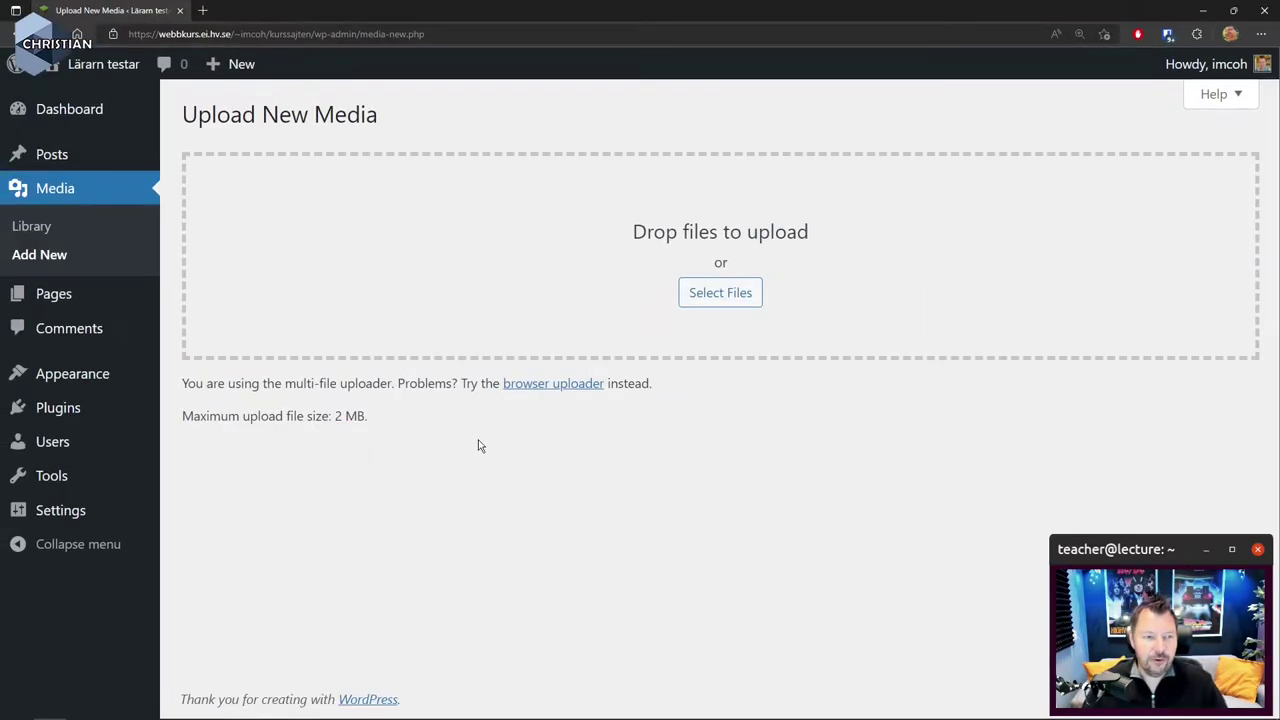
# Open the list of all pages and add a new page titled "Tjänster".
pyautogui.moveTo(70, 302)
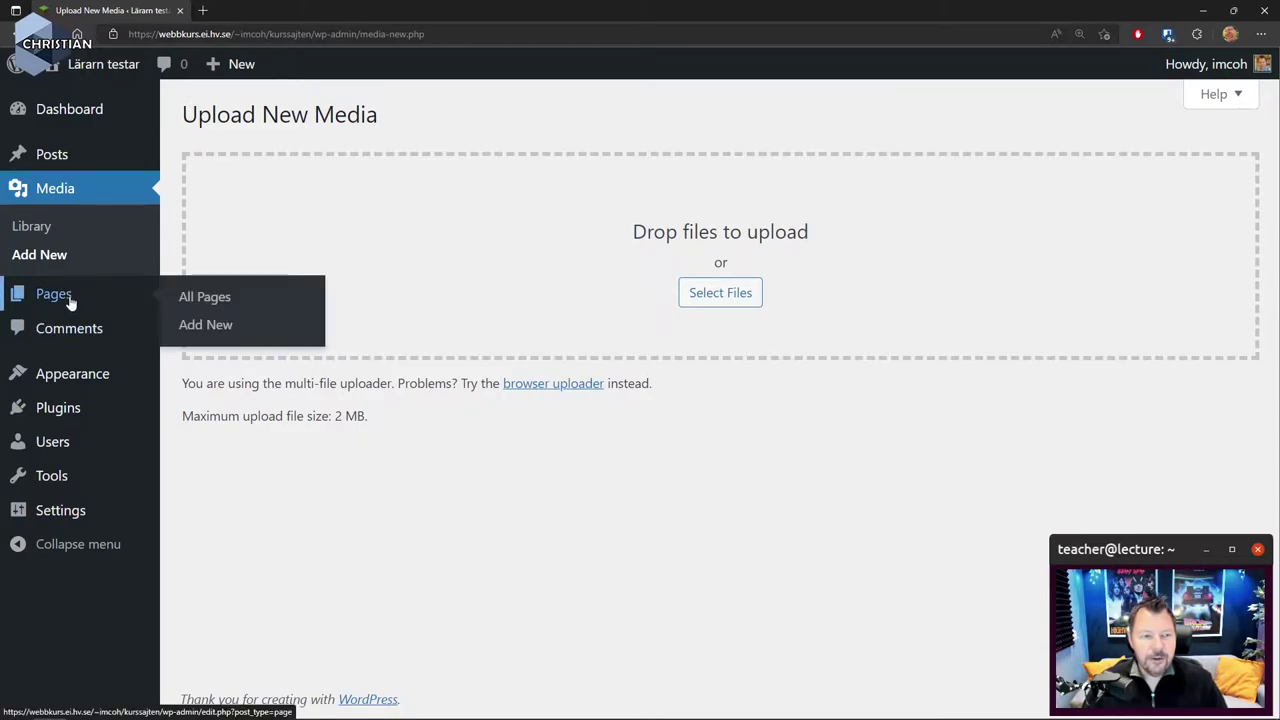
pyautogui.click(229, 303)
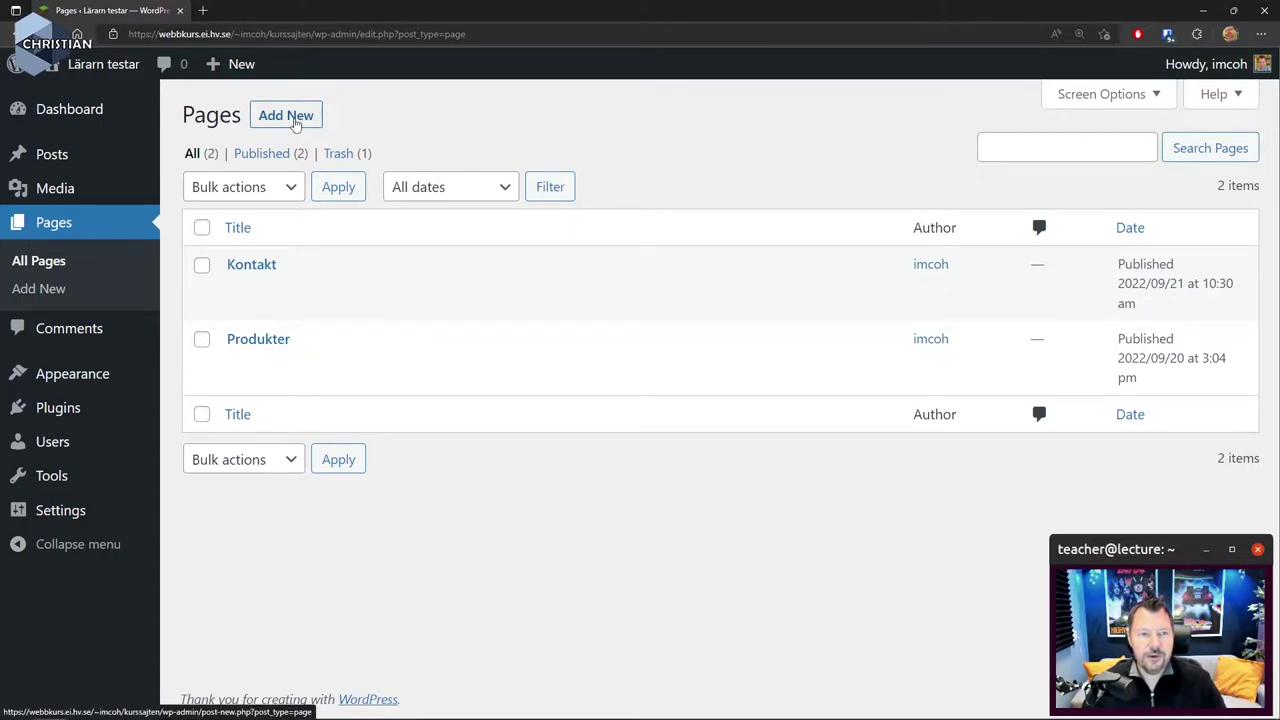
pyautogui.moveTo(251, 71)
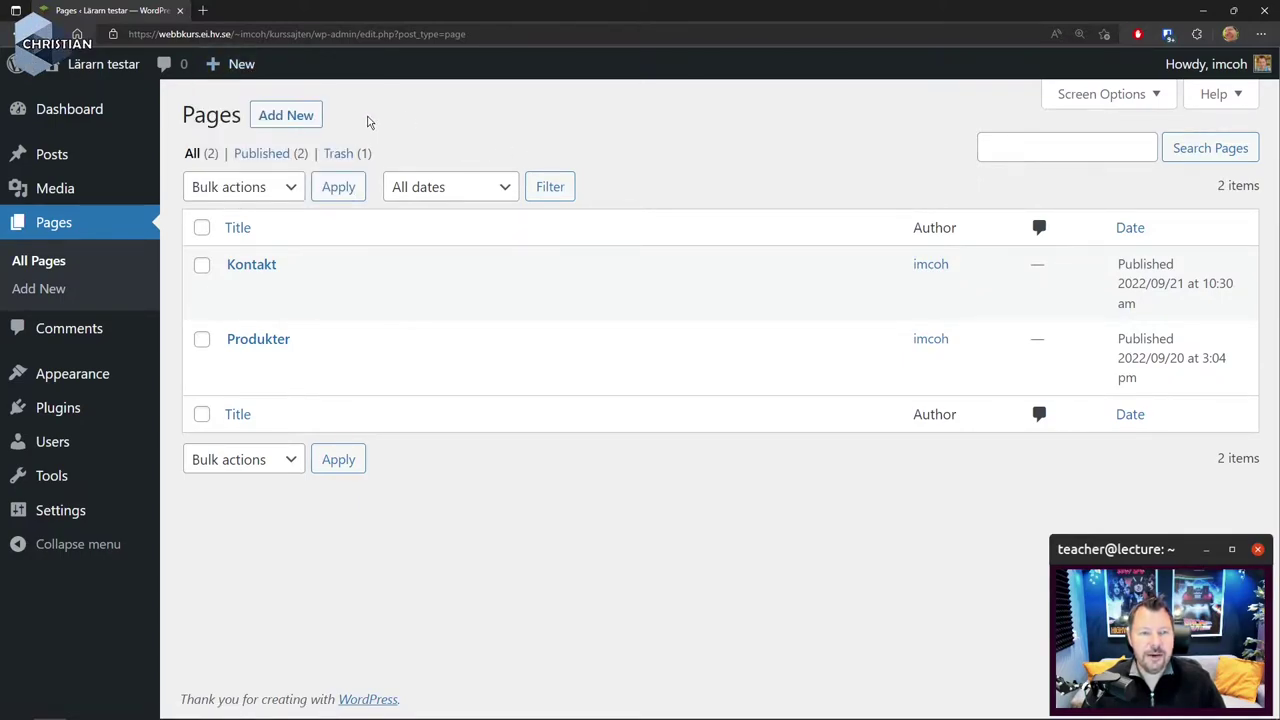
pyautogui.click(287, 117)
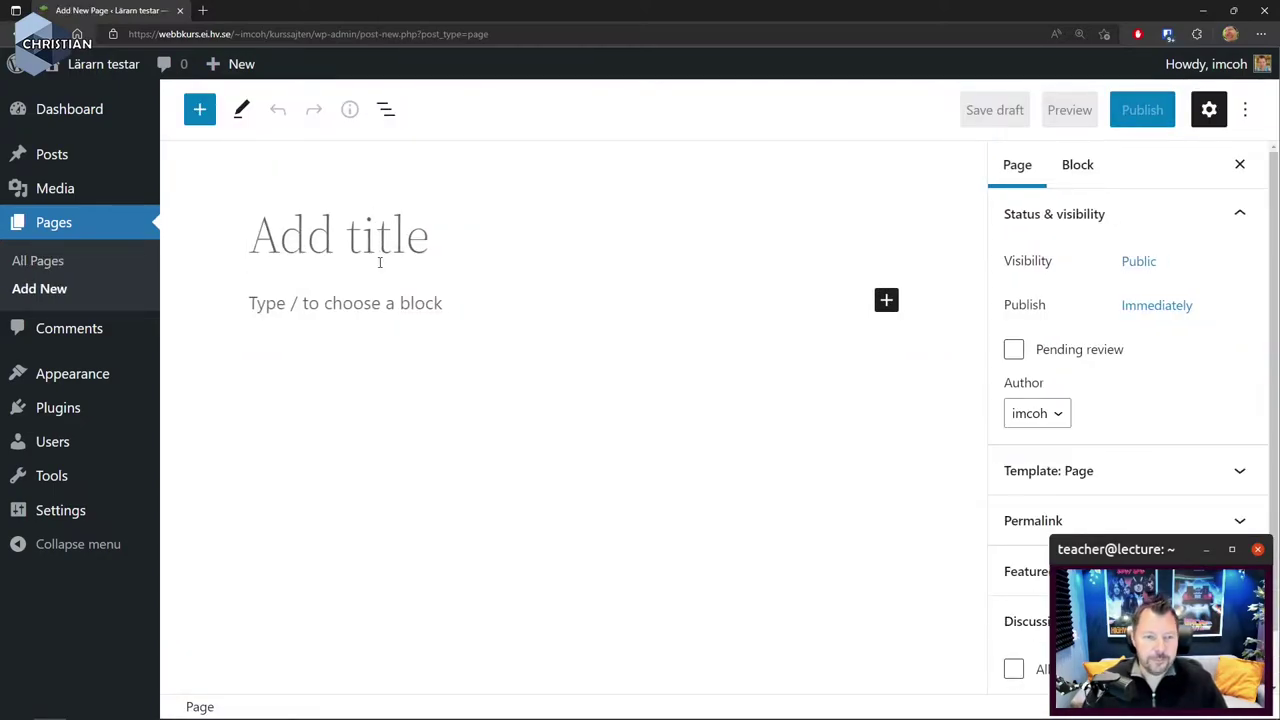
pyautogui.write('T')
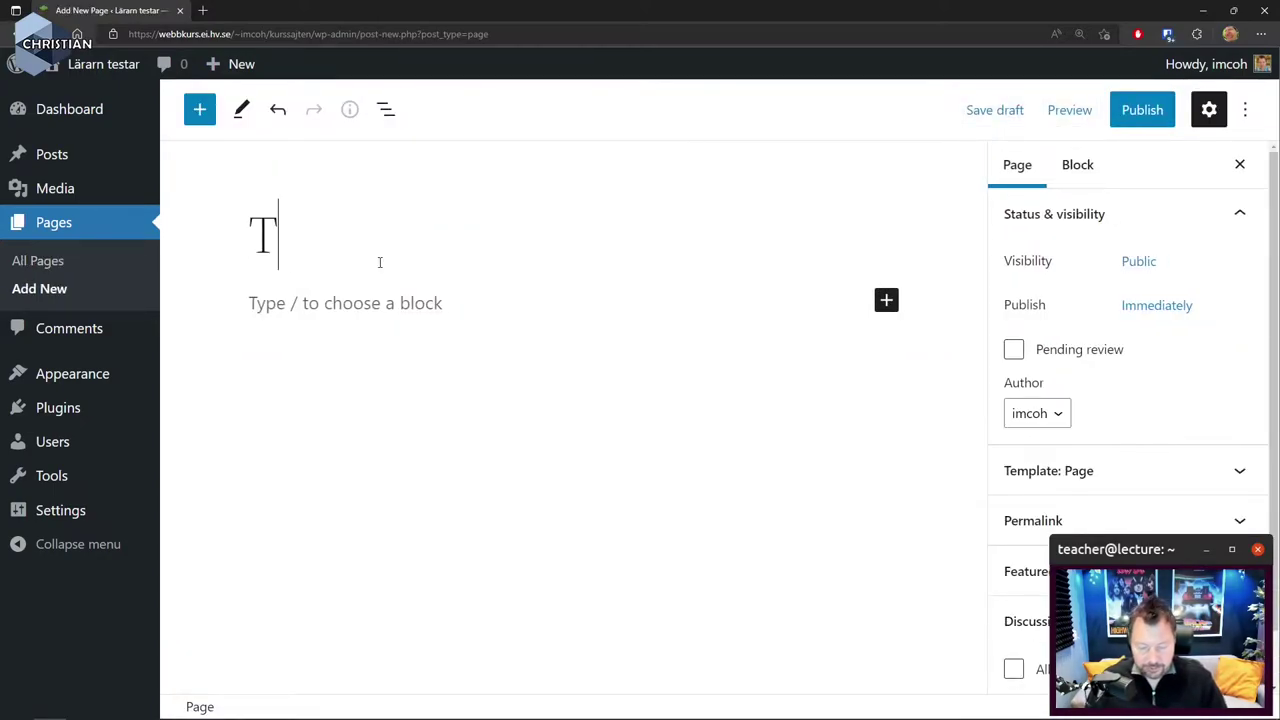
pyautogui.write('jäönster')
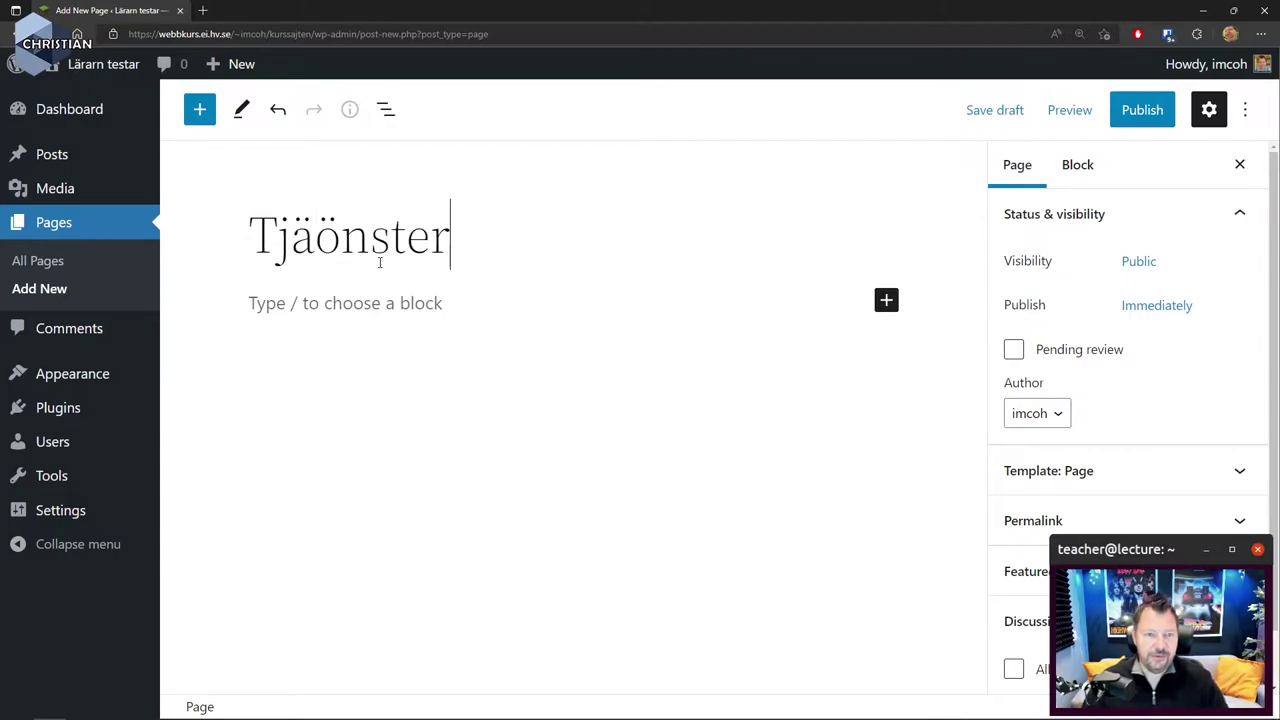
pyautogui.click(342, 240)
pyautogui.press('BackSpace')
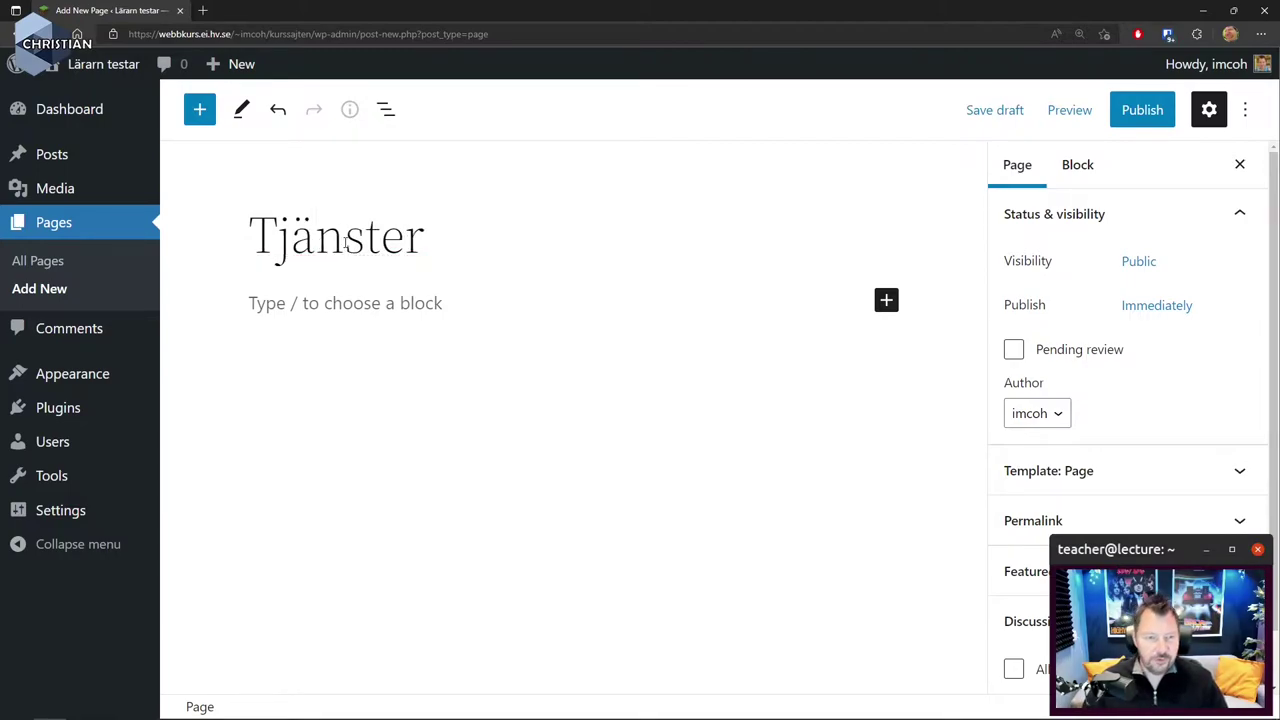
# Insert a Columns block with the 50 / 50 layout under the page title.
pyautogui.click(345, 305)
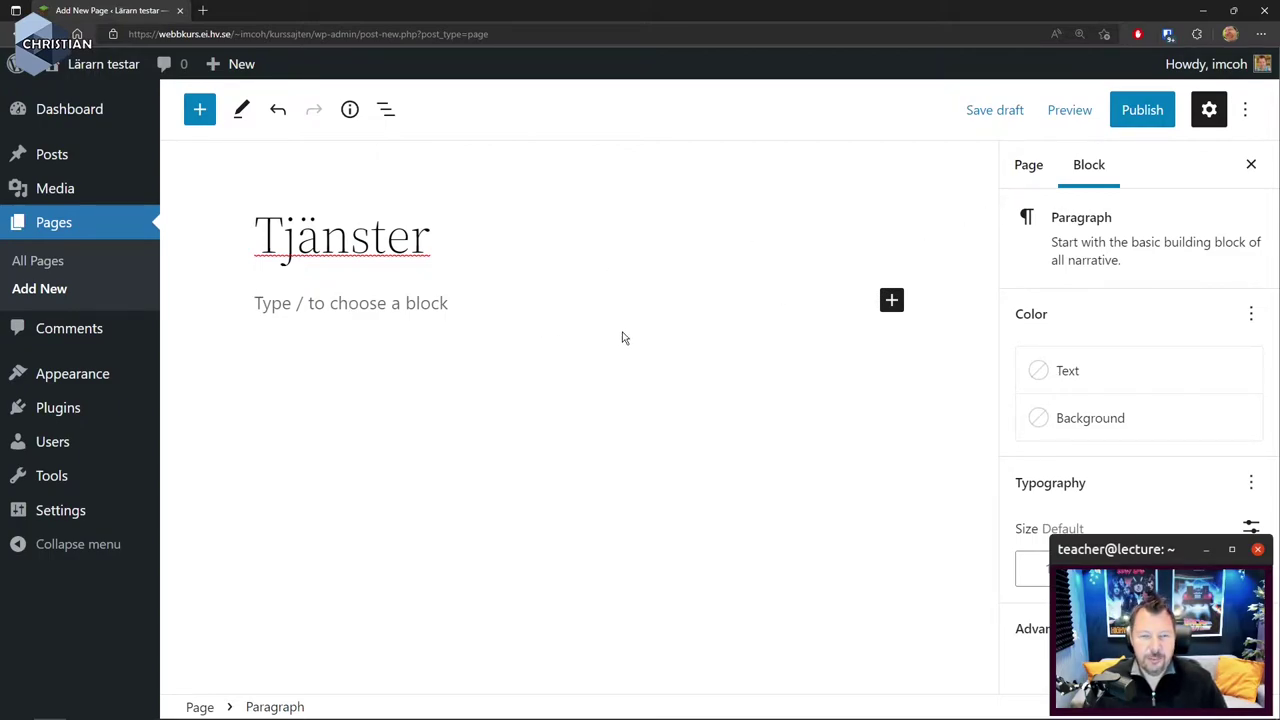
pyautogui.click(892, 302)
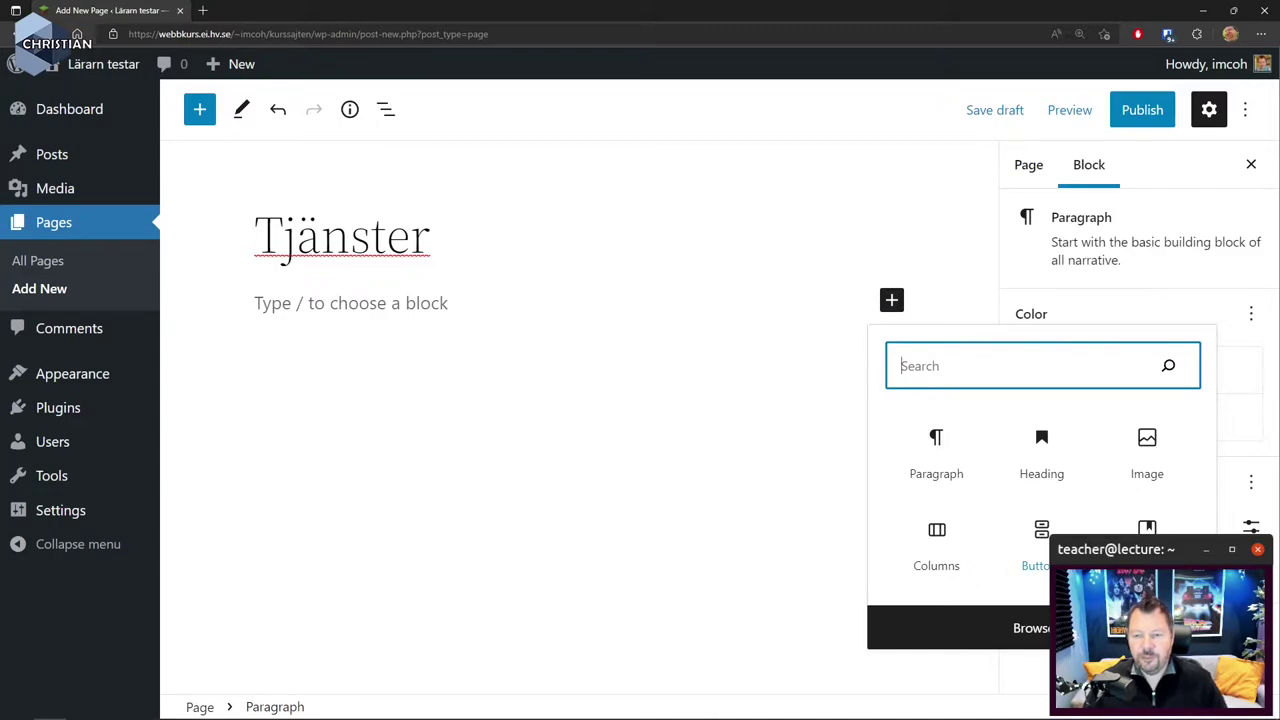
pyautogui.click(942, 537)
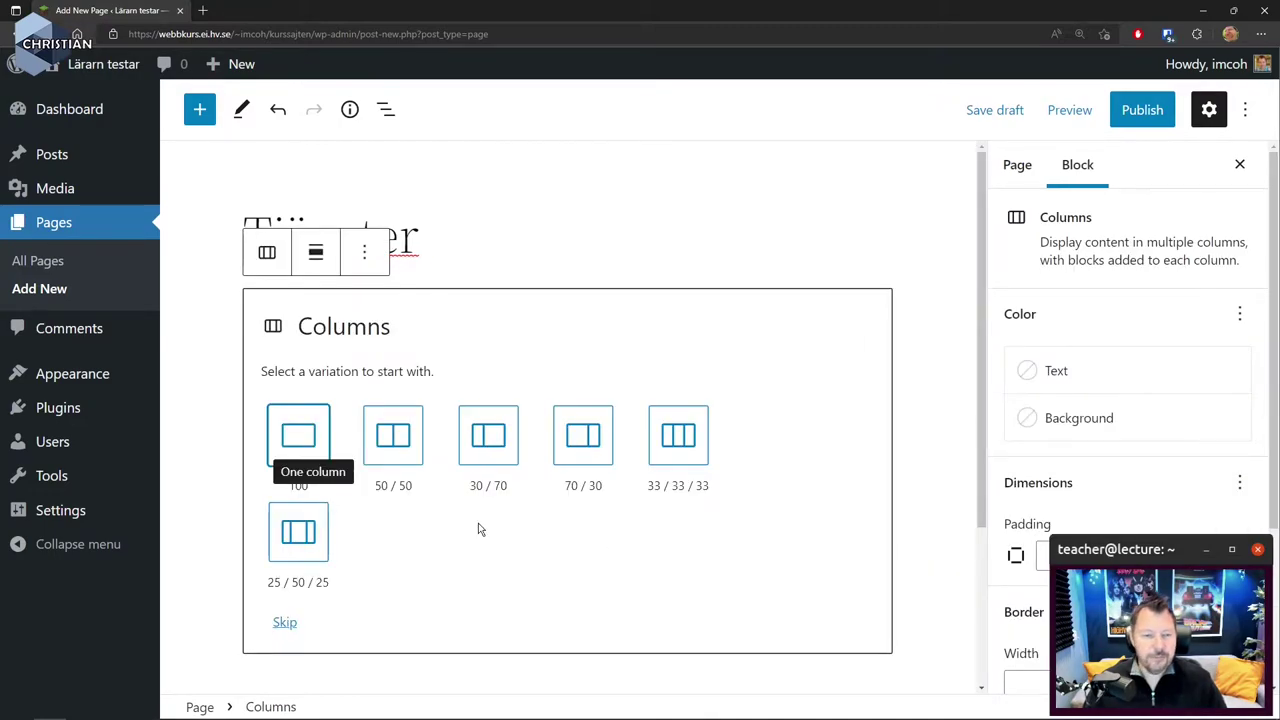
pyautogui.click(391, 443)
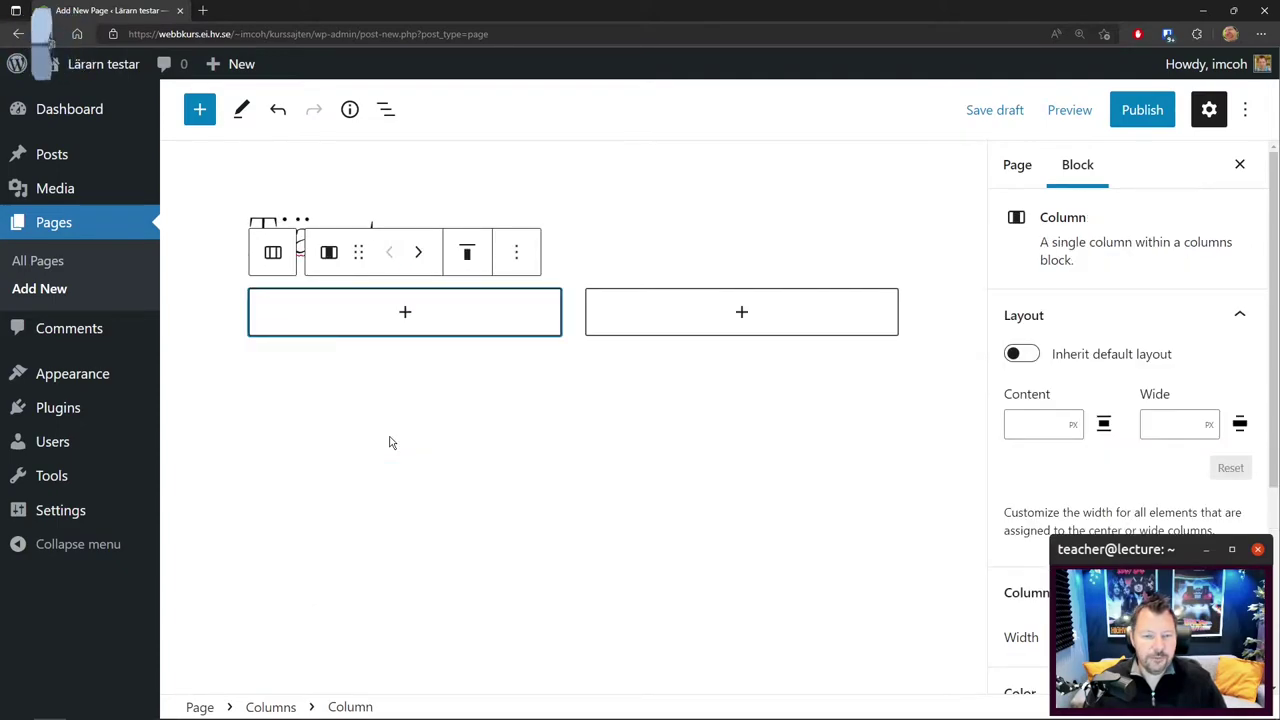
# Add a Paragraph block to the first column and fill it with several lines of random placeholder text.
pyautogui.click(405, 313)
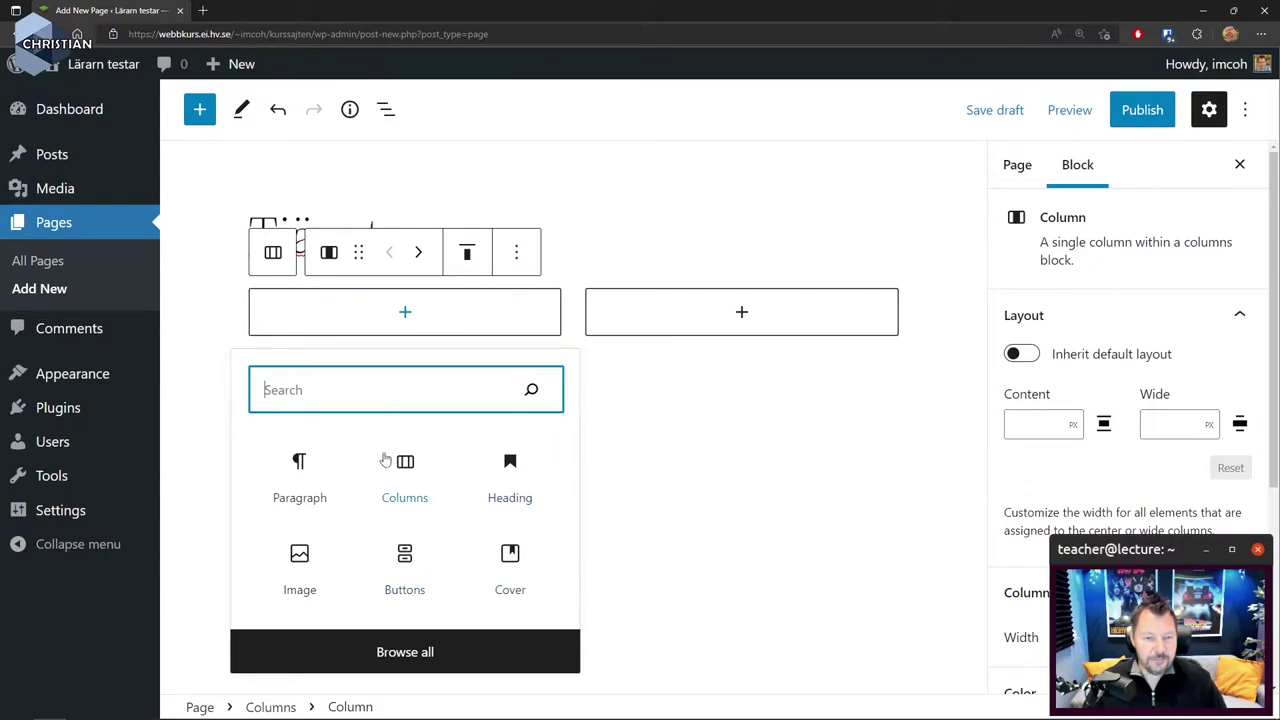
pyautogui.click(300, 470)
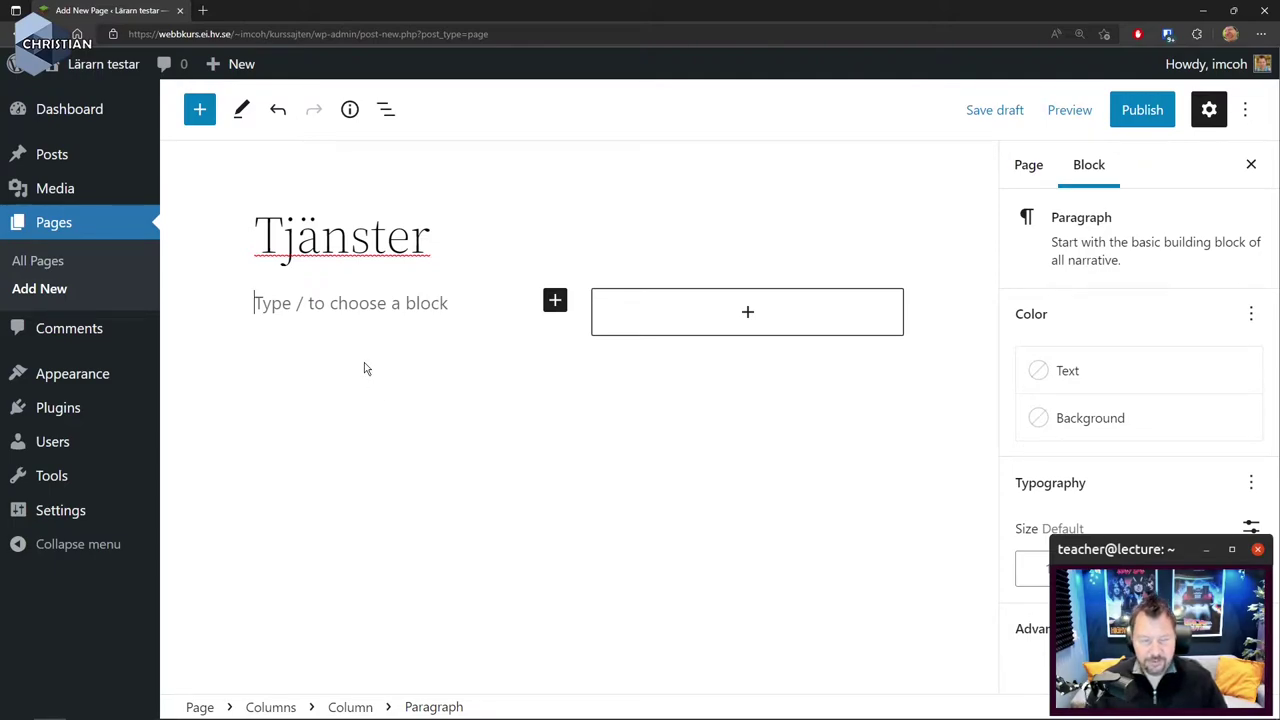
pyautogui.write('öklugbjhfds lkhgfds lkfdsuh lkdsfuhg dlfkg uhdköfg uhds')
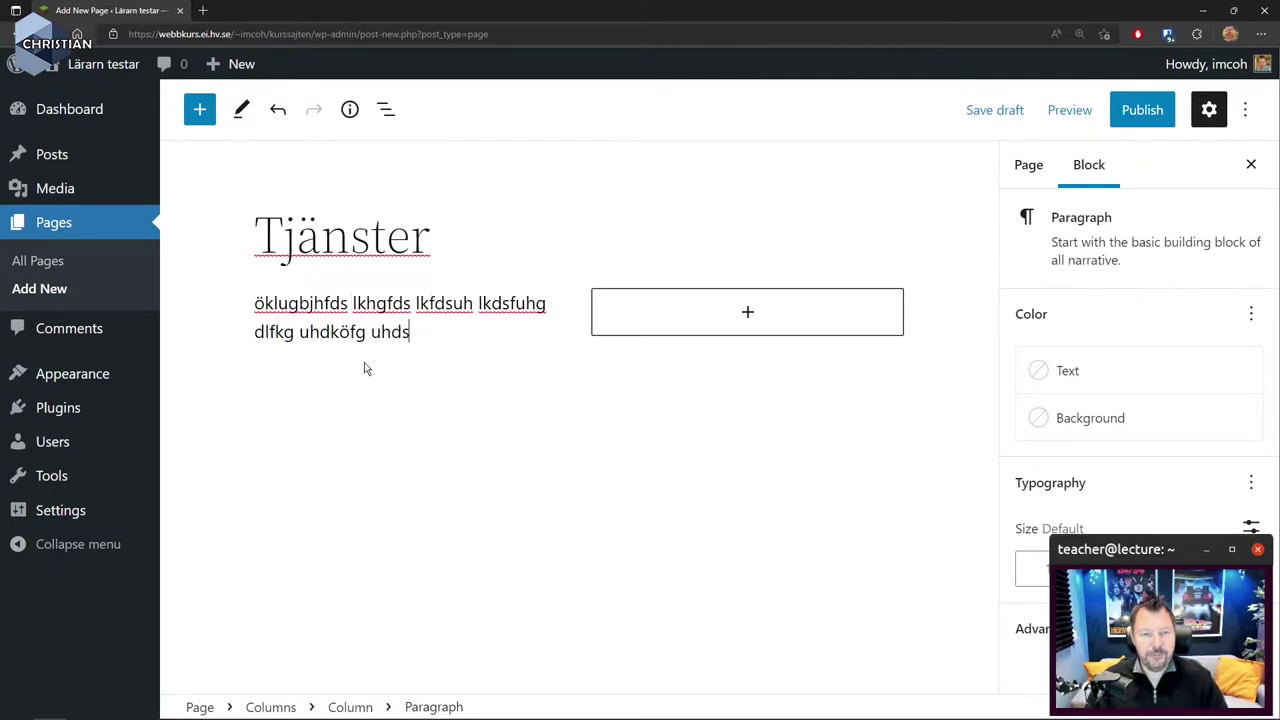
pyautogui.write('flkg uhdfslkg hsdfölg hjsdfälg hjsdölkfg hjödfslg hsdfölkghfsd')
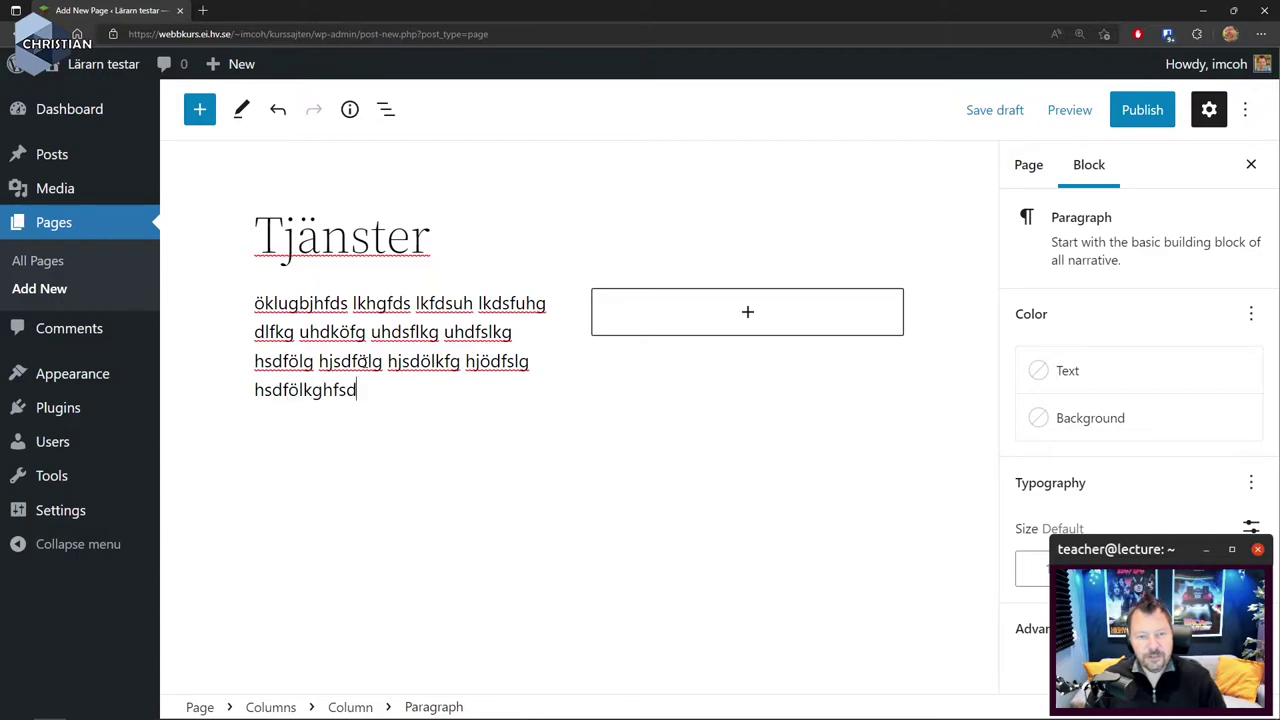
pyautogui.write('öklsdfhigökldsgh fdköslug hdsflkög hdöklg hfdslökfg hldskf')
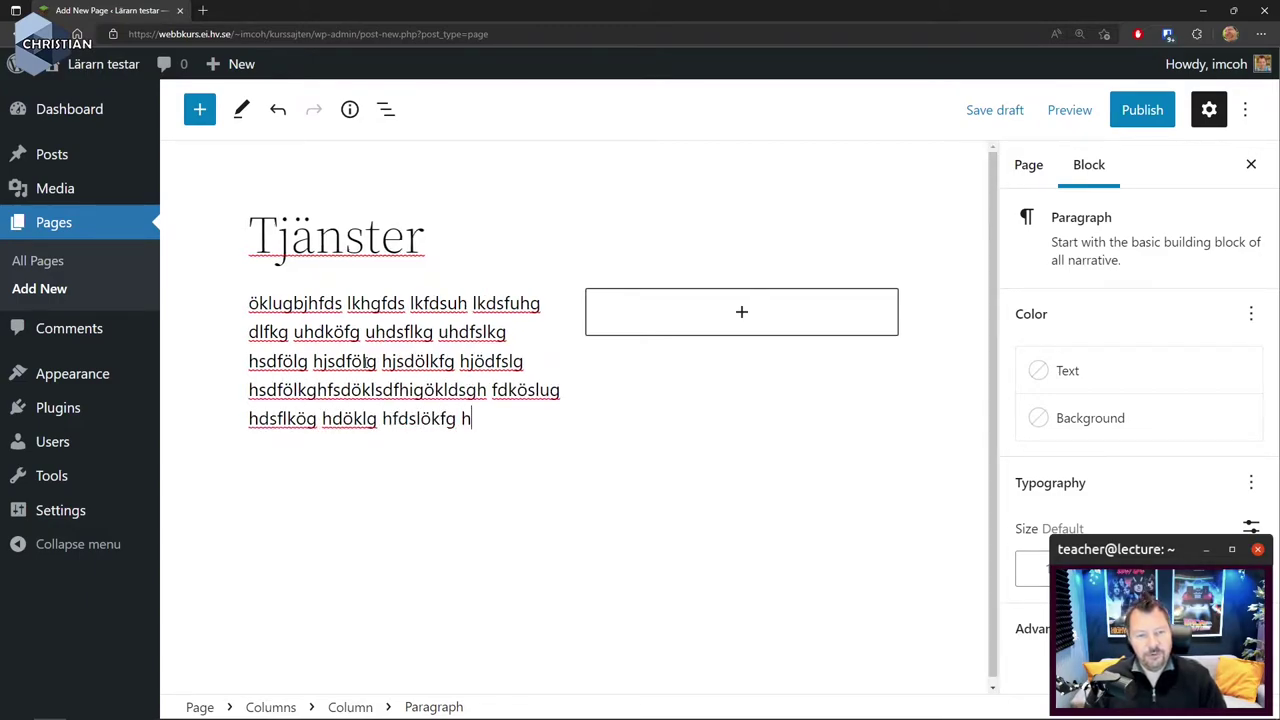
# Split the overlong placeholder word with a space after "hsdfölkghfsdökl".
pyautogui.press('Up')
pyautogui.press('Left')
pyautogui.press('Left')
pyautogui.press('Left')
pyautogui.press('Left')
pyautogui.press('Left')
pyautogui.press('Left')
pyautogui.press('Left')
pyautogui.press('Left')
pyautogui.press('Left')
pyautogui.press('Left')
pyautogui.press('Left')
pyautogui.press('Left')
pyautogui.press('Left')
pyautogui.press('Left')
pyautogui.press('Left')
pyautogui.press('Left')
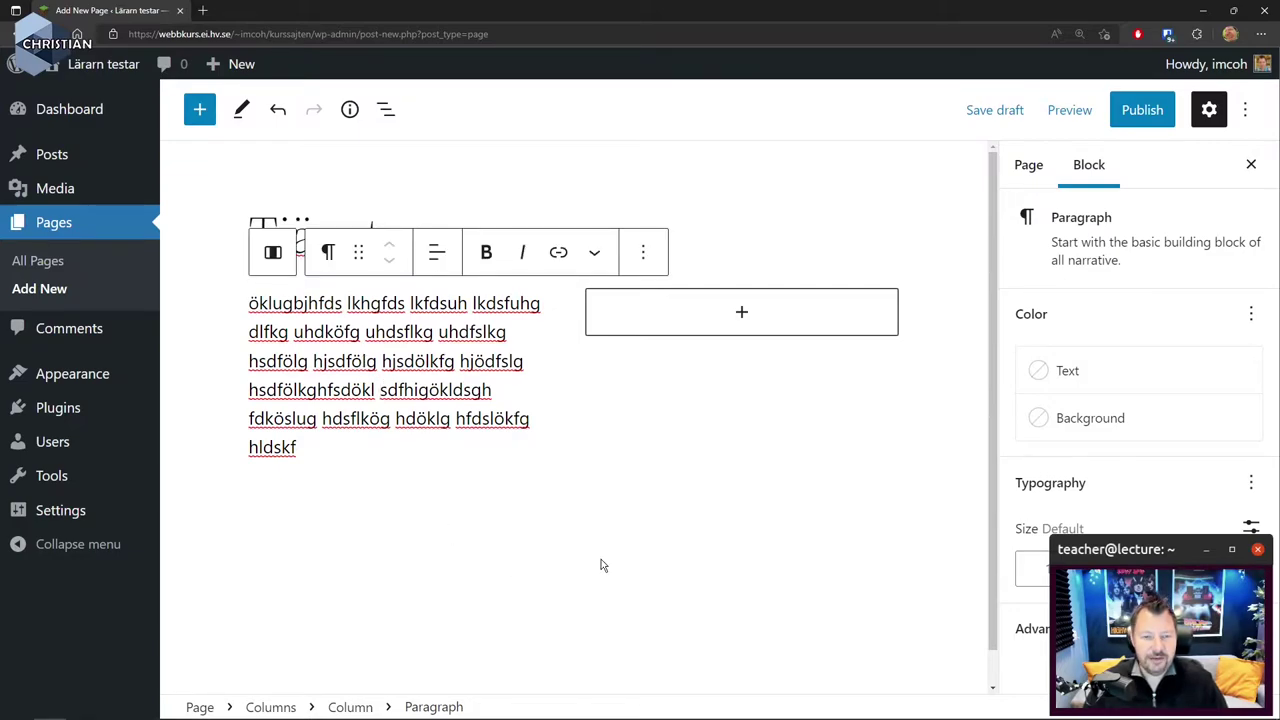
# Add a Buttons block to the second column, label the button "Klicka här!" and deselect it.
pyautogui.click(743, 313)
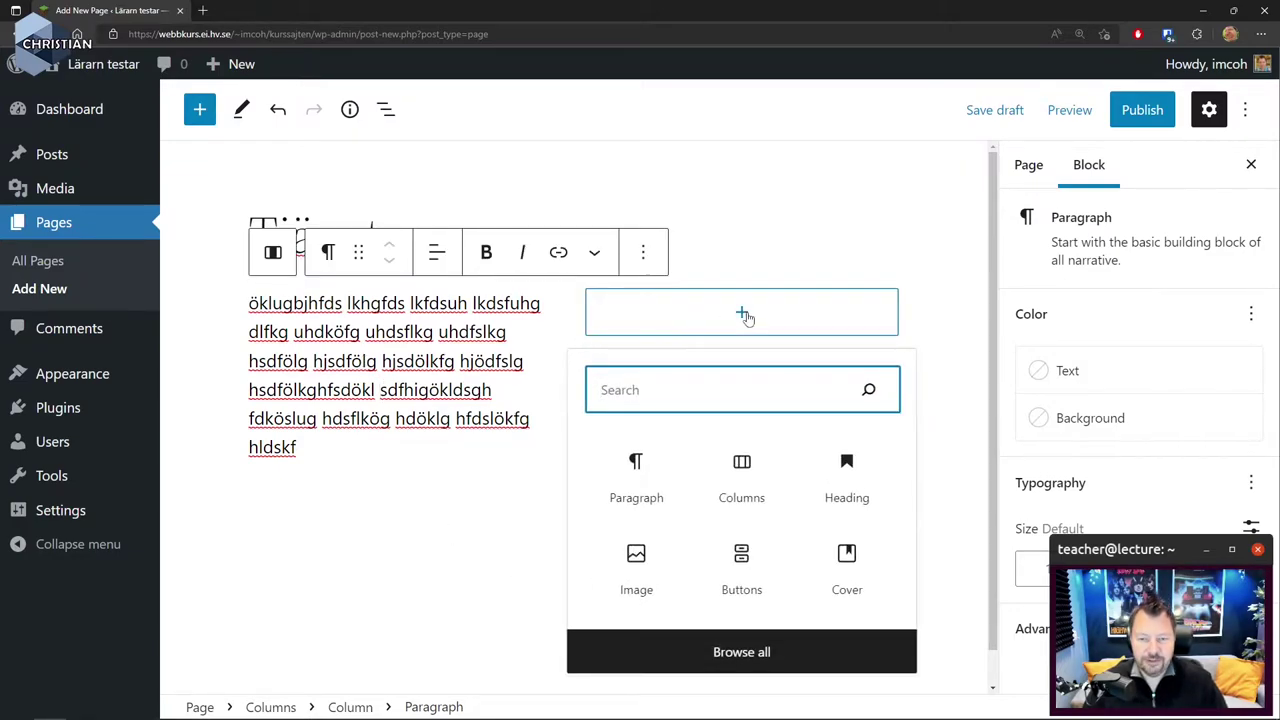
pyautogui.click(741, 566)
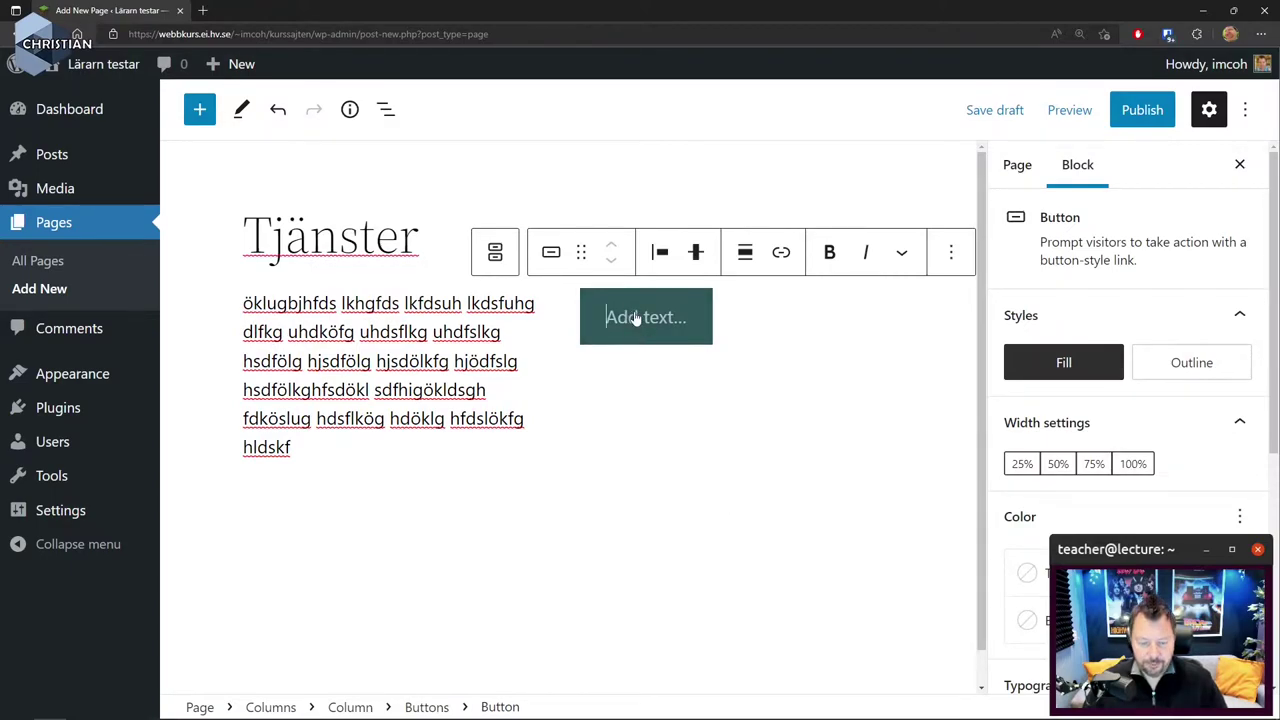
pyautogui.write('Klicka')
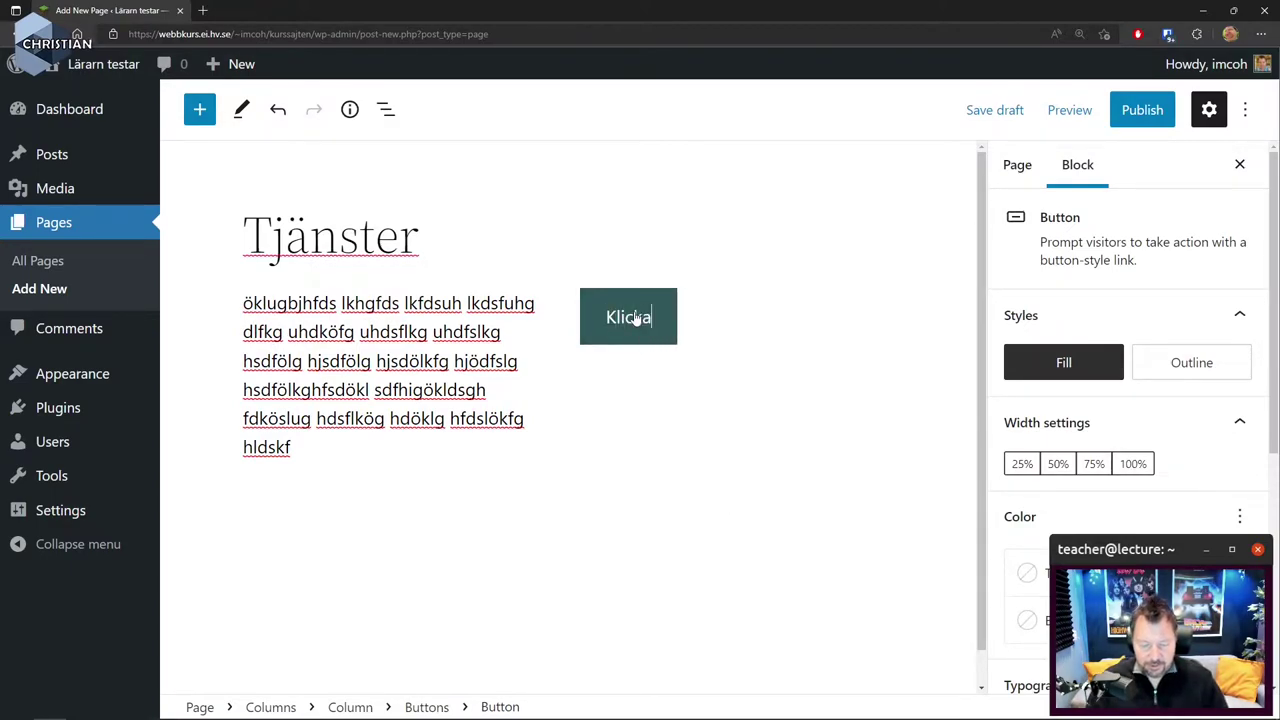
pyautogui.write(' här!')
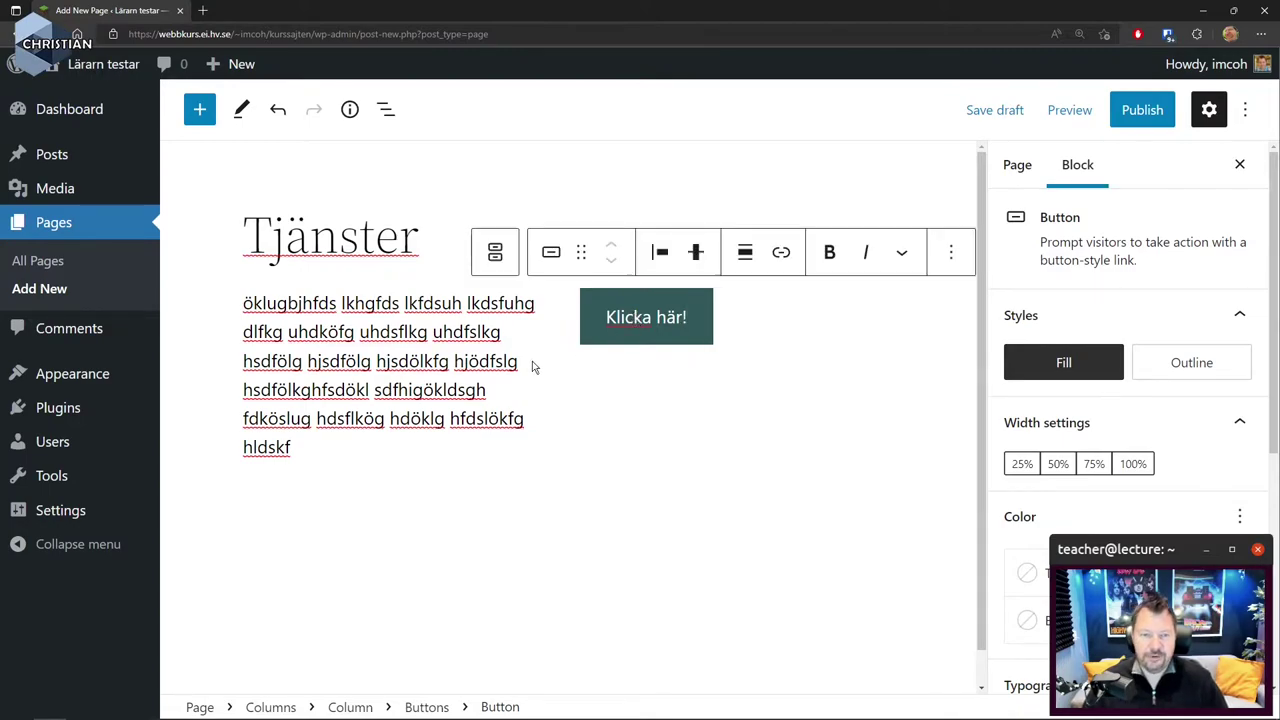
pyautogui.click(570, 616)
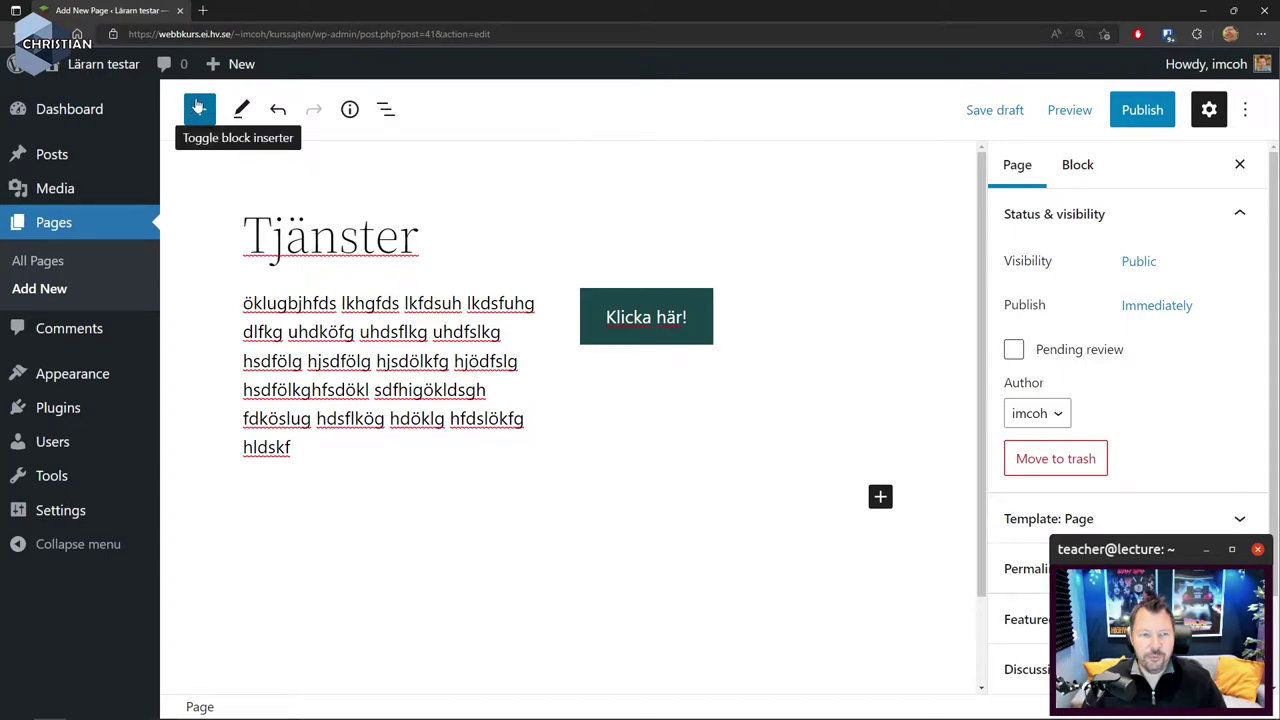
# Insert another Columns block below the two columns, using the one-column (100) layout.
pyautogui.click(880, 498)
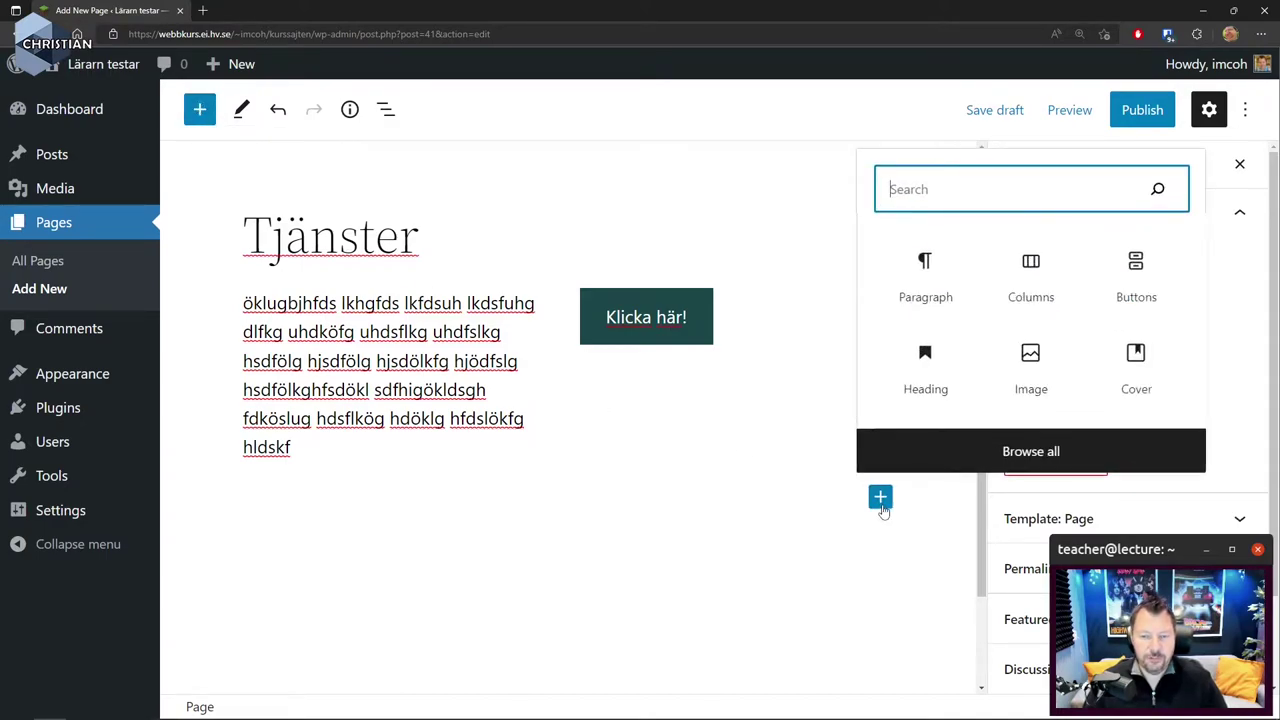
pyautogui.click(1024, 267)
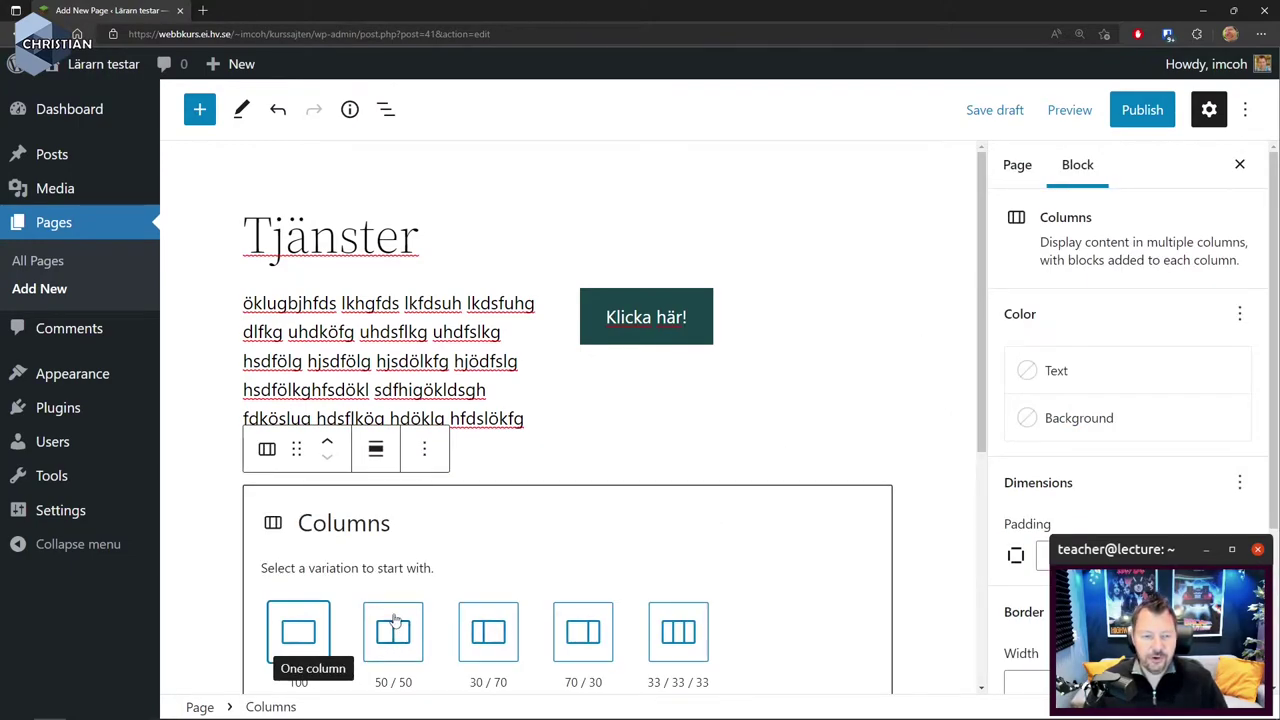
pyautogui.scroll(-3, 484, 522)
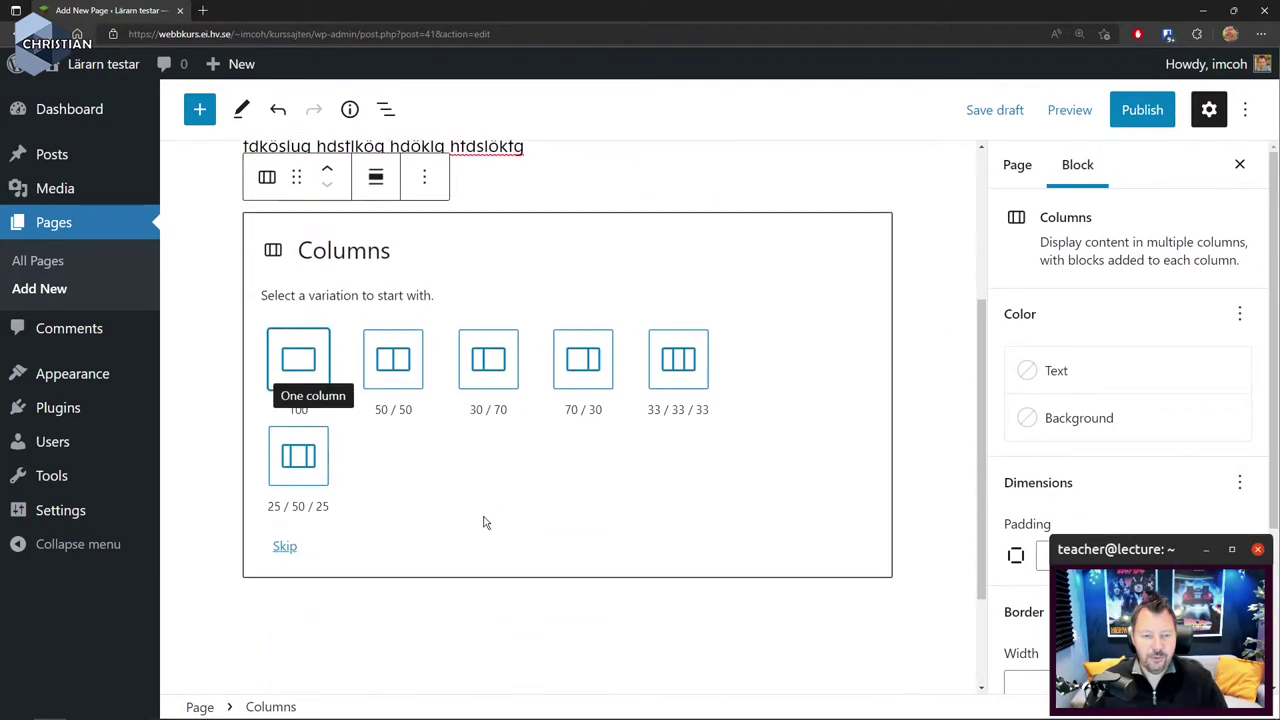
pyautogui.click(301, 364)
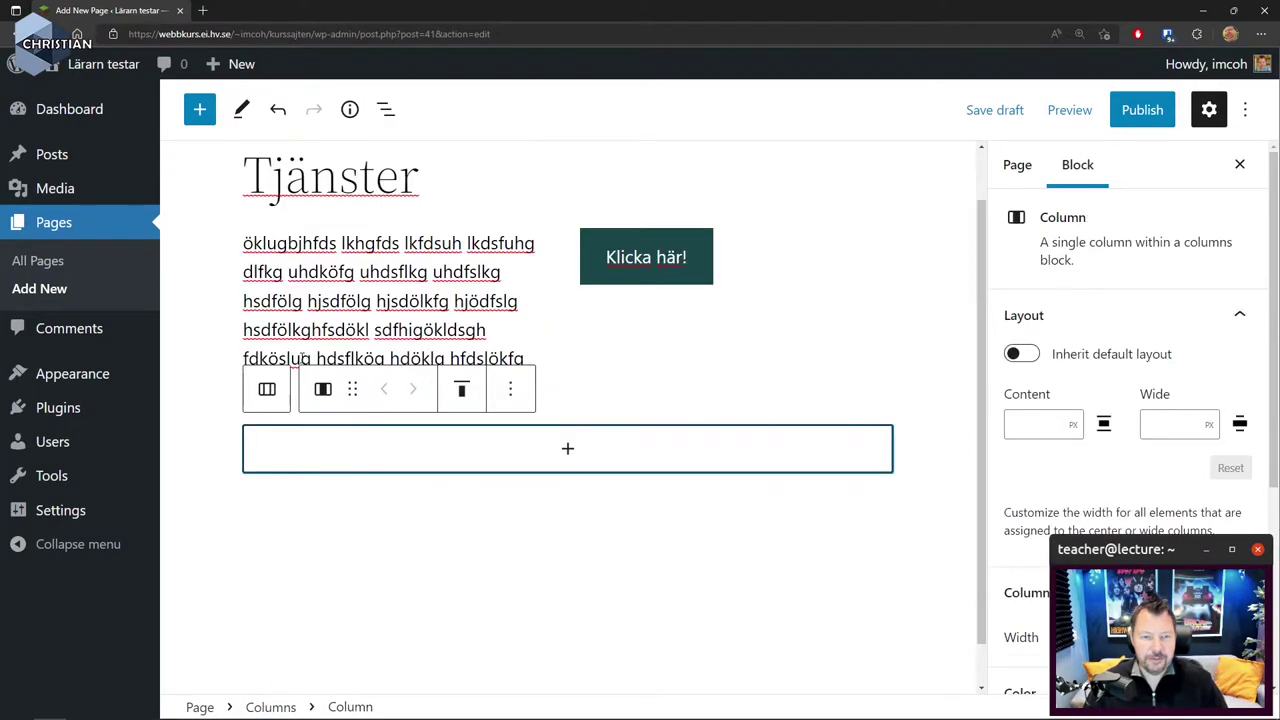
# Open the full block library for the empty single column and look through all block categories down to the embeds.
pyautogui.click(567, 452)
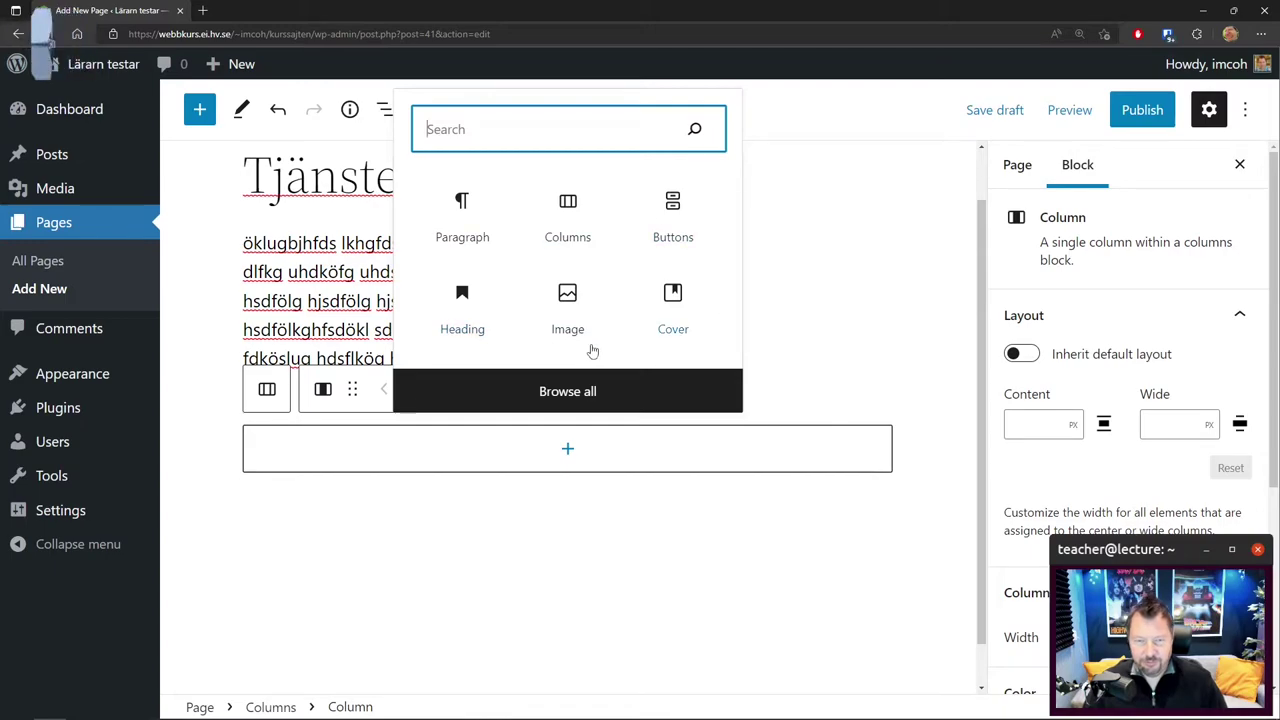
pyautogui.click(590, 400)
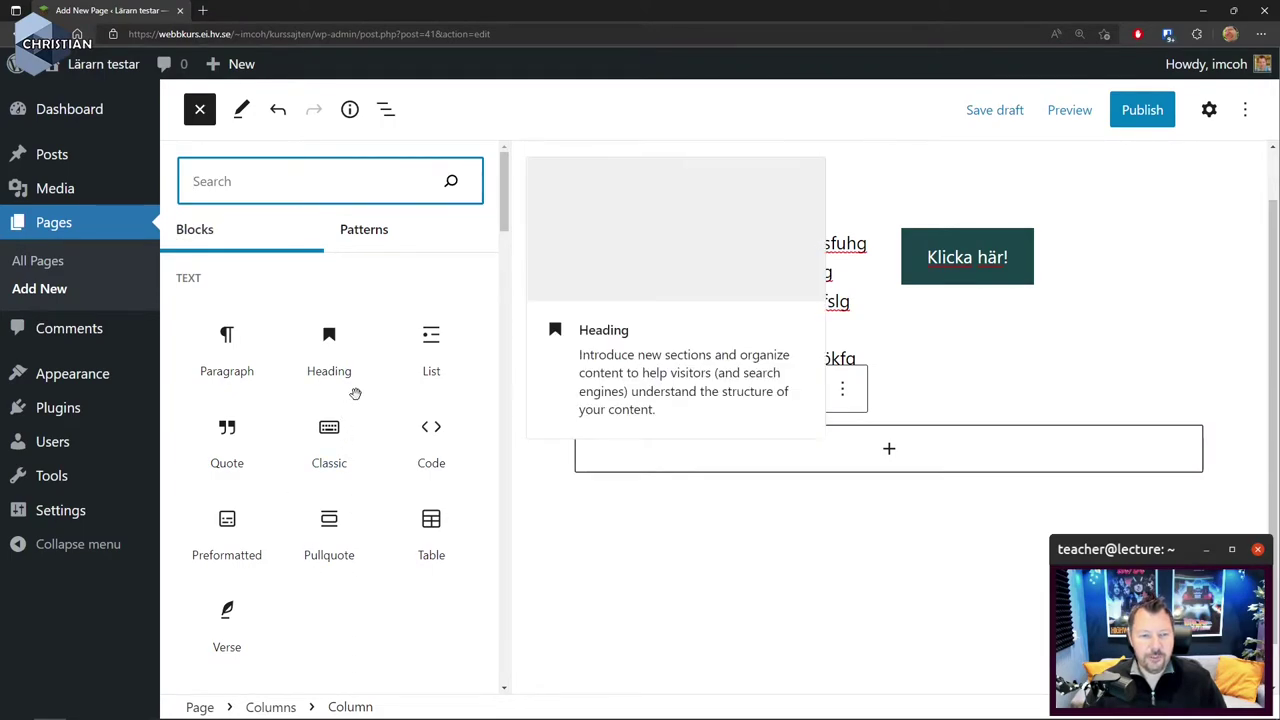
pyautogui.scroll(-9, 342, 614)
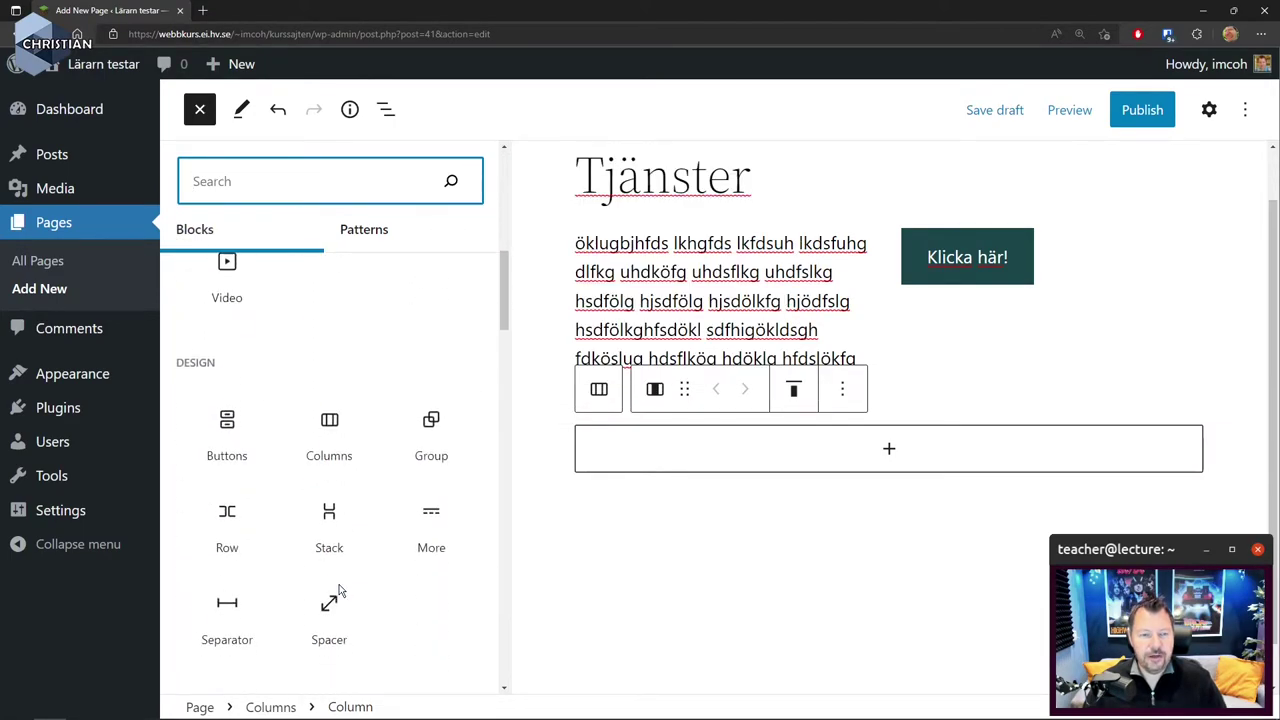
pyautogui.scroll(-4, 344, 590)
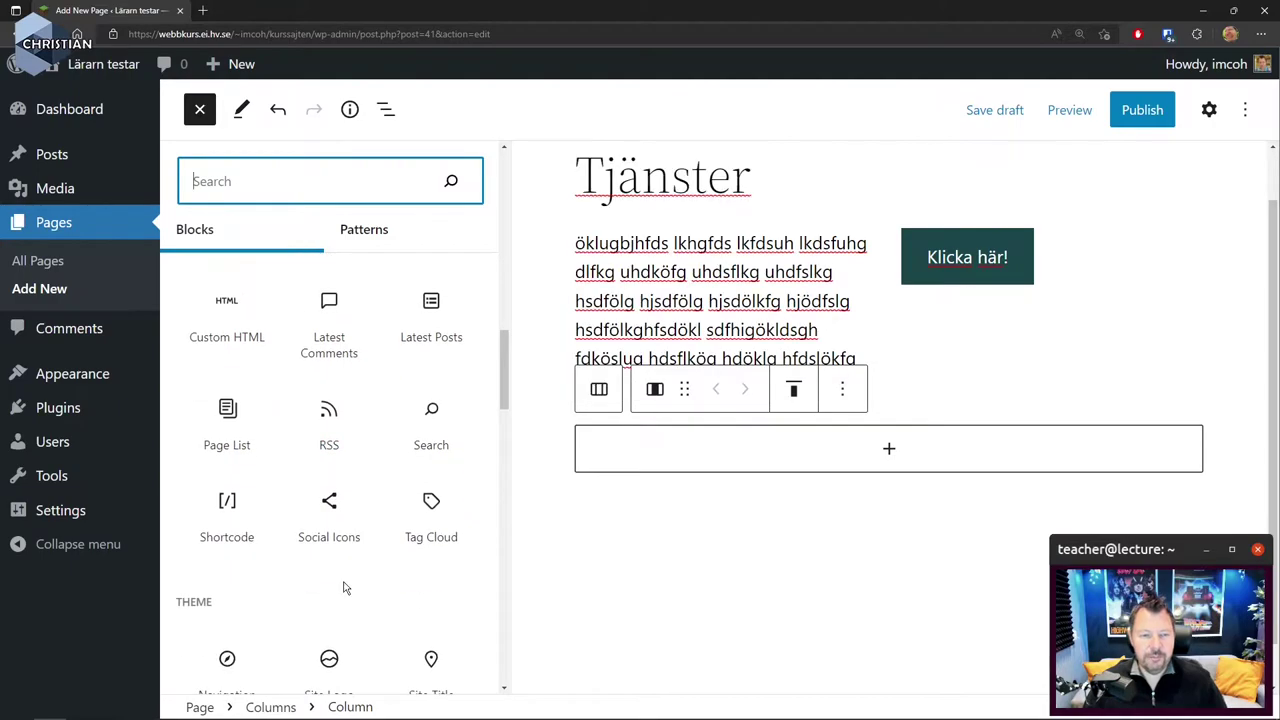
pyautogui.scroll(-4, 344, 590)
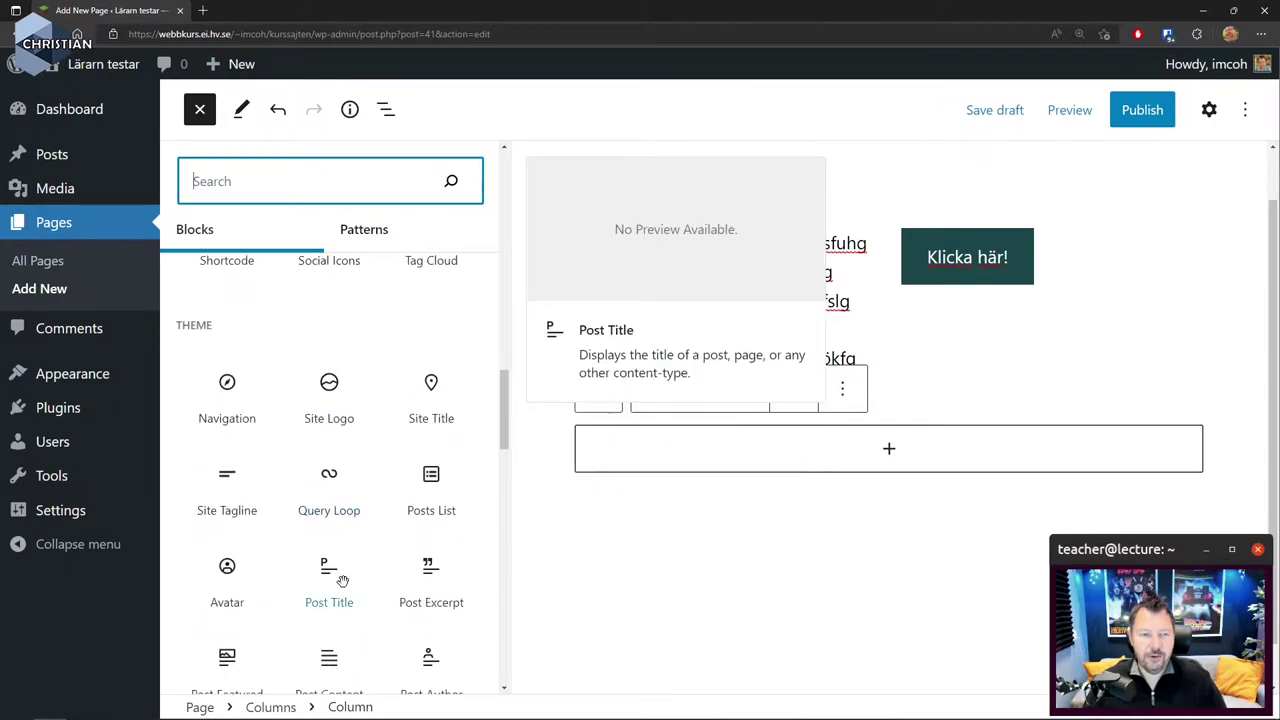
pyautogui.scroll(-5, 342, 582)
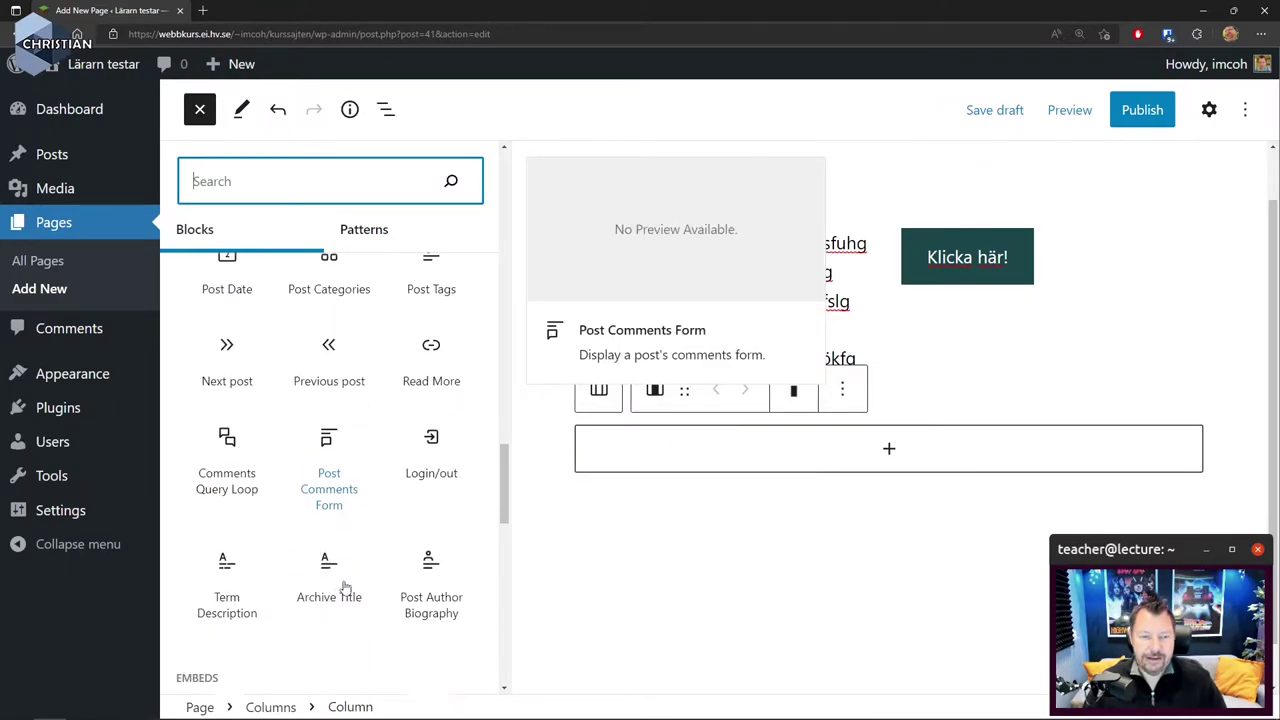
pyautogui.scroll(-5, 344, 590)
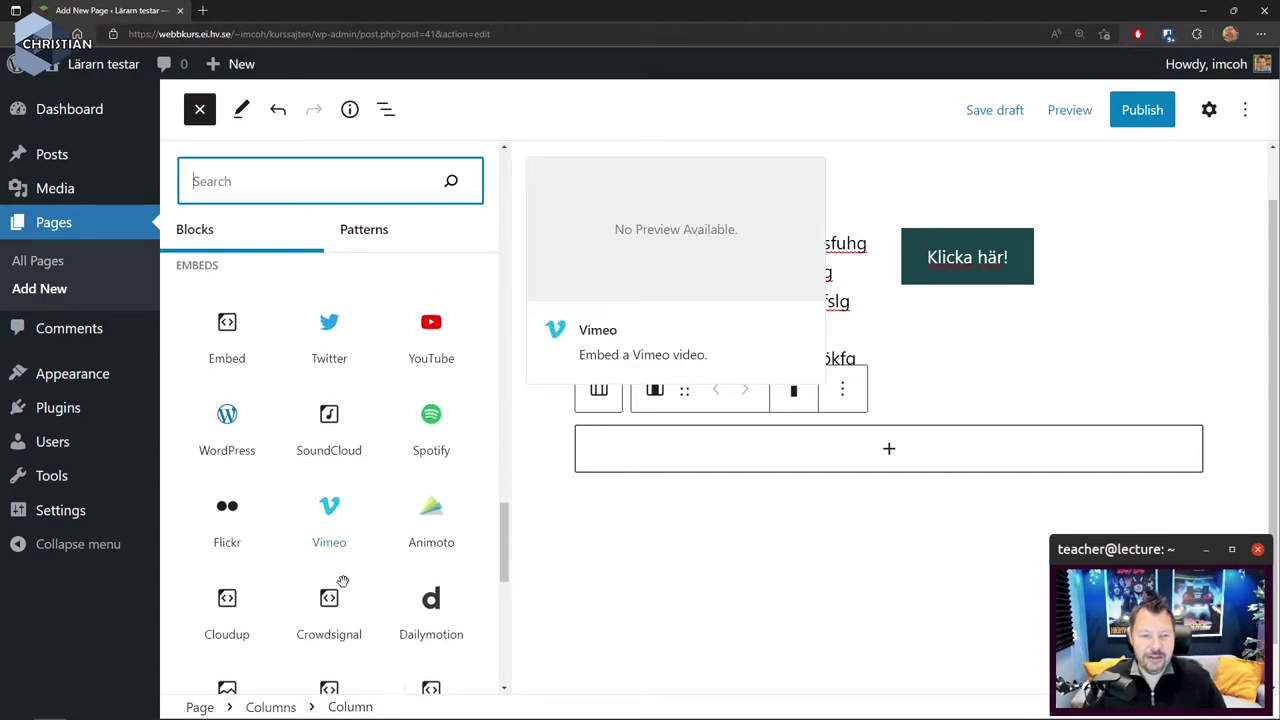
pyautogui.scroll(-4, 342, 585)
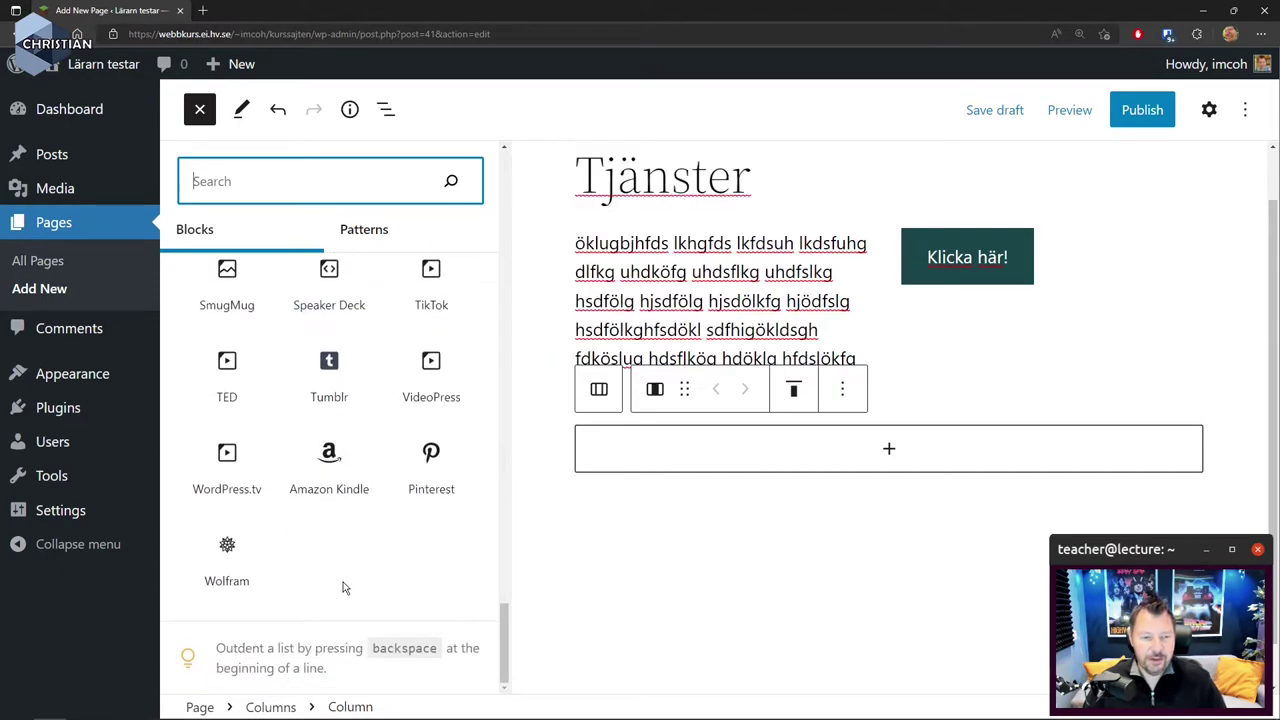
# Insert a Post Author block from the theme blocks into the empty single column, then deselect it.
pyautogui.scroll(3, 400, 568)
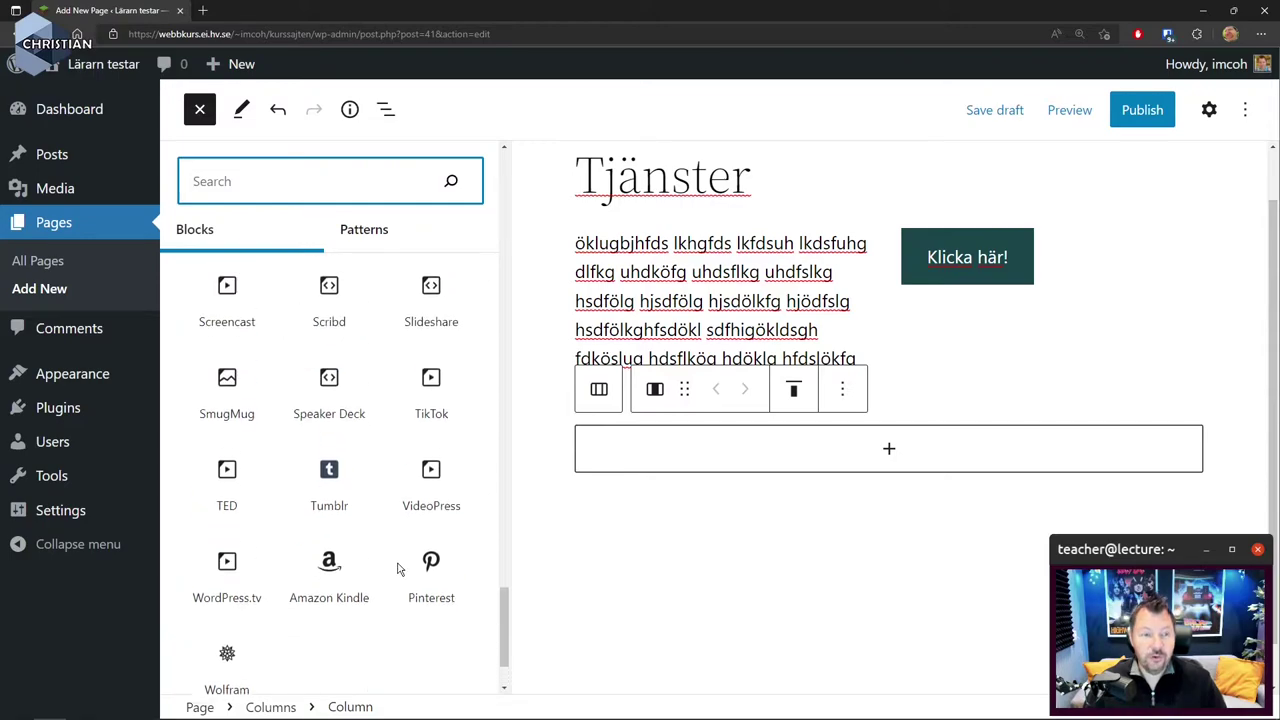
pyautogui.scroll(5, 394, 554)
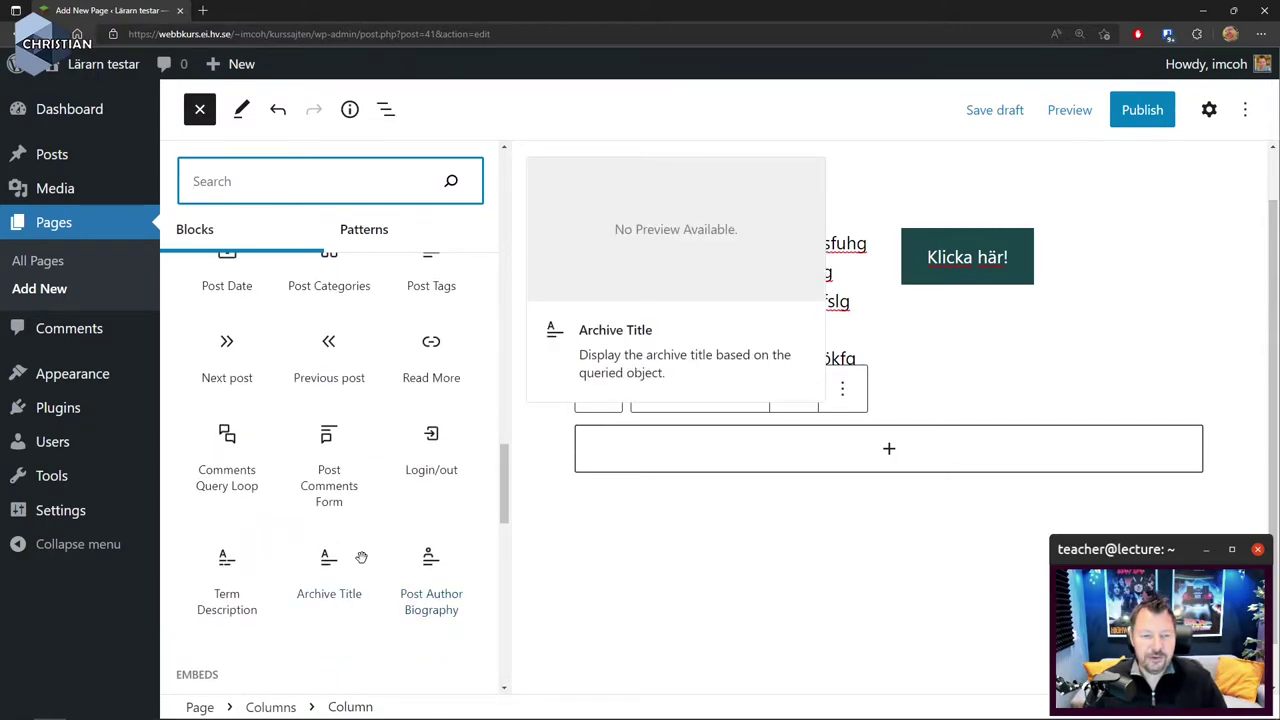
pyautogui.scroll(3, 361, 557)
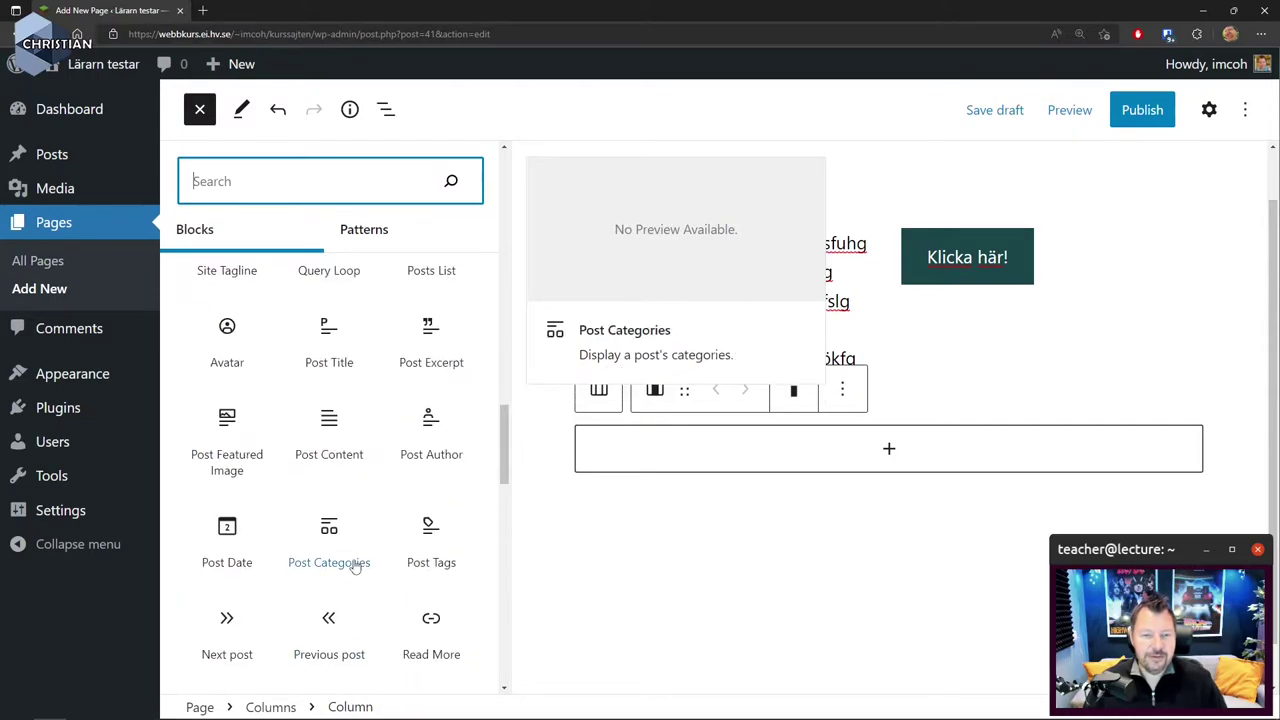
pyautogui.click(432, 425)
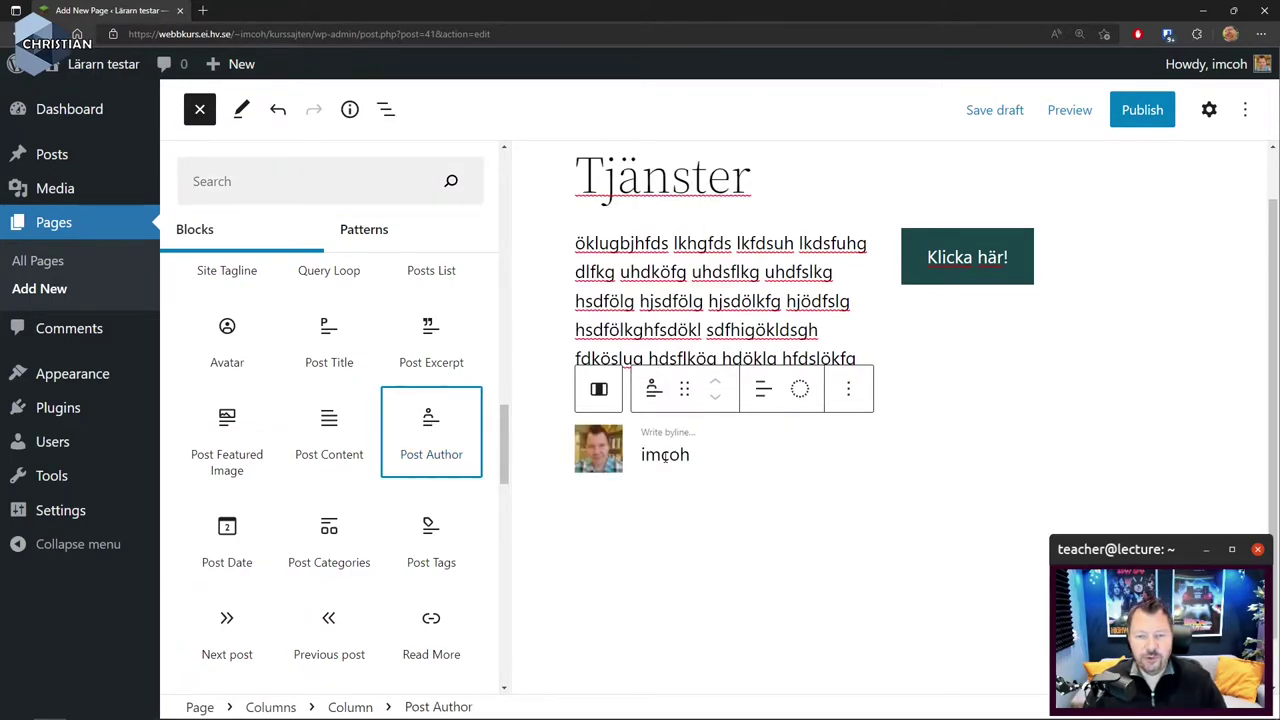
pyautogui.click(789, 630)
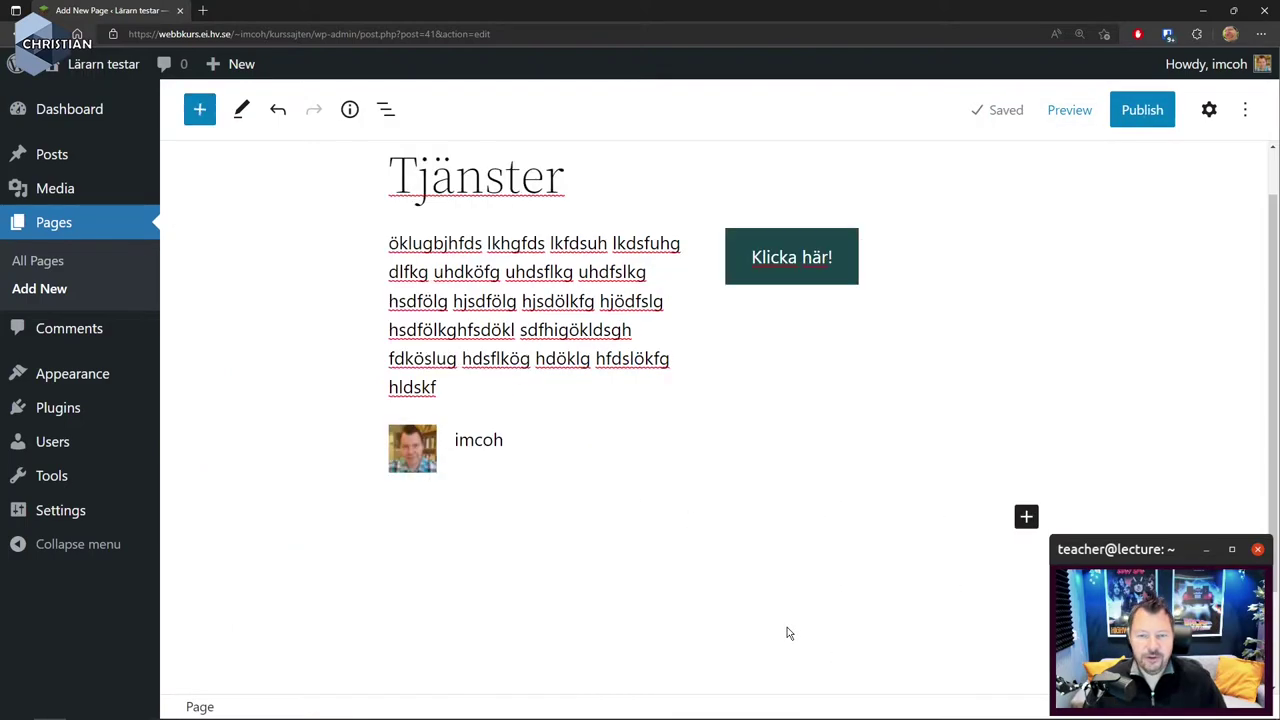
# Browse the full block library for the area below the author block and insert an Archives widget there.
pyautogui.click(1026, 516)
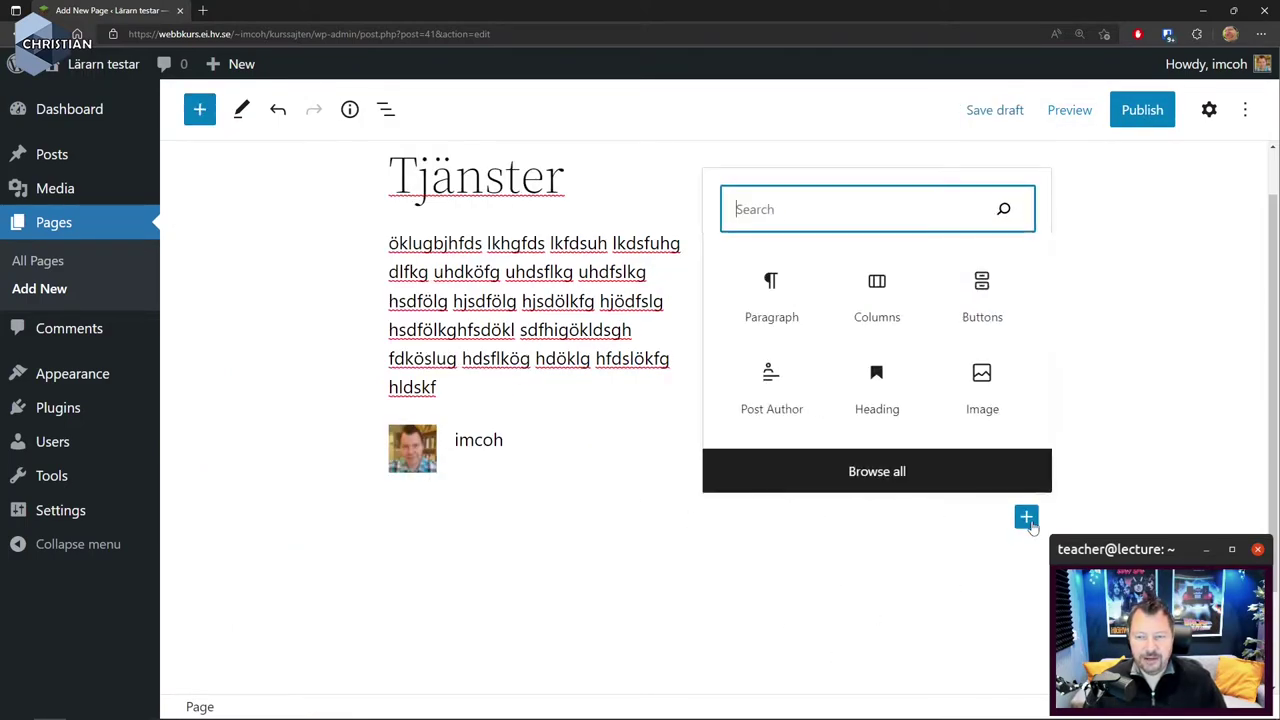
pyautogui.click(897, 472)
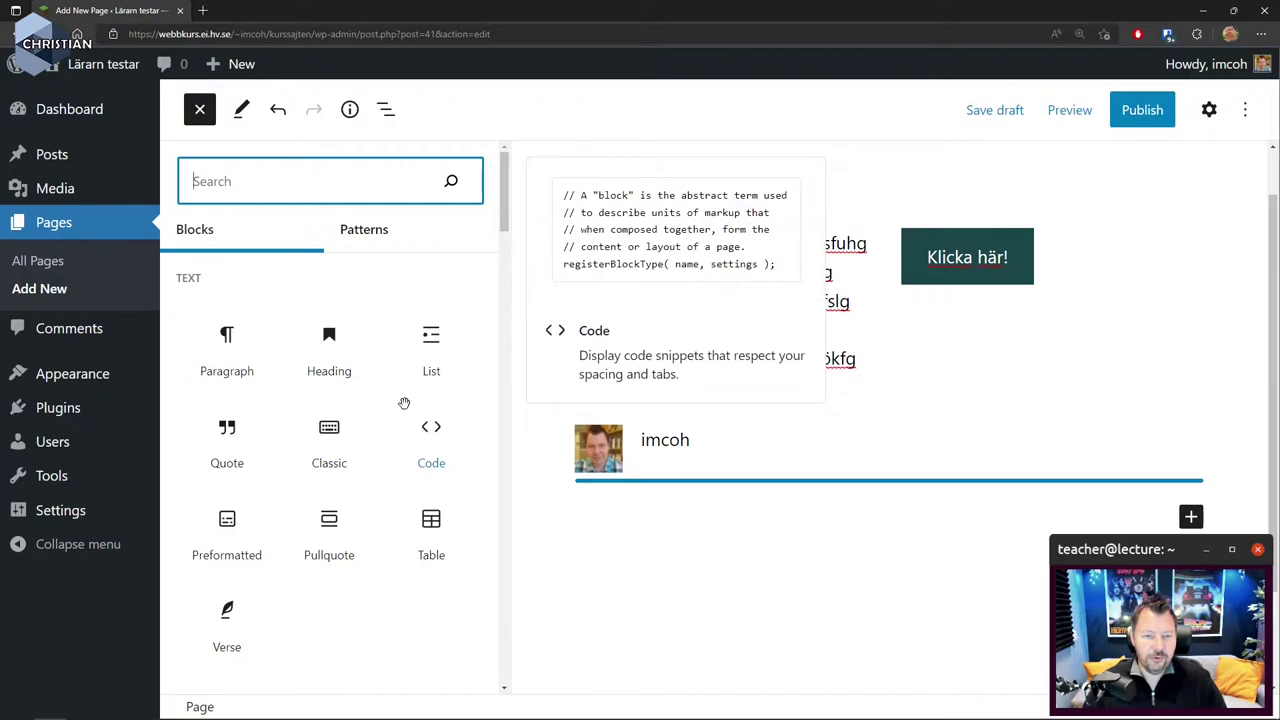
pyautogui.scroll(-4, 405, 415)
pyautogui.scroll(-1, 409, 427)
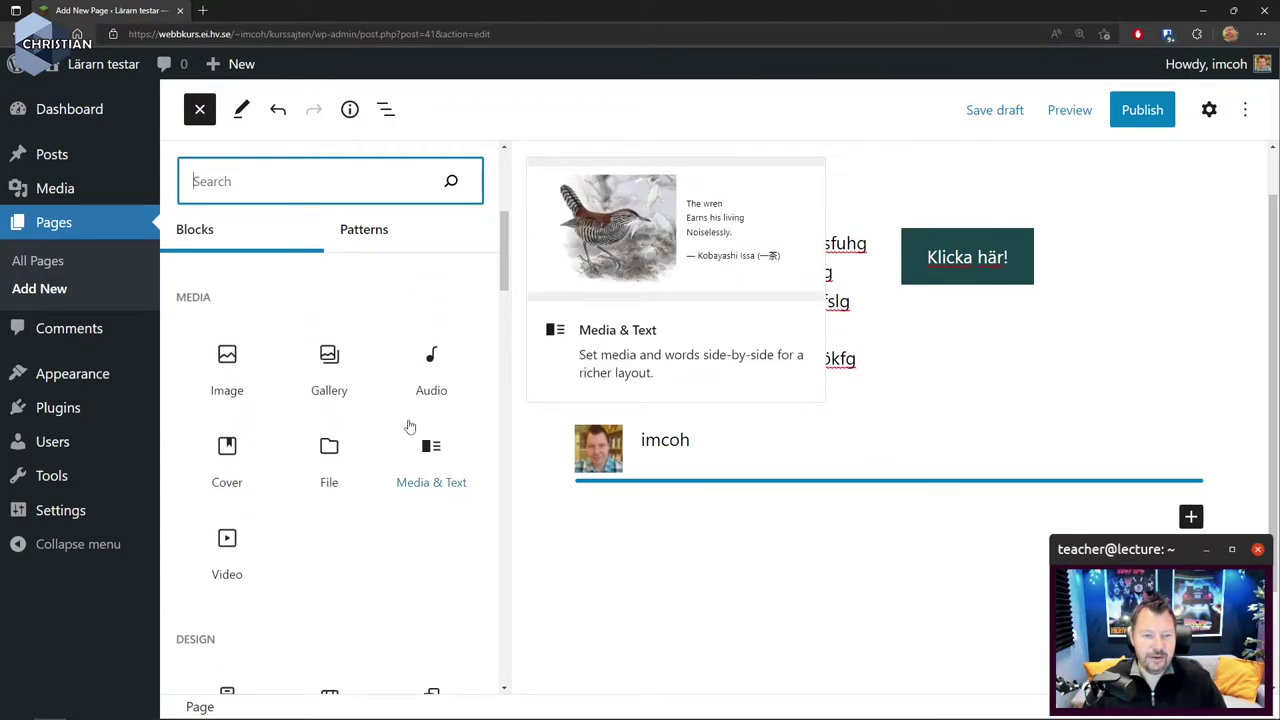
pyautogui.scroll(-4, 409, 427)
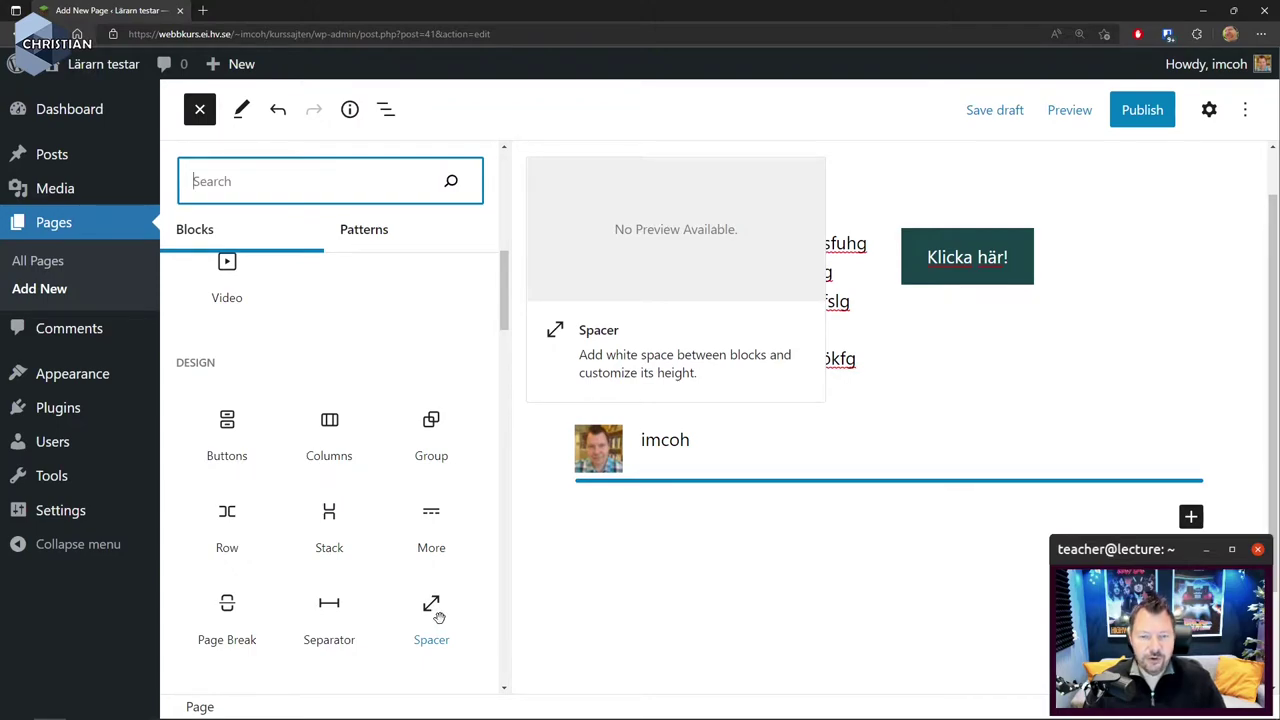
pyautogui.scroll(-3, 435, 615)
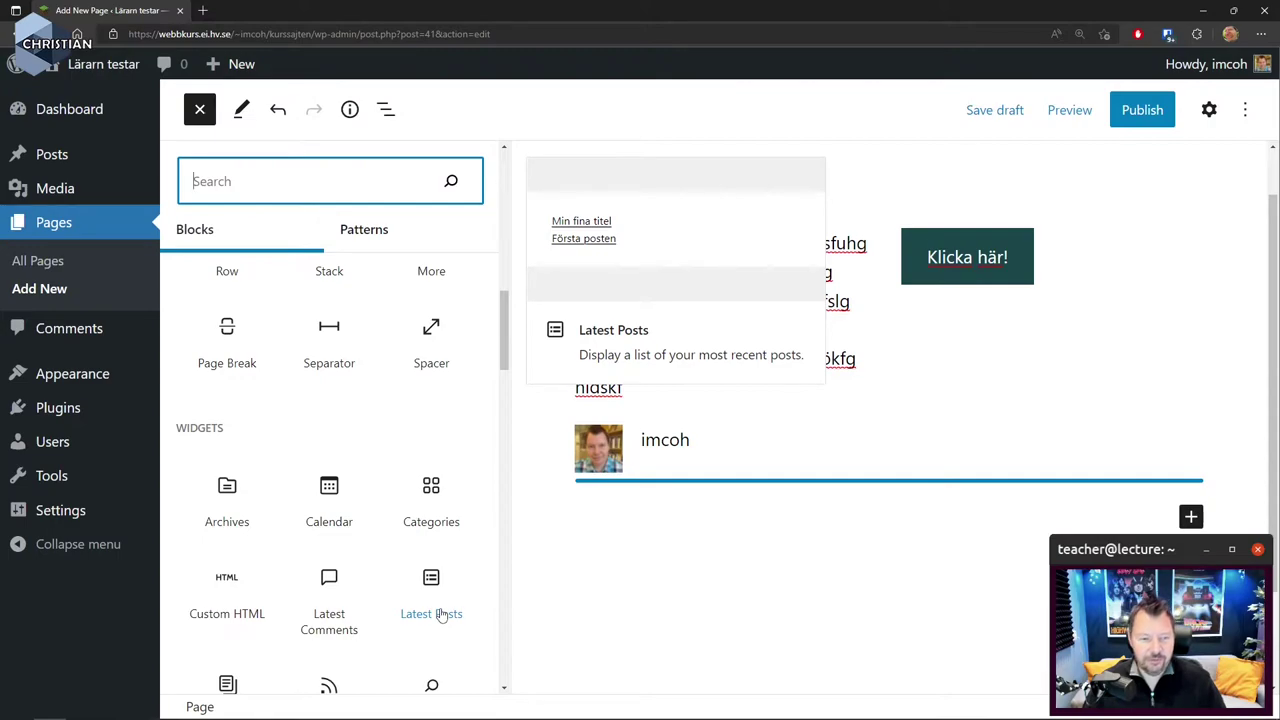
pyautogui.scroll(-2, 443, 615)
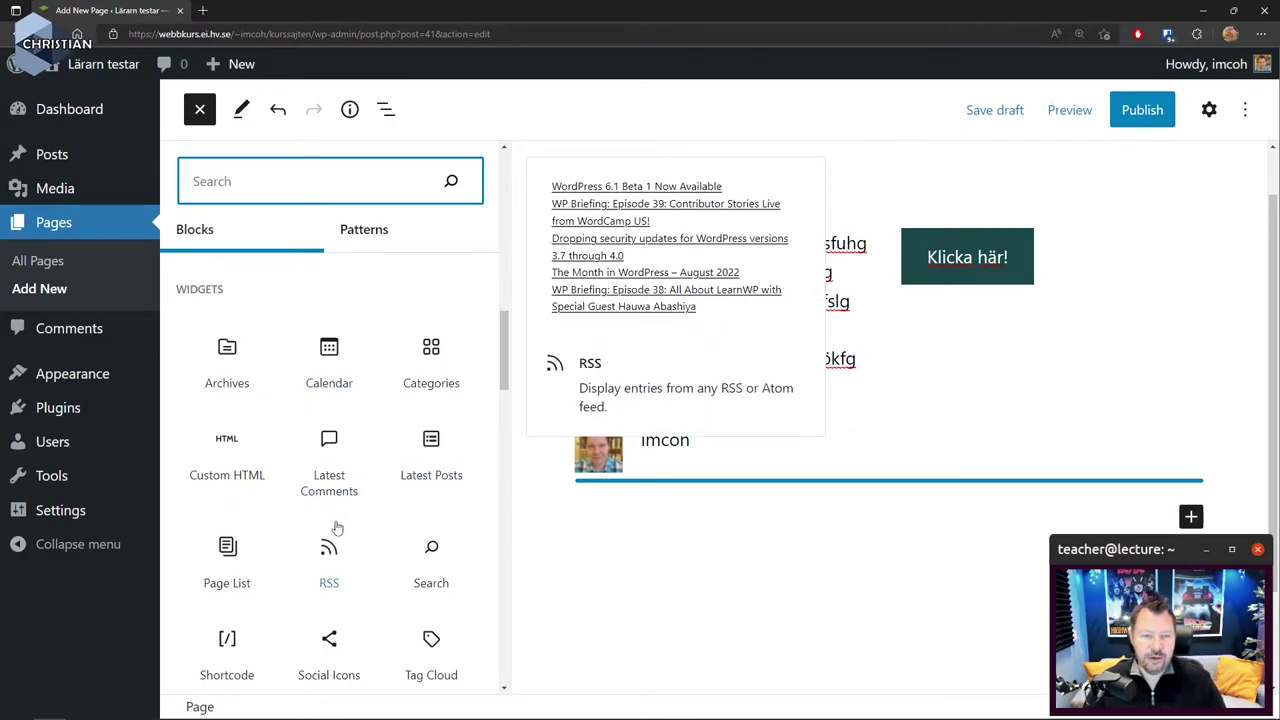
pyautogui.click(227, 347)
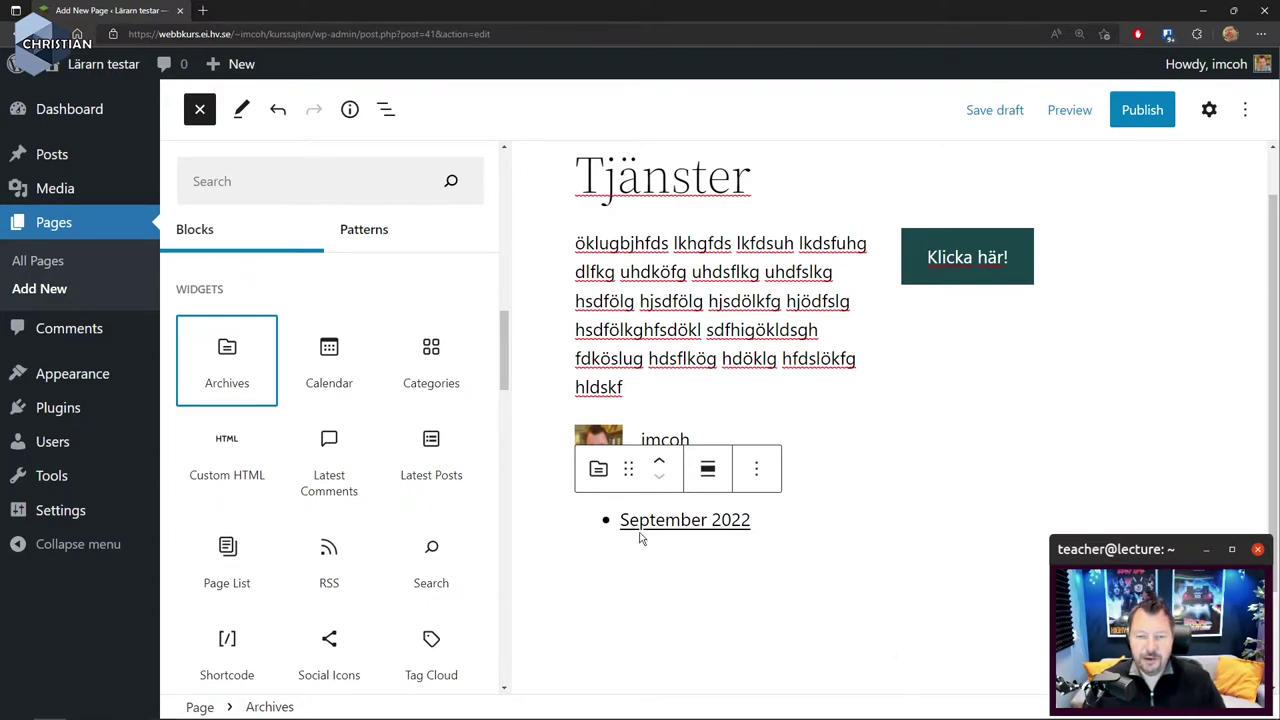
# Show the Archives block's additional settings and turn on Show post counts.
pyautogui.click(757, 470)
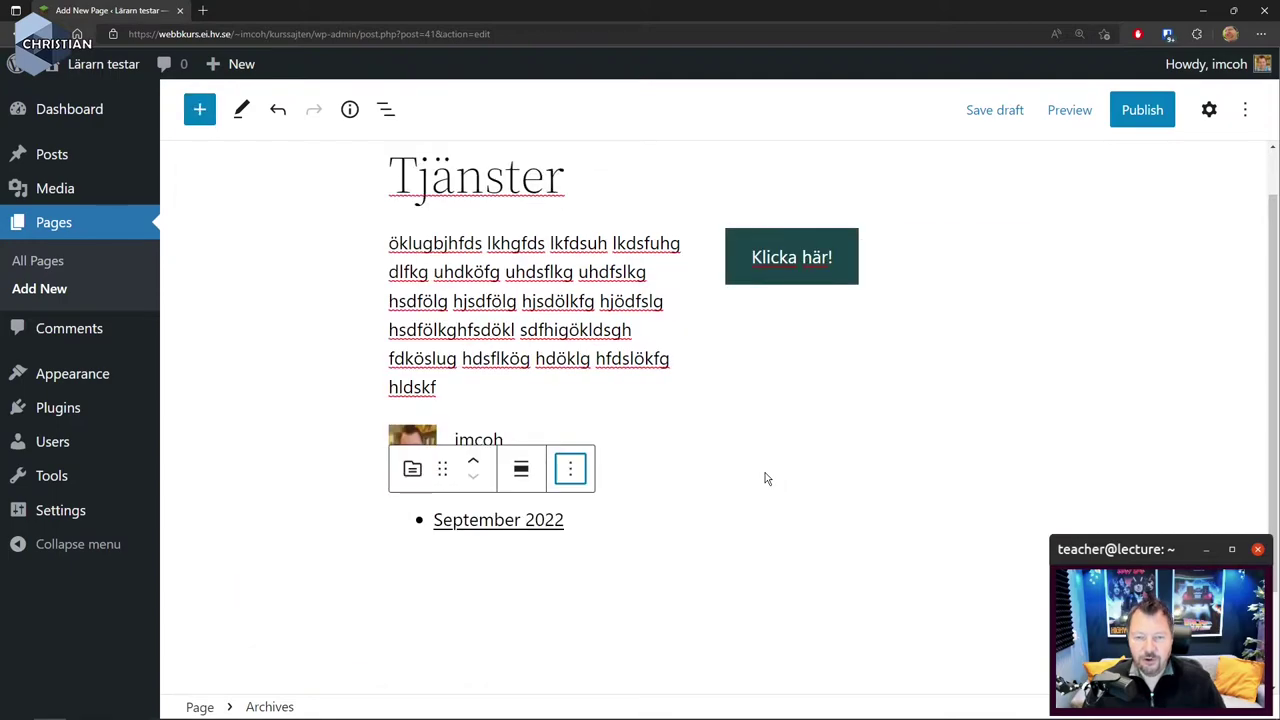
pyautogui.click(571, 469)
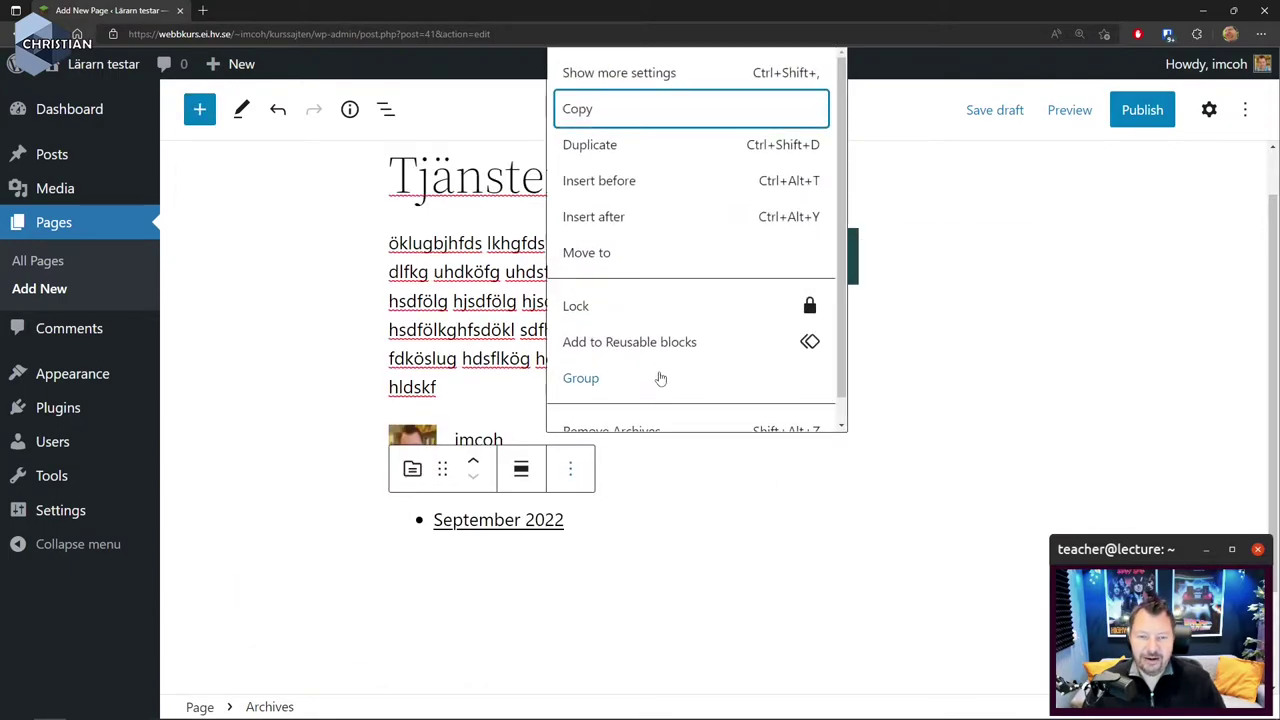
pyautogui.scroll(-1, 668, 385)
pyautogui.scroll(1, 658, 402)
pyautogui.scroll(-1, 662, 390)
pyautogui.scroll(1, 665, 392)
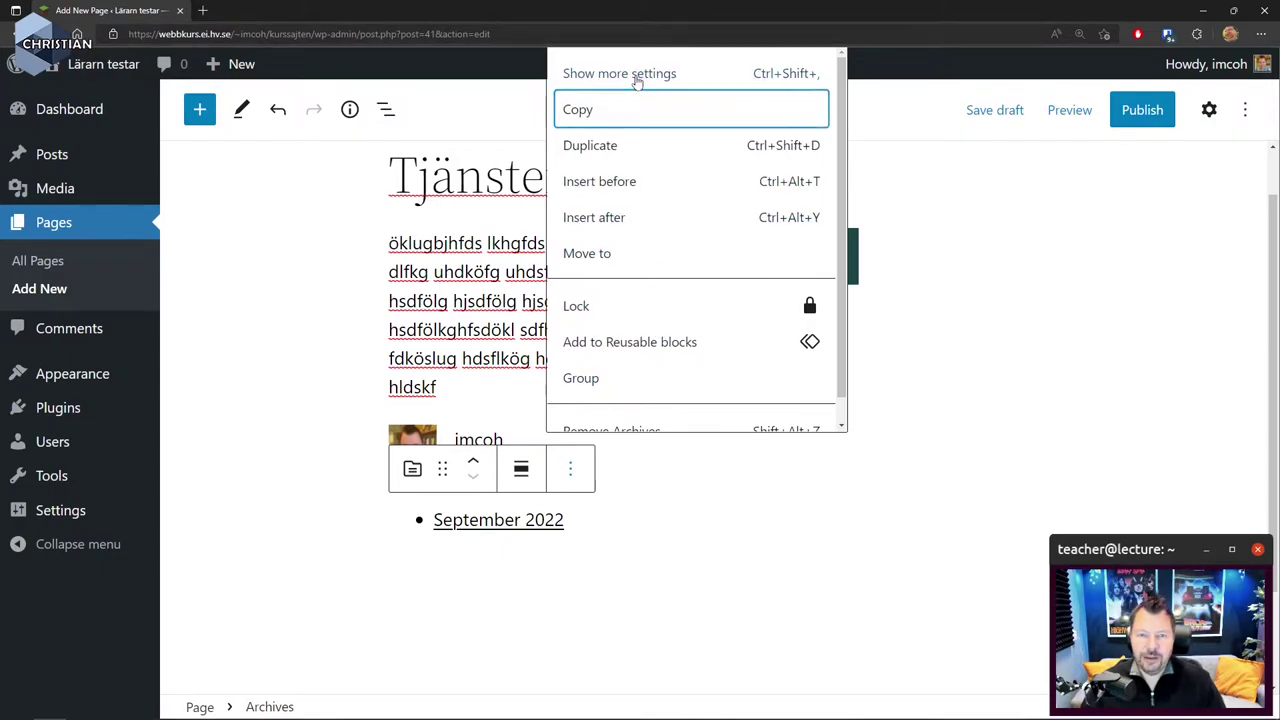
pyautogui.click(637, 80)
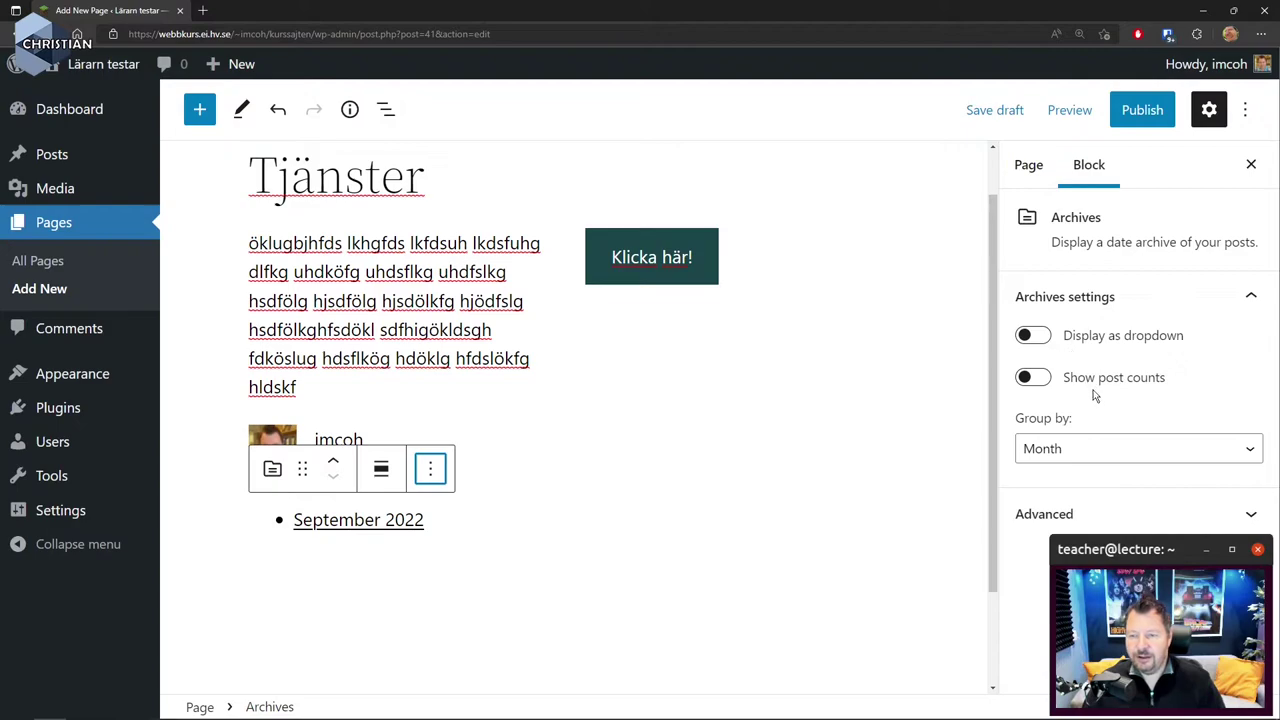
pyautogui.click(1040, 380)
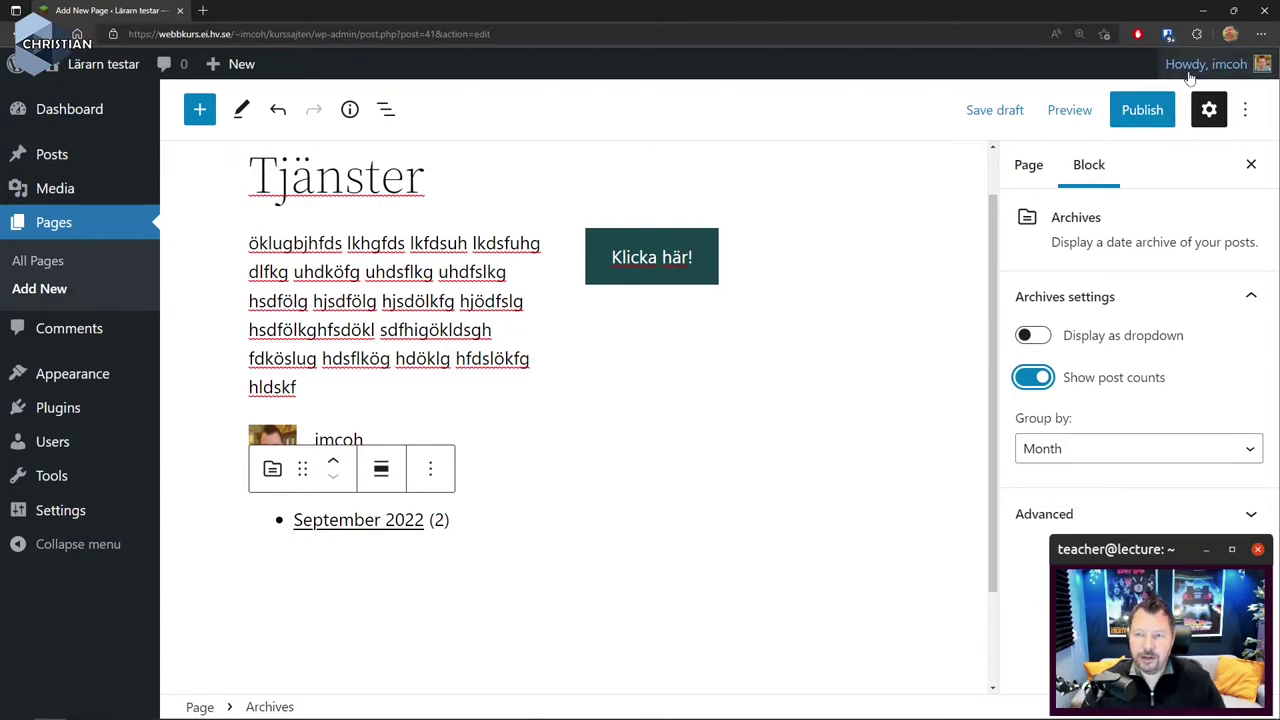
# Publish the Tjänster page and view the live page down to its footer.
pyautogui.click(1150, 117)
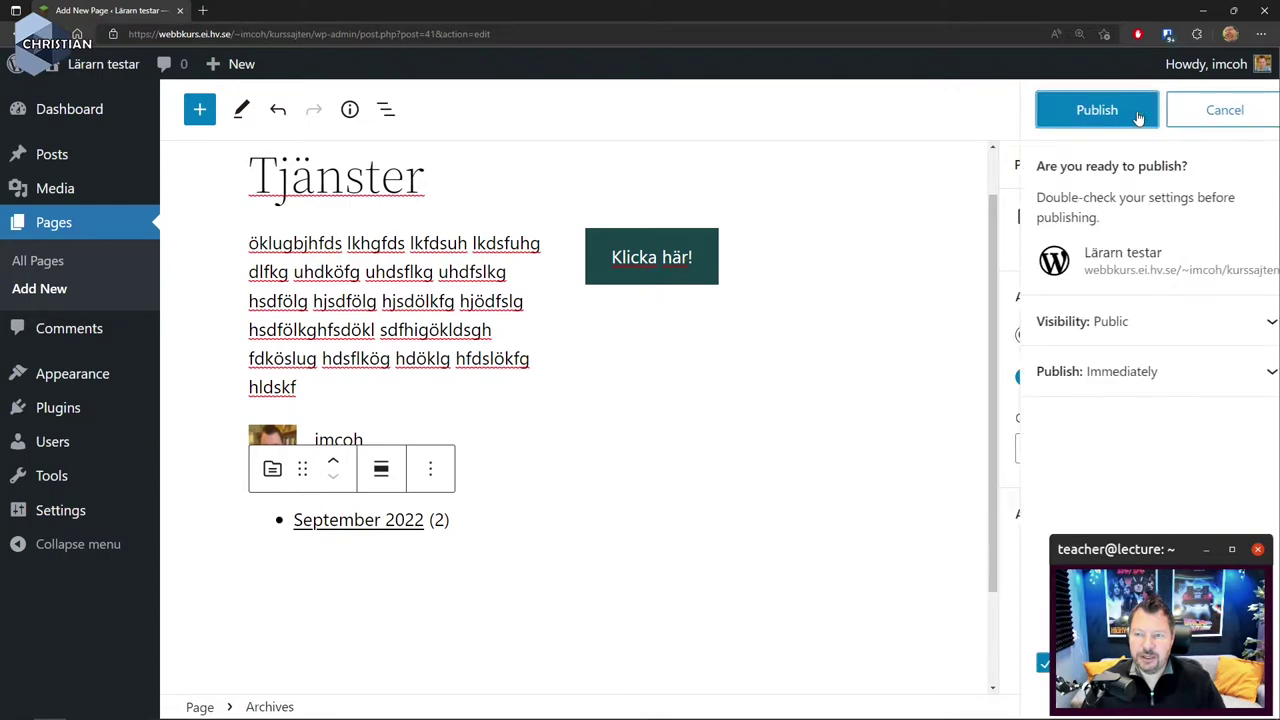
pyautogui.click(1085, 118)
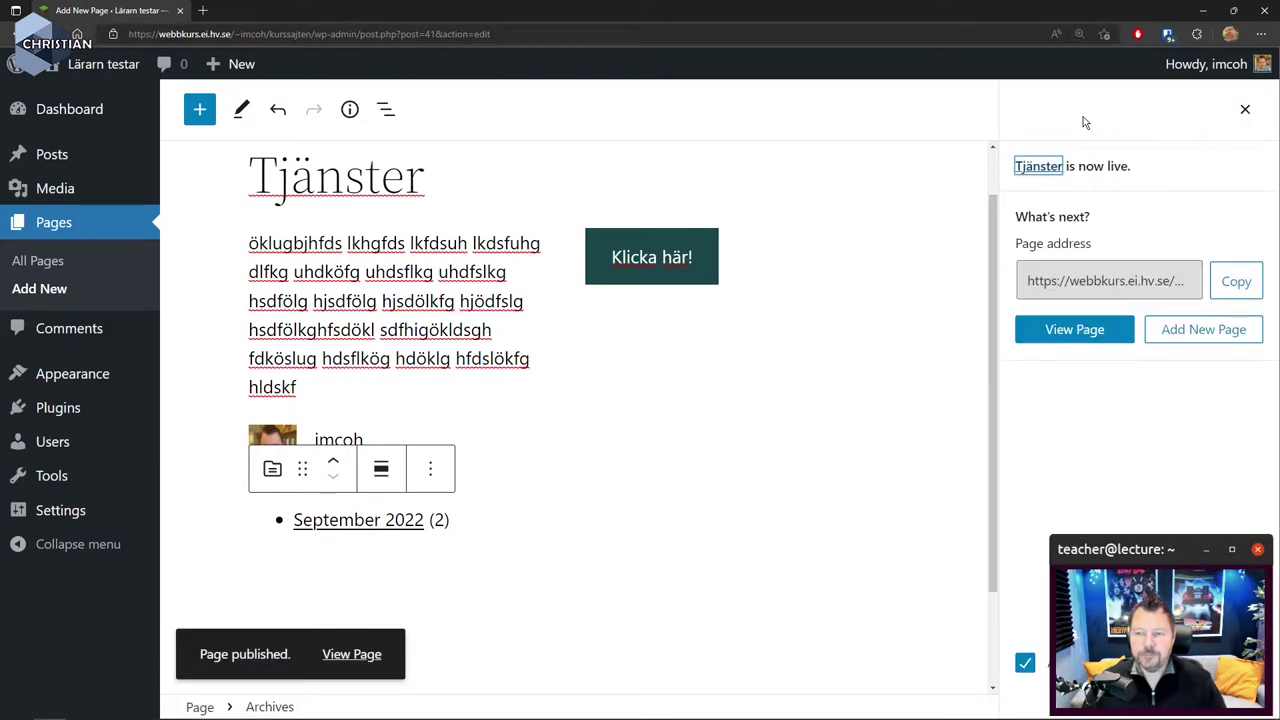
pyautogui.click(352, 656)
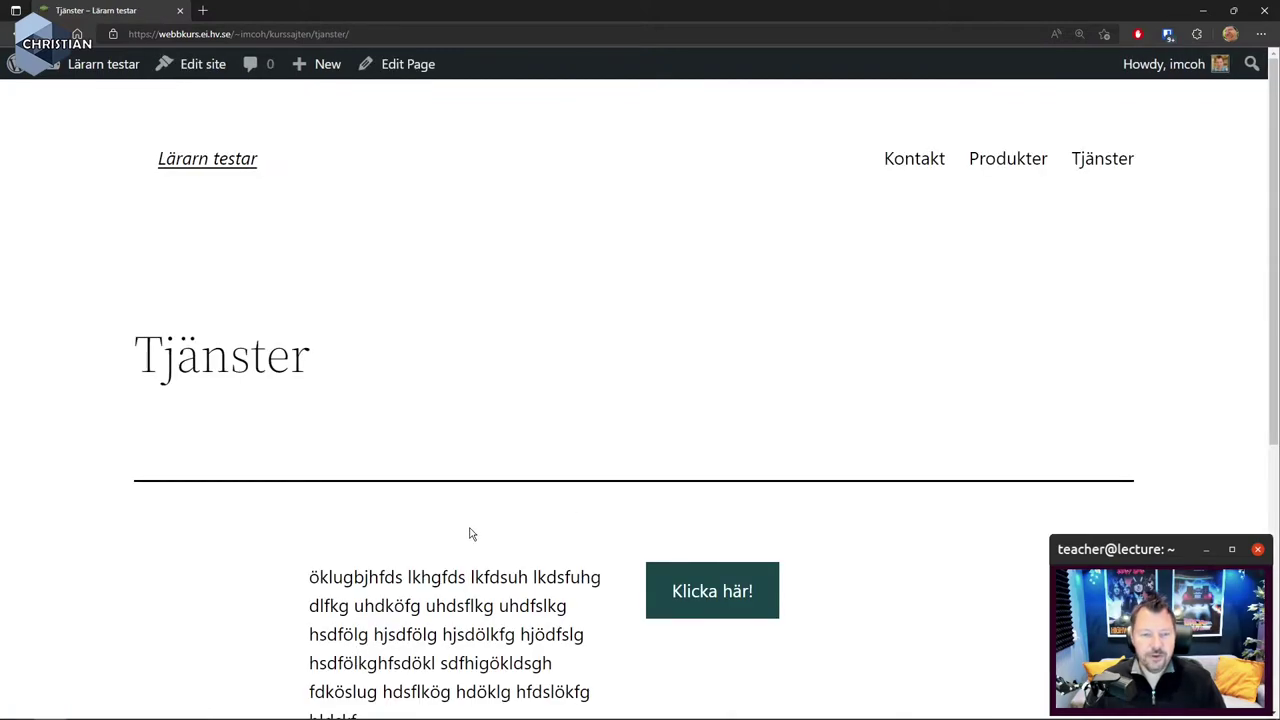
pyautogui.scroll(-2, 470, 534)
pyautogui.scroll(-3, 470, 528)
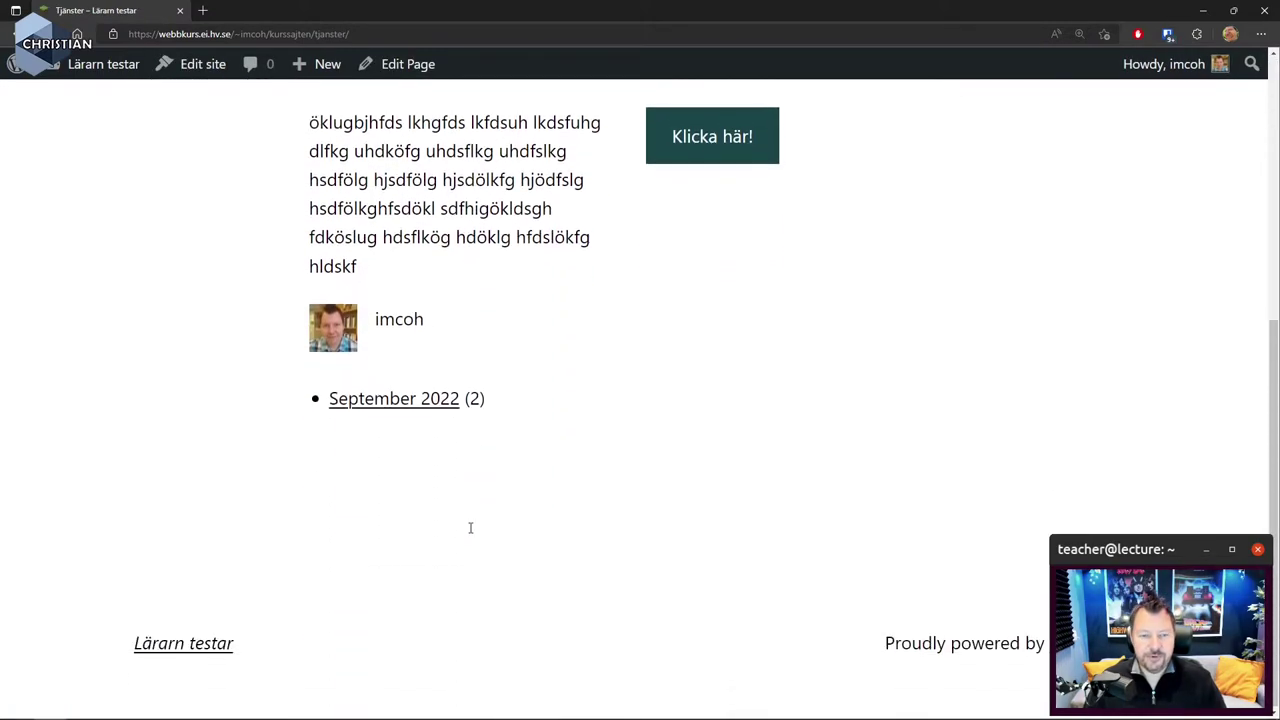
pyautogui.scroll(5, 474, 534)
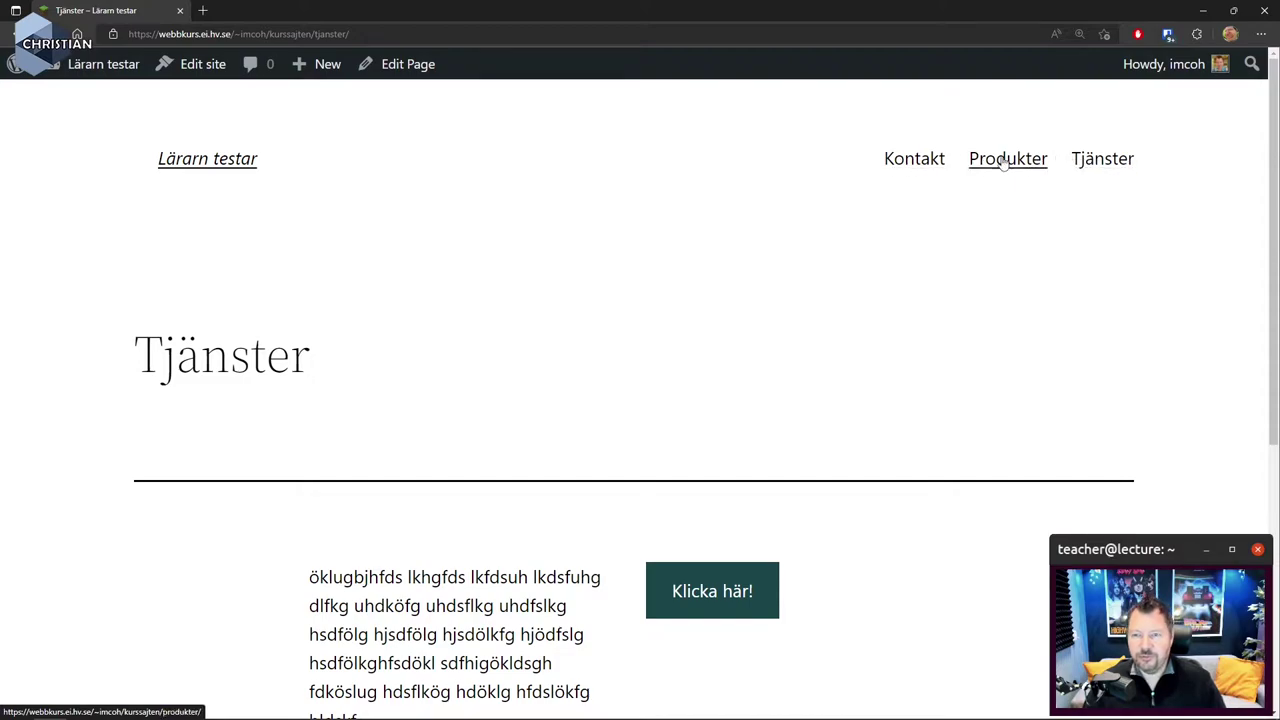
# Visit the Kontakt, Produkter and Tjänster pages through the site navigation and look over their content.
pyautogui.click(928, 170)
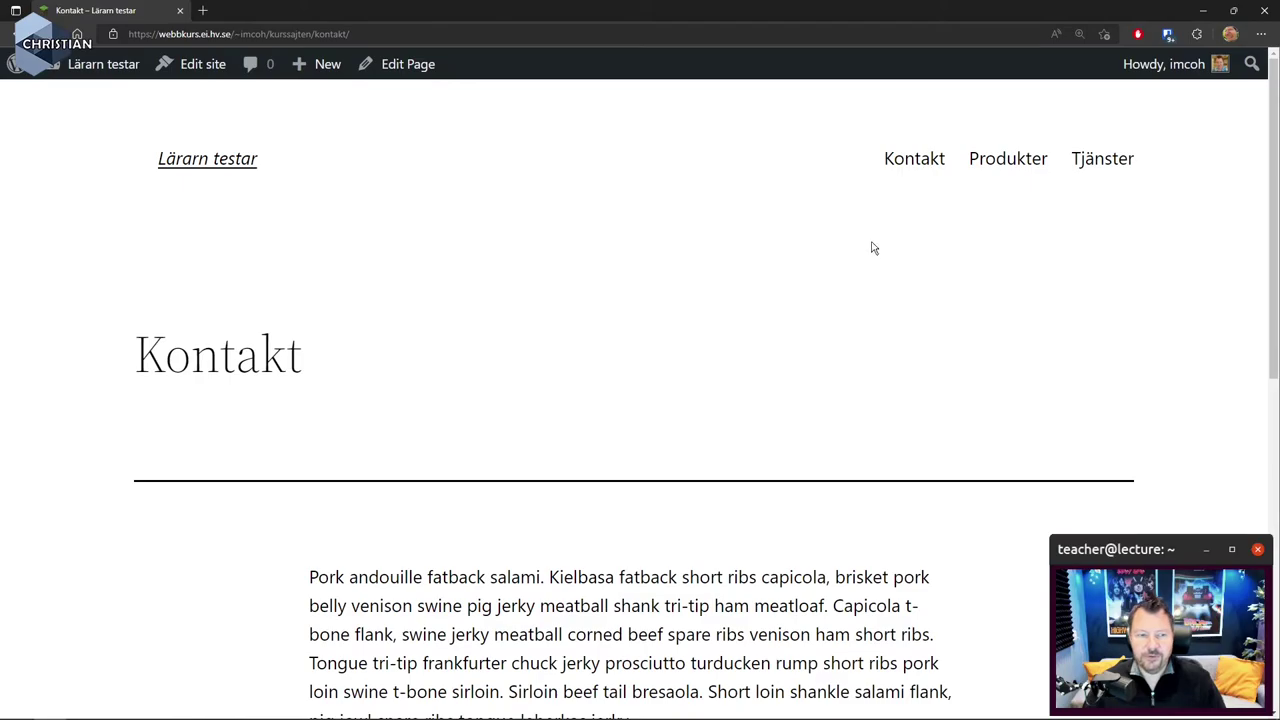
pyautogui.scroll(-4, 889, 277)
pyautogui.scroll(1, 895, 275)
pyautogui.scroll(3, 895, 275)
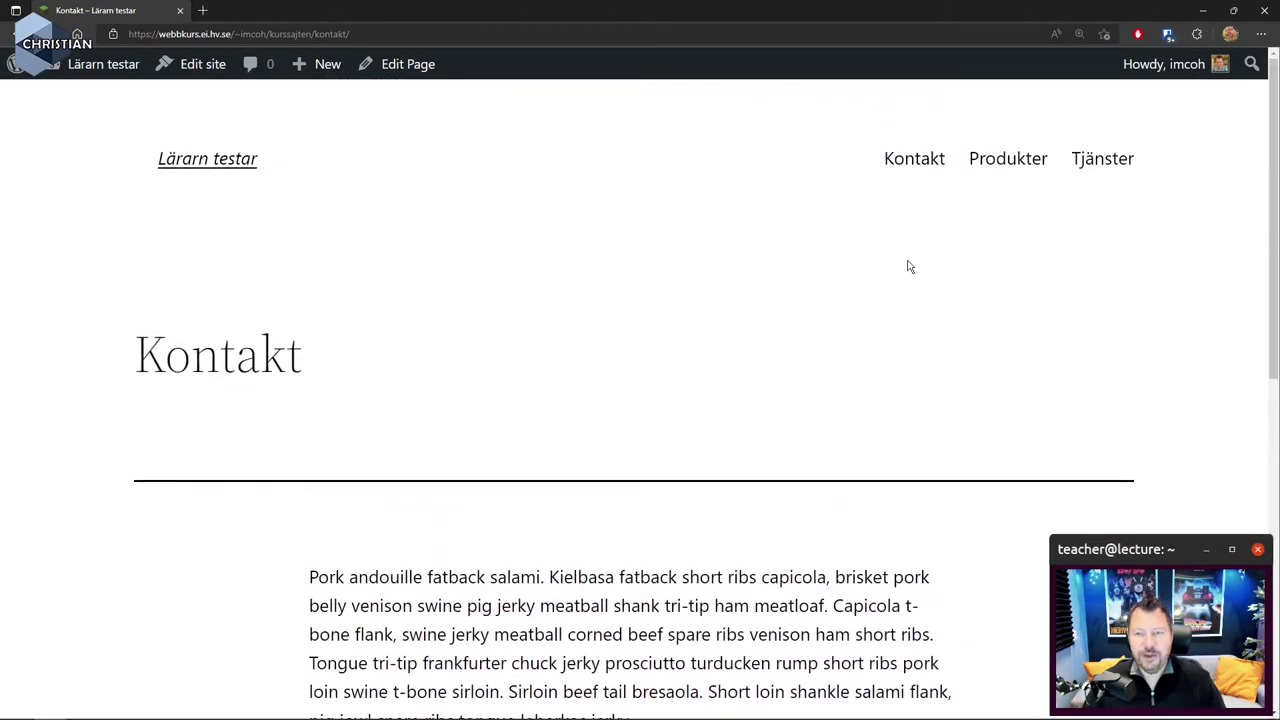
pyautogui.click(997, 160)
pyautogui.scroll(-8, 829, 275)
pyautogui.scroll(8, 829, 275)
pyautogui.click(1090, 160)
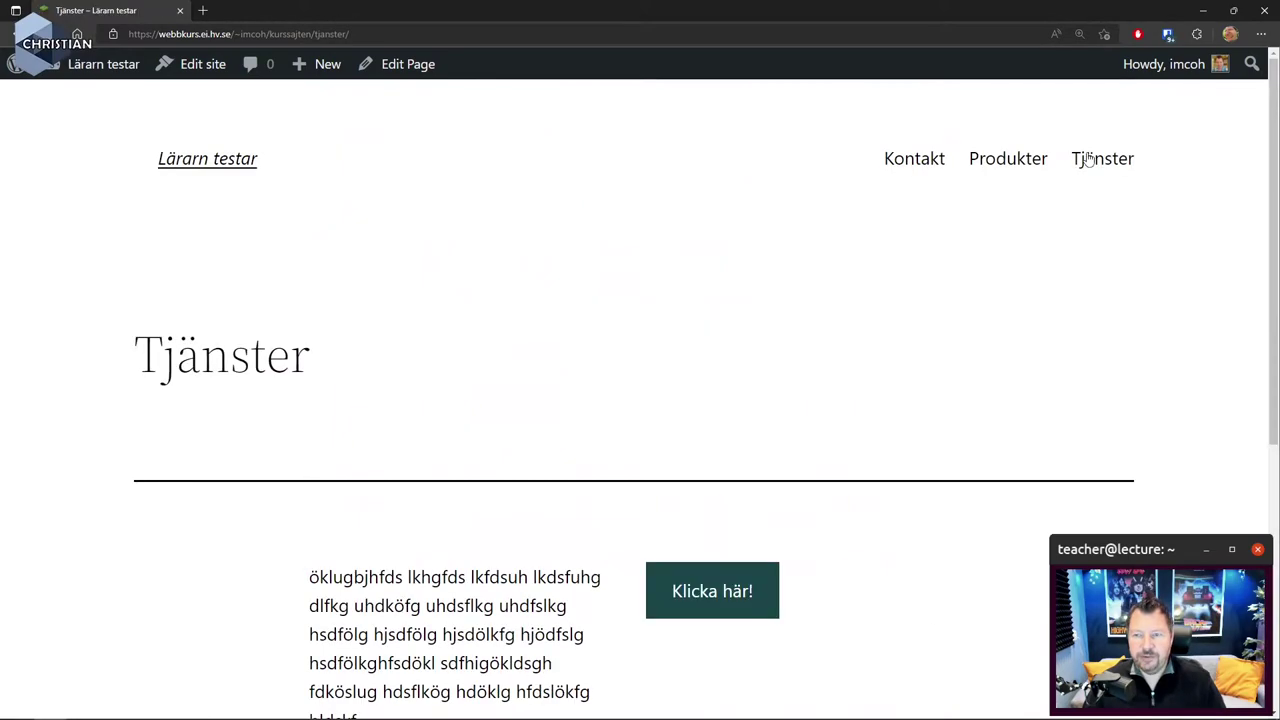
pyautogui.scroll(-3, 805, 290)
pyautogui.scroll(-1, 805, 290)
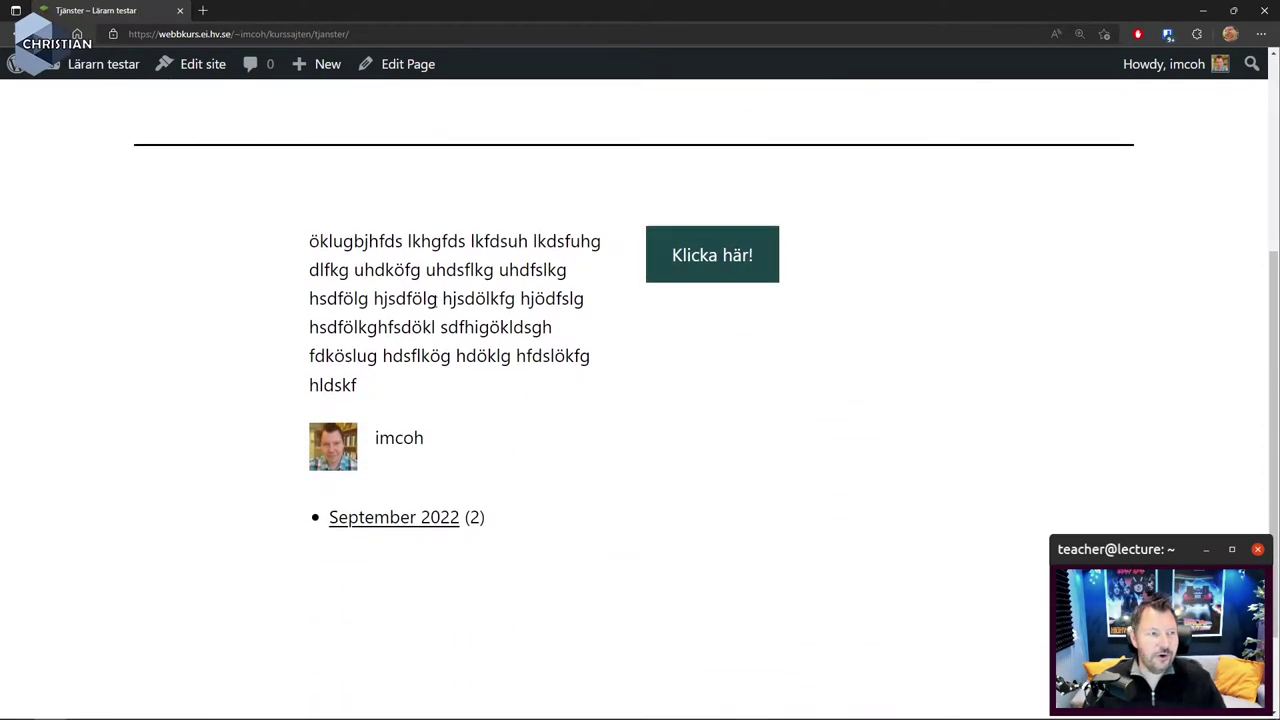
pyautogui.scroll(4, 467, 300)
# Return to the site's admin dashboard and open the Comments list to review the submitted comment.
pyautogui.moveTo(104, 68)
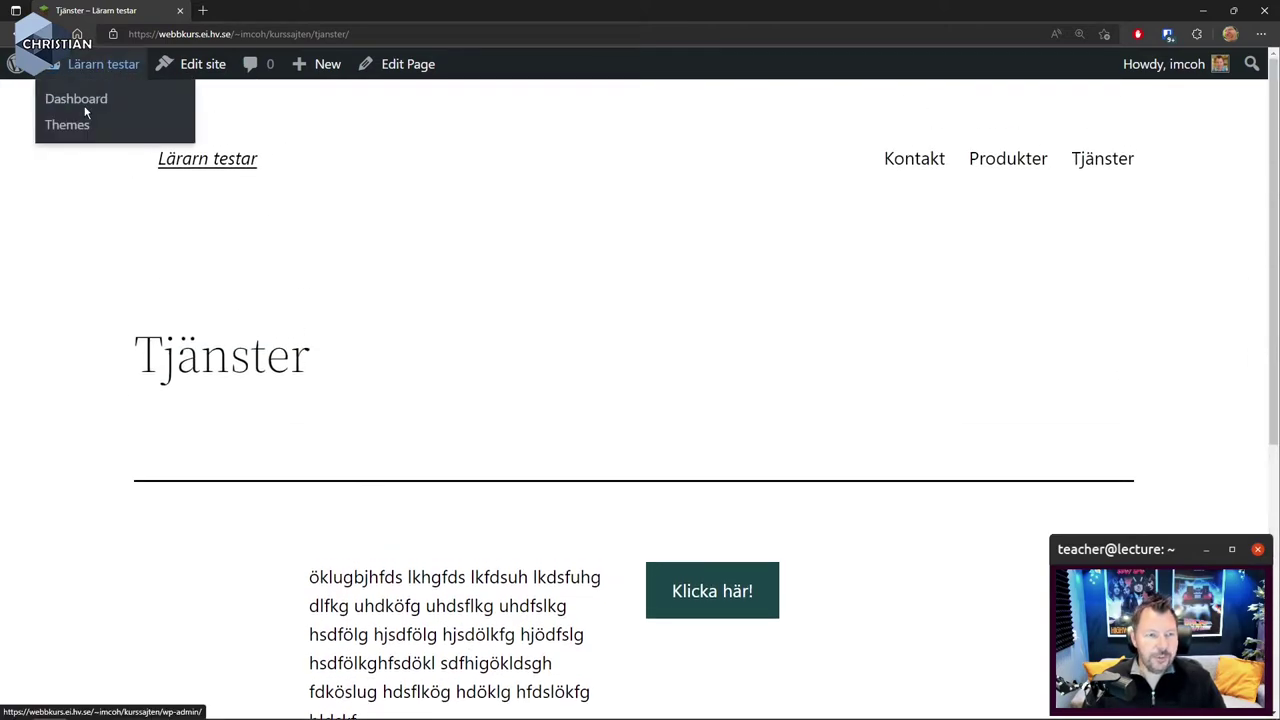
pyautogui.click(85, 100)
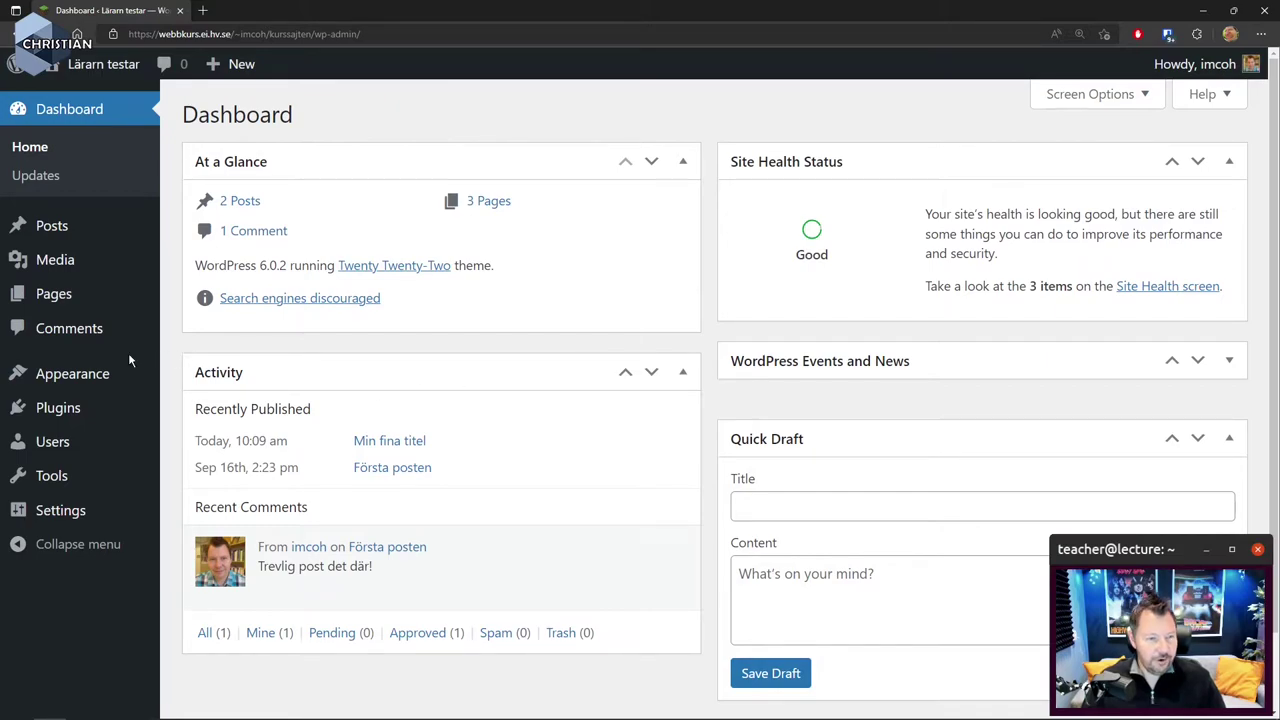
pyautogui.click(90, 340)
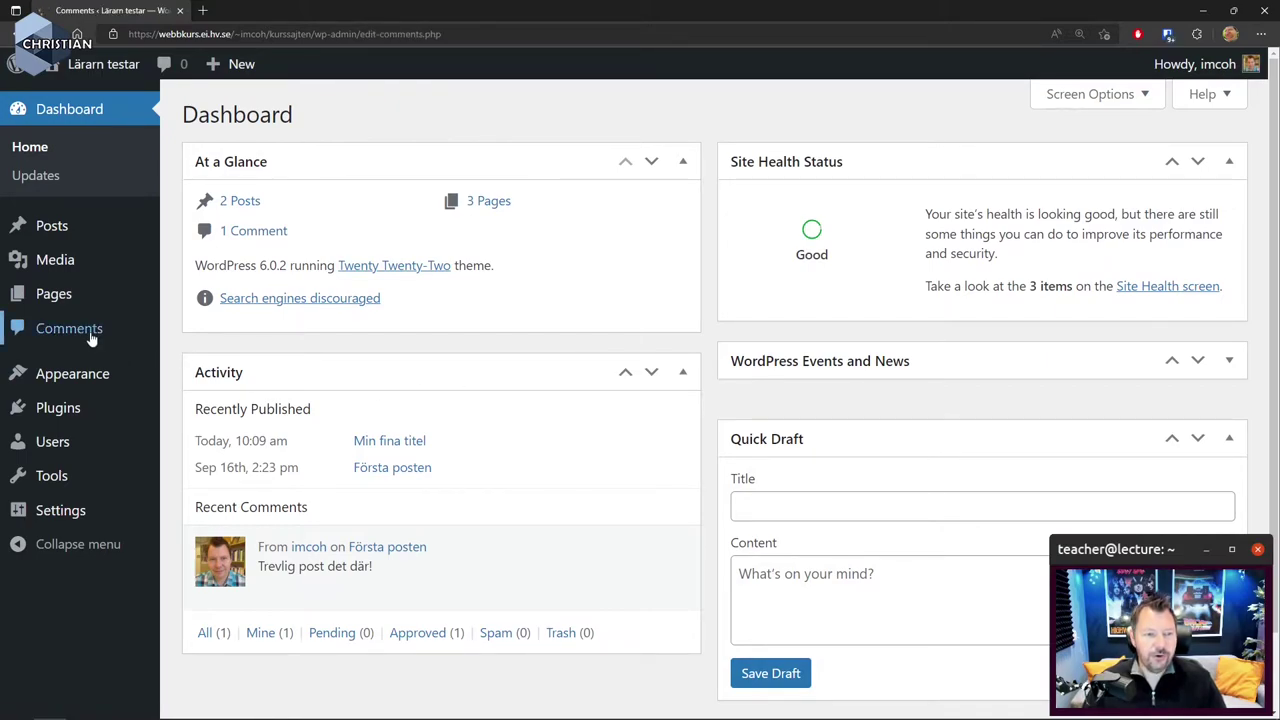
pyautogui.moveTo(527, 273)
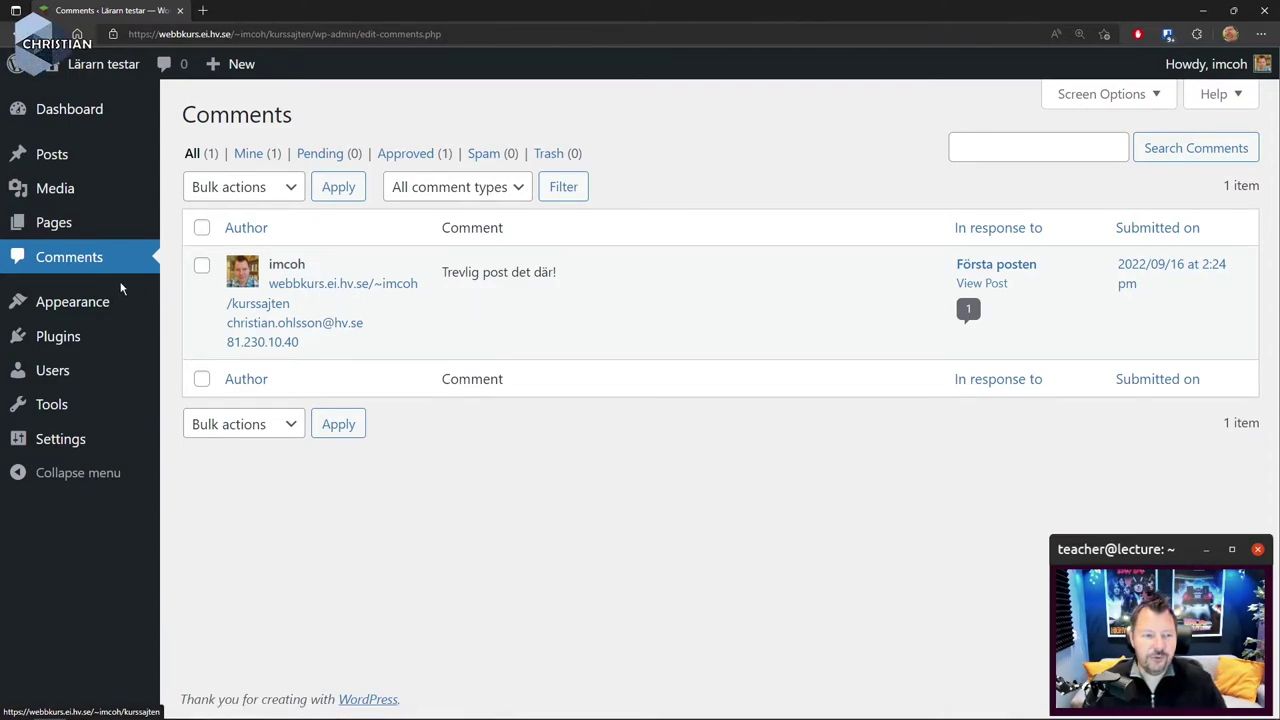
# Open the list of installed plugins.
pyautogui.moveTo(122, 291)
pyautogui.moveTo(84, 347)
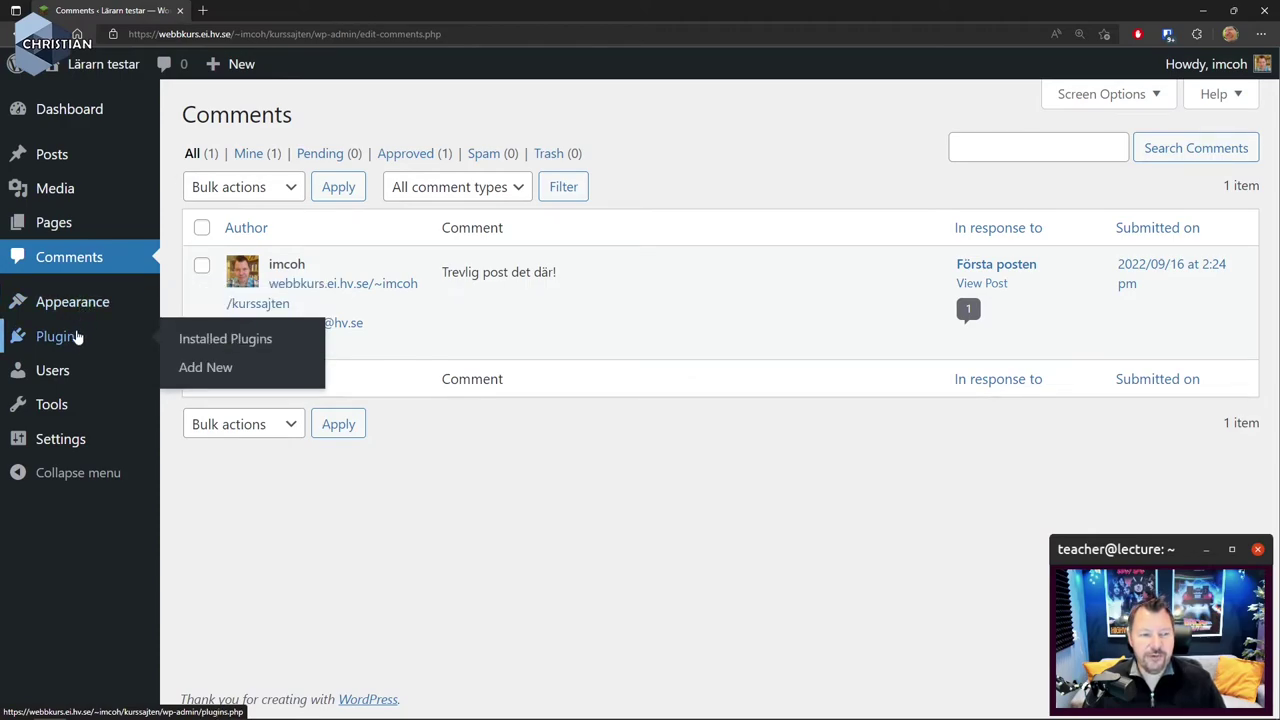
pyautogui.click(216, 343)
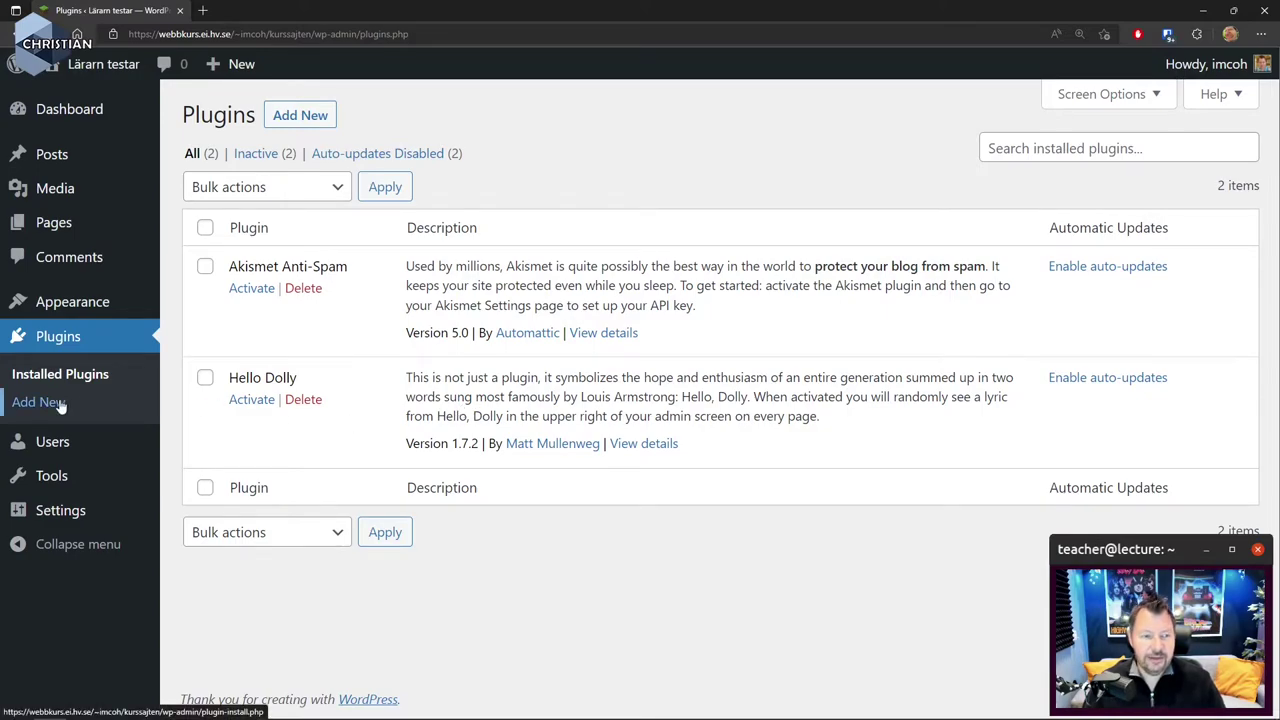
# Open the list of all users and examine the existing account's entry.
pyautogui.moveTo(60, 440)
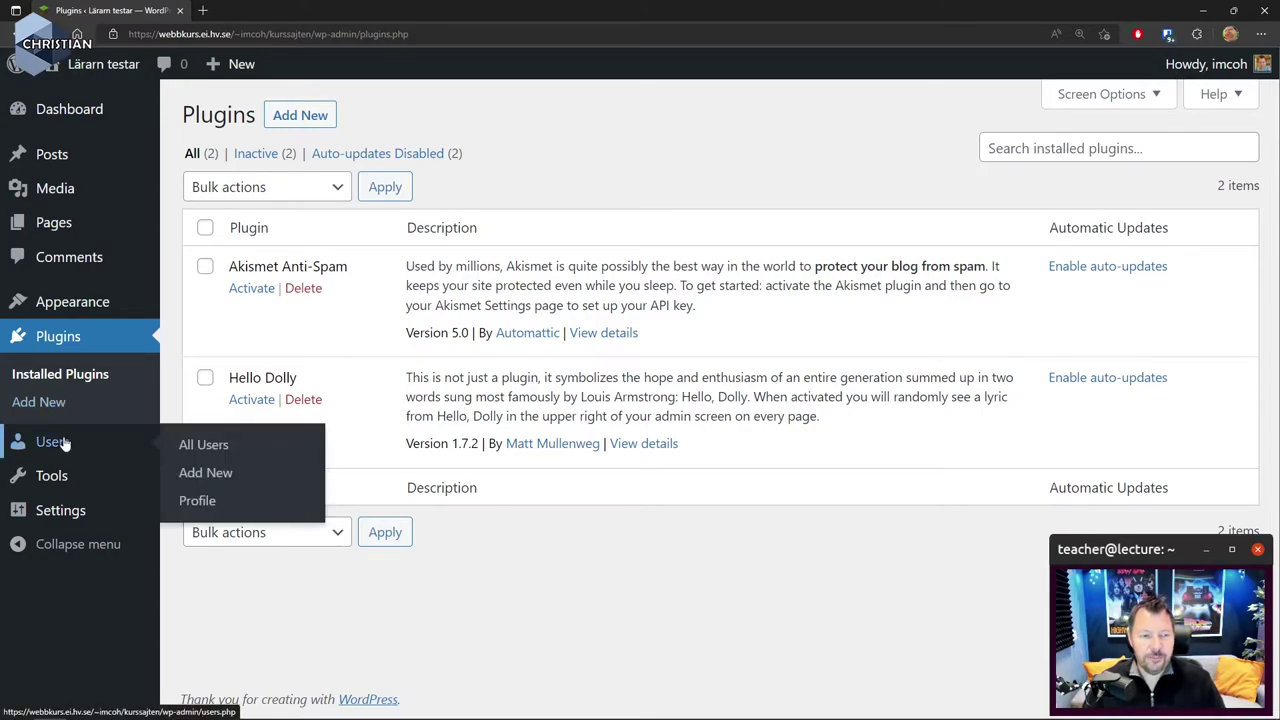
pyautogui.click(218, 450)
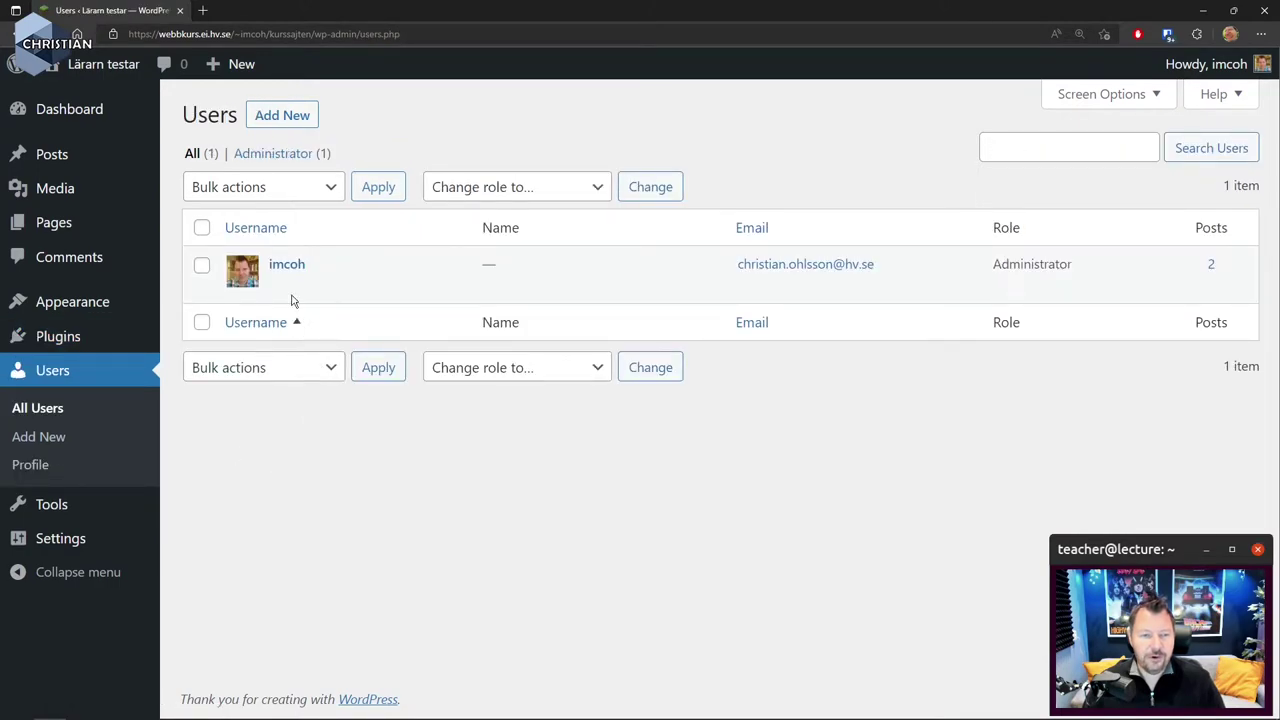
pyautogui.moveTo(286, 286)
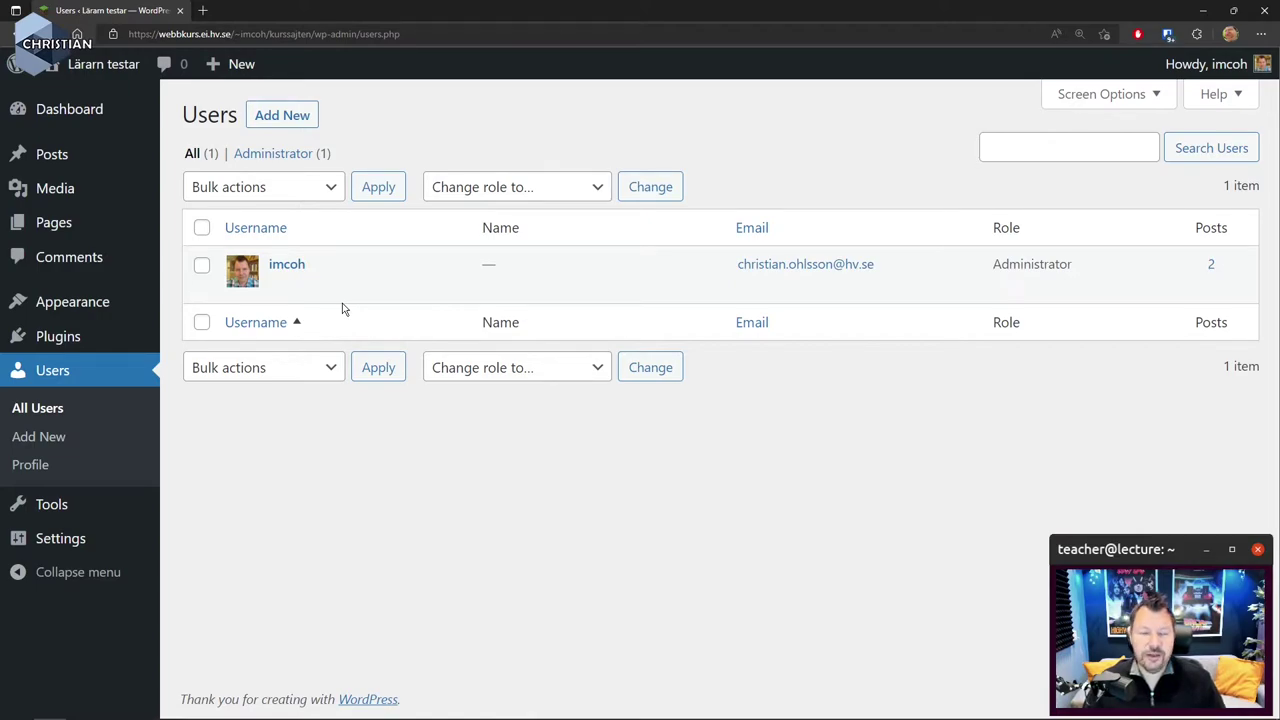
# Open the Site Health page and review the recommended improvements for the site.
pyautogui.moveTo(409, 301)
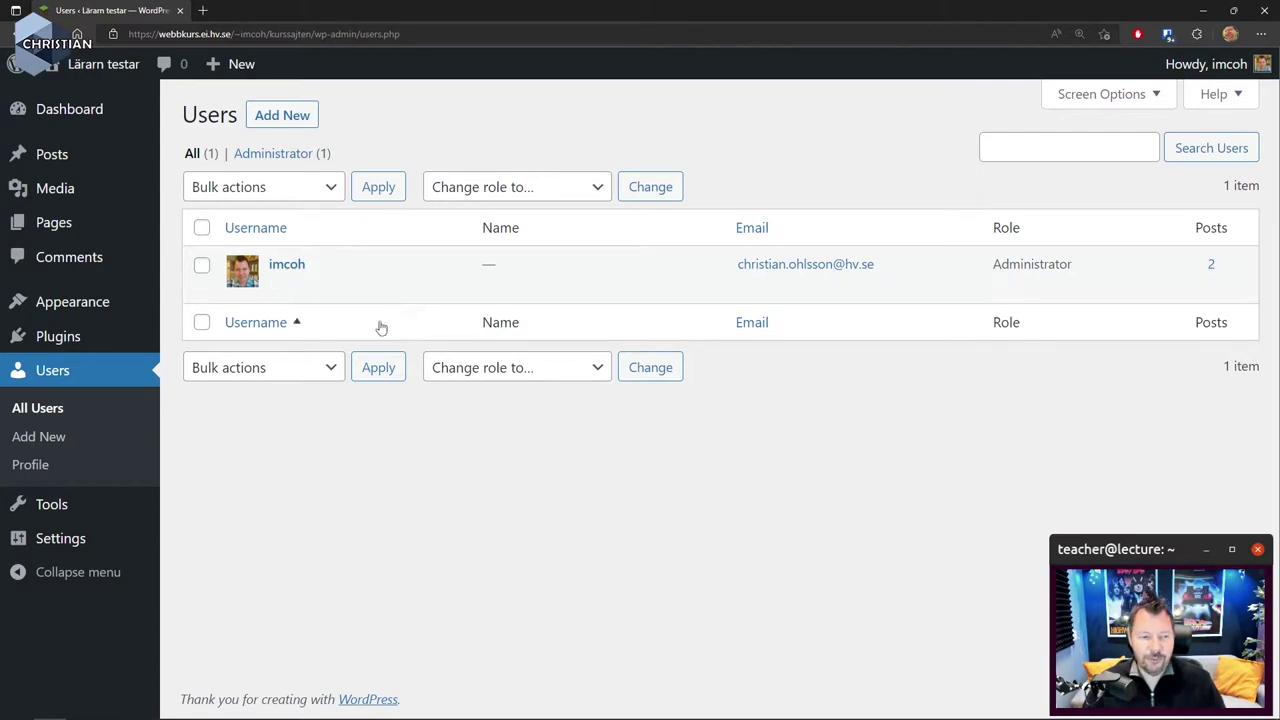
pyautogui.moveTo(94, 503)
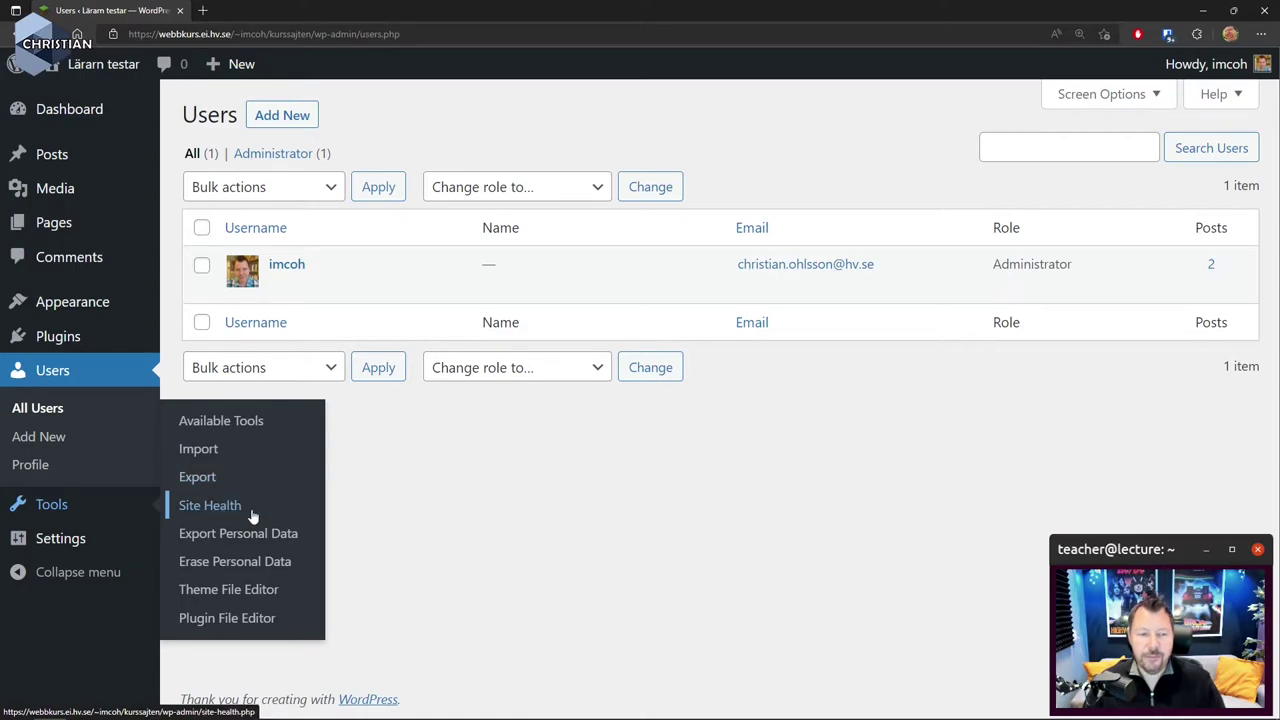
pyautogui.click(220, 514)
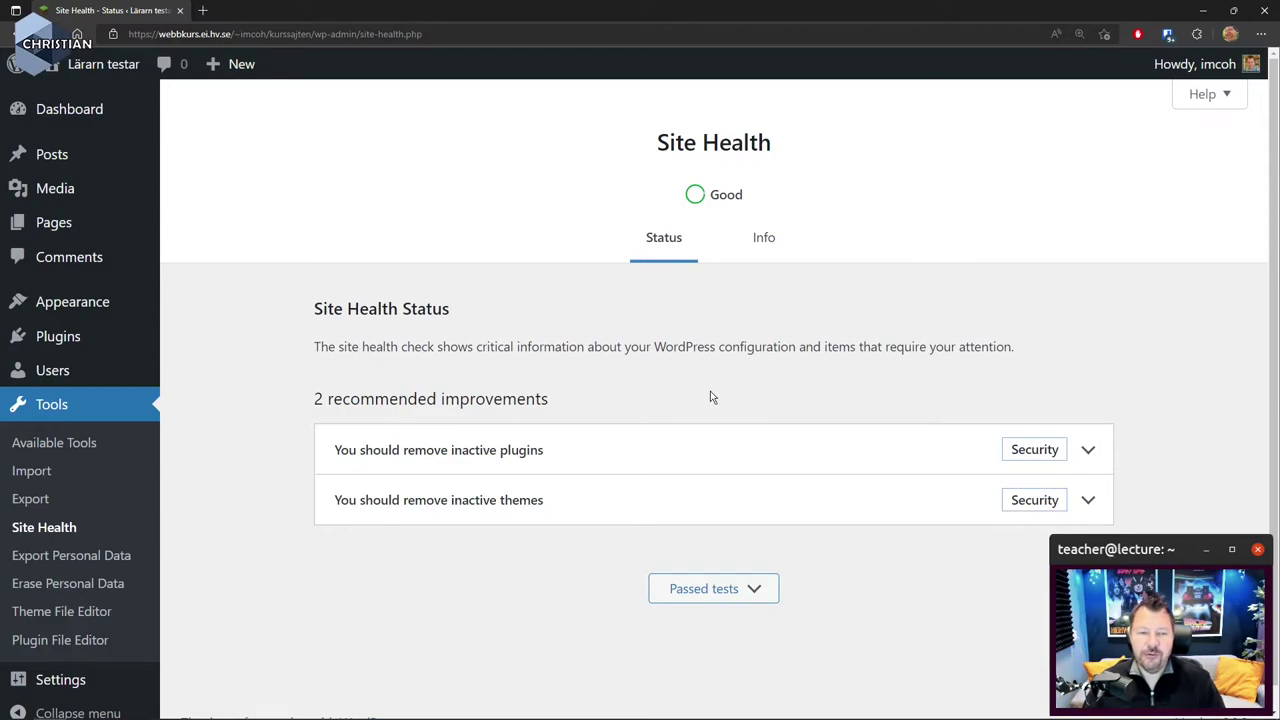
pyautogui.scroll(-1, 710, 397)
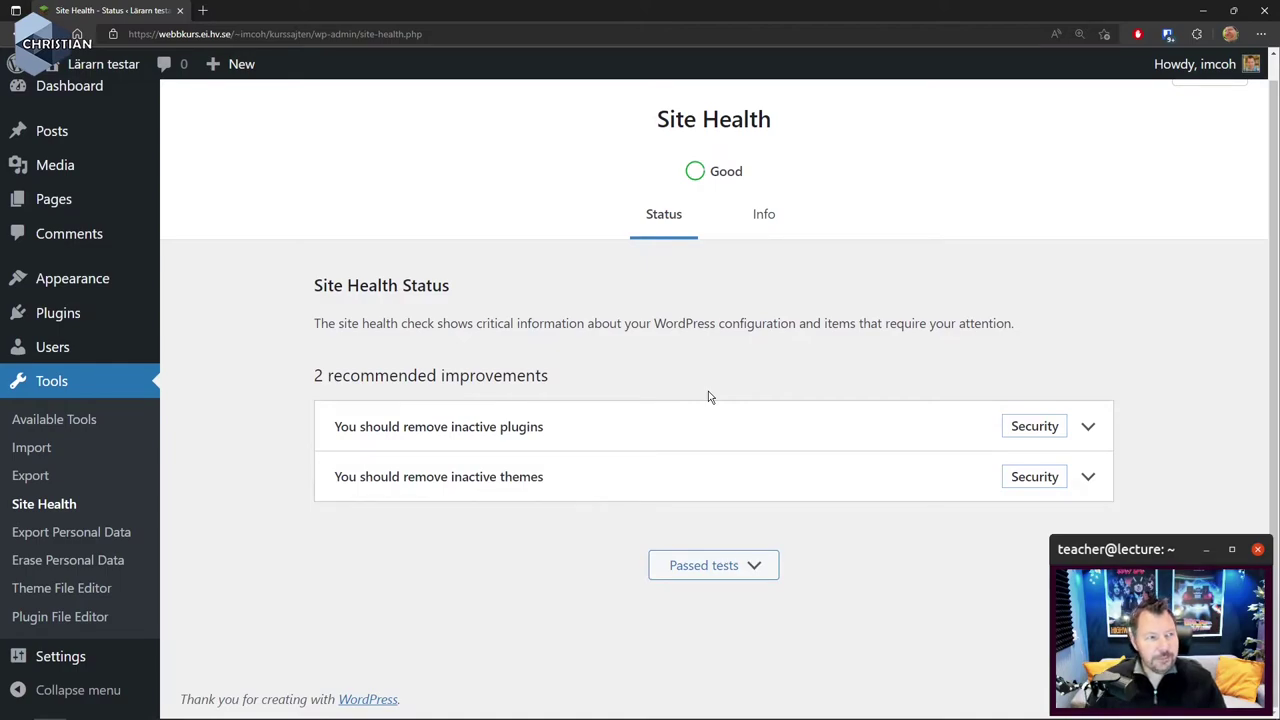
# In the general site settings, choose the Y-m-d date format (2022-09-22).
pyautogui.moveTo(94, 668)
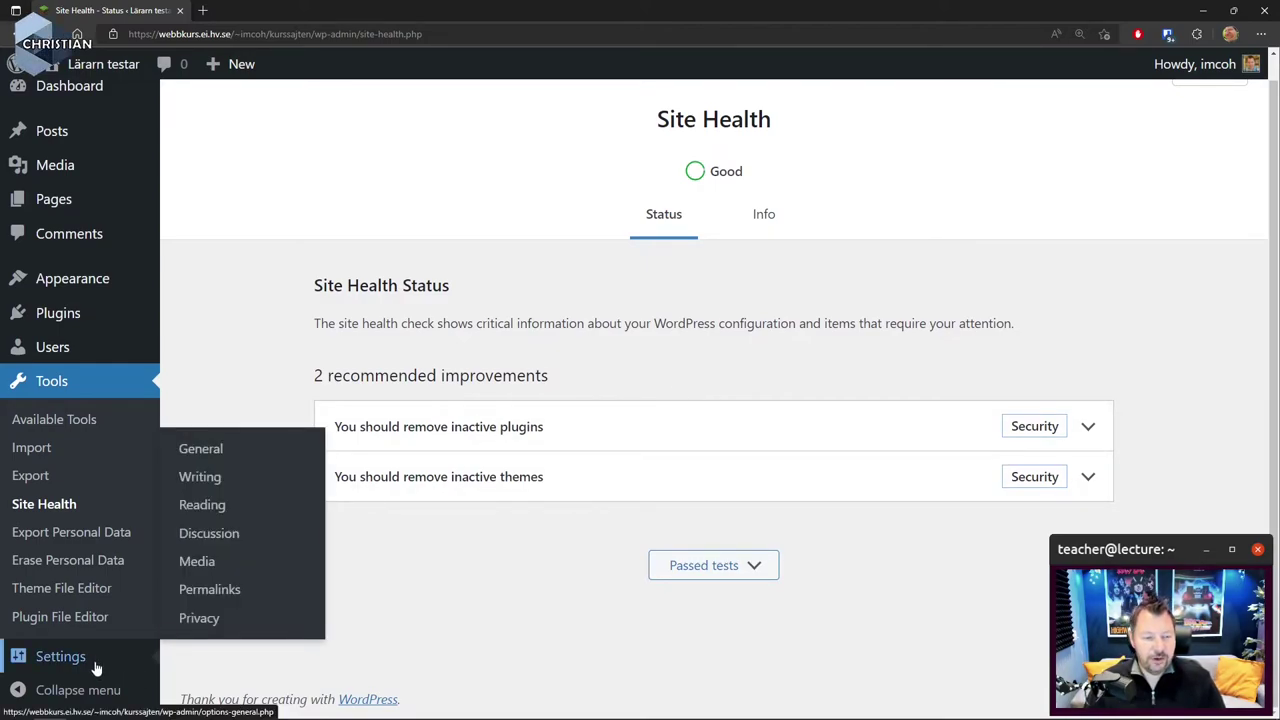
pyautogui.click(78, 664)
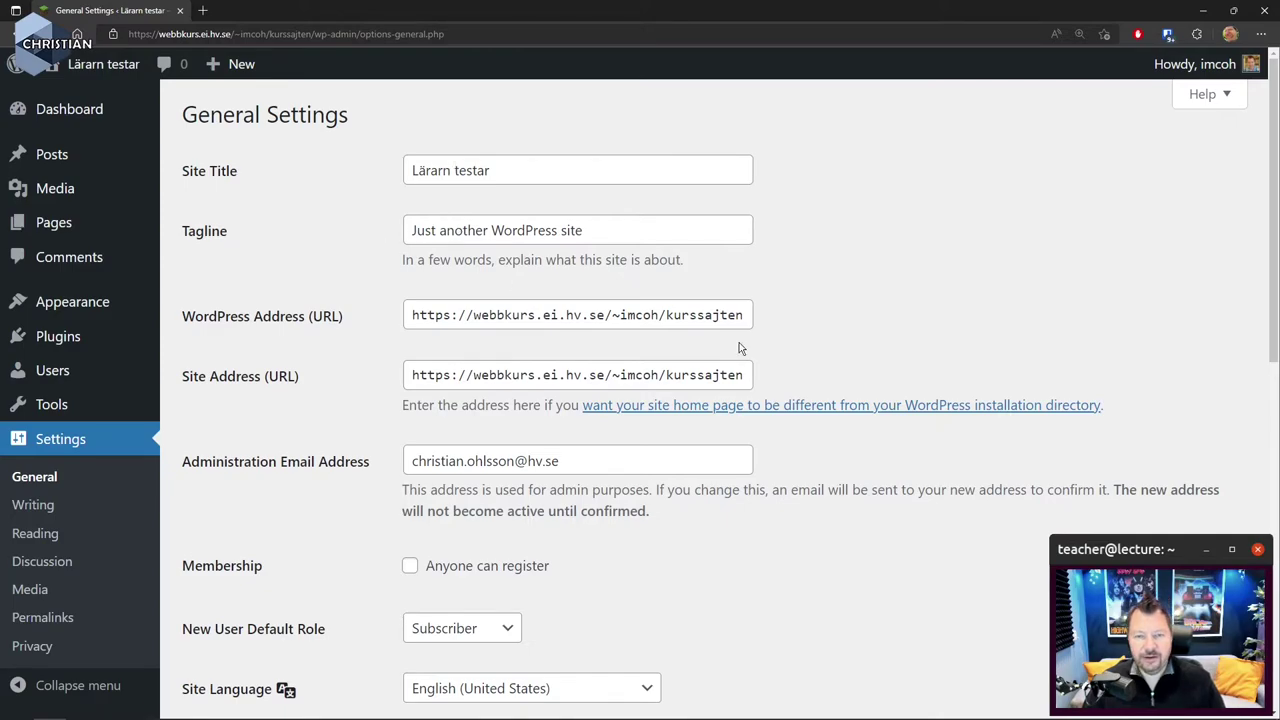
pyautogui.scroll(-5, 718, 576)
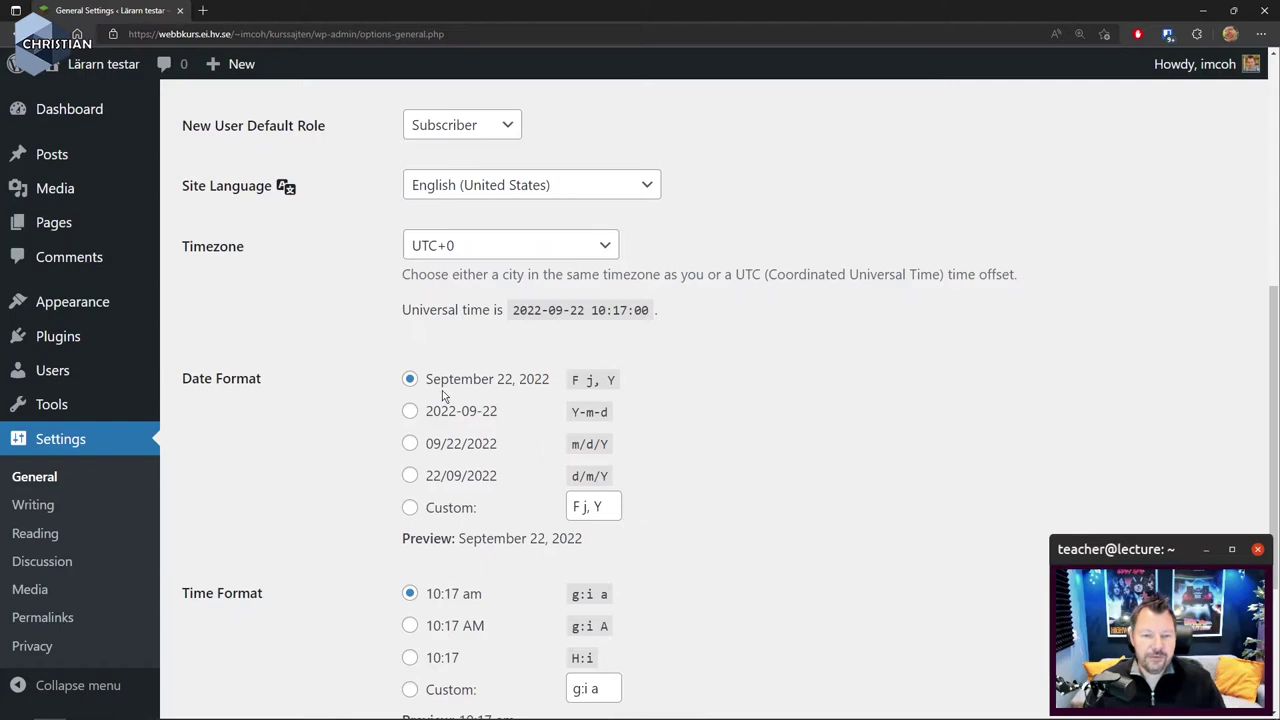
pyautogui.scroll(-3, 795, 463)
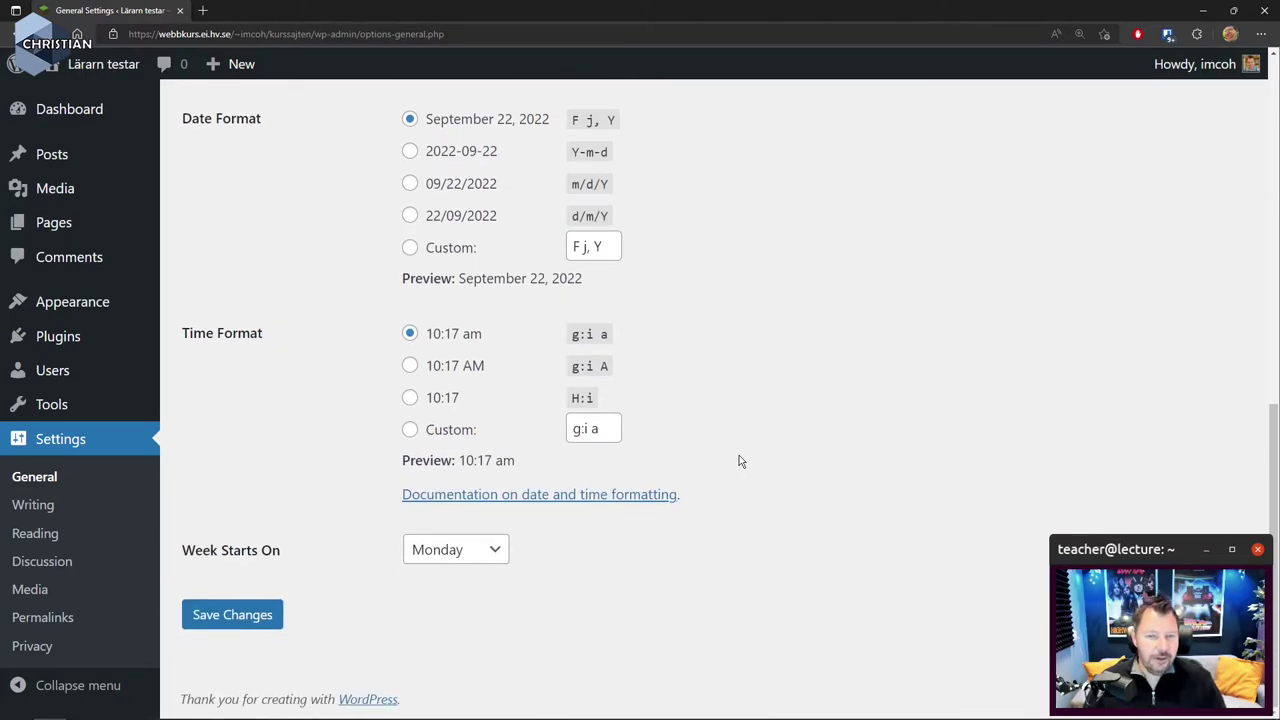
pyautogui.scroll(1, 785, 458)
pyautogui.scroll(1, 784, 458)
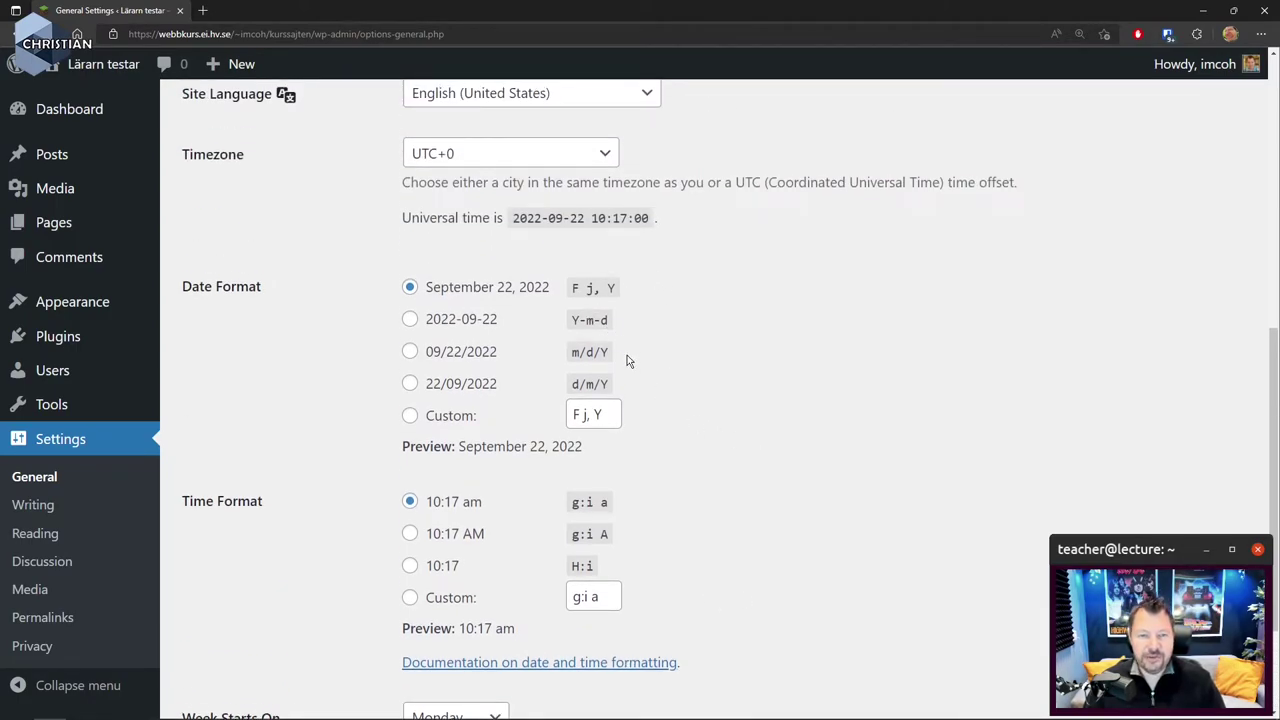
pyautogui.click(411, 320)
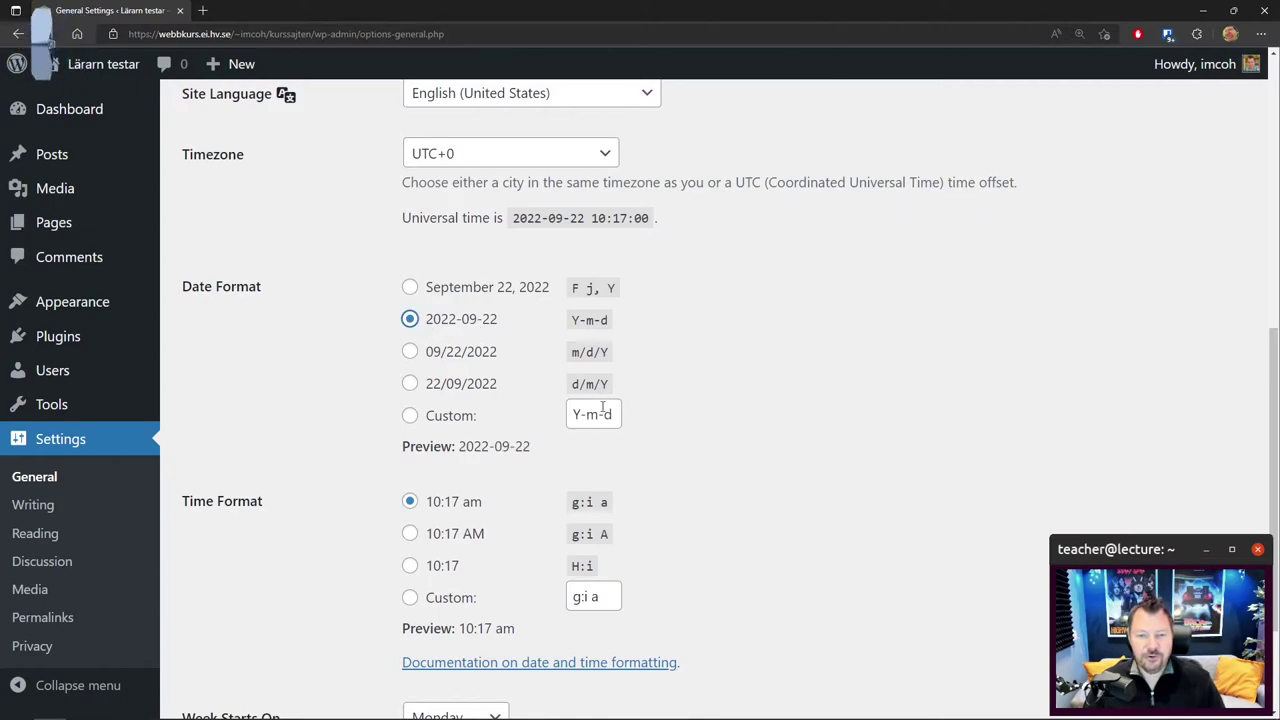
pyautogui.moveTo(572, 414); pyautogui.dragTo(610, 414)
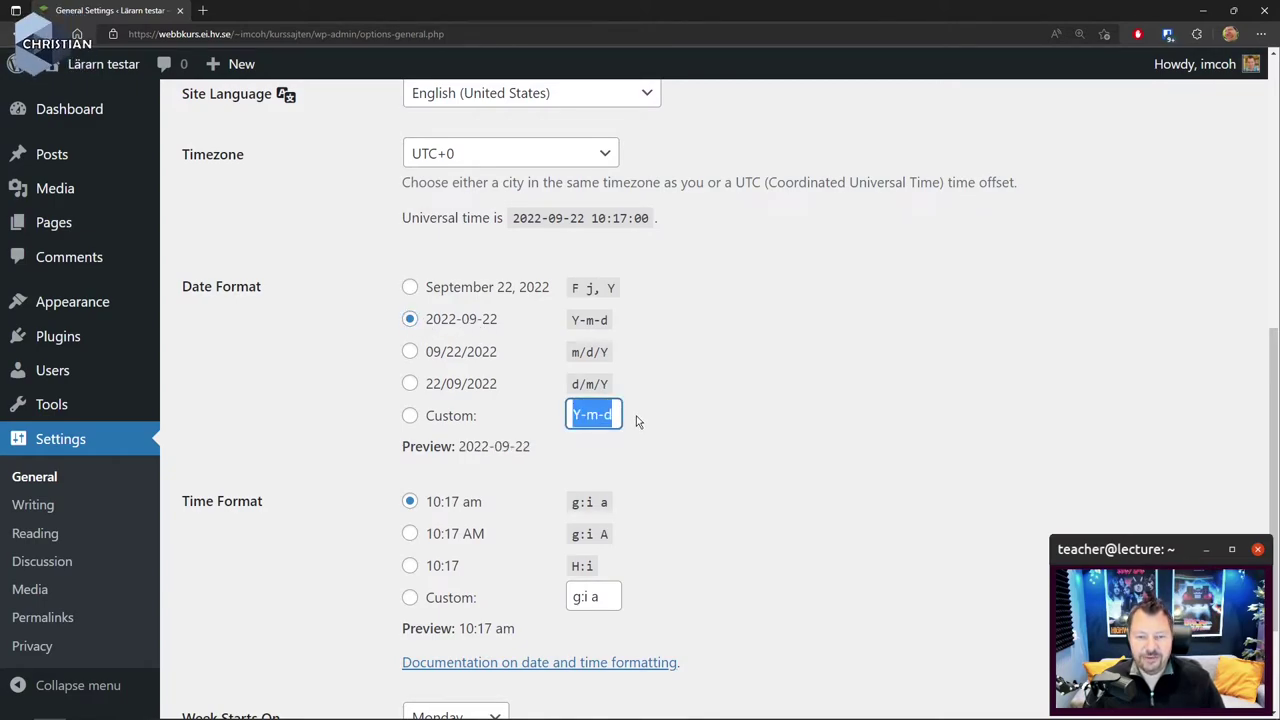
pyautogui.click(617, 415)
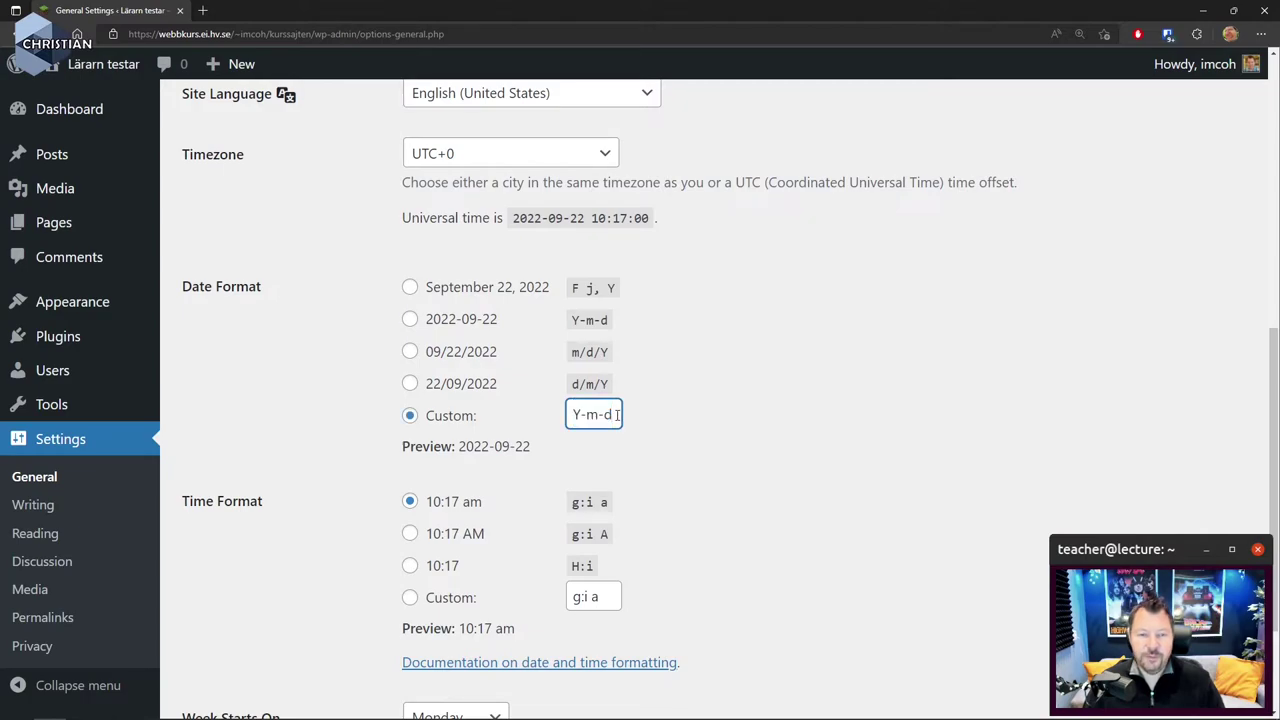
pyautogui.click(411, 320)
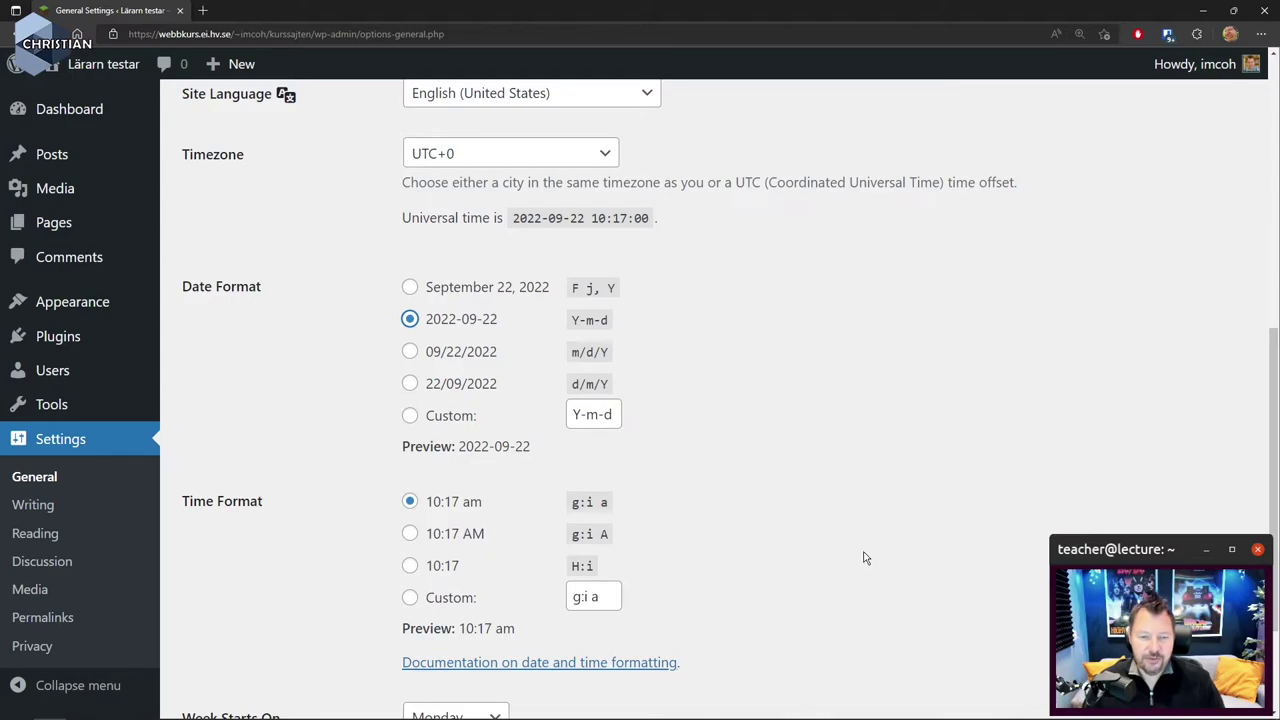
# Set the time format to the 24-hour H:i option and save the general settings.
pyautogui.click(410, 566)
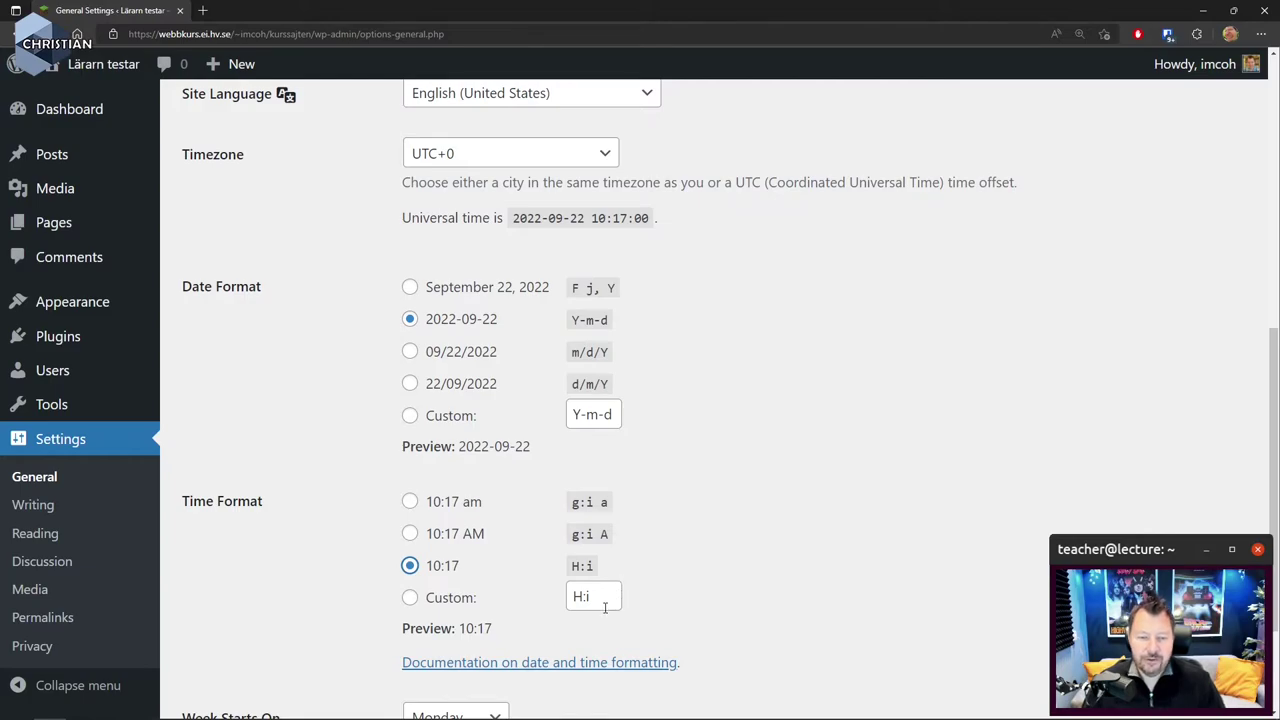
pyautogui.scroll(-2, 380, 614)
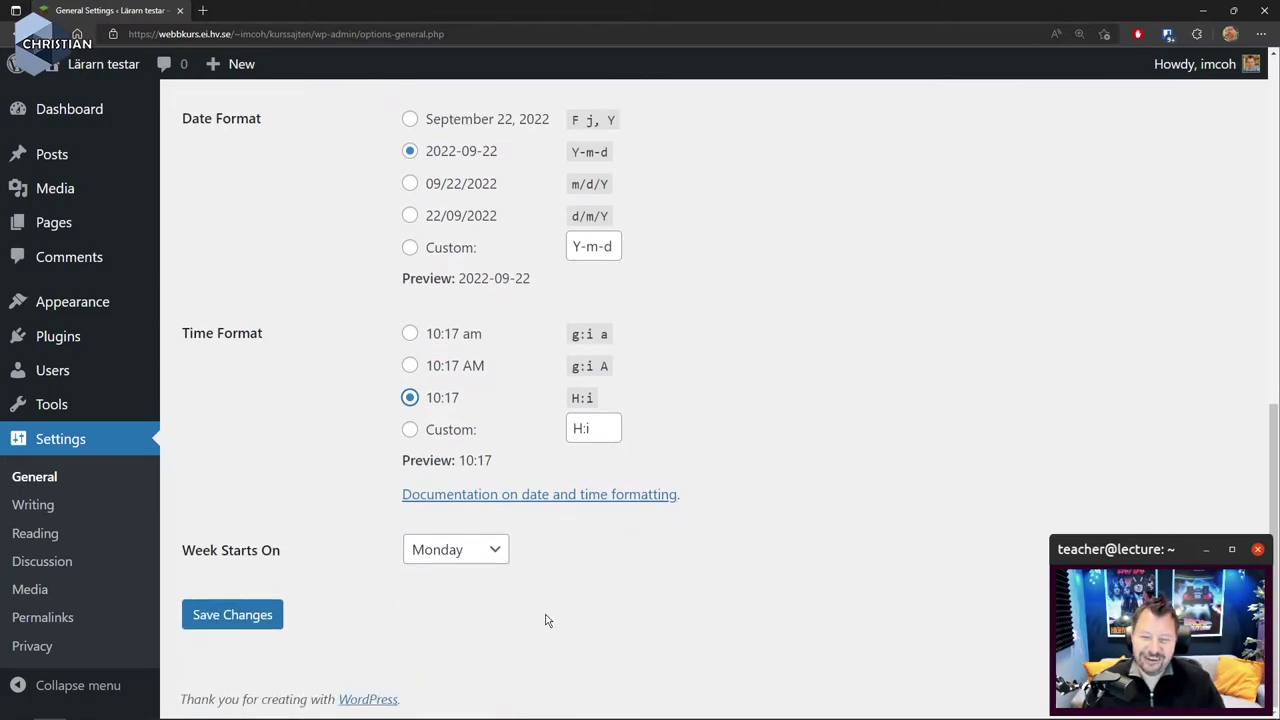
pyautogui.click(224, 616)
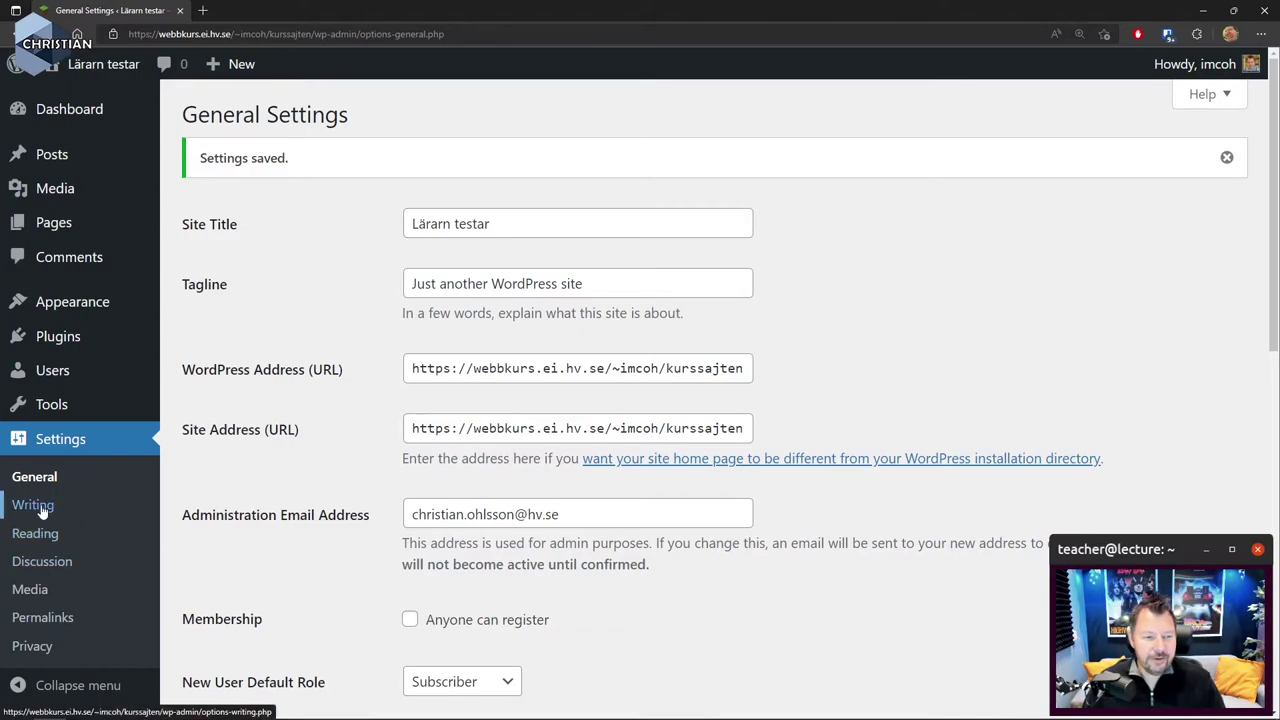
# Open the Writing settings and review the default post category, post format and post-via-email options.
pyautogui.click(33, 505)
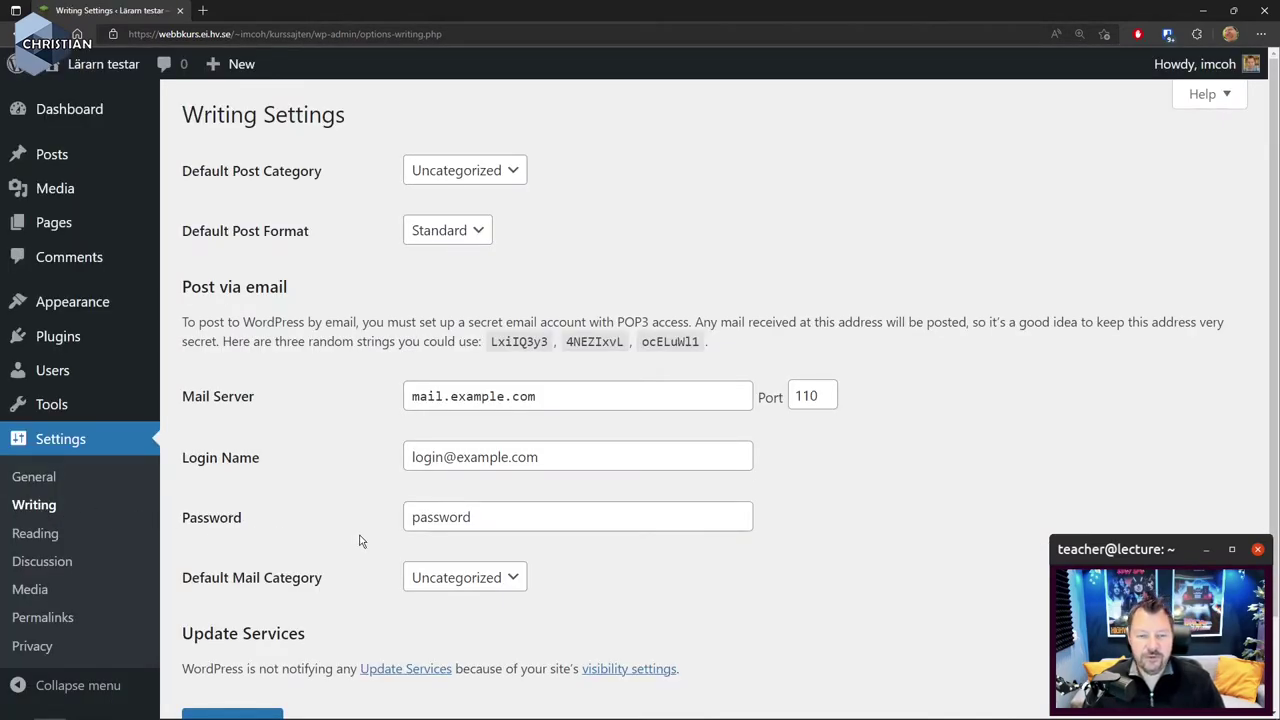
pyautogui.scroll(-2, 361, 541)
pyautogui.scroll(2, 361, 541)
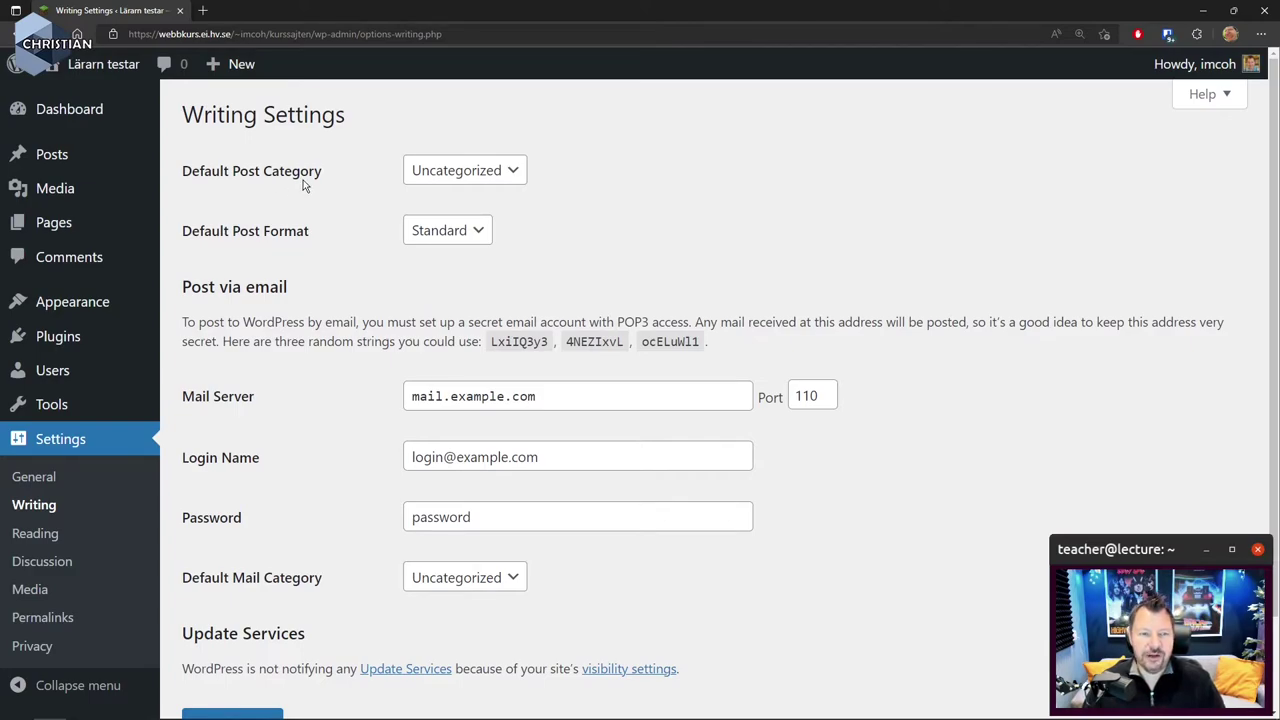
# In the Reading settings, make the homepage display the static page Tjänster and save the changes.
pyautogui.click(35, 533)
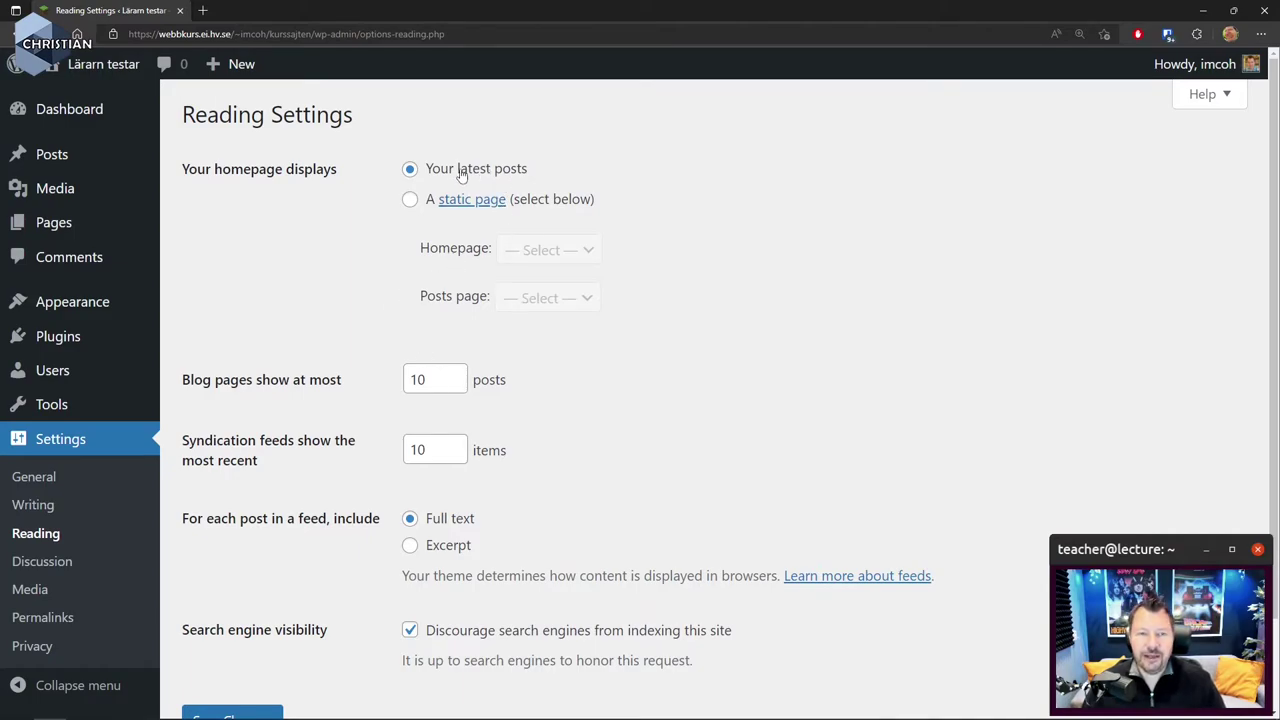
pyautogui.click(410, 202)
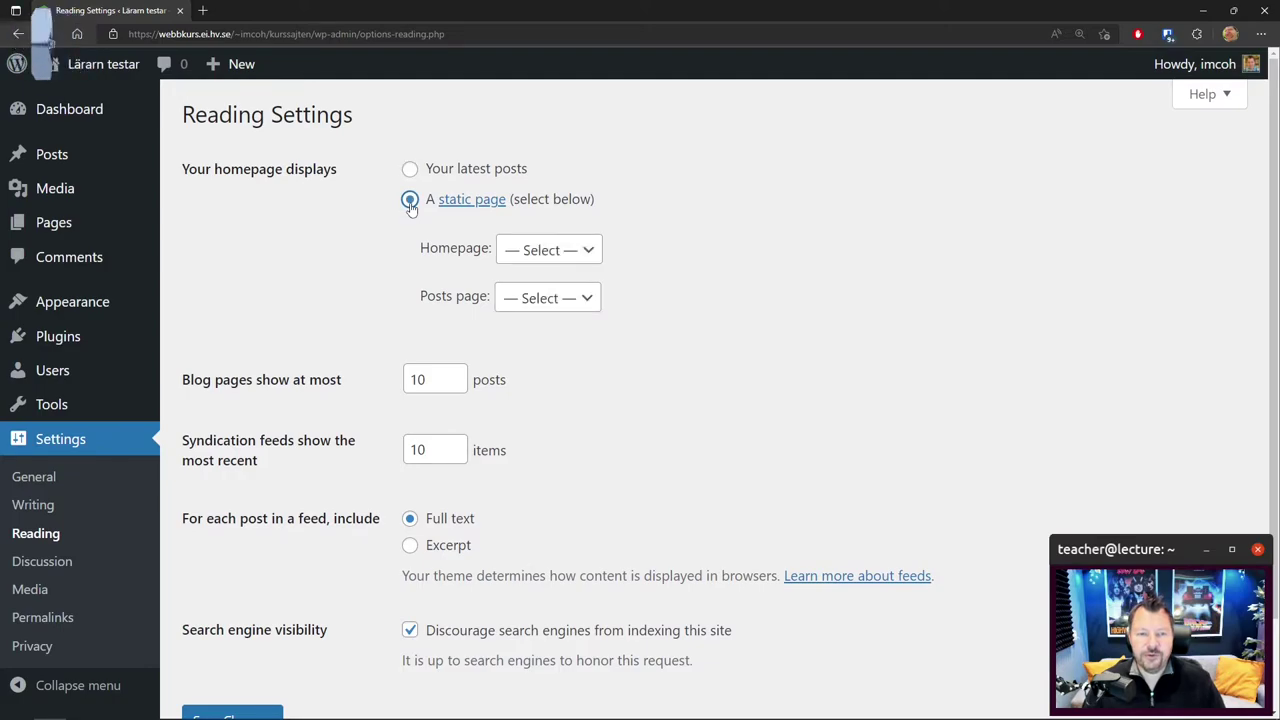
pyautogui.click(547, 252)
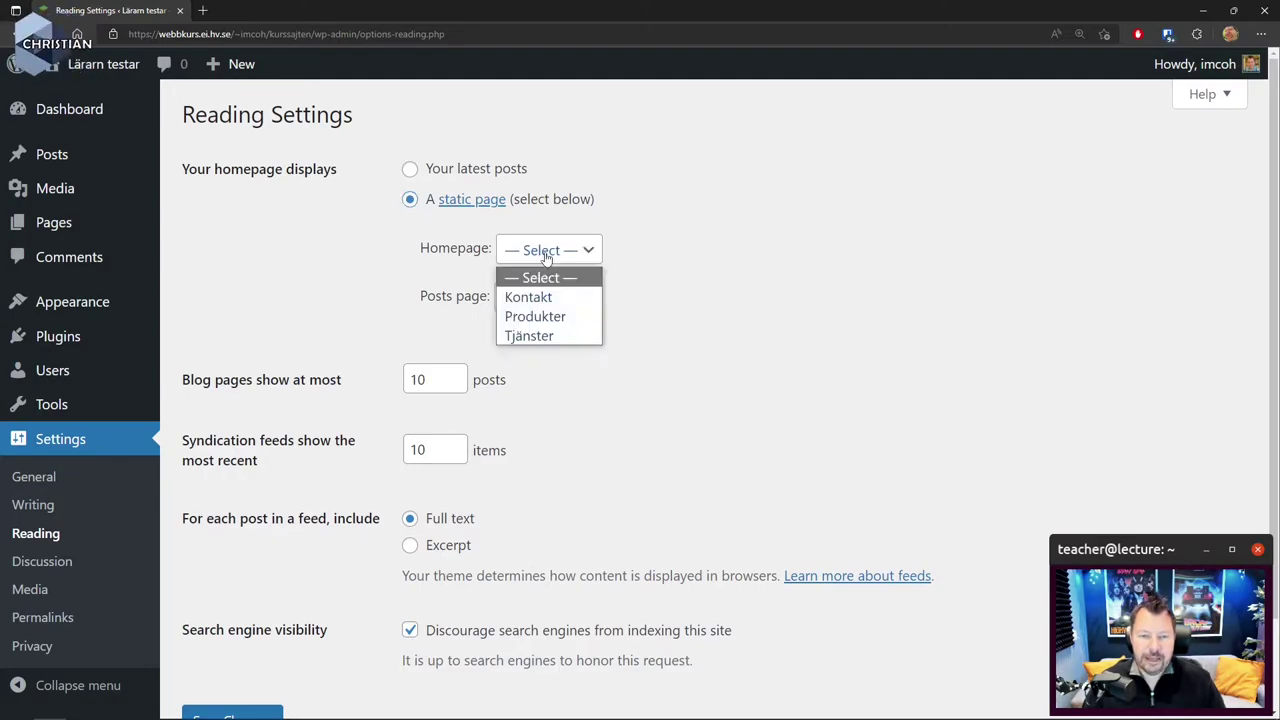
pyautogui.click(556, 336)
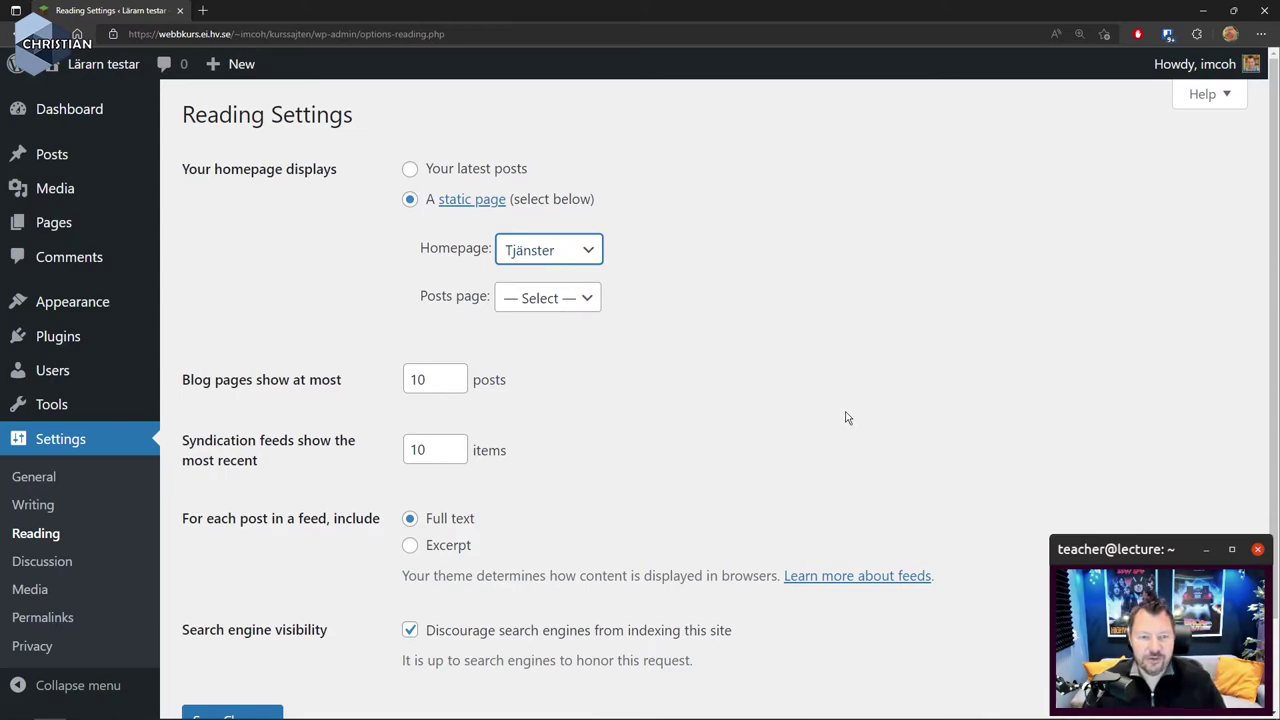
pyautogui.scroll(-1, 651, 551)
pyautogui.click(236, 617)
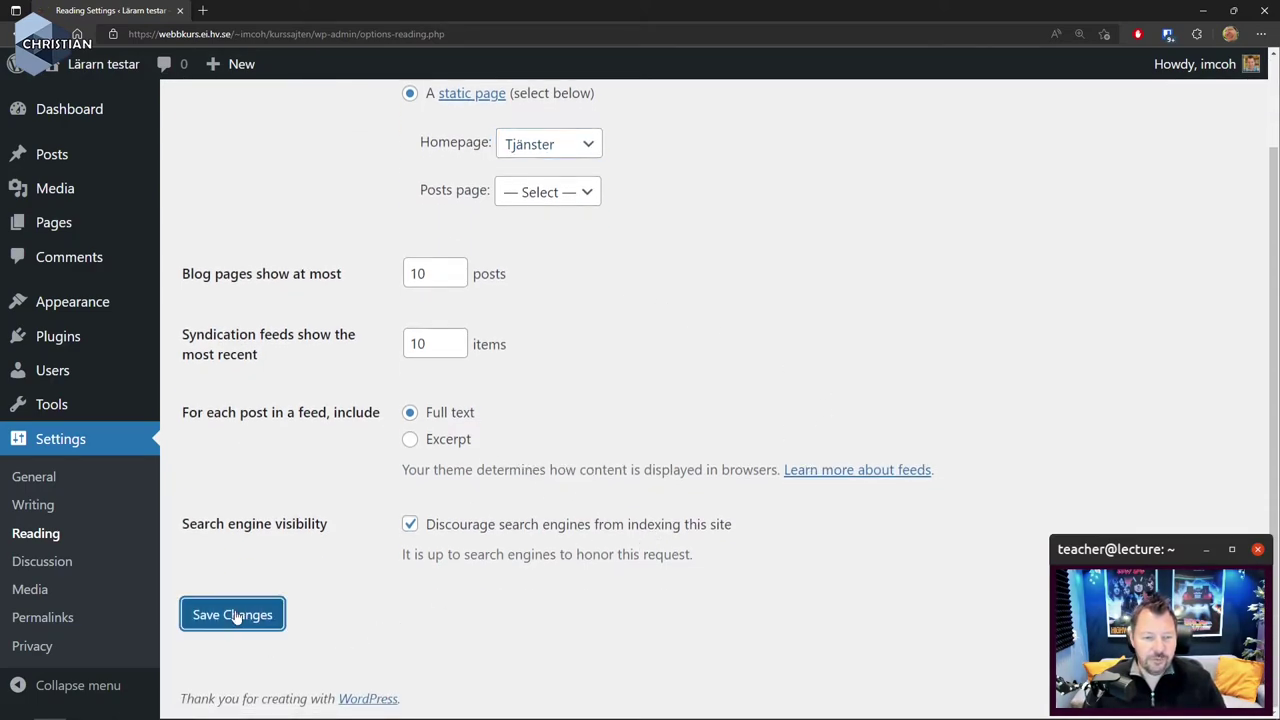
# Visit the public site and look over its front page to check the new homepage.
pyautogui.moveTo(100, 64)
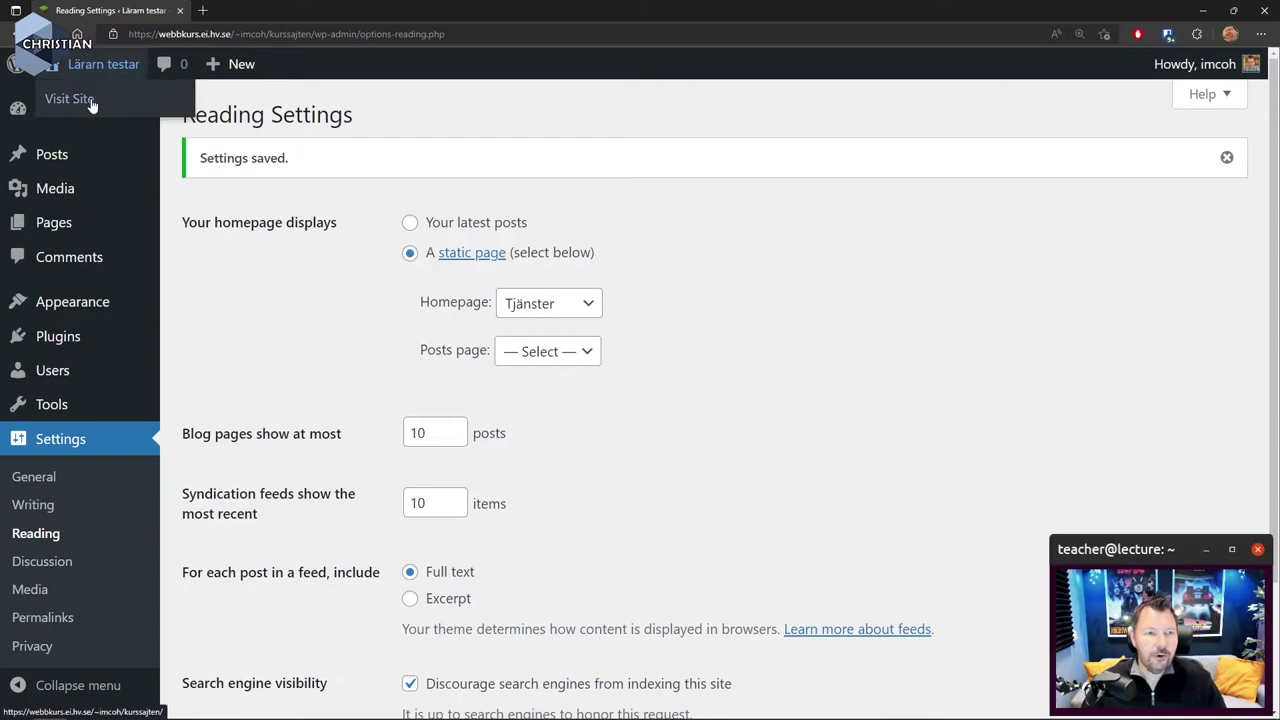
pyautogui.click(70, 99)
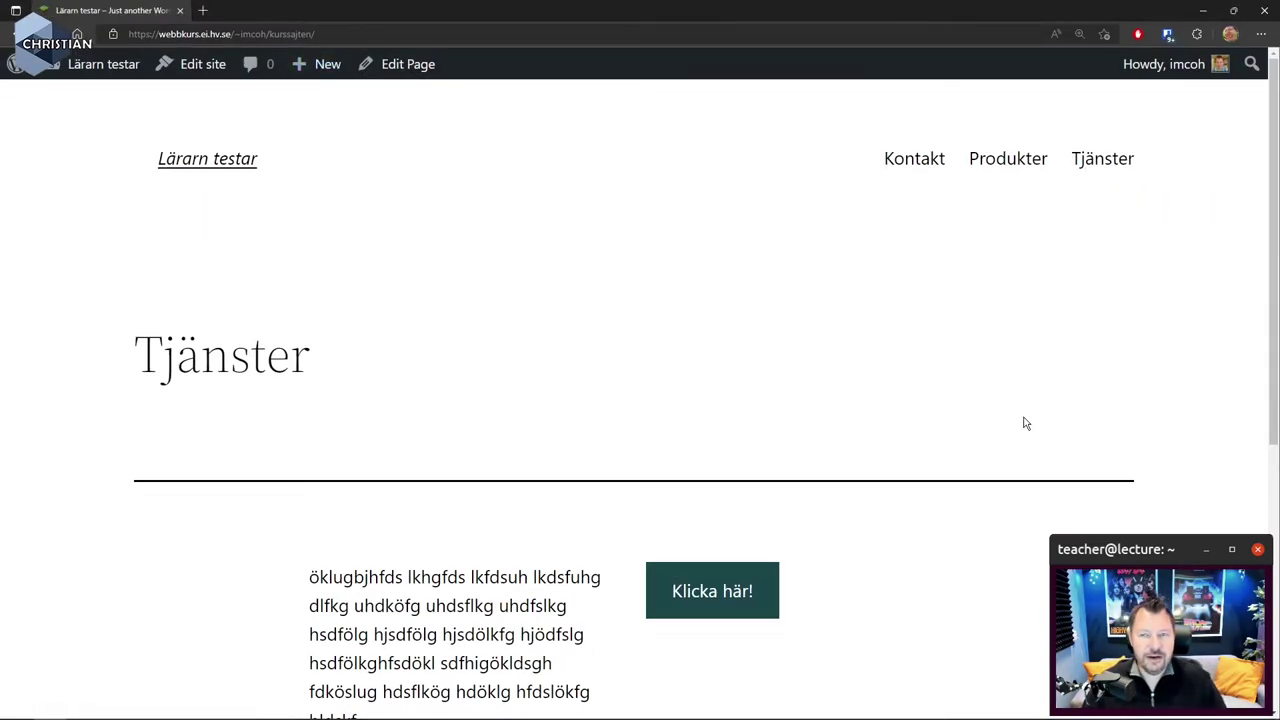
pyautogui.scroll(-4, 1023, 423)
pyautogui.scroll(4, 1023, 423)
# Return to the admin dashboard and open the Media settings to review the image sizes and upload folder option.
pyautogui.moveTo(123, 77)
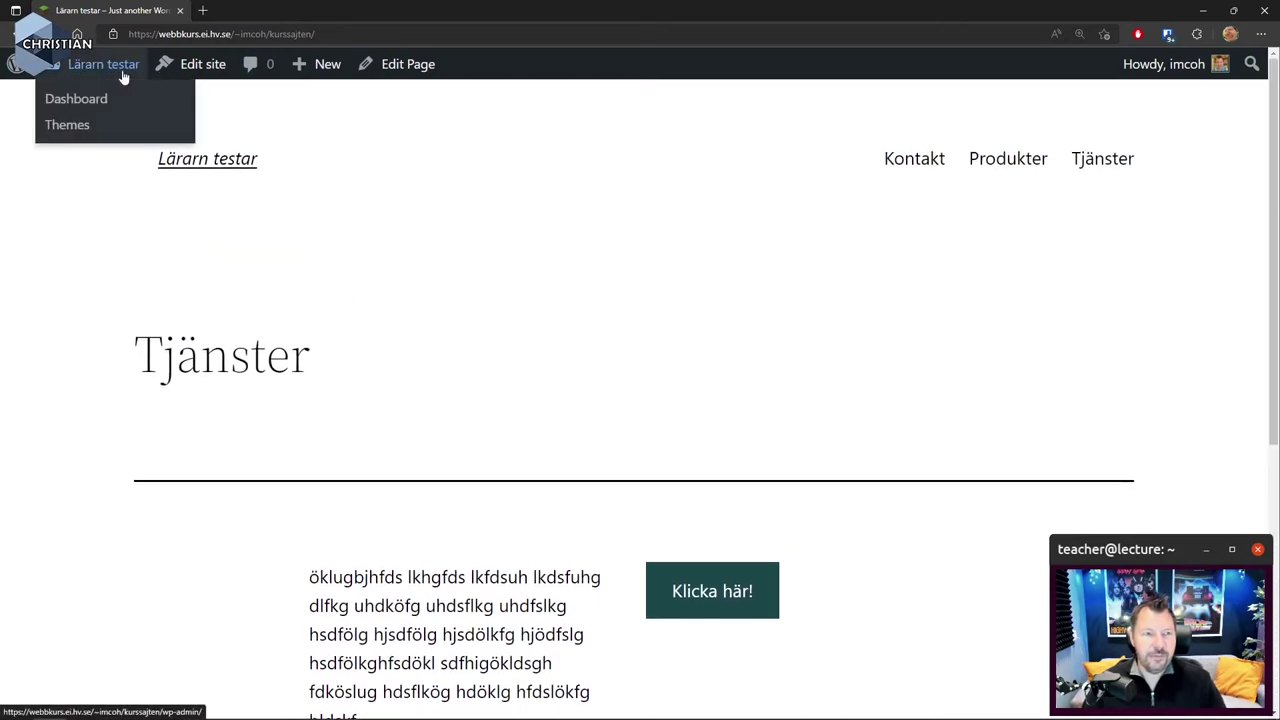
pyautogui.click(89, 103)
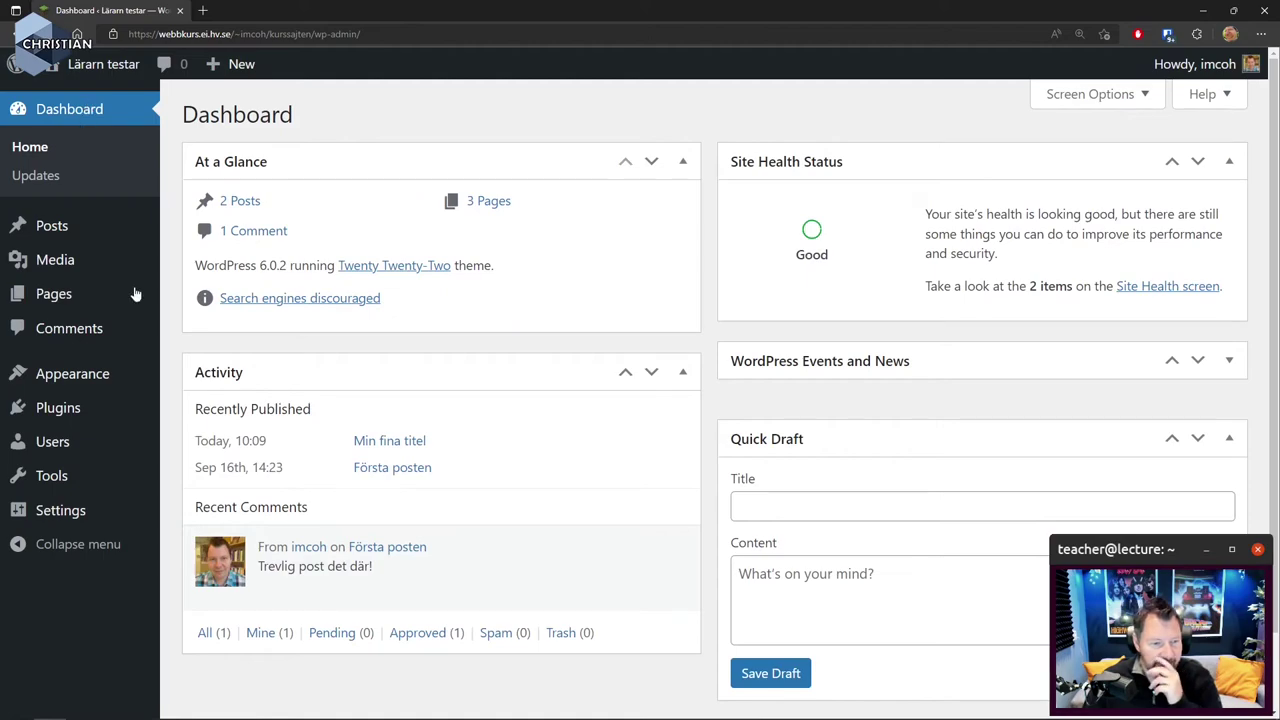
pyautogui.moveTo(60, 510)
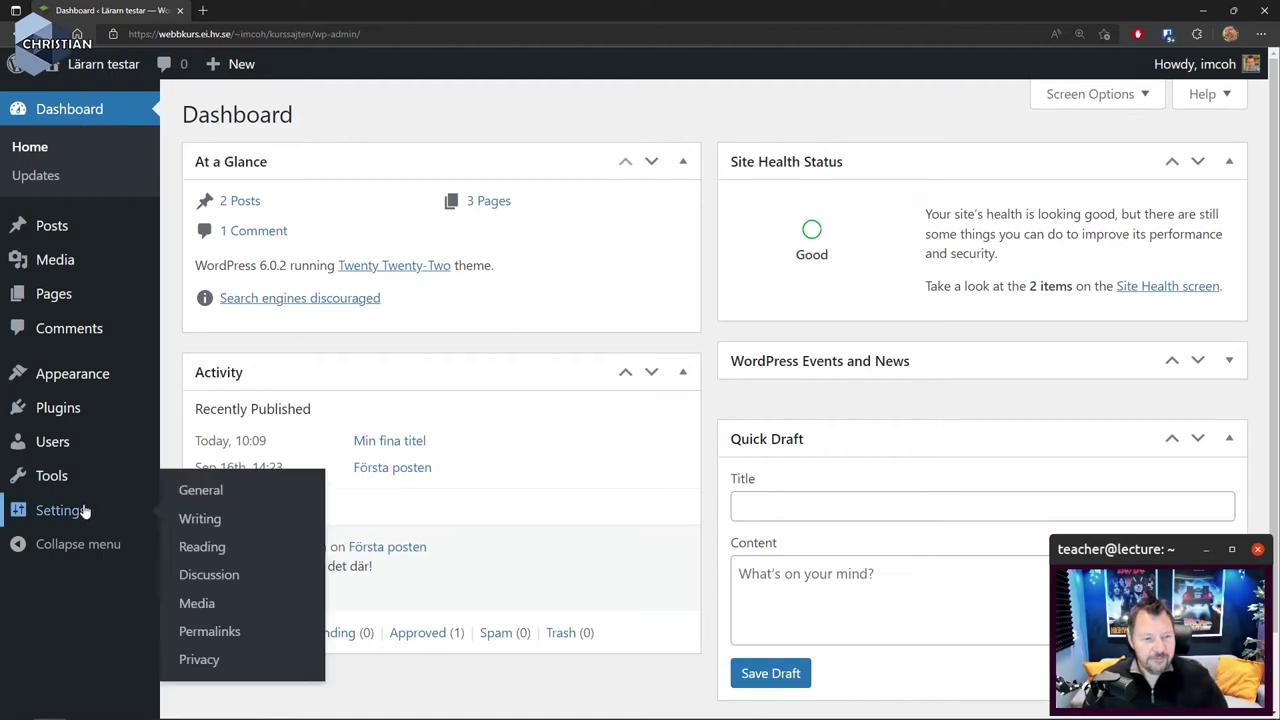
pyautogui.click(197, 604)
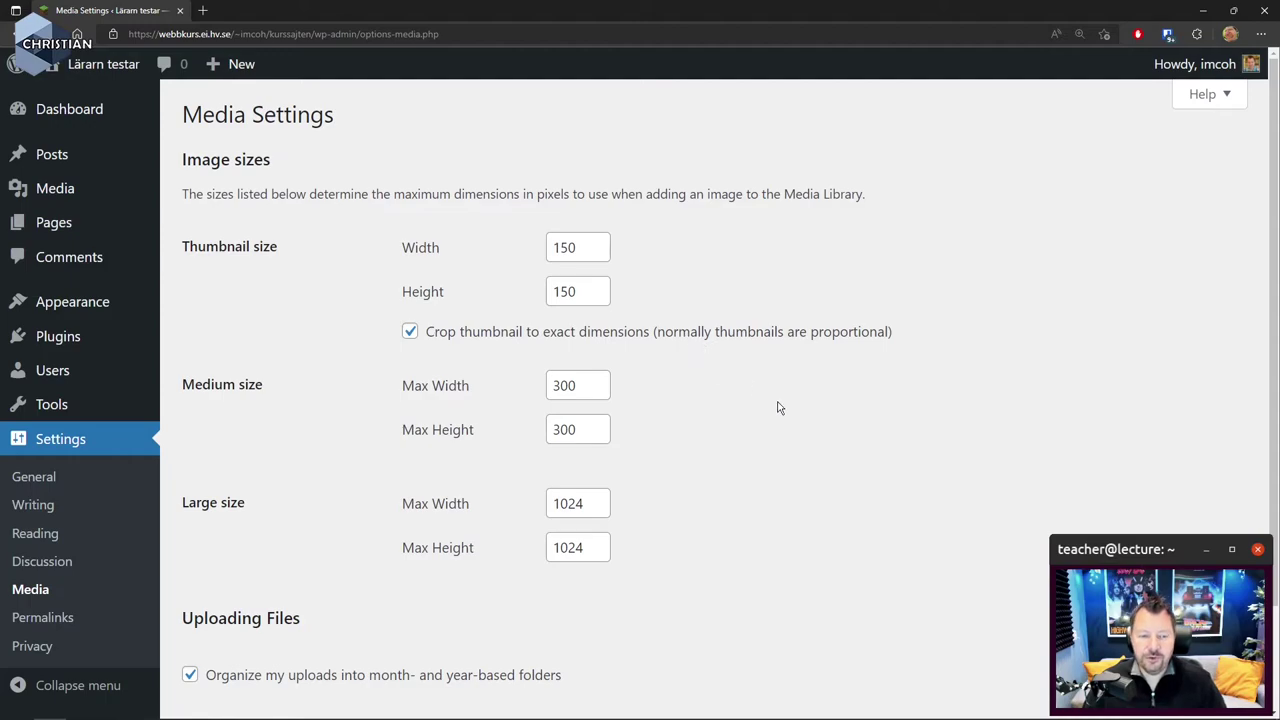
pyautogui.scroll(-1, 780, 408)
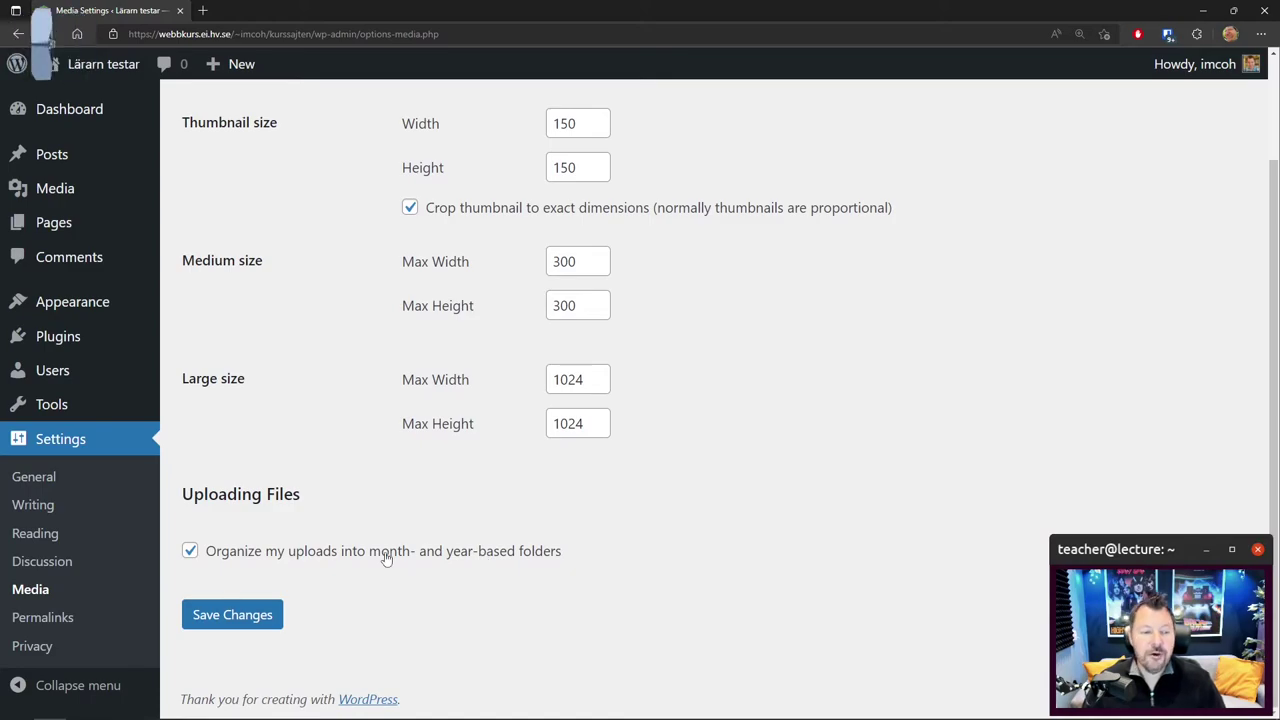
# Open the Permalink settings and examine the available URL structures, especially the Month and name example.
pyautogui.click(42, 618)
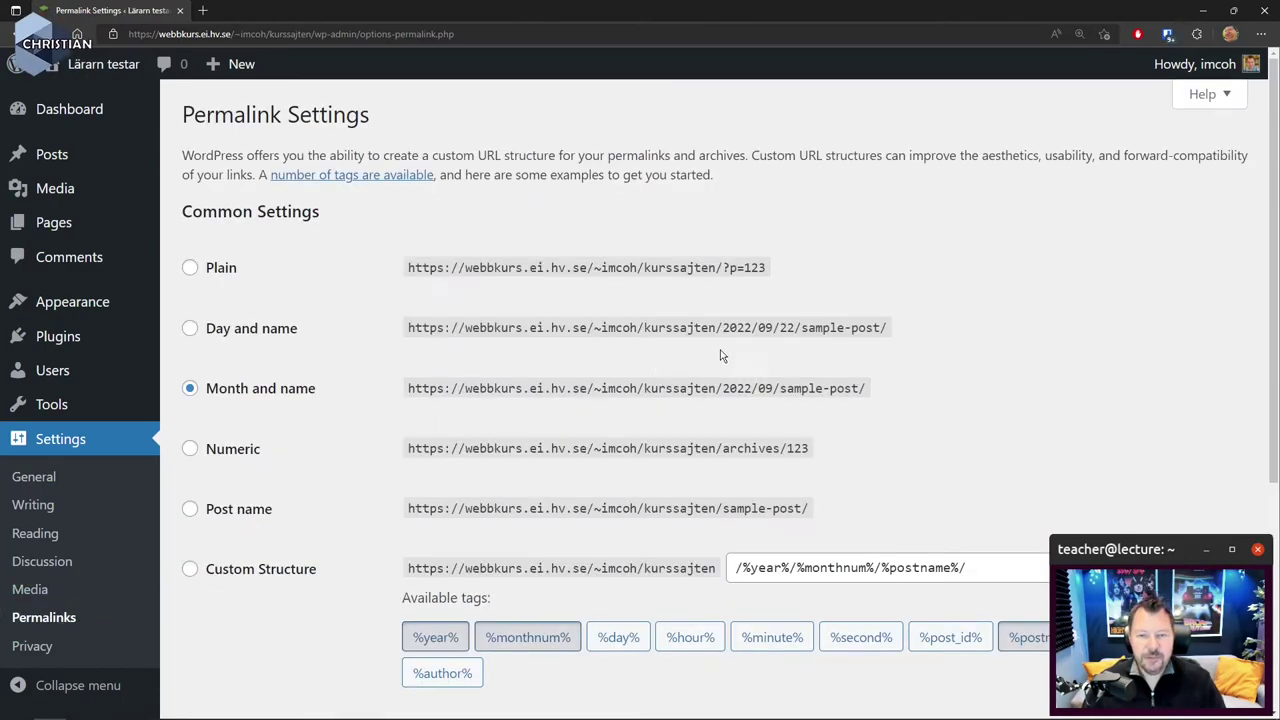
pyautogui.moveTo(716, 388); pyautogui.dragTo(877, 392)
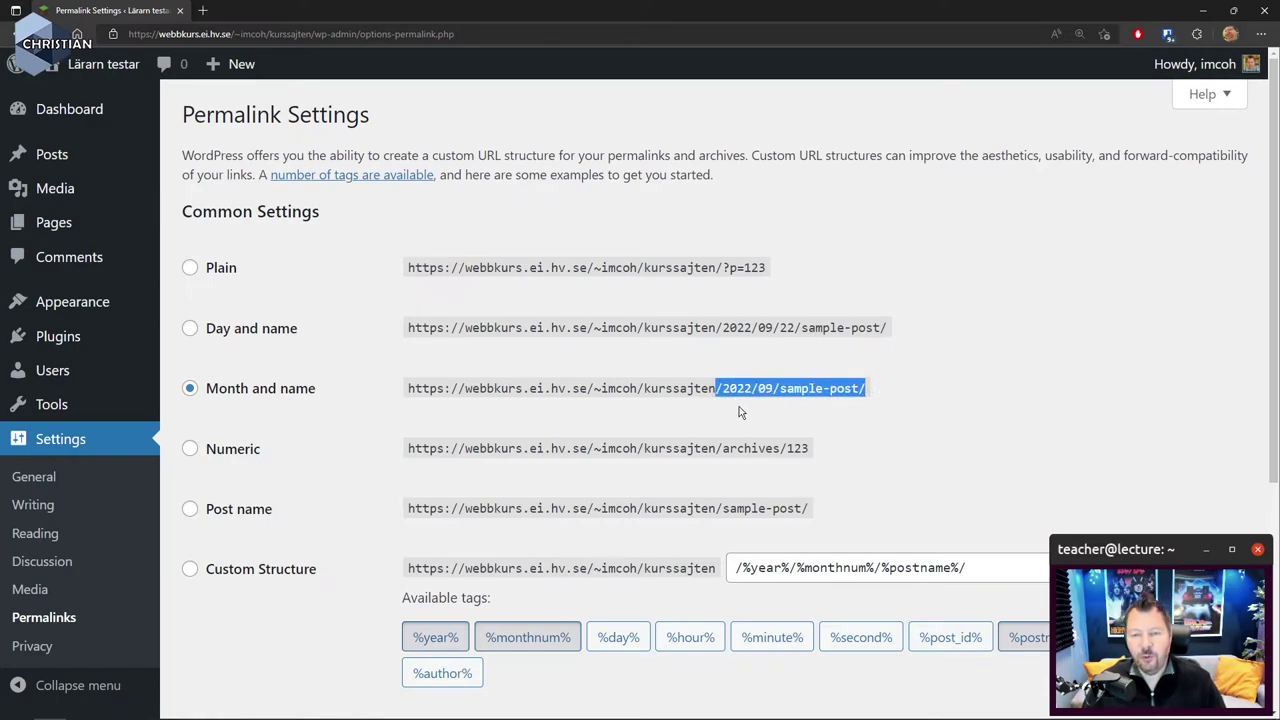
pyautogui.doubleClick(818, 392)
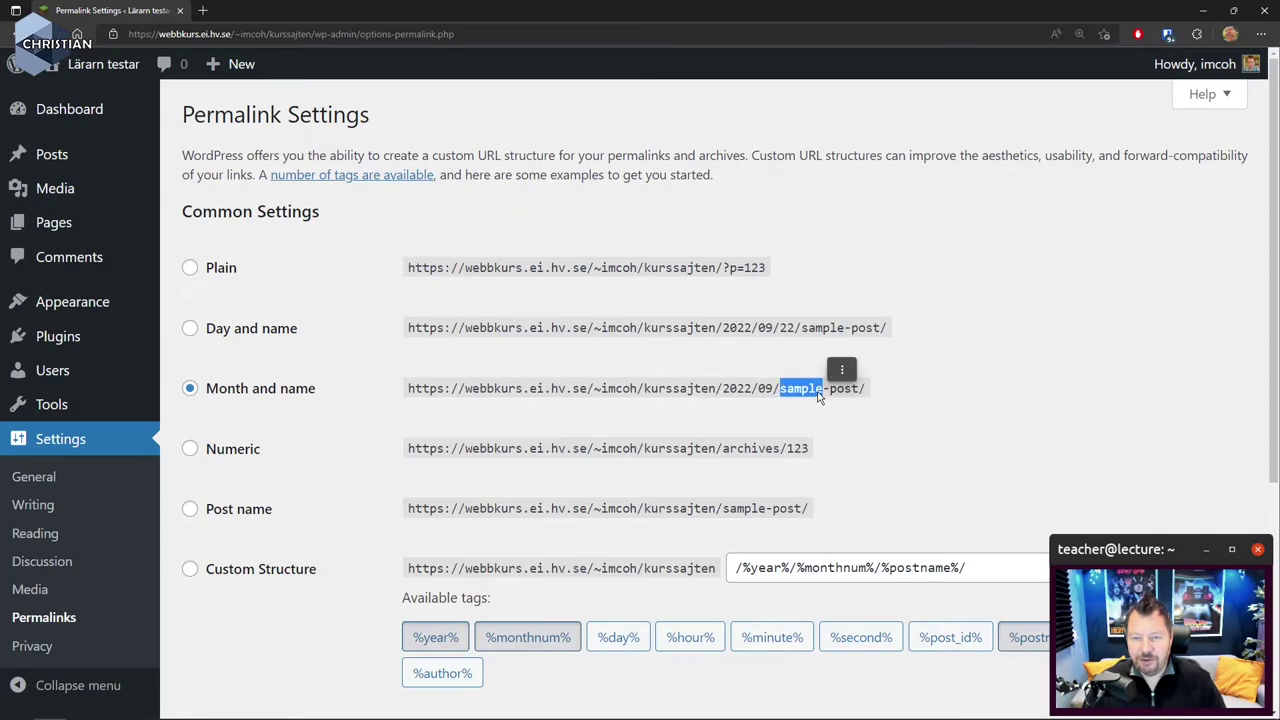
pyautogui.click(897, 430)
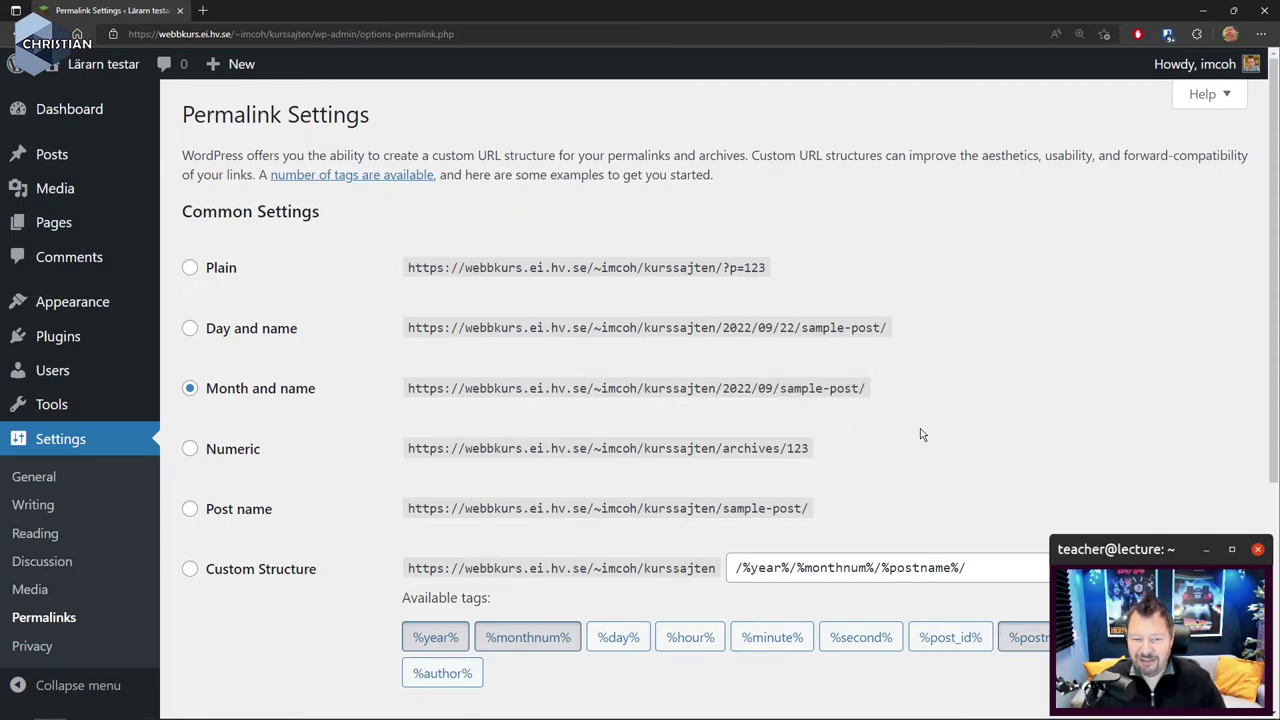
pyautogui.scroll(-2, 922, 431)
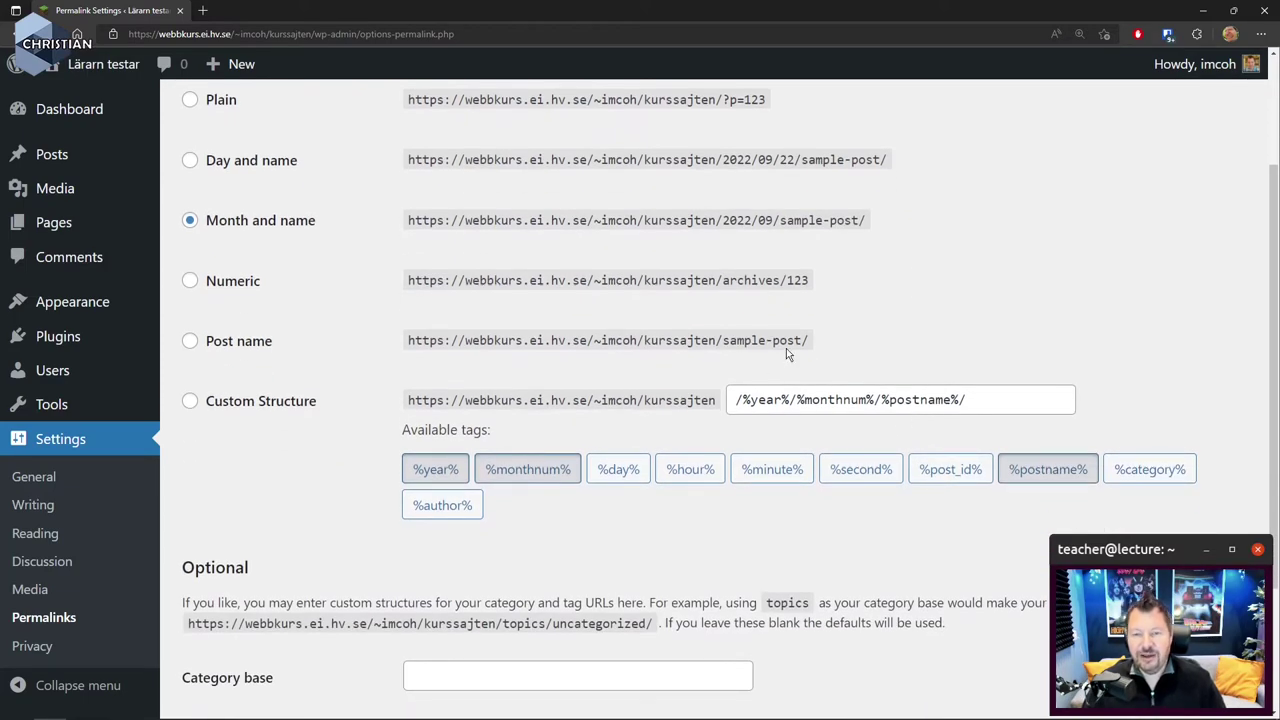
# Try building a custom permalink structure from the available tags as /%postname%/%hour%/%second%/.
pyautogui.scroll(-2, 418, 468)
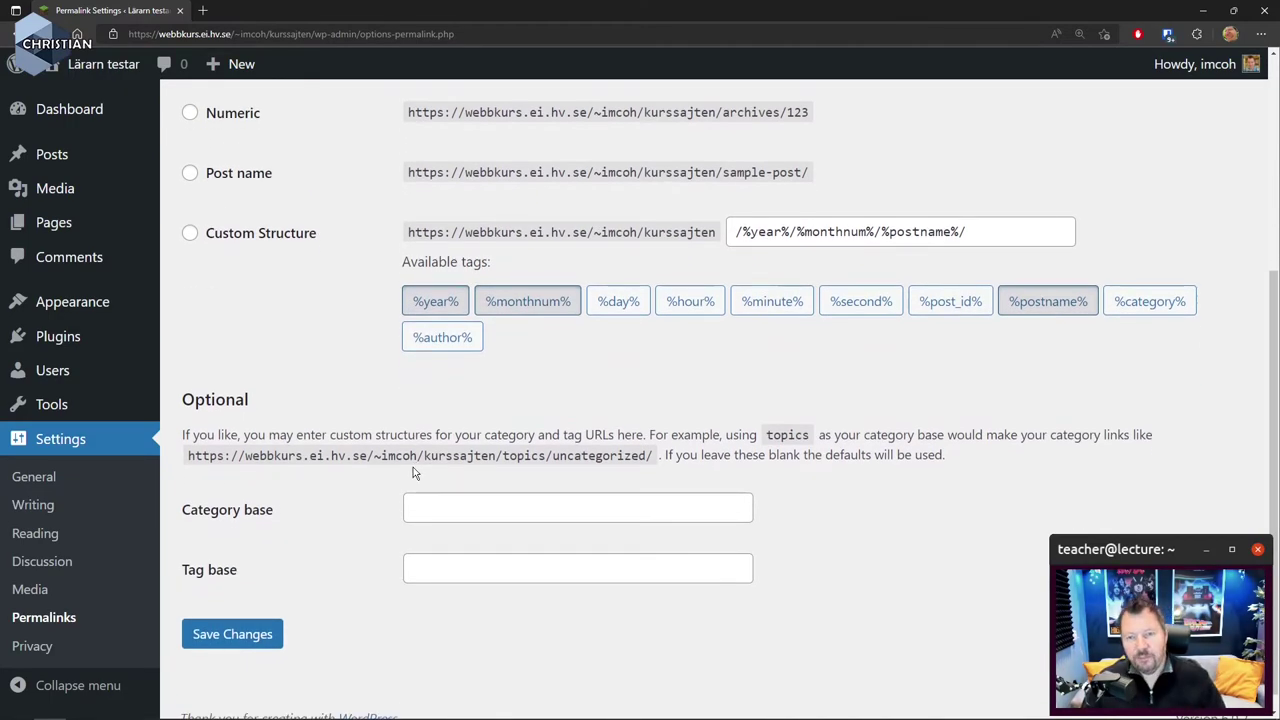
pyautogui.scroll(2, 431, 494)
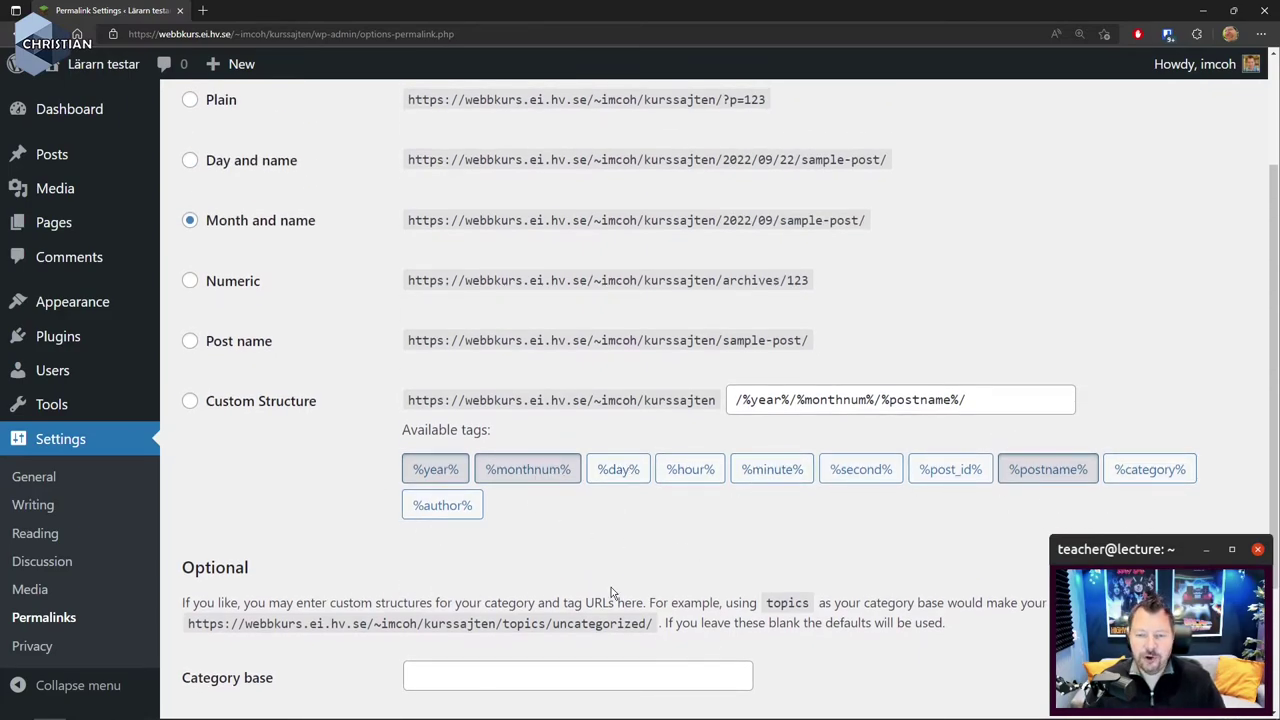
pyautogui.click(428, 469)
pyautogui.click(690, 469)
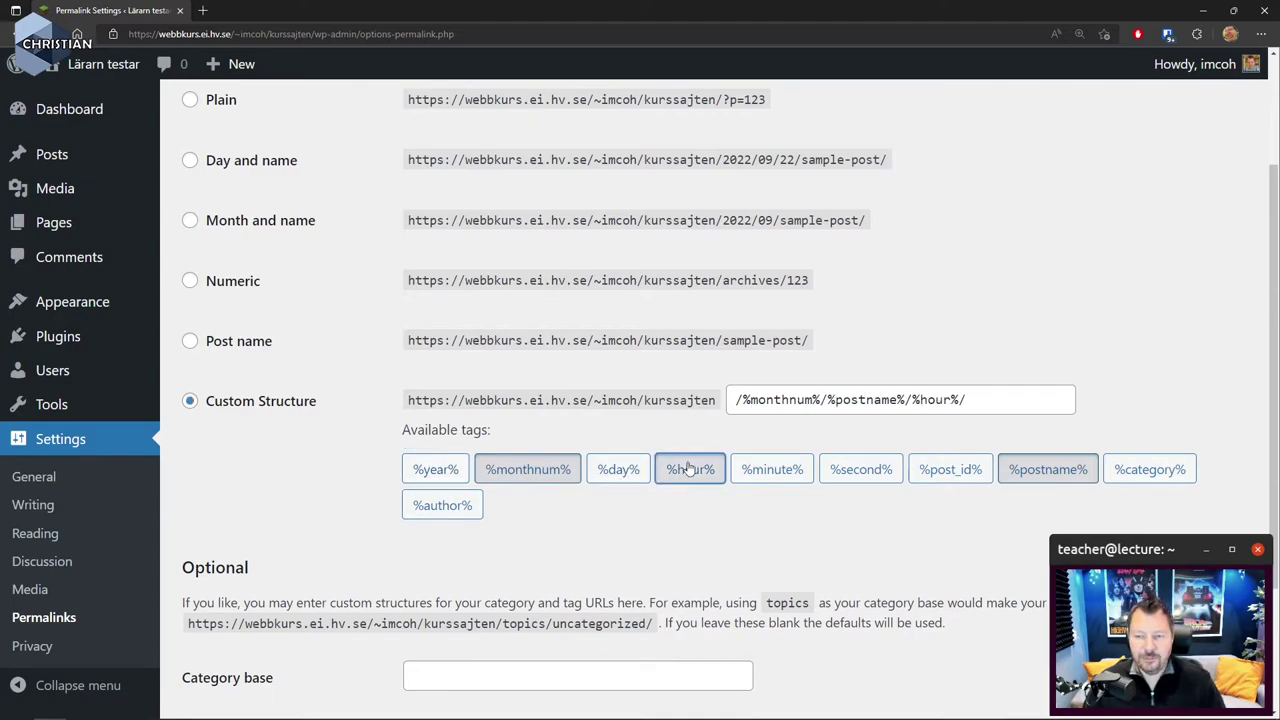
pyautogui.click(553, 469)
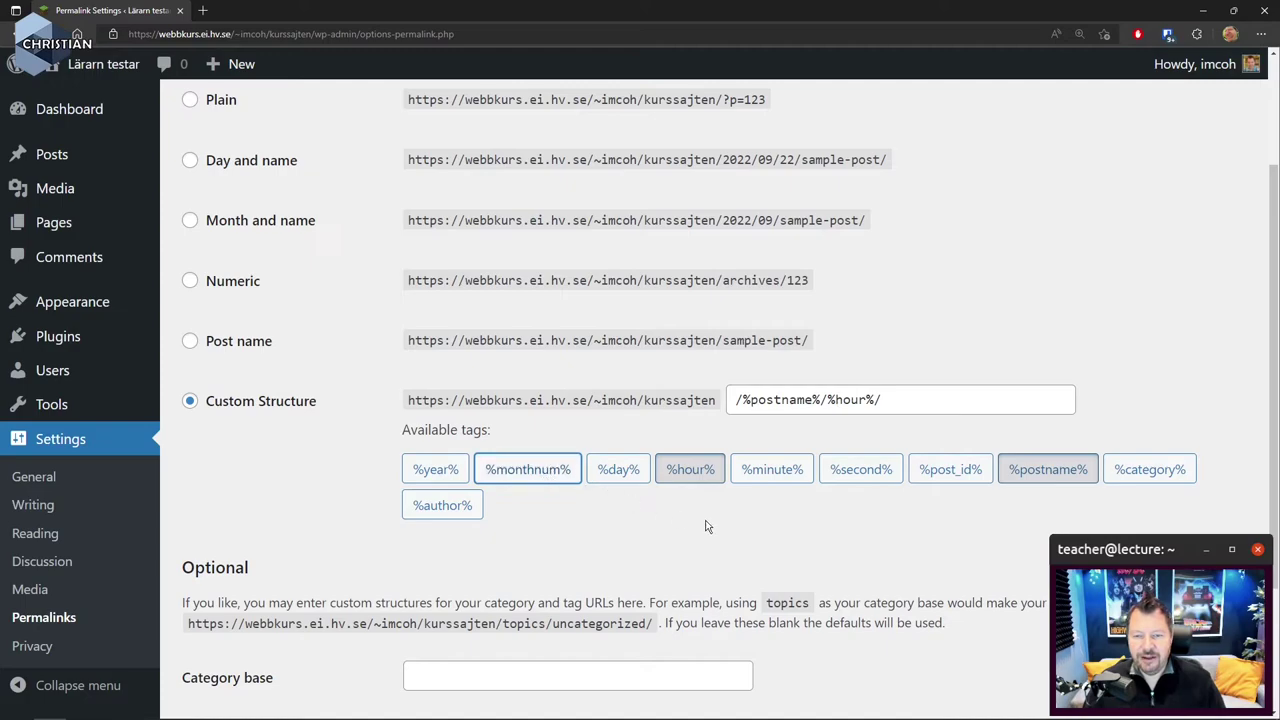
pyautogui.click(870, 479)
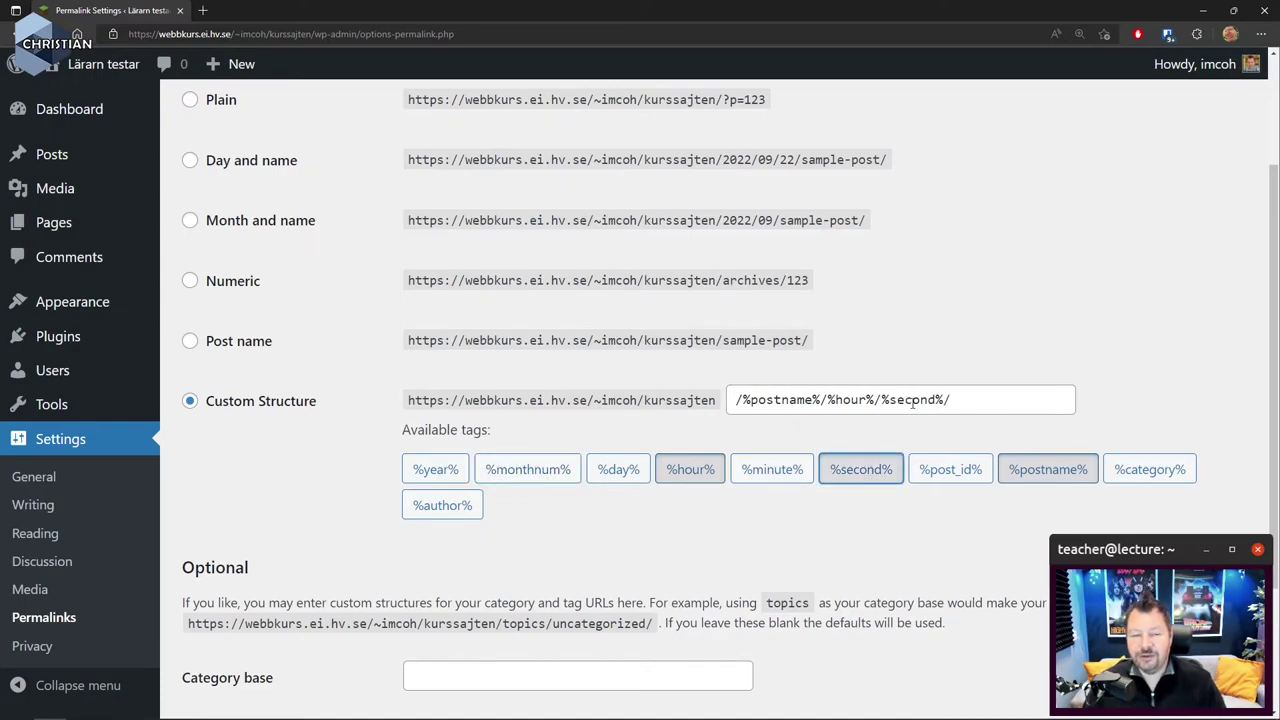
# Reselect the Month and name permalink structure and check the optional category and tag base settings.
pyautogui.click(188, 168)
pyautogui.click(189, 220)
pyautogui.scroll(-3, 375, 565)
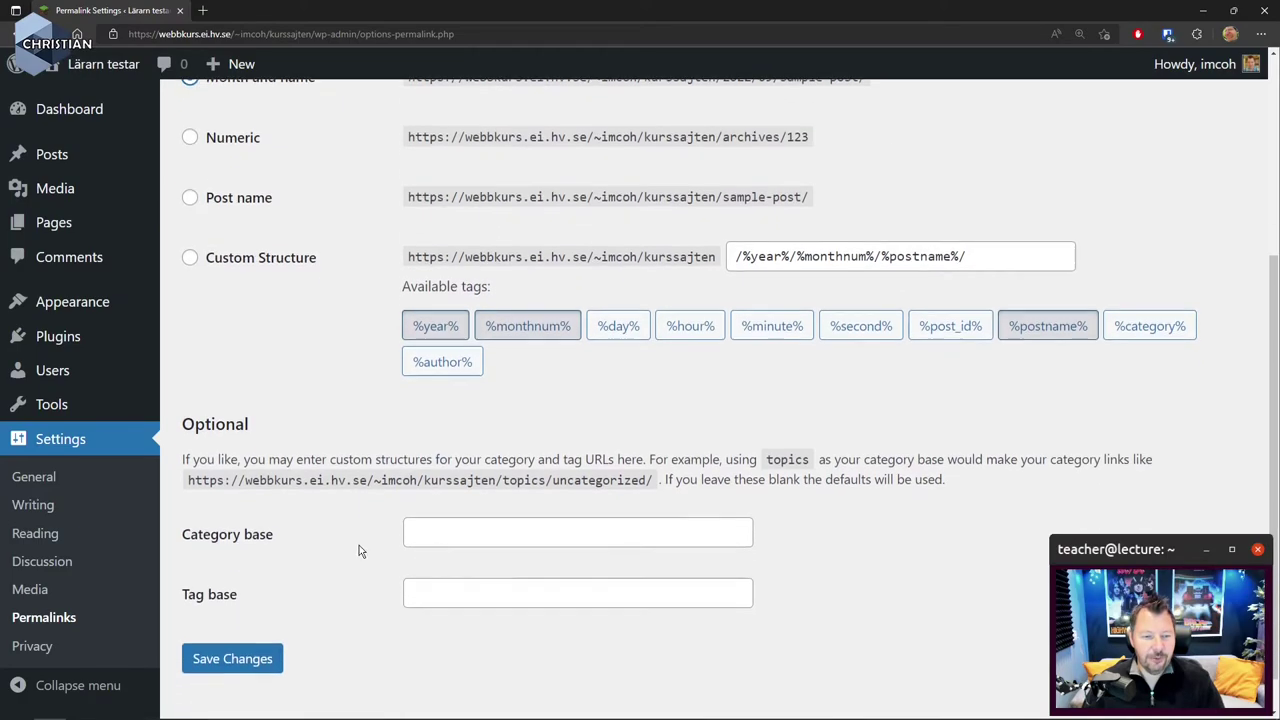
# Open the Privacy settings and review the options for creating or selecting a privacy policy page.
pyautogui.click(40, 648)
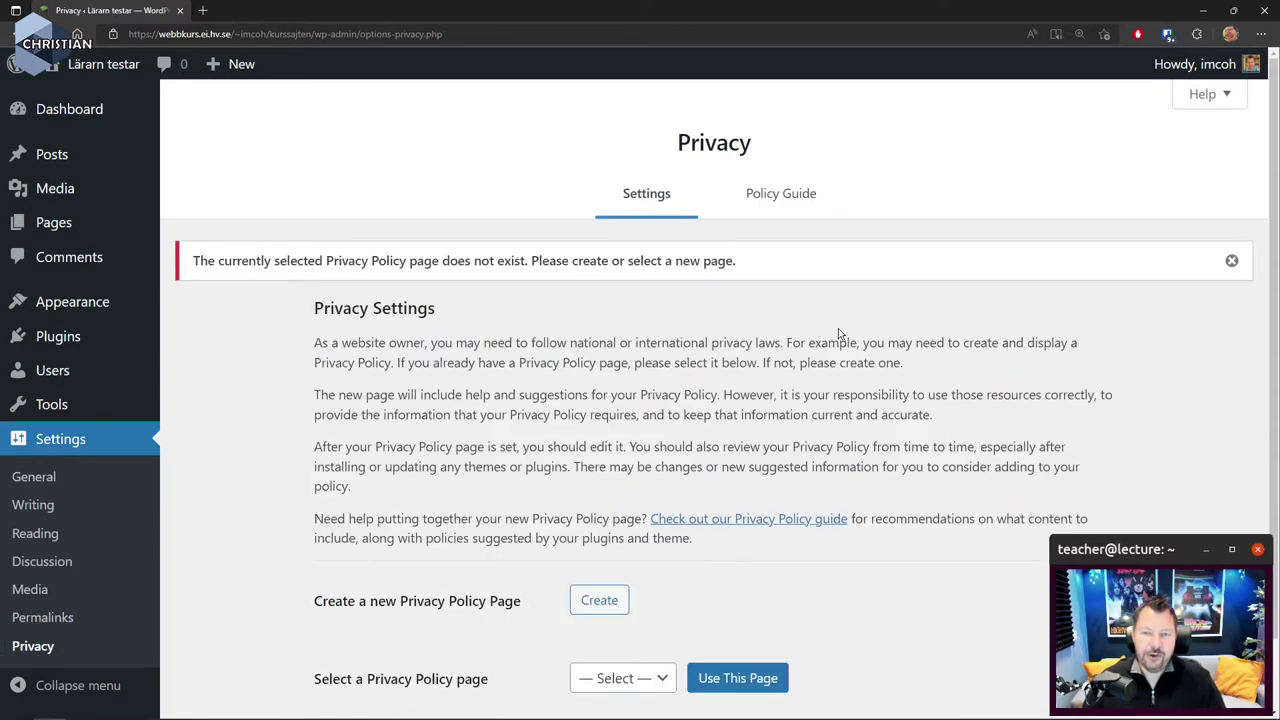
pyautogui.scroll(-1, 806, 358)
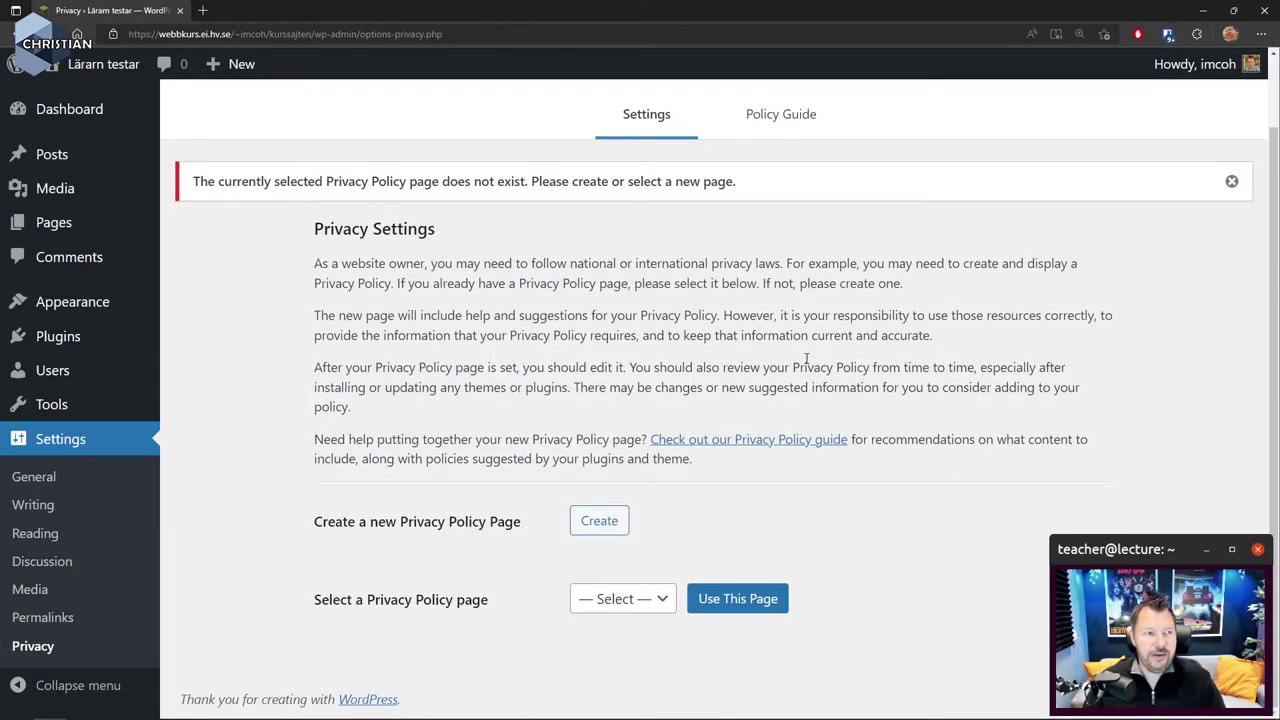
pyautogui.scroll(1, 785, 370)
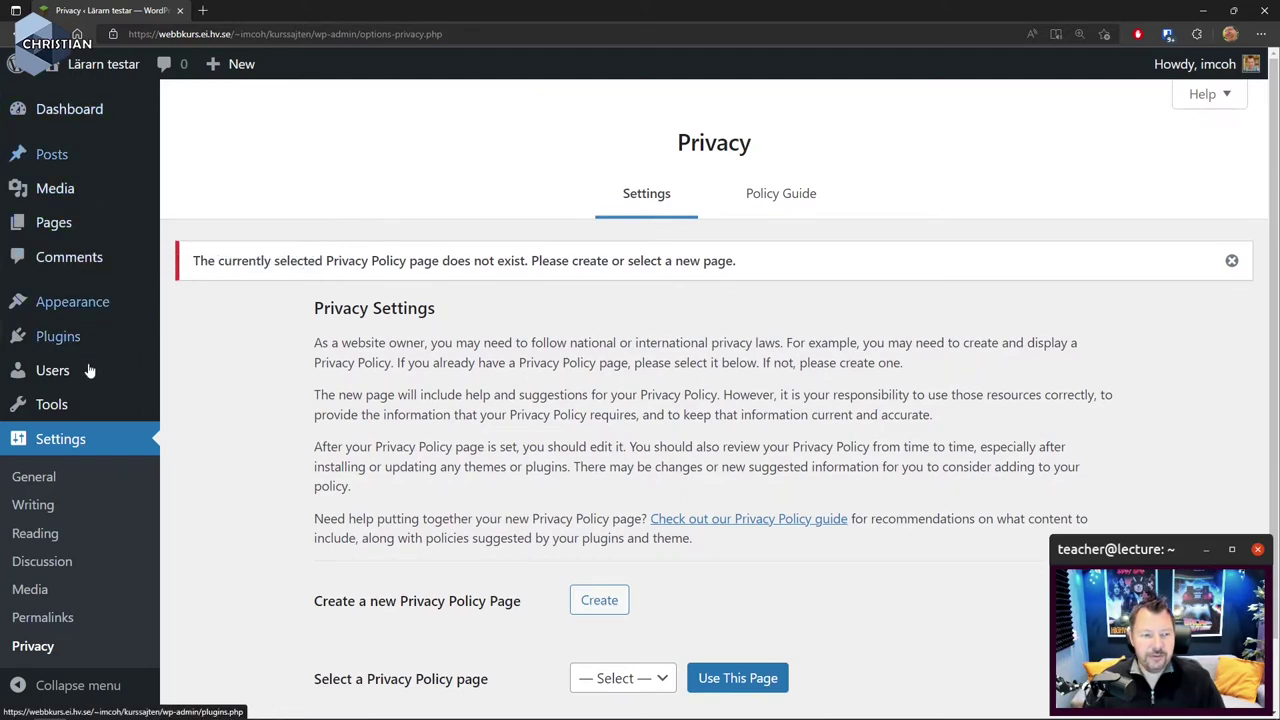
# Open the beta site Editor for the current theme and look through the Tjänster page layout from header to footer.
pyautogui.moveTo(70, 400)
pyautogui.moveTo(103, 310)
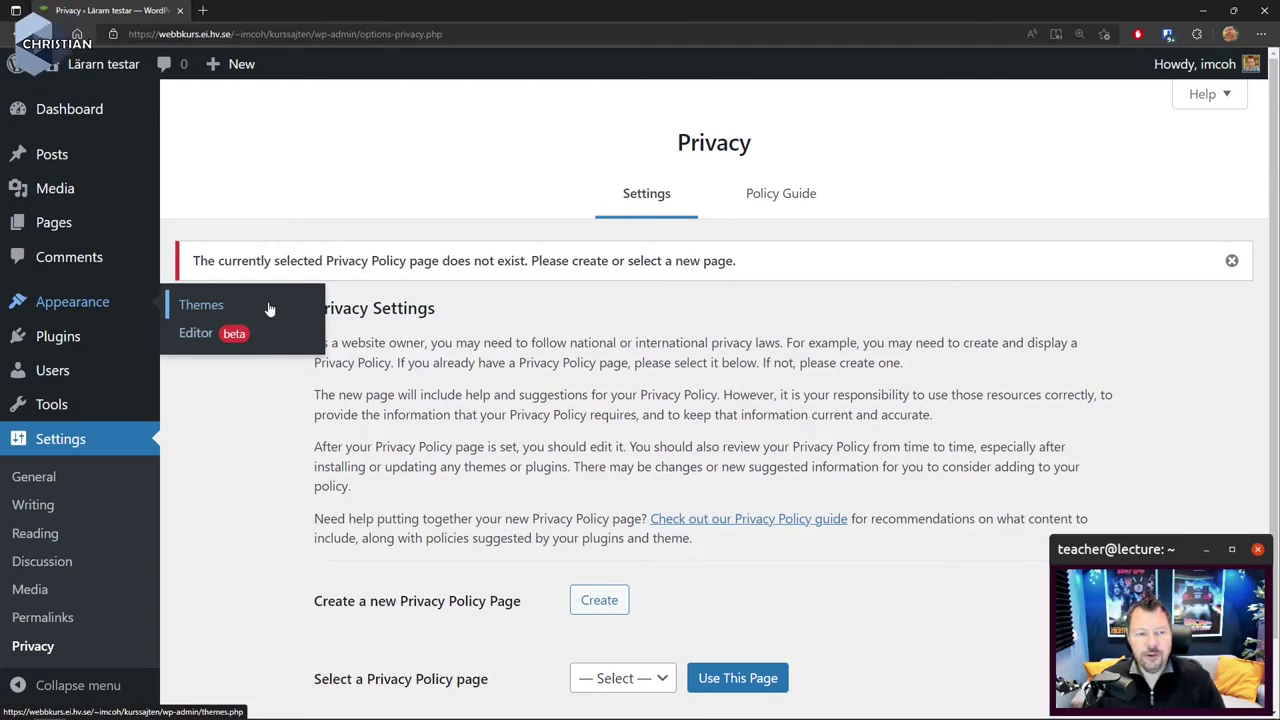
pyautogui.click(197, 338)
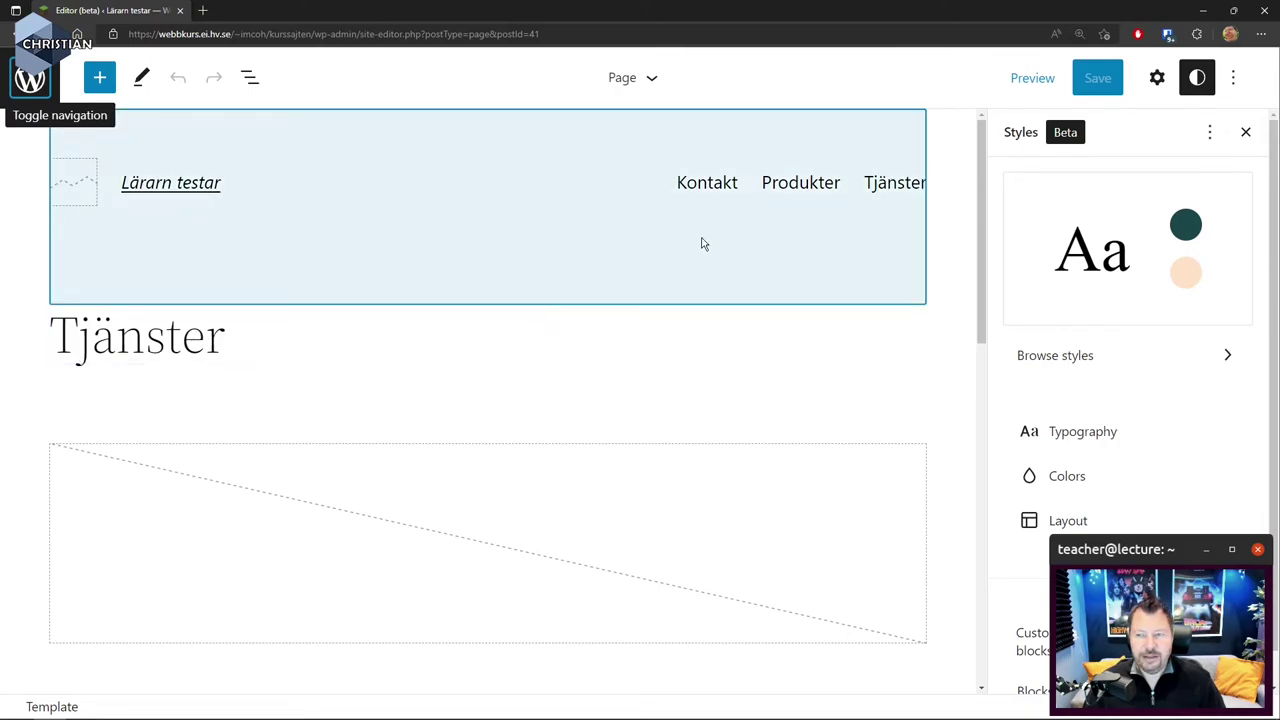
pyautogui.scroll(-10, 528, 595)
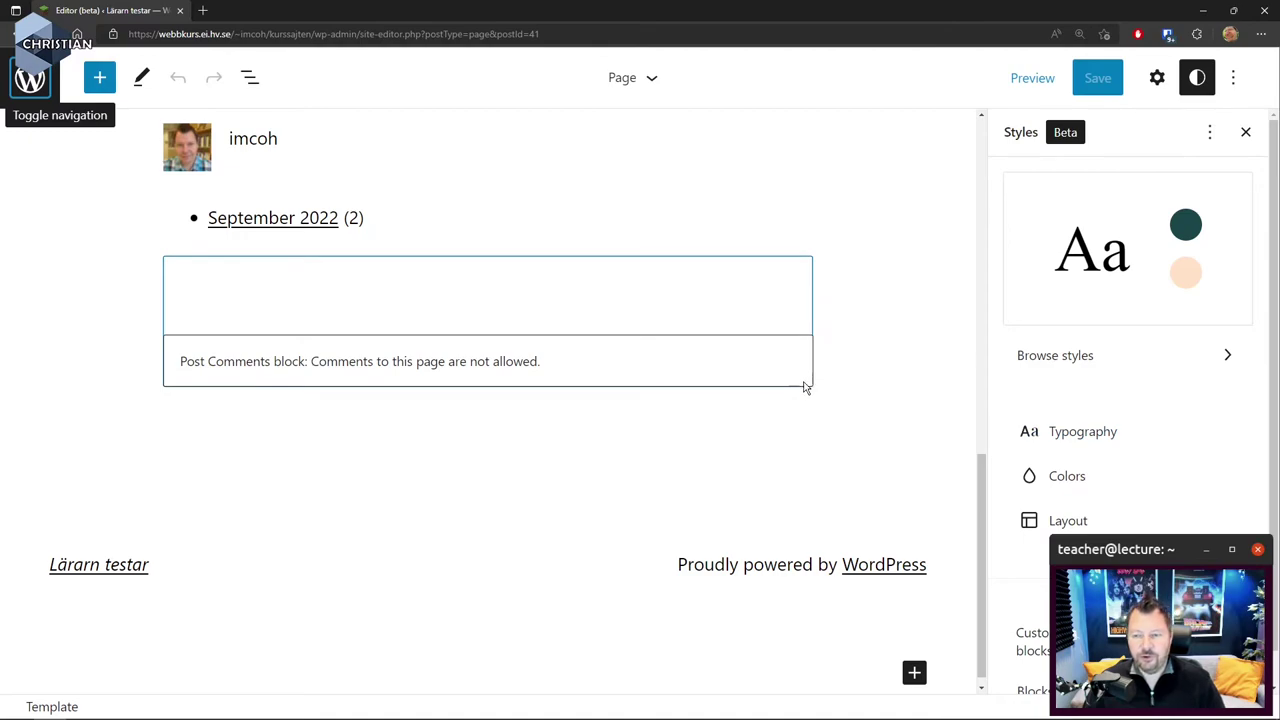
pyautogui.scroll(10, 866, 430)
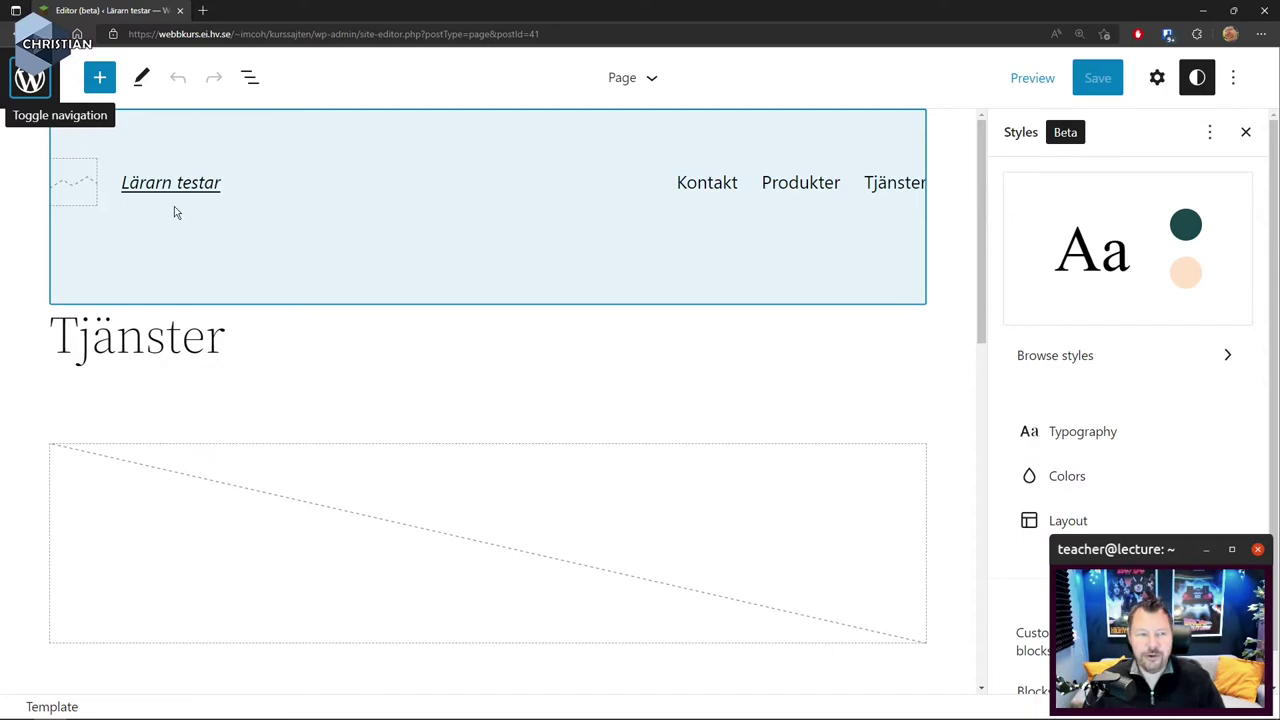
# Show the site editor's navigation and review the lists of template parts and templates.
pyautogui.click(28, 80)
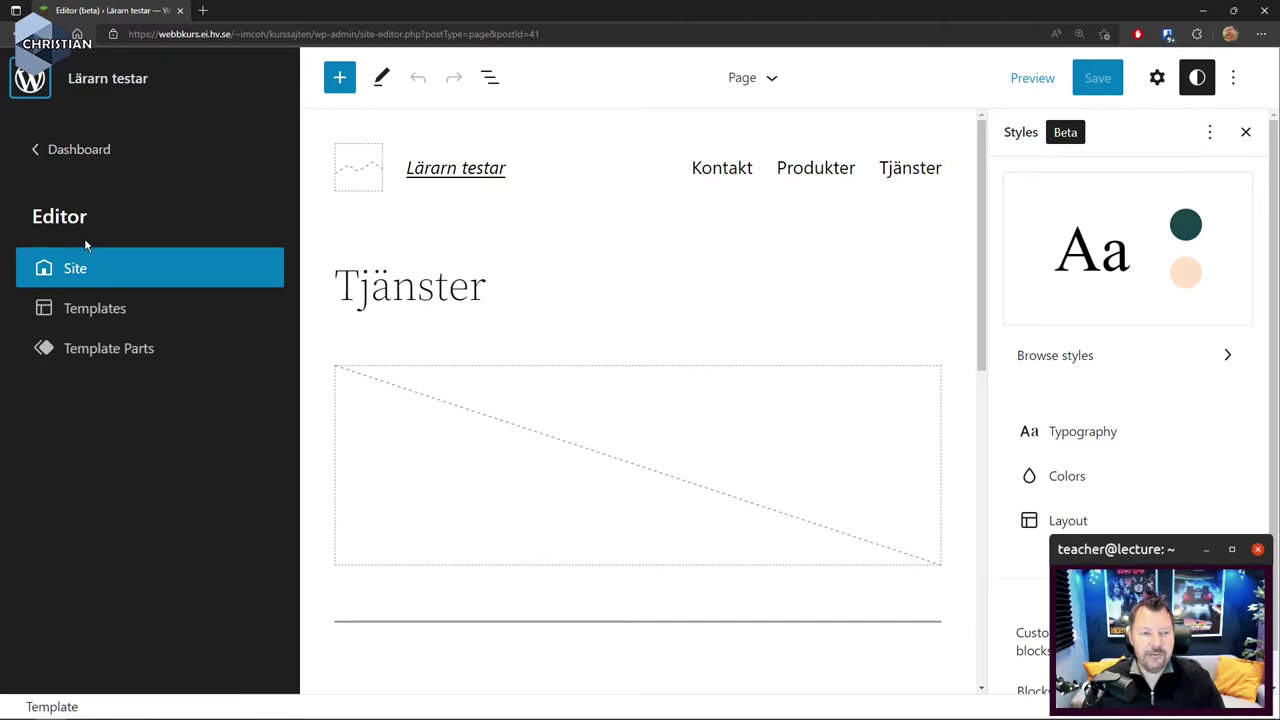
pyautogui.click(98, 352)
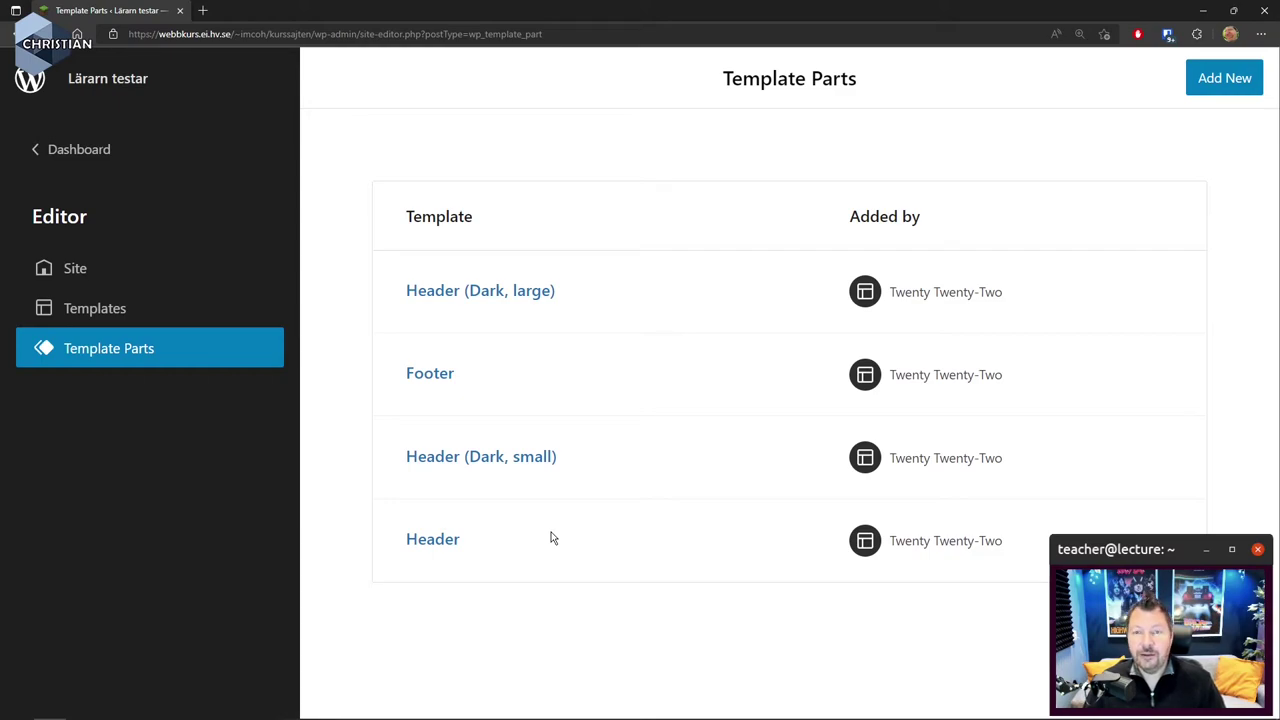
pyautogui.click(109, 313)
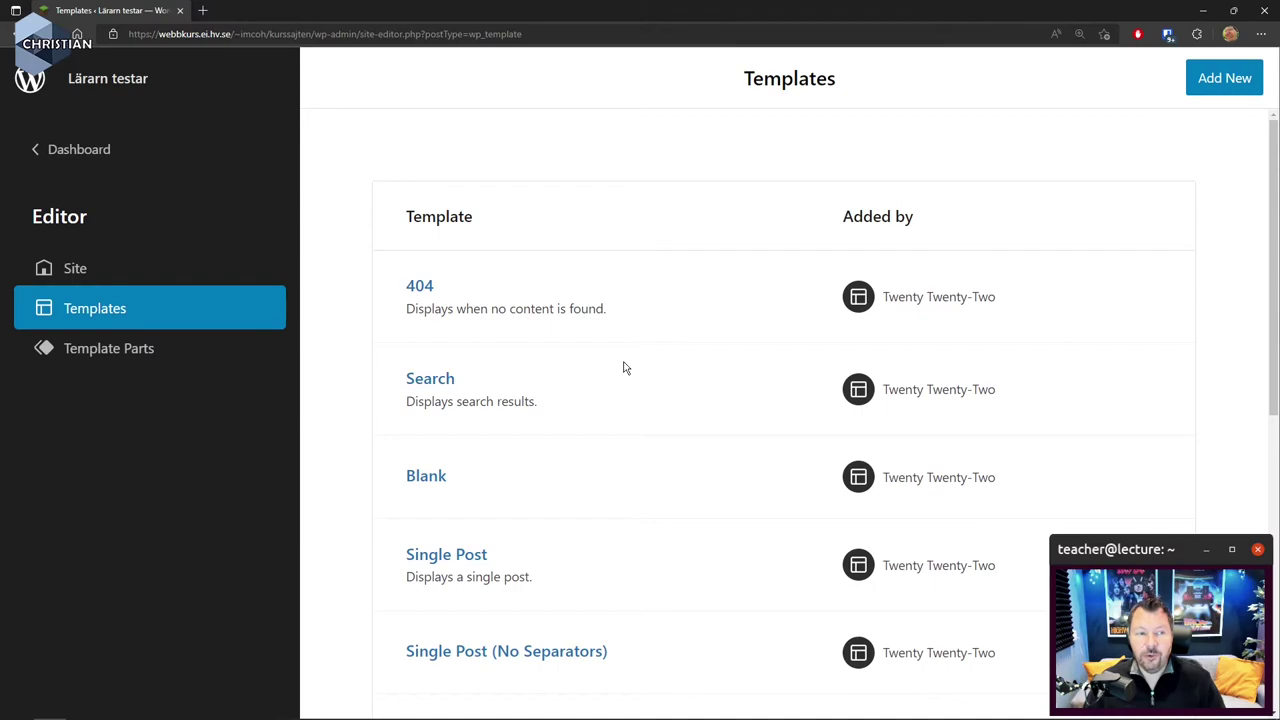
pyautogui.scroll(-5, 623, 368)
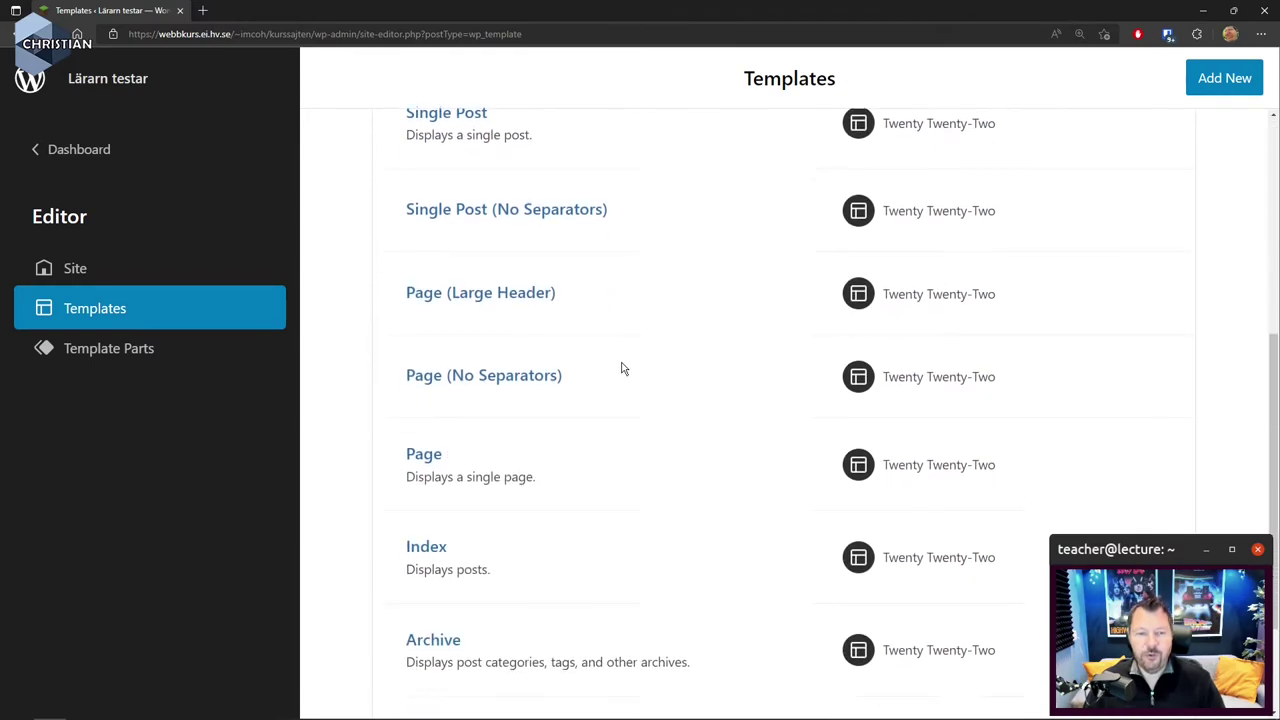
pyautogui.scroll(5, 621, 366)
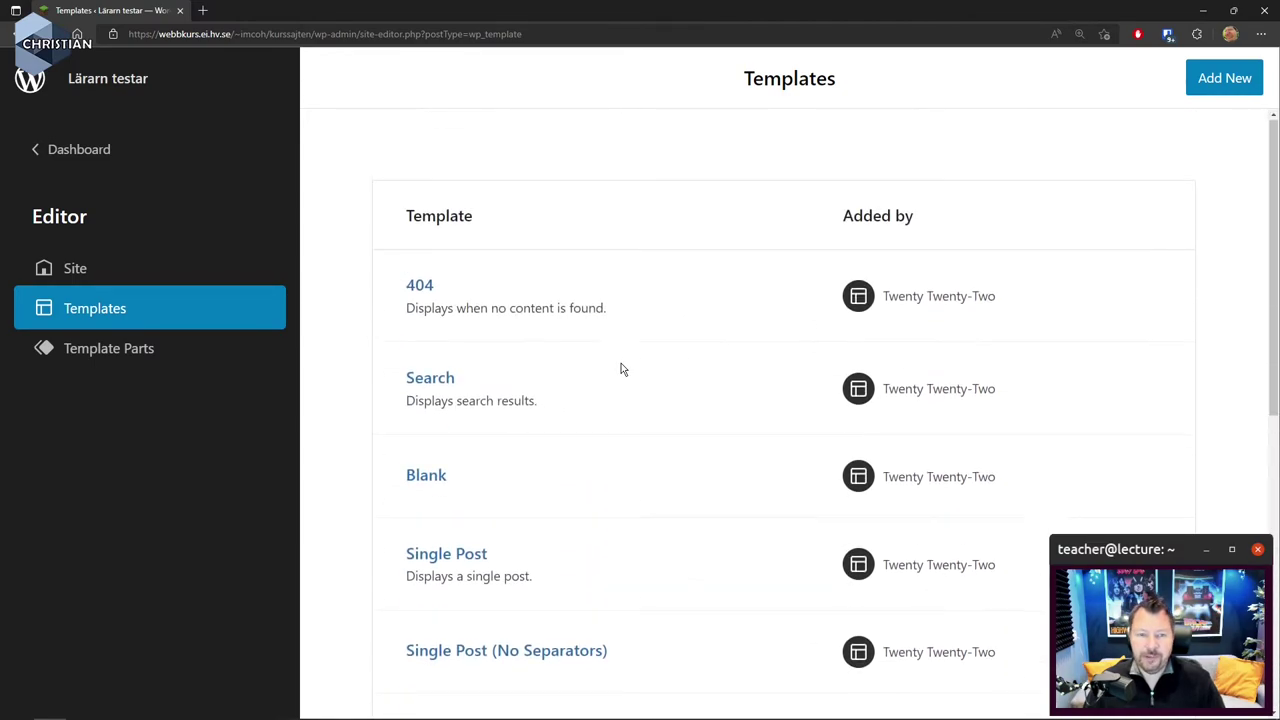
# Return to the admin dashboard, review the Twenty Twenty theme's details among the installed themes and activate it.
pyautogui.click(84, 158)
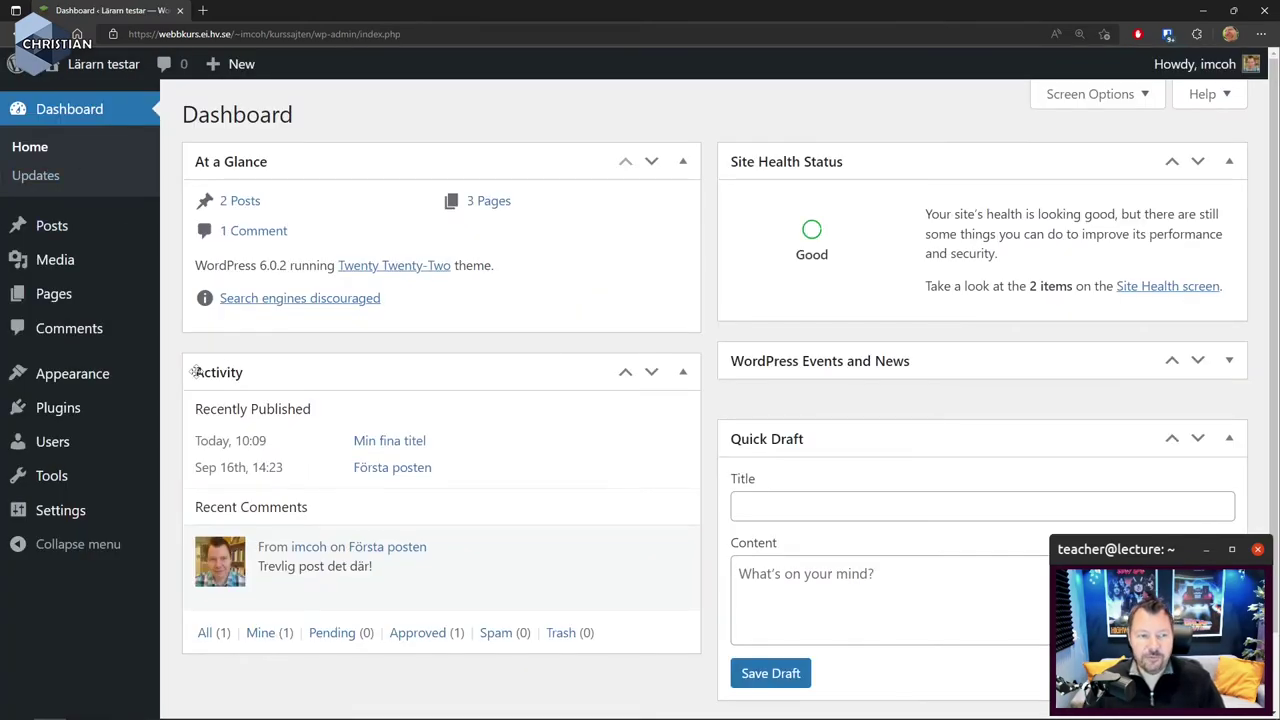
pyautogui.moveTo(108, 386)
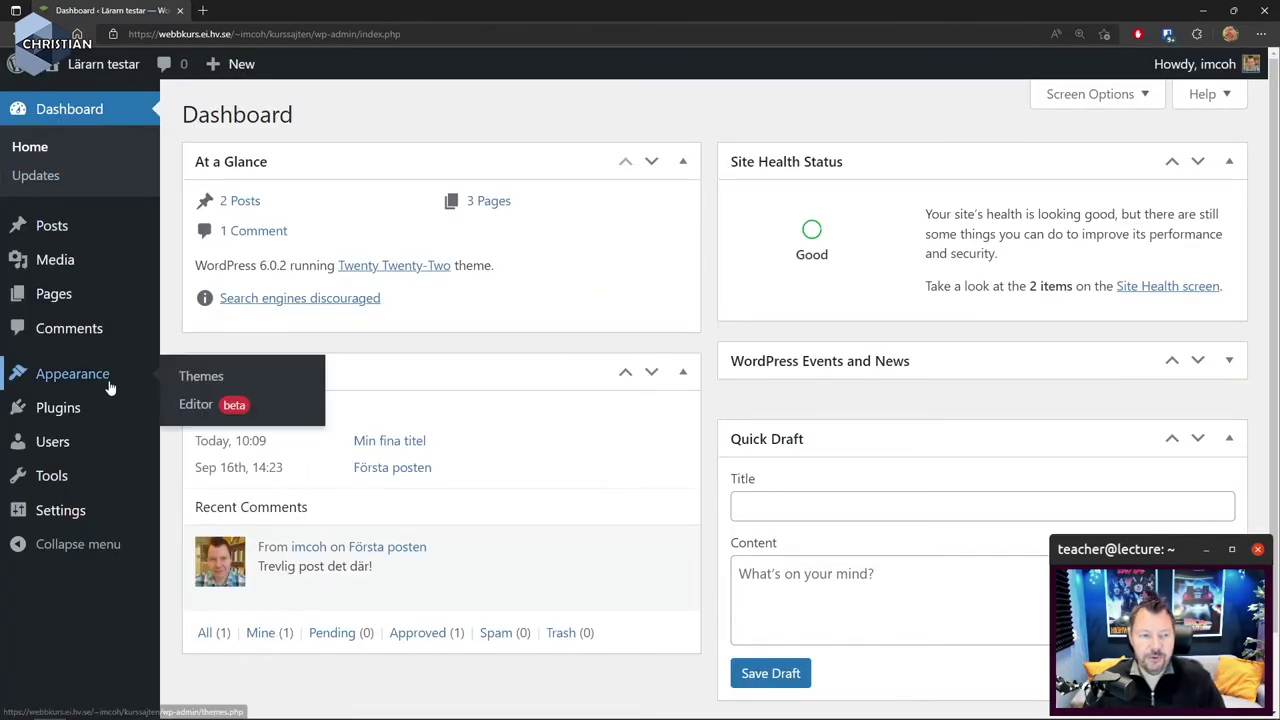
pyautogui.click(205, 378)
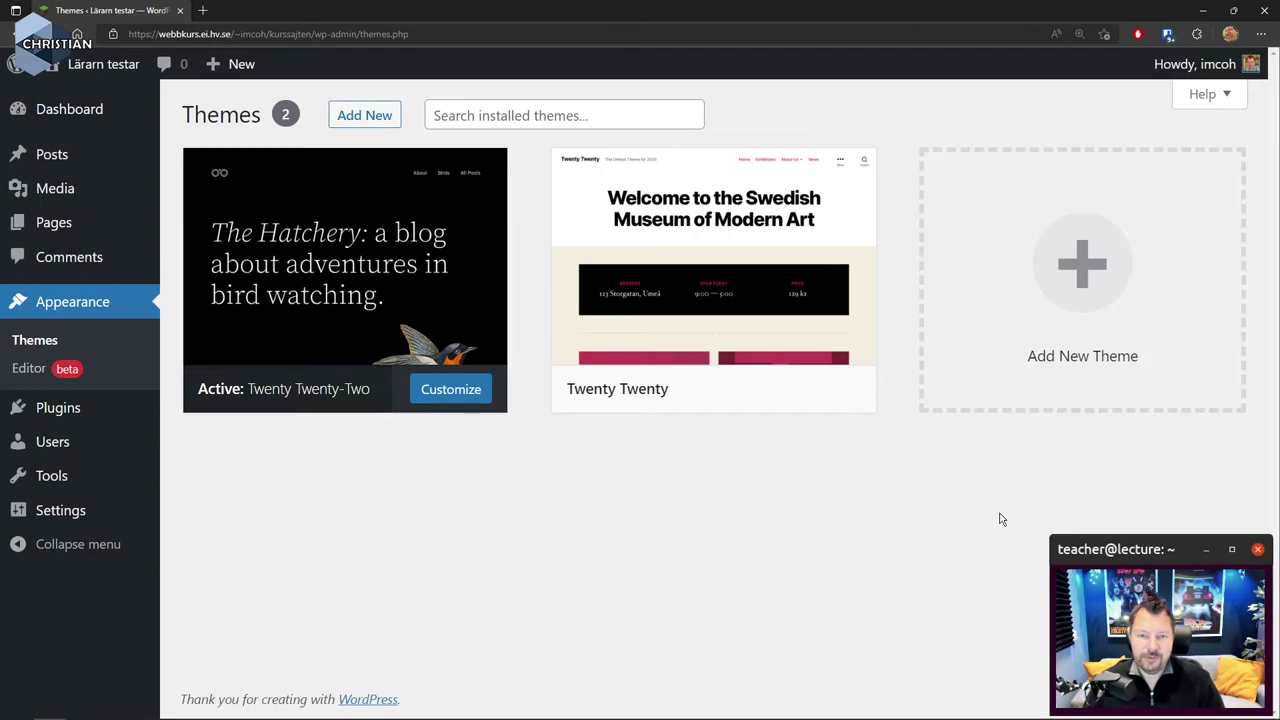
pyautogui.moveTo(297, 345)
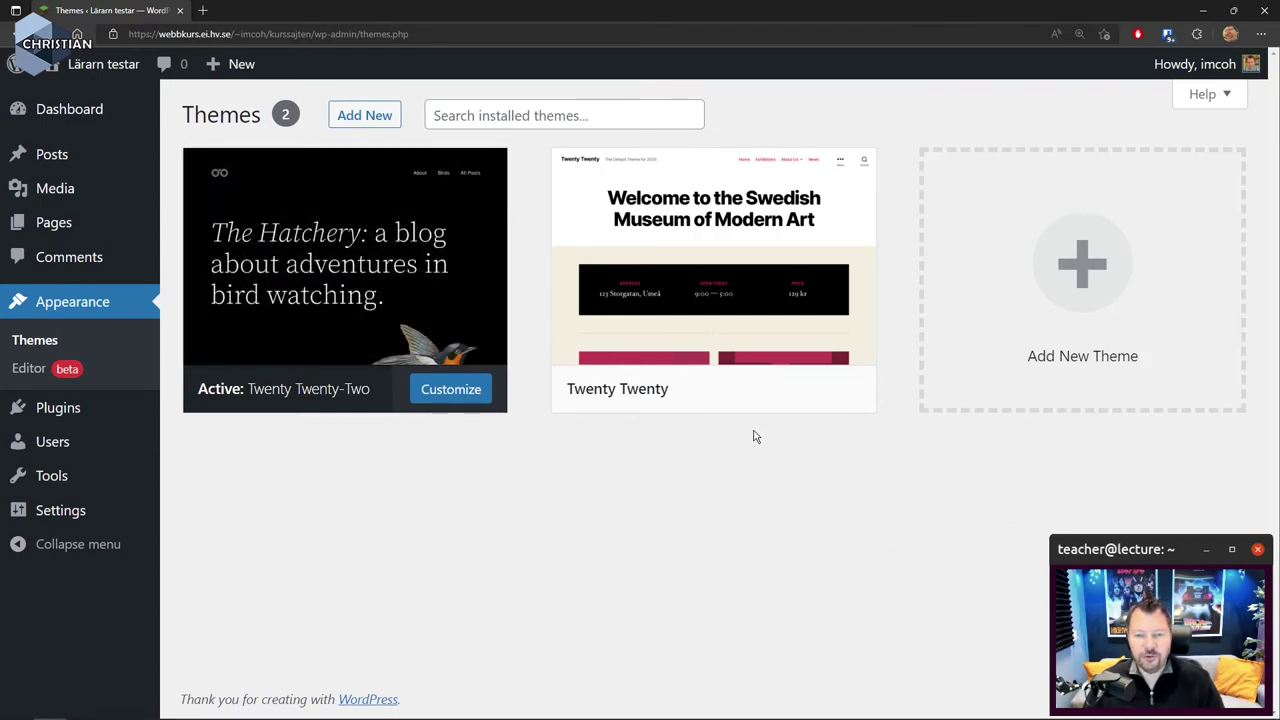
pyautogui.moveTo(730, 262)
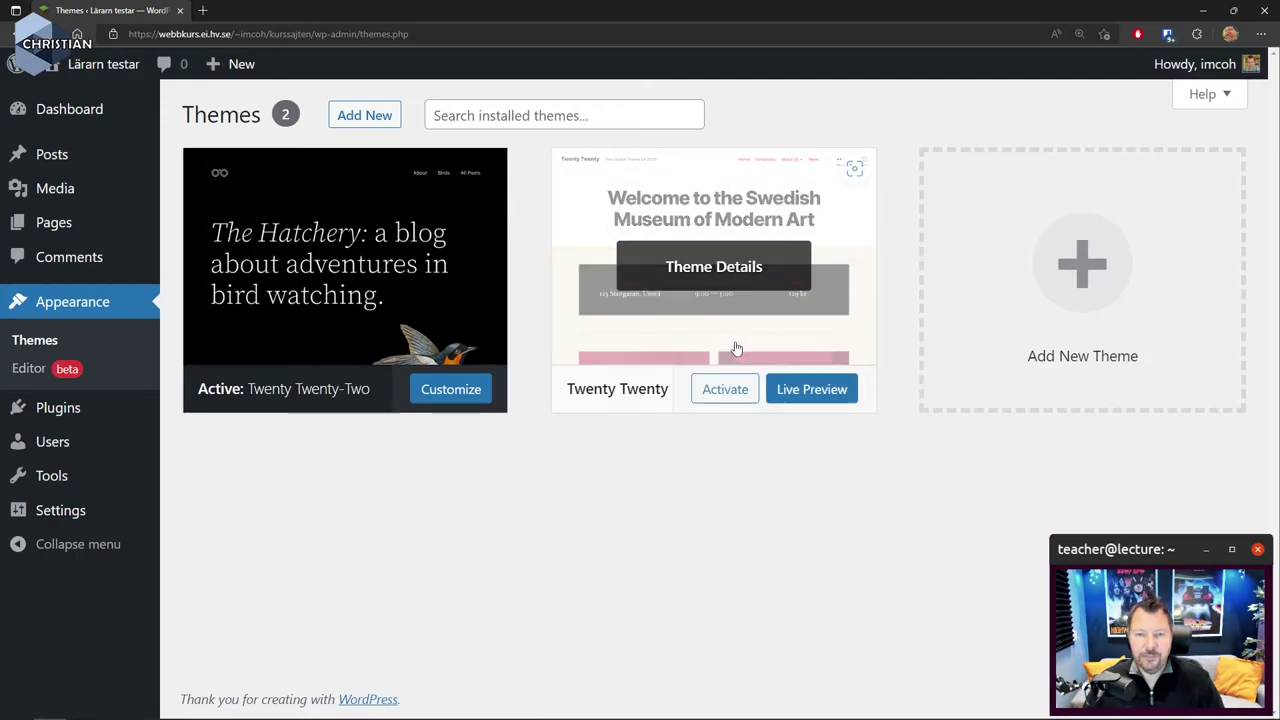
pyautogui.click(729, 268)
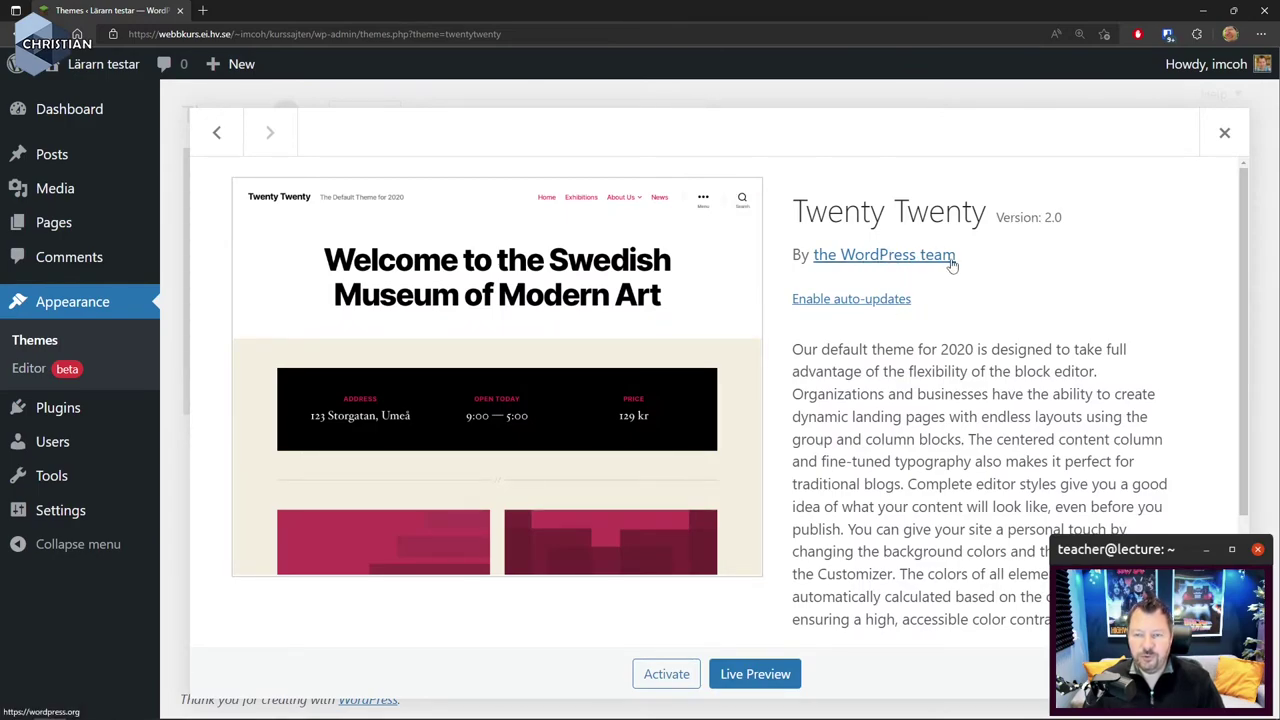
pyautogui.scroll(-3, 985, 374)
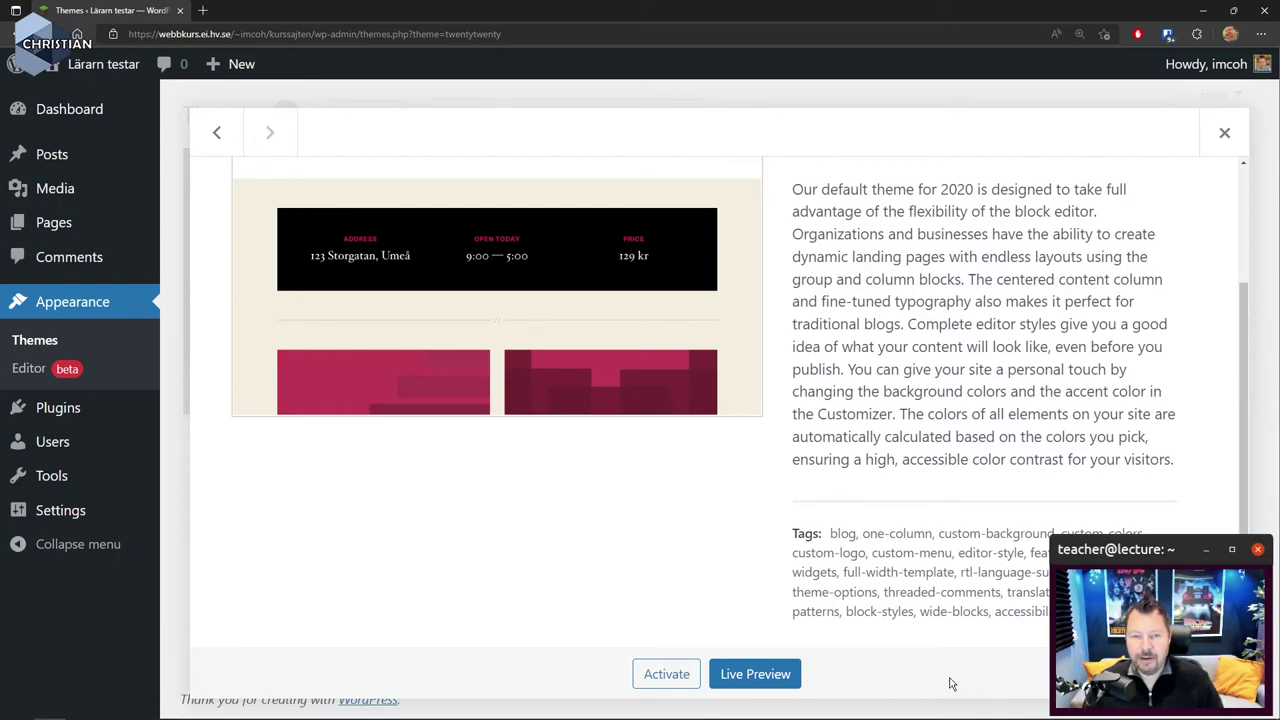
pyautogui.click(657, 675)
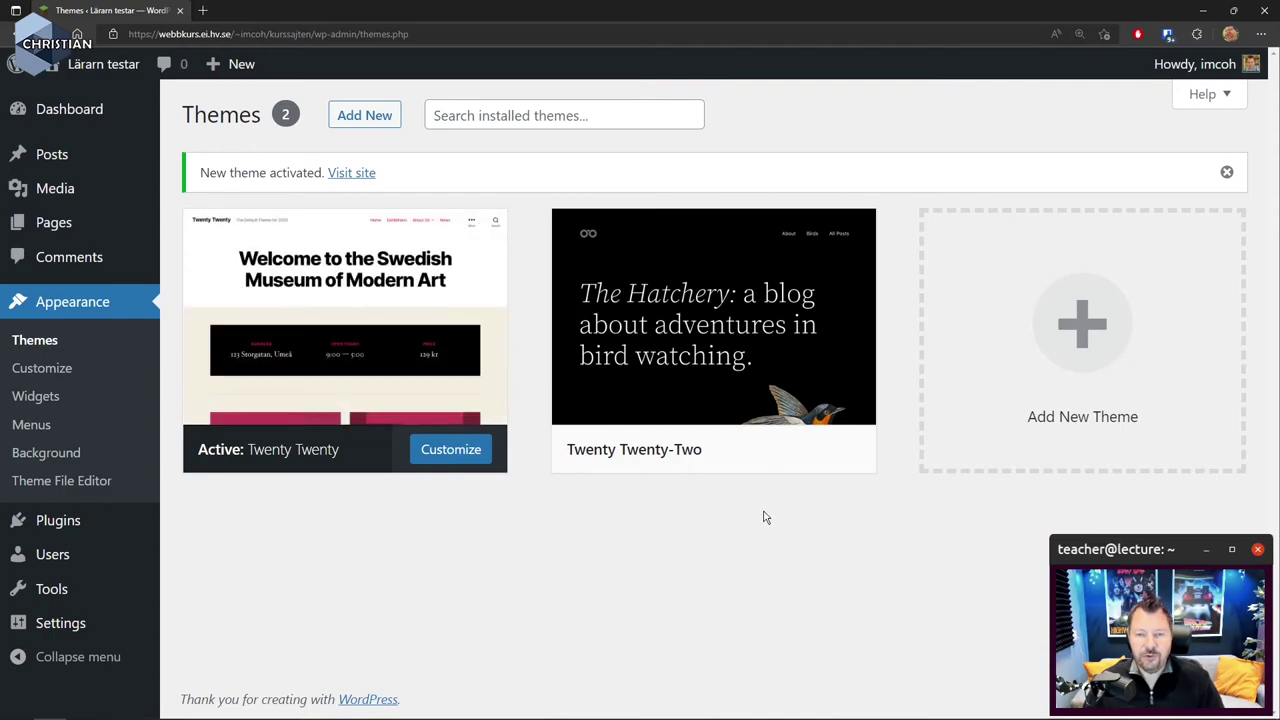
# Visit the public site to look over its homepage in the new theme, and open the Tjänster page for editing.
pyautogui.moveTo(300, 371)
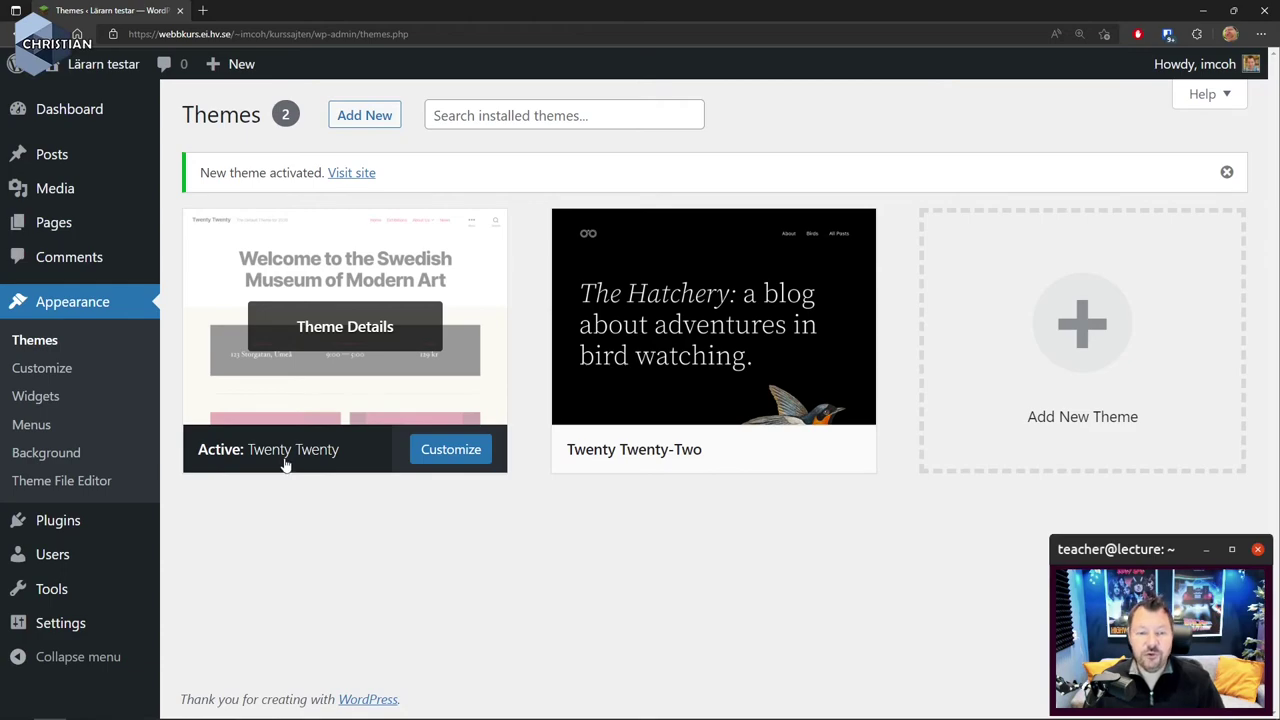
pyautogui.click(370, 174)
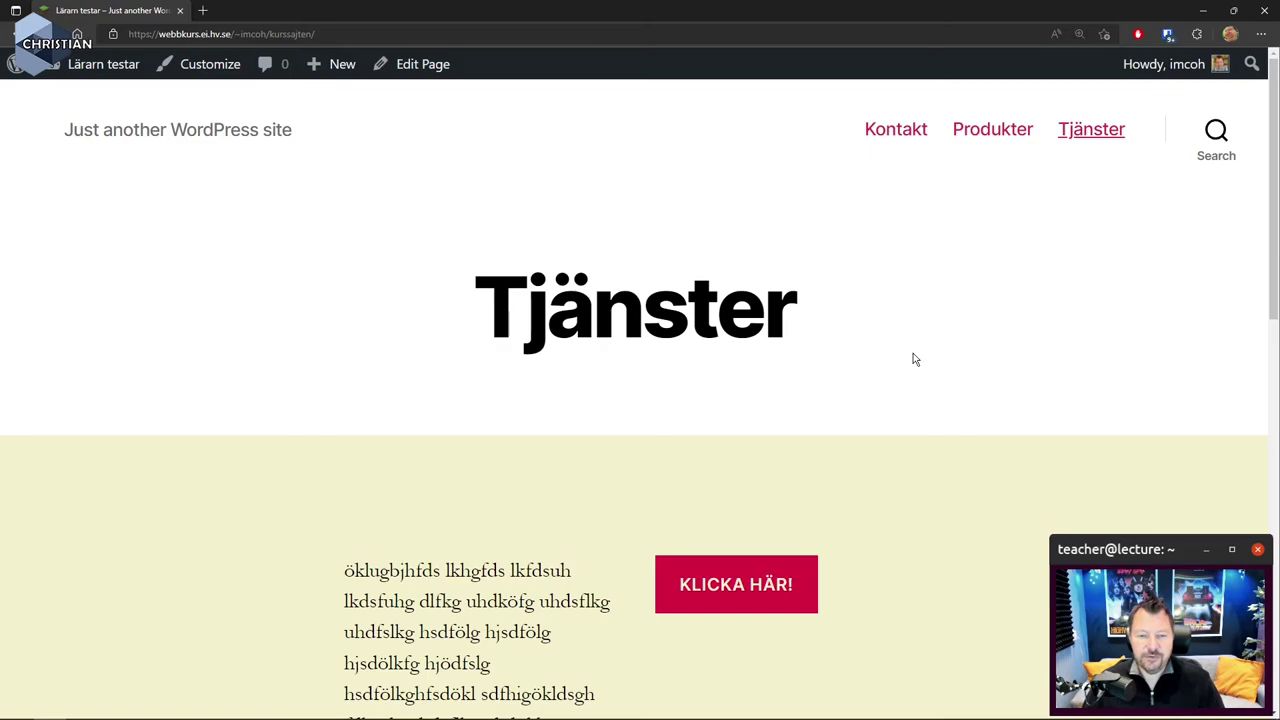
pyautogui.scroll(-10, 920, 360)
pyautogui.scroll(10, 927, 362)
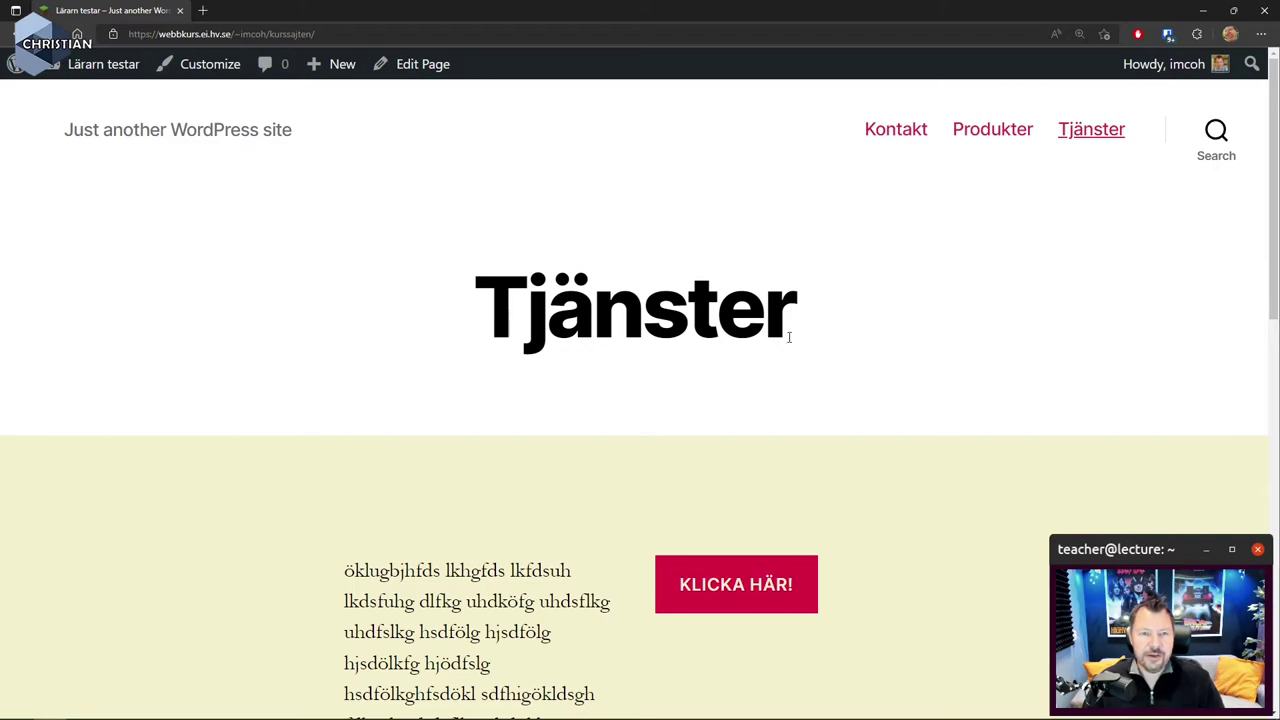
pyautogui.click(414, 67)
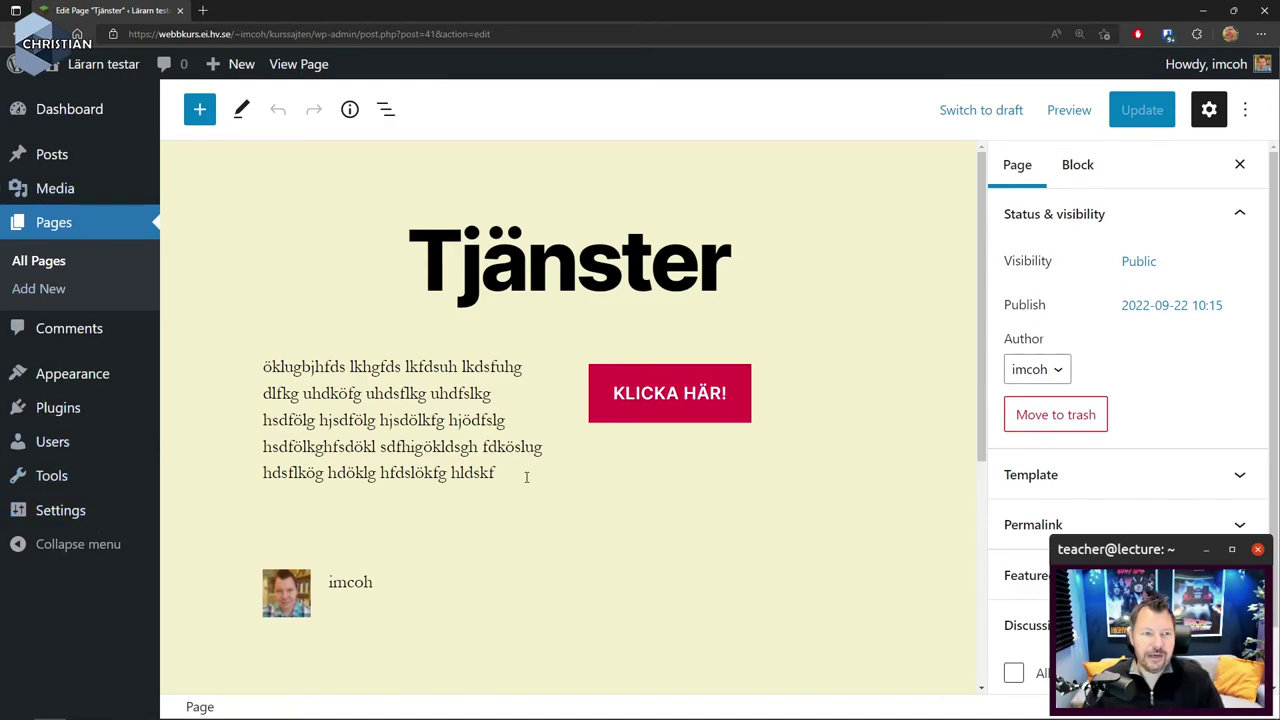
# Go back through the dashboard to the public site and open the Site Identity section of its theme customization.
pyautogui.click(86, 112)
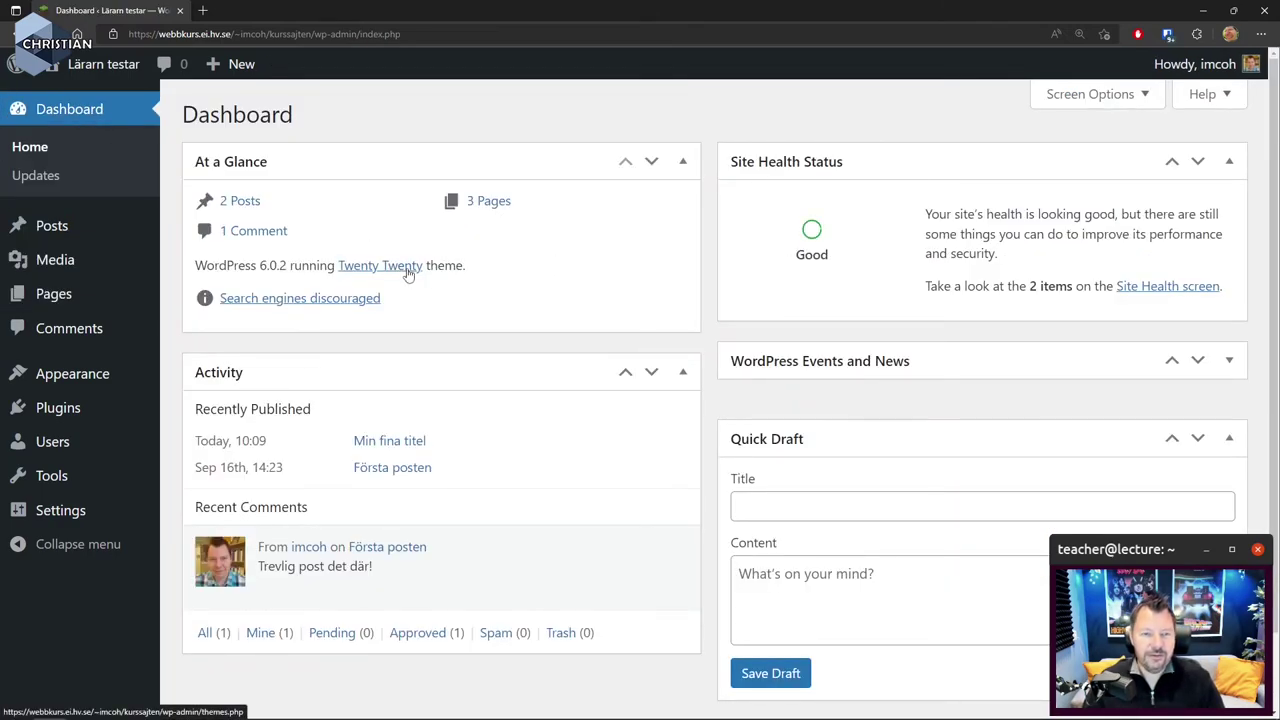
pyautogui.moveTo(103, 64)
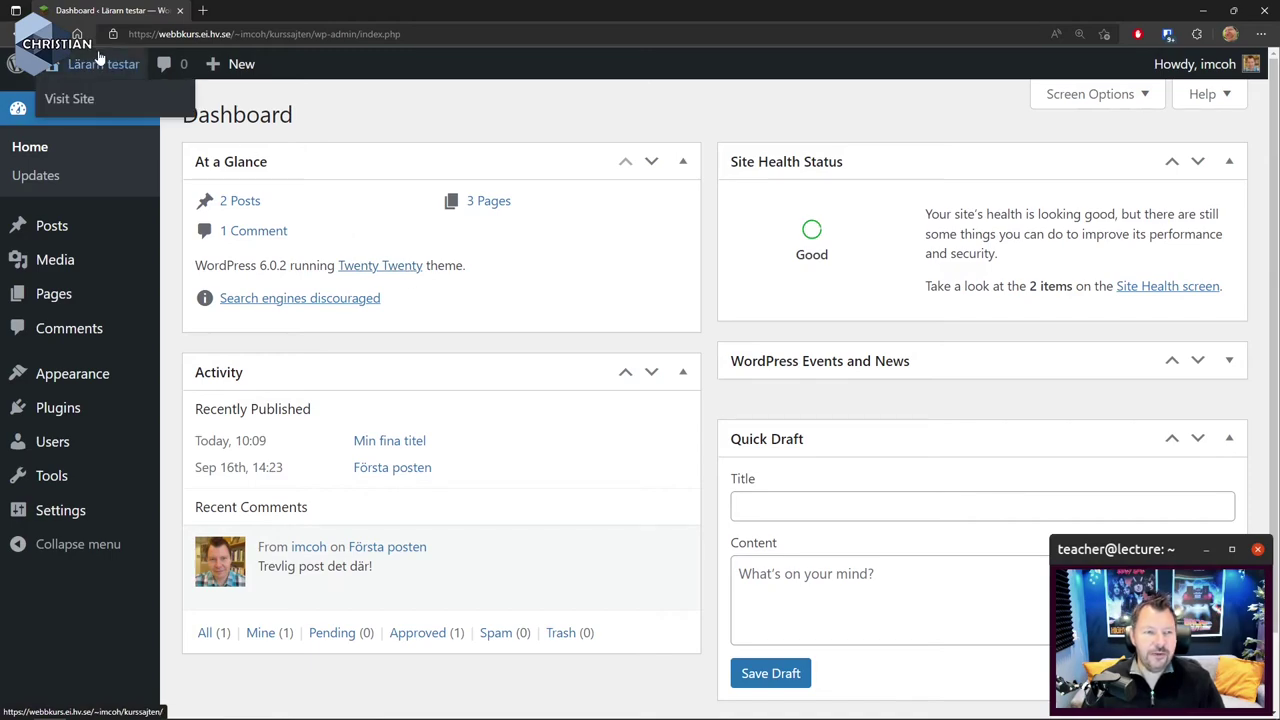
pyautogui.click(86, 104)
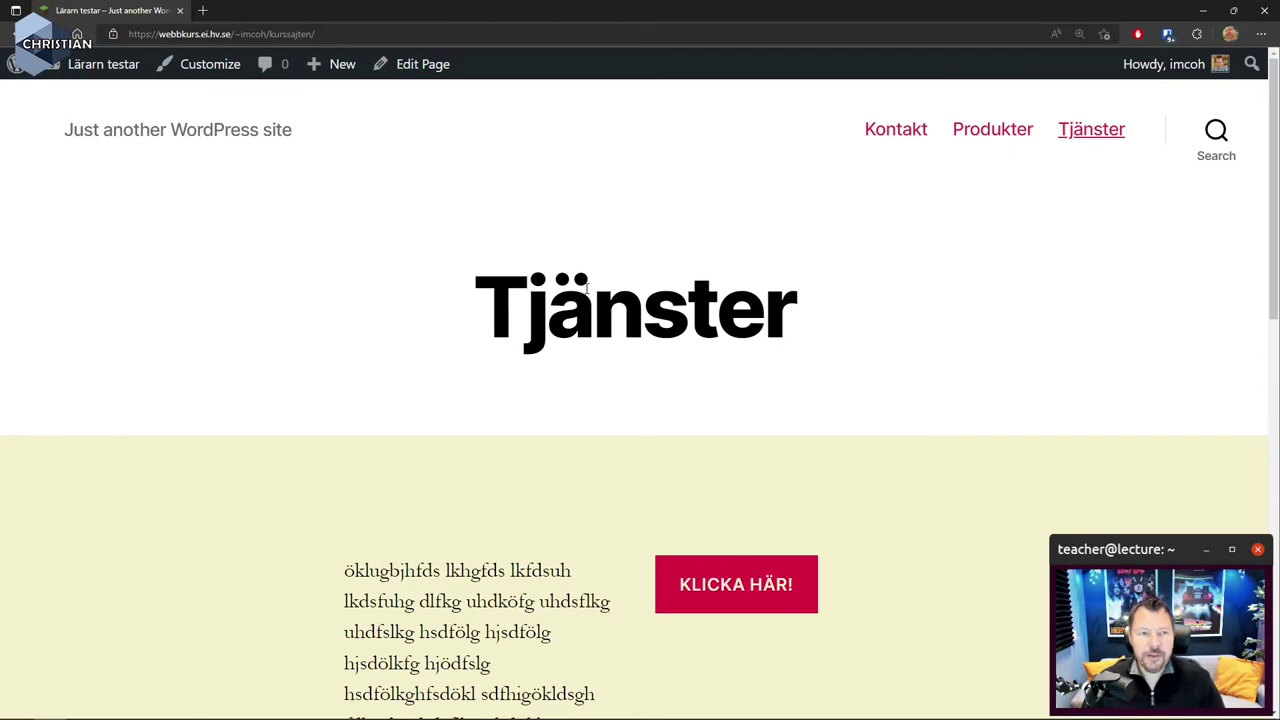
pyautogui.click(212, 66)
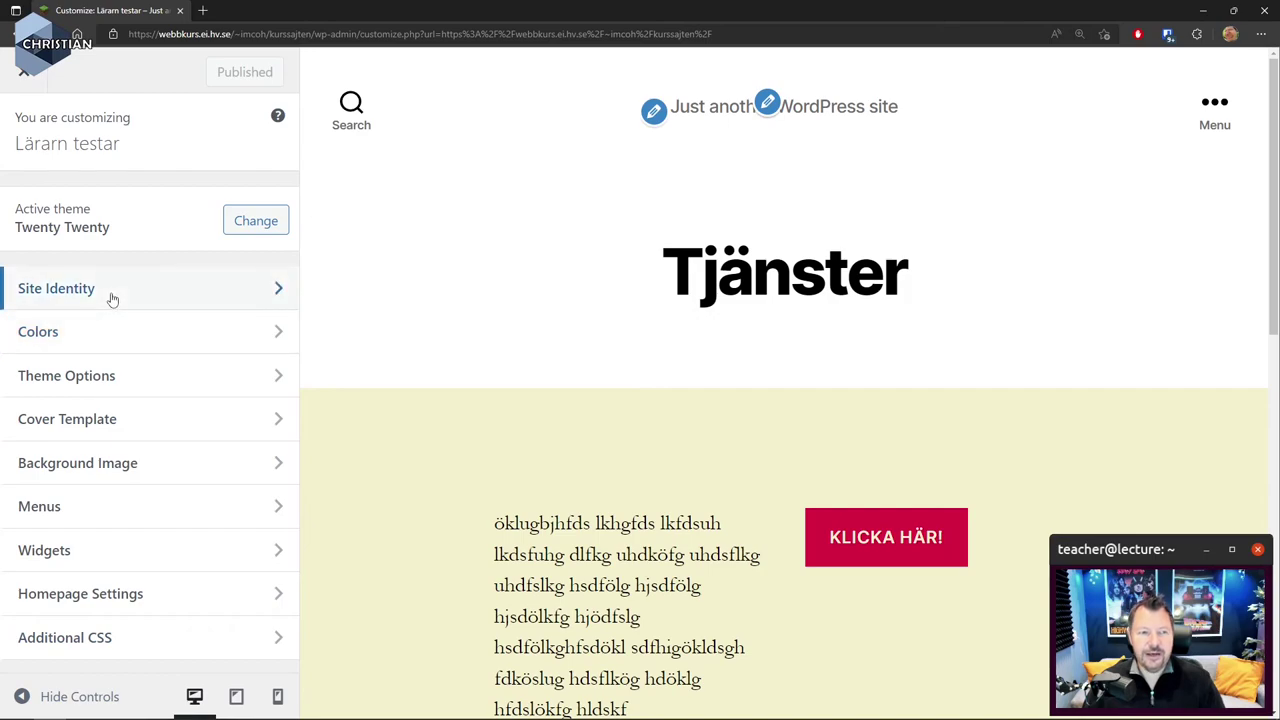
pyautogui.click(214, 292)
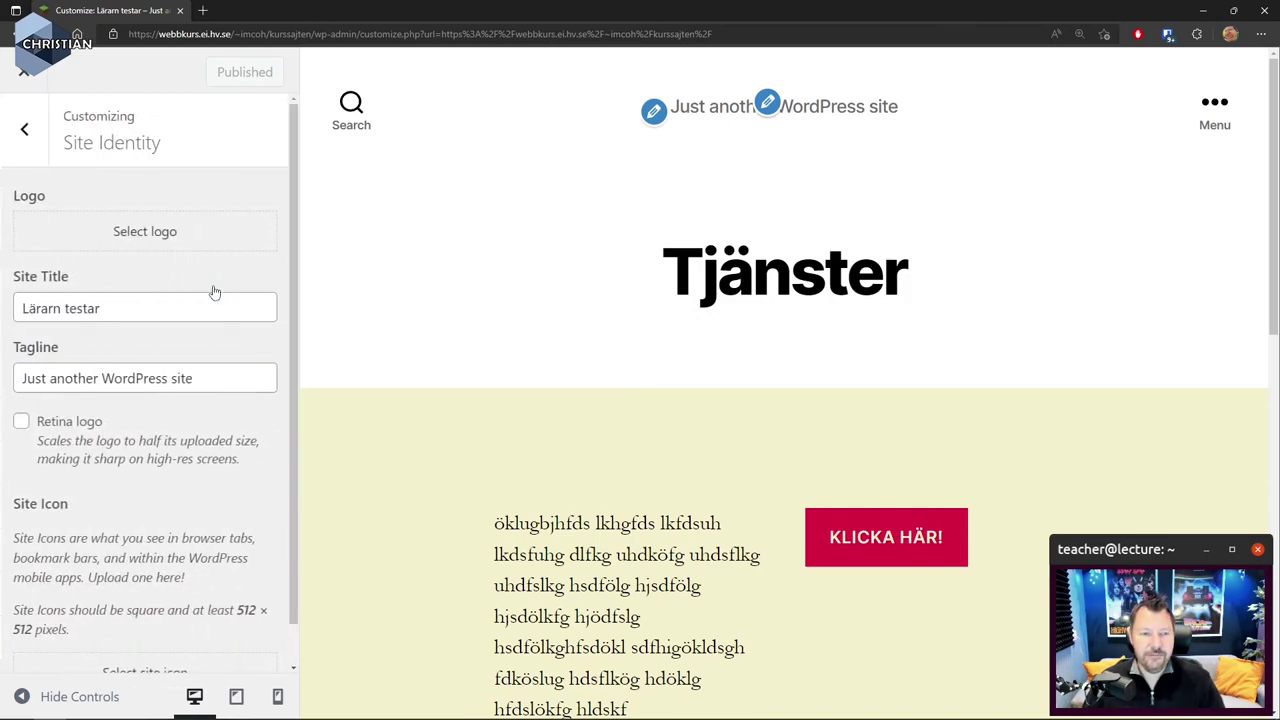
# Try adding "igen" to the end of the site title and remove the word again.
pyautogui.click(105, 308)
pyautogui.write('igen')
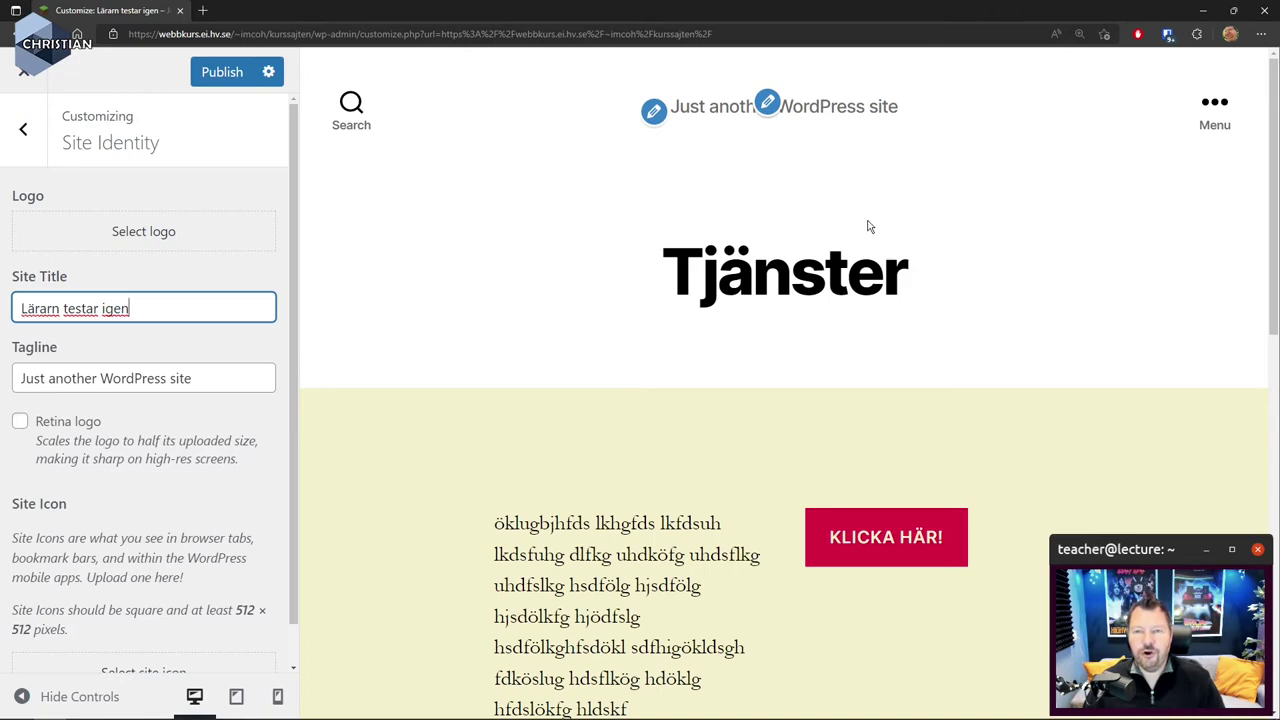
pyautogui.doubleClick(114, 310)
pyautogui.press('BackSpace')
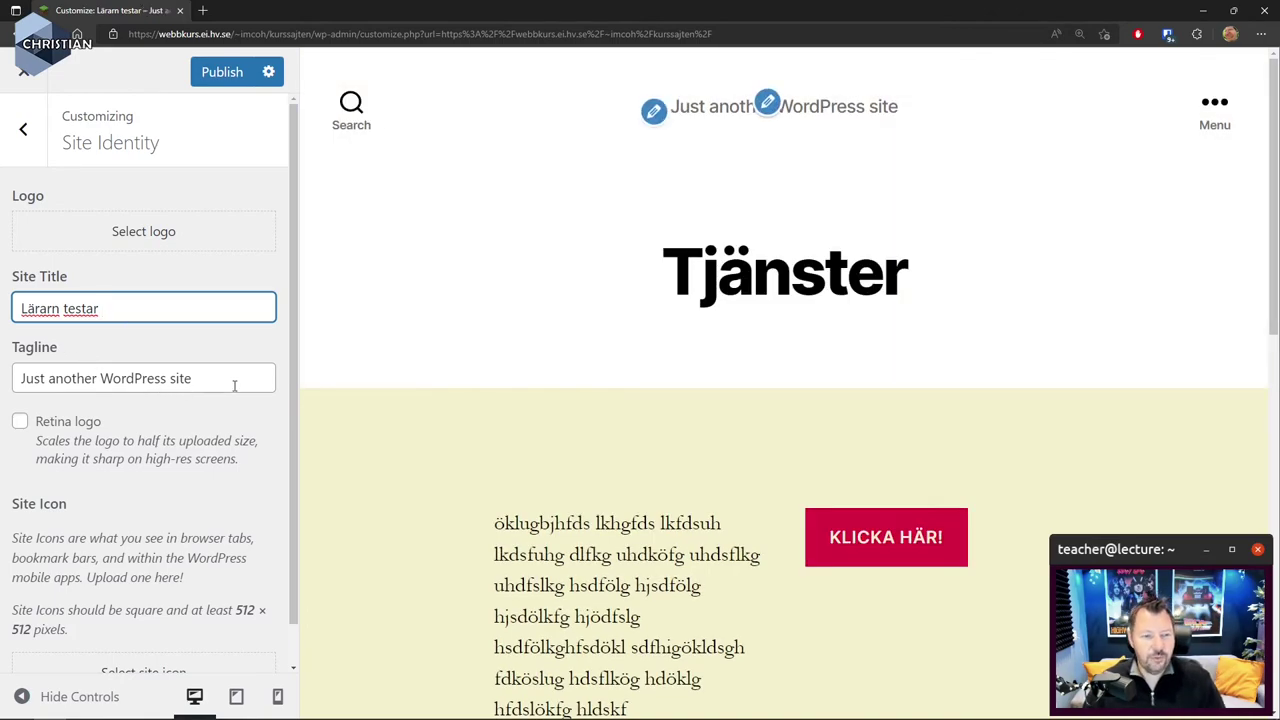
# Replace the site's tagline with "Kom och titta" and publish the change.
pyautogui.moveTo(236, 386); pyautogui.dragTo(20, 378)
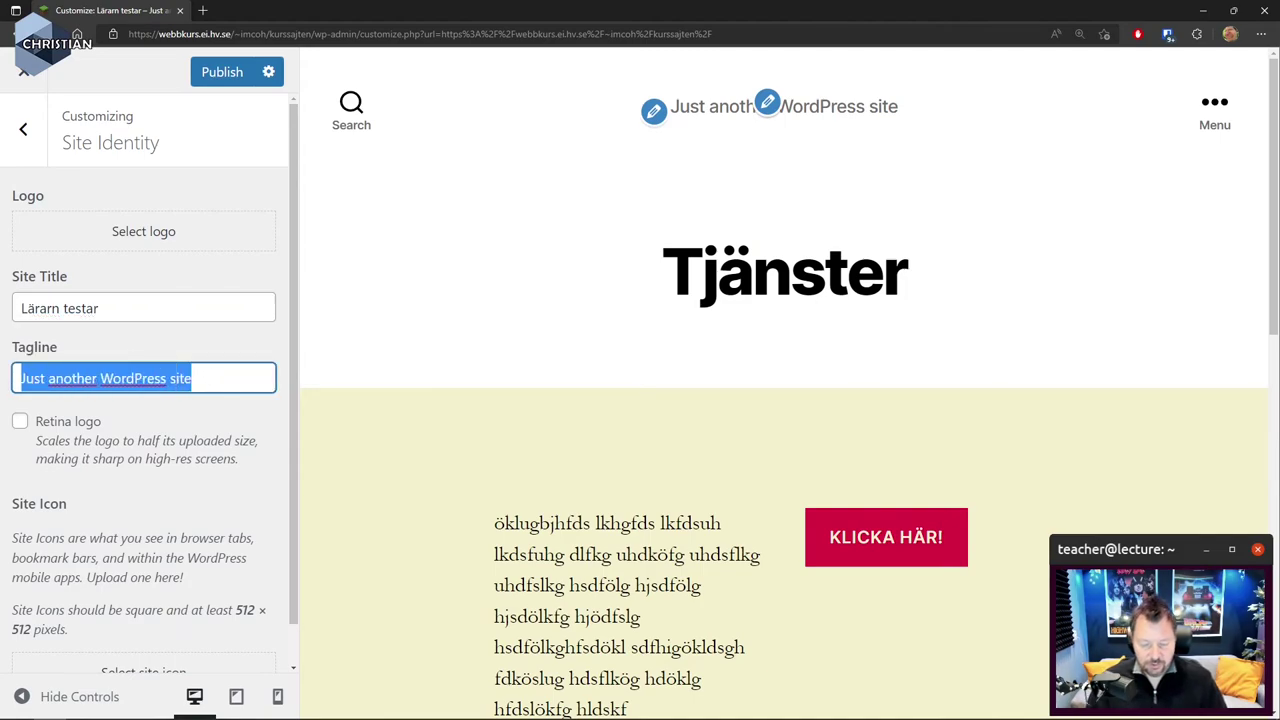
pyautogui.write('Kom')
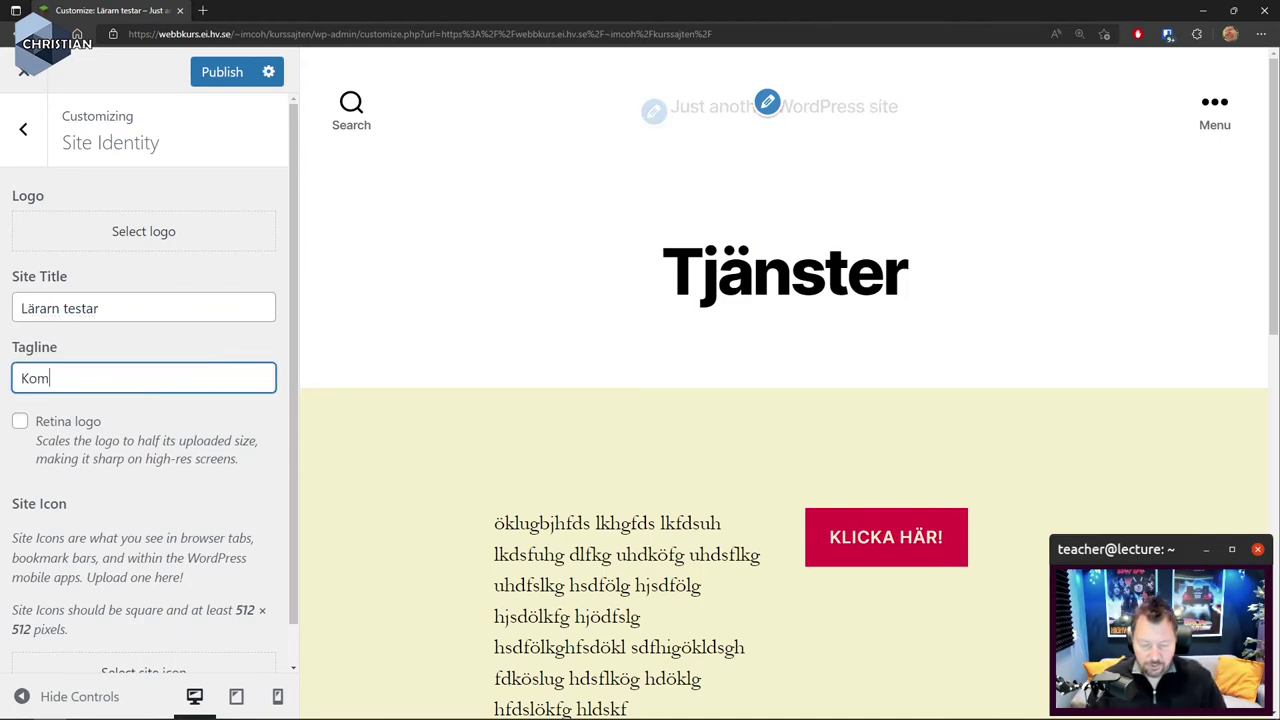
pyautogui.write(' och titta')
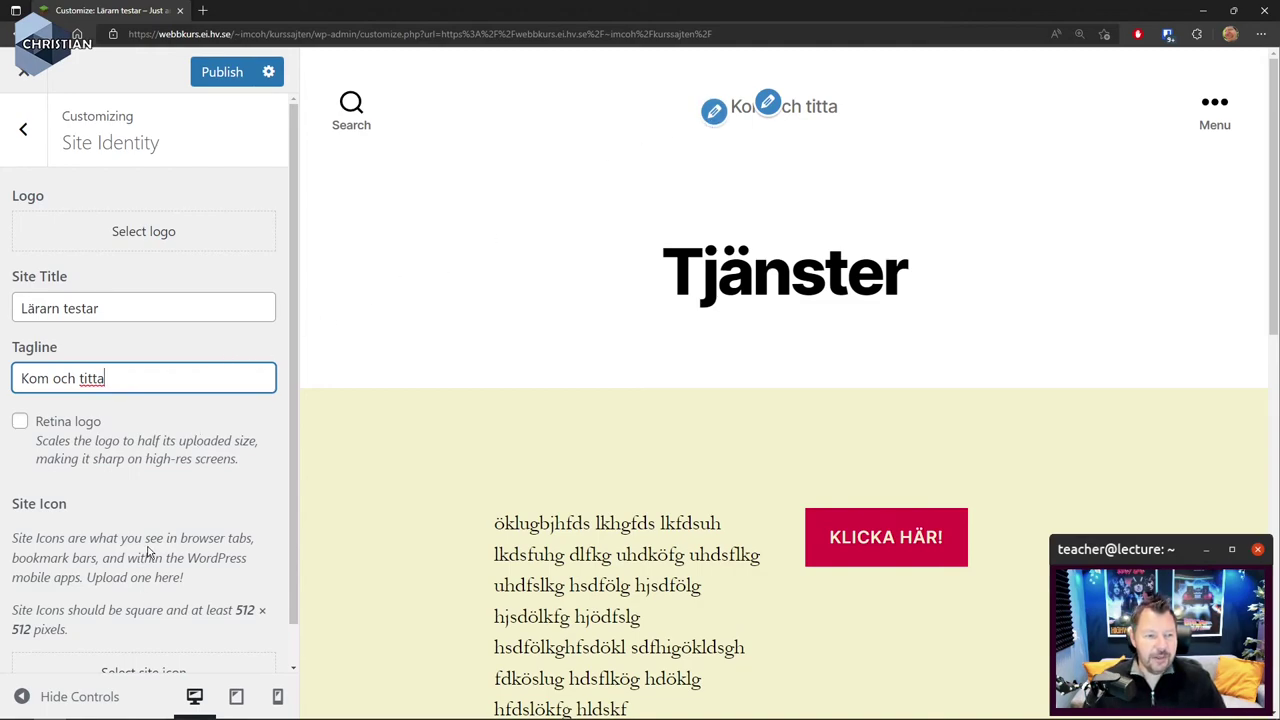
pyautogui.scroll(-1, 148, 552)
pyautogui.scroll(1, 148, 548)
pyautogui.scroll(-1, 148, 548)
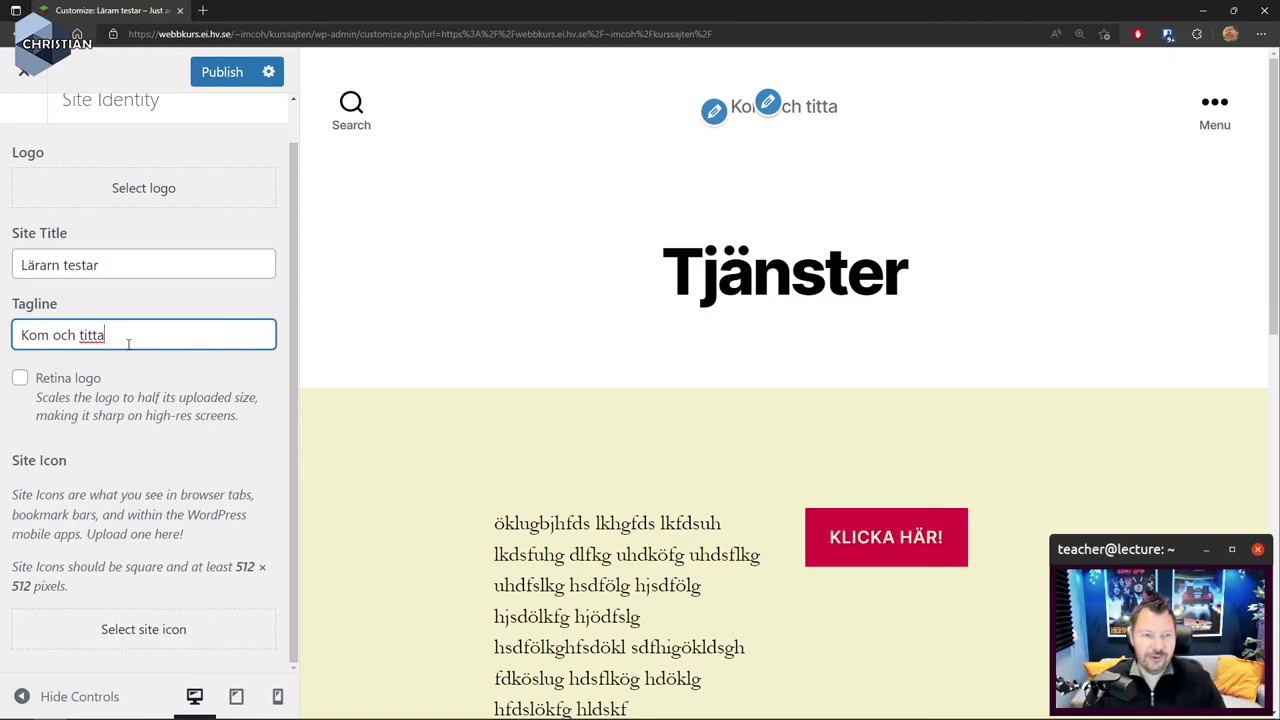
pyautogui.click(217, 79)
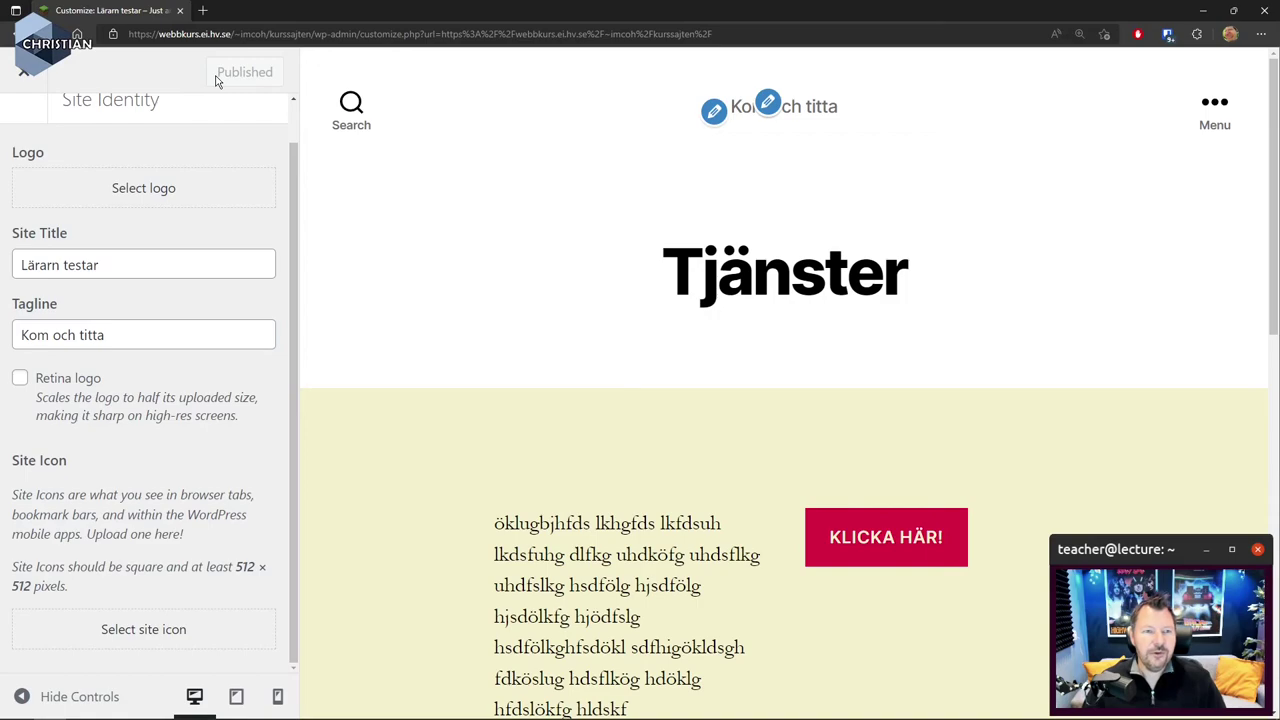
# Look through the Colors, Theme Options and Background Image sections of the theme customization.
pyautogui.scroll(1, 169, 194)
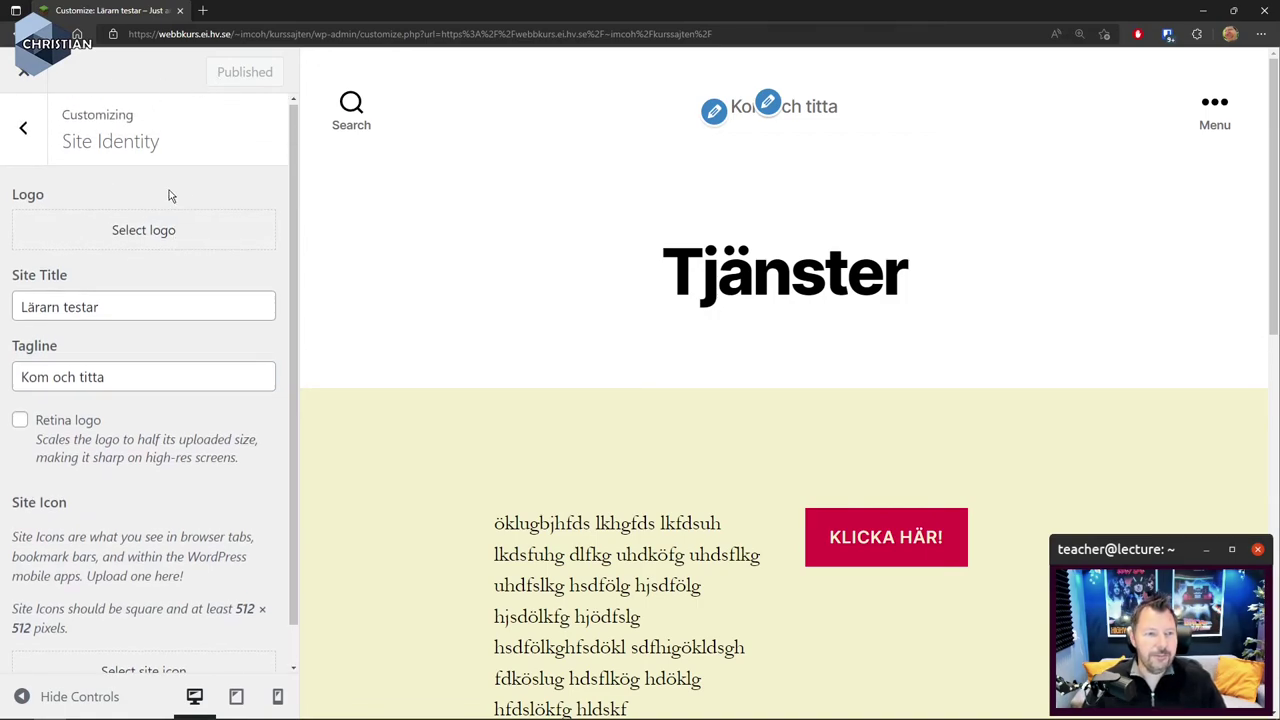
pyautogui.click(26, 131)
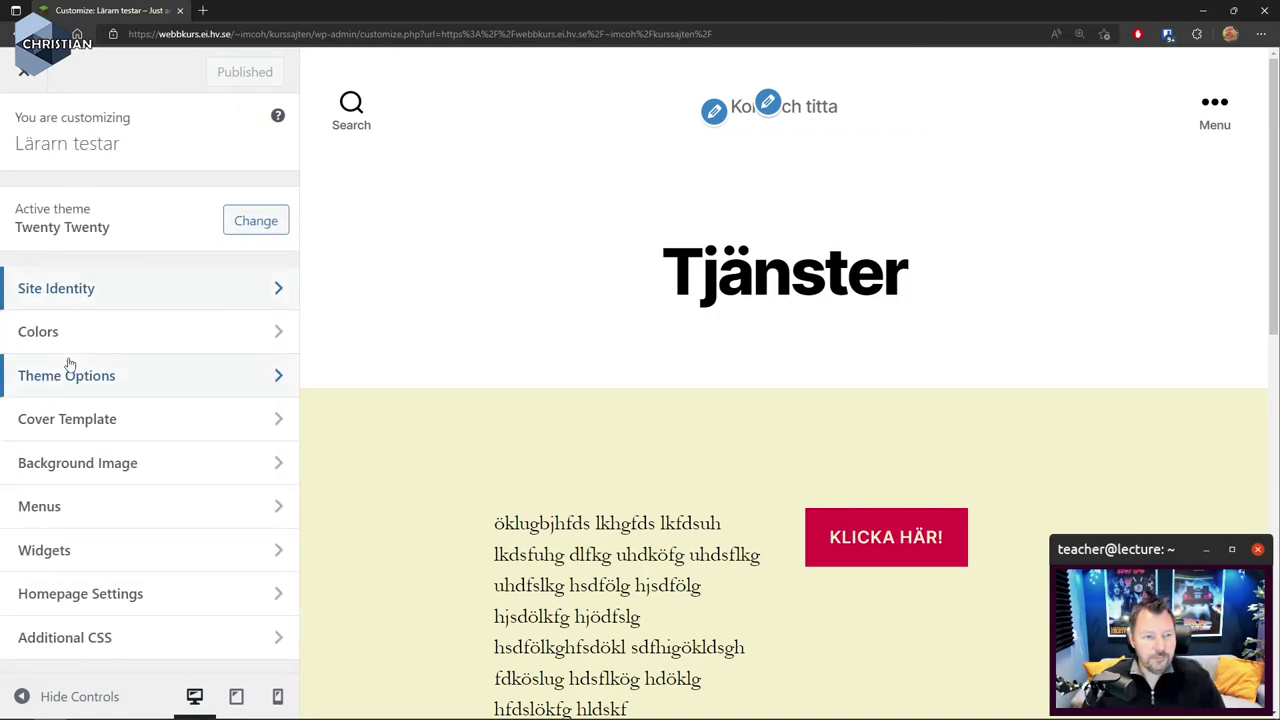
pyautogui.click(146, 340)
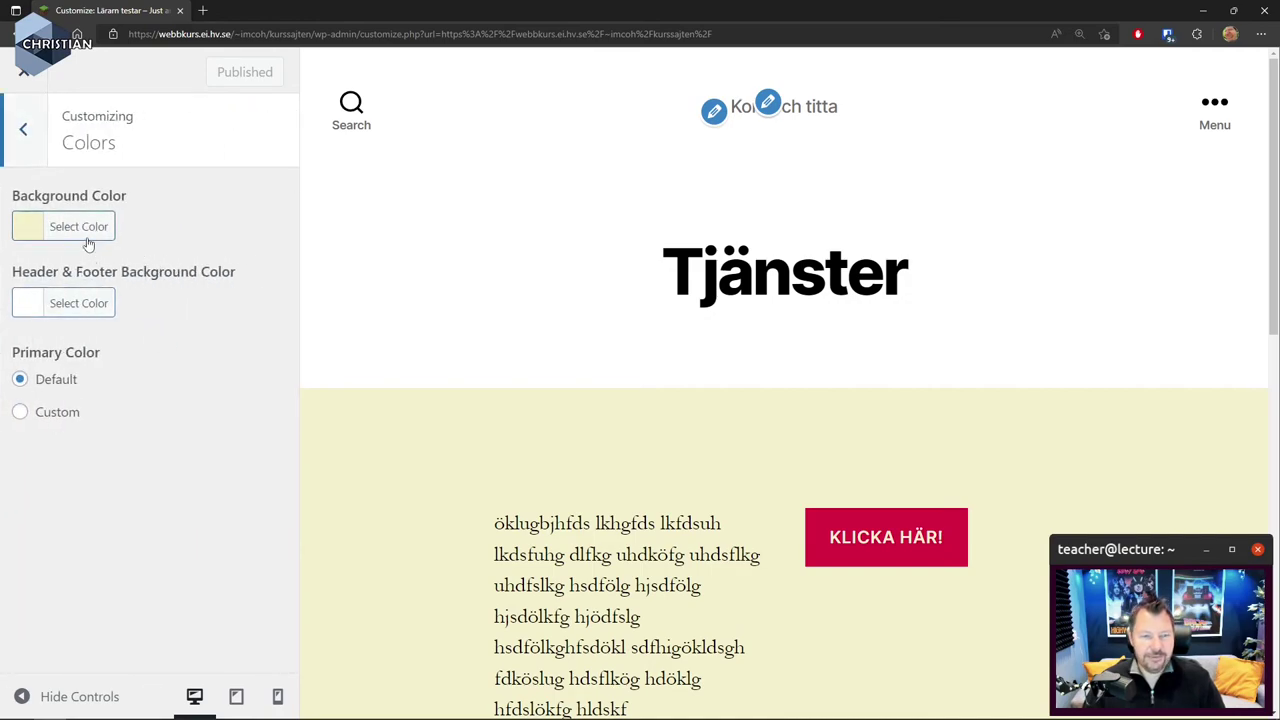
pyautogui.click(26, 131)
pyautogui.click(198, 388)
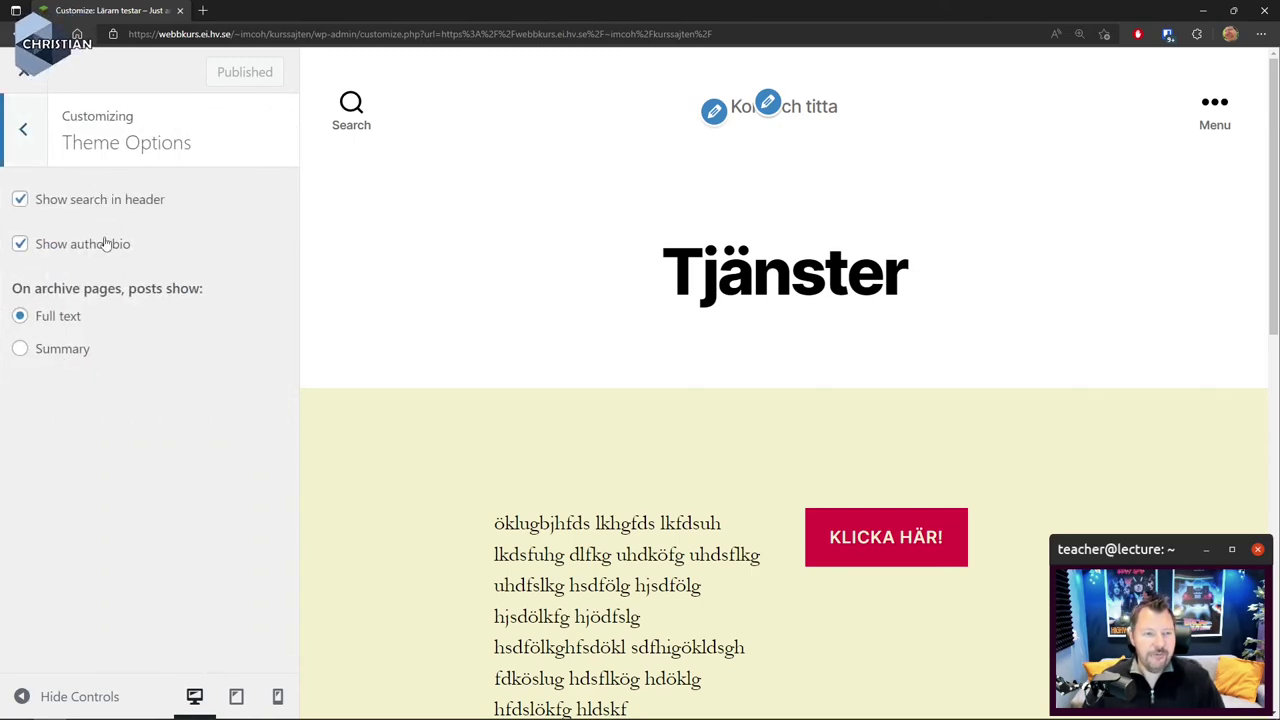
pyautogui.click(24, 130)
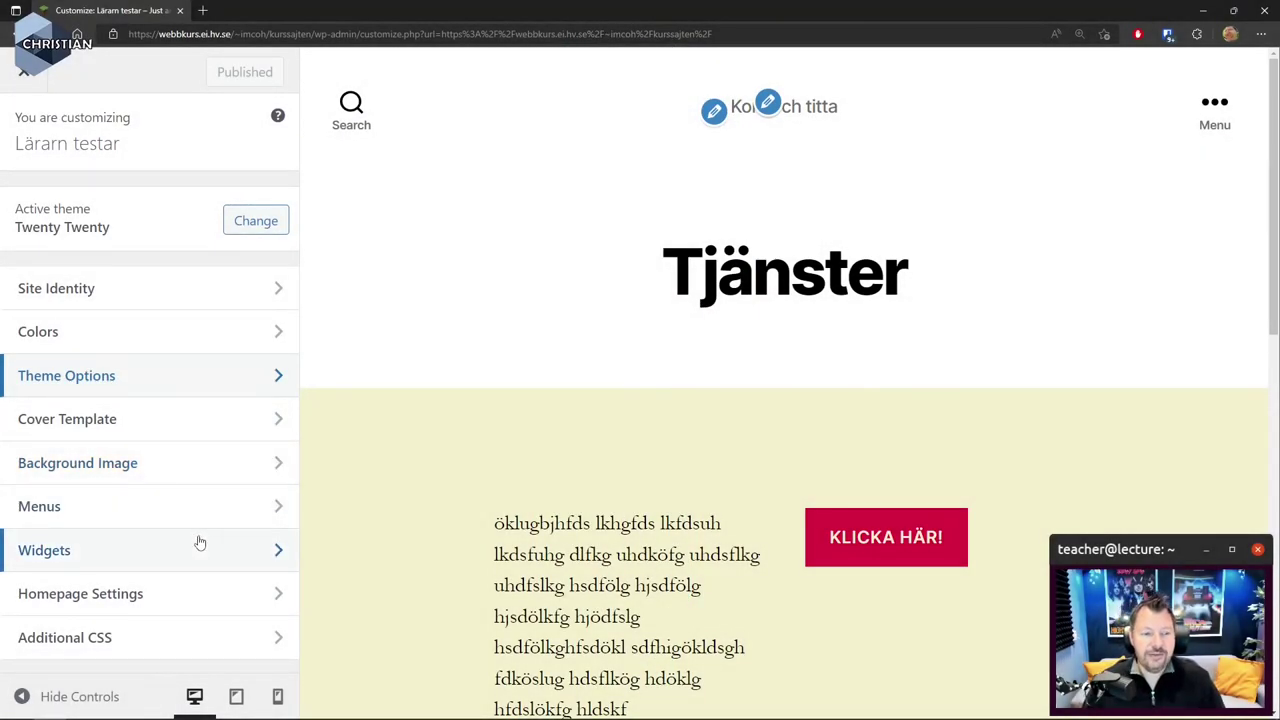
pyautogui.click(165, 467)
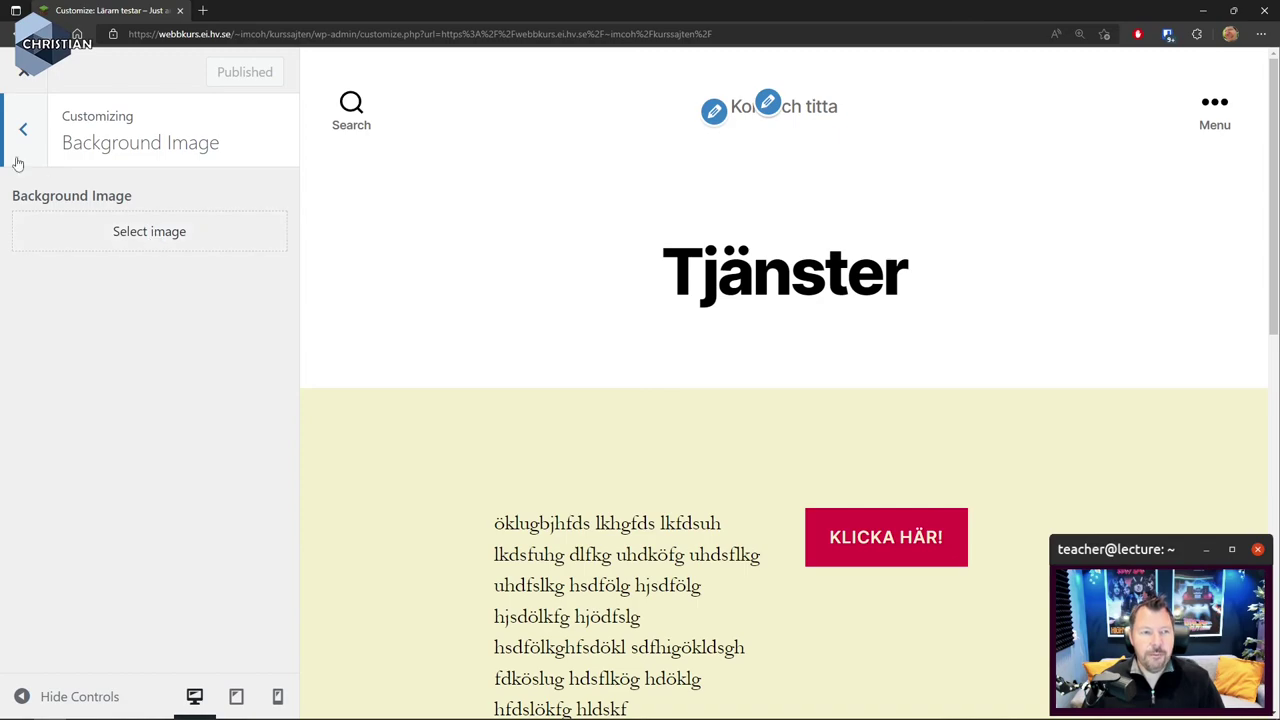
pyautogui.click(24, 127)
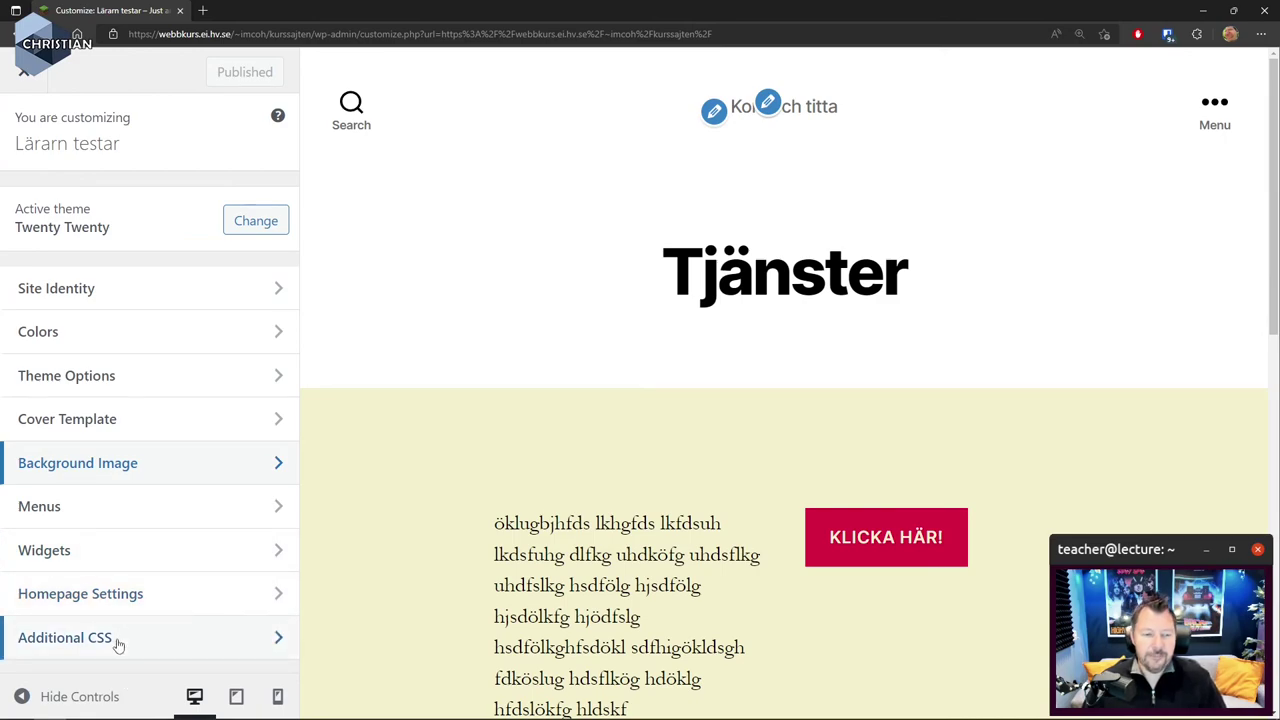
# Try an additional CSS rule giving .class the font 3rem Verdana, delete it and return to the customization overview.
pyautogui.click(152, 641)
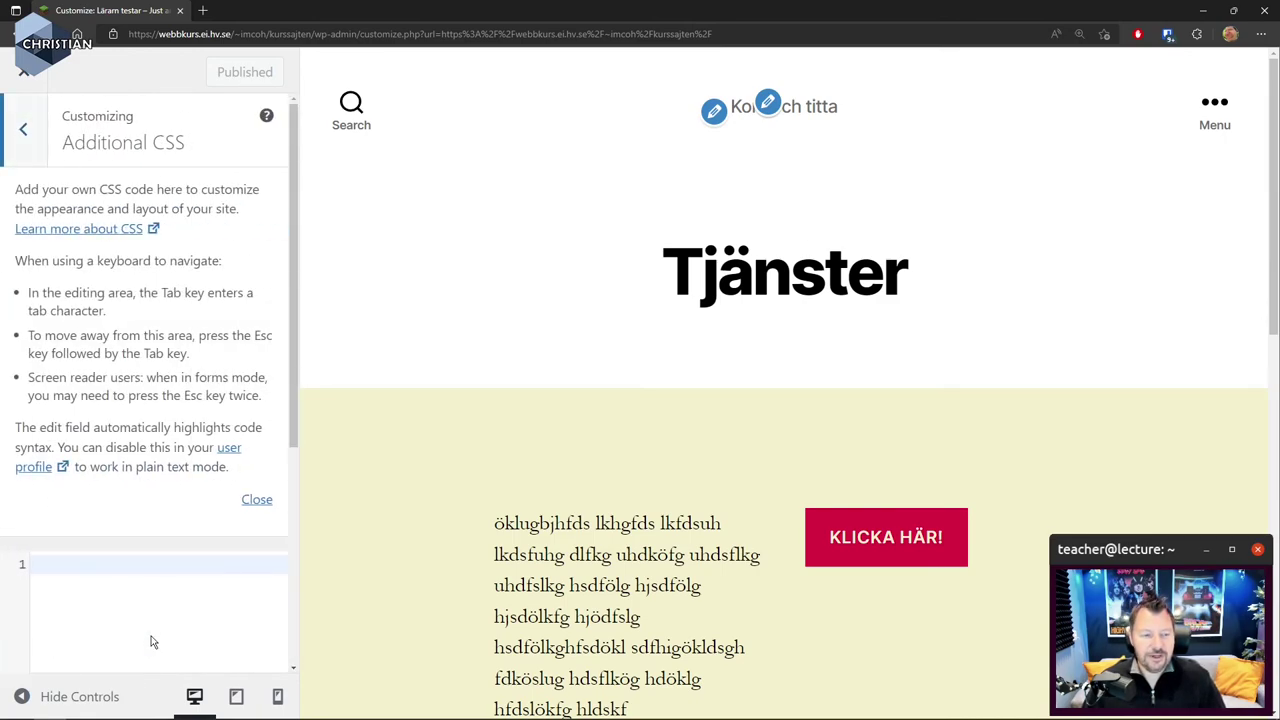
pyautogui.scroll(-3, 151, 640)
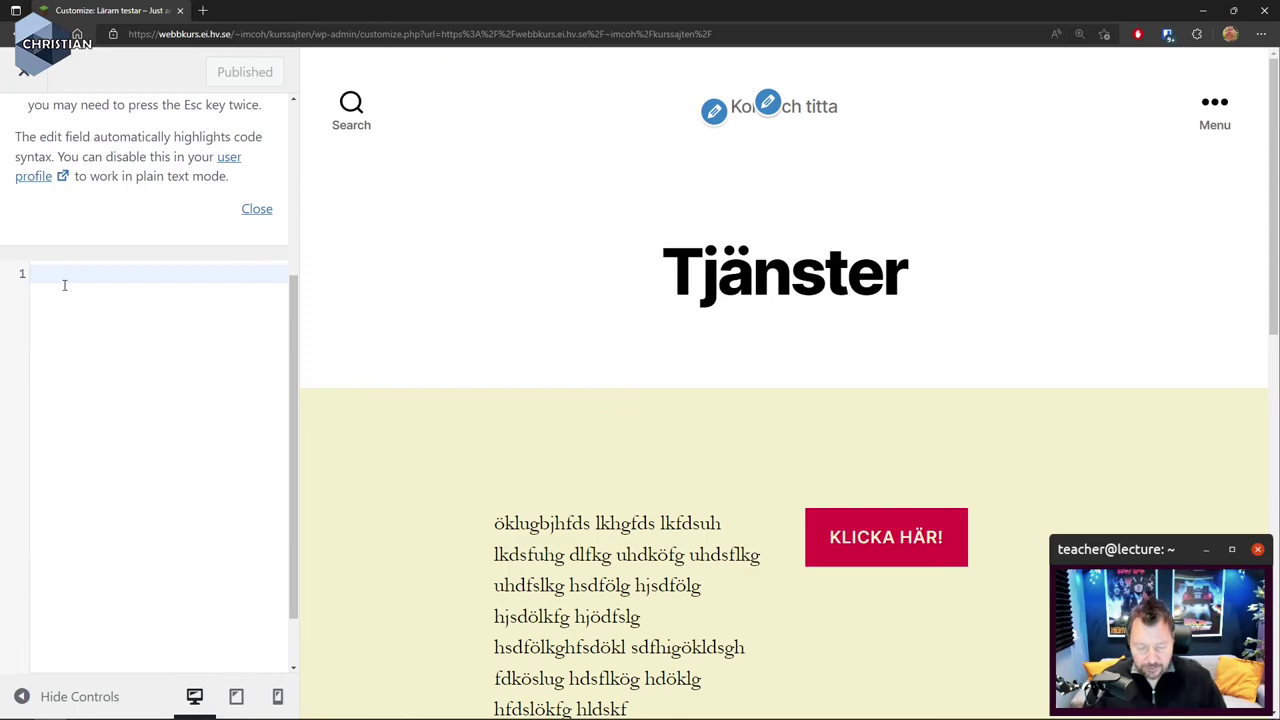
pyautogui.write('.class {')
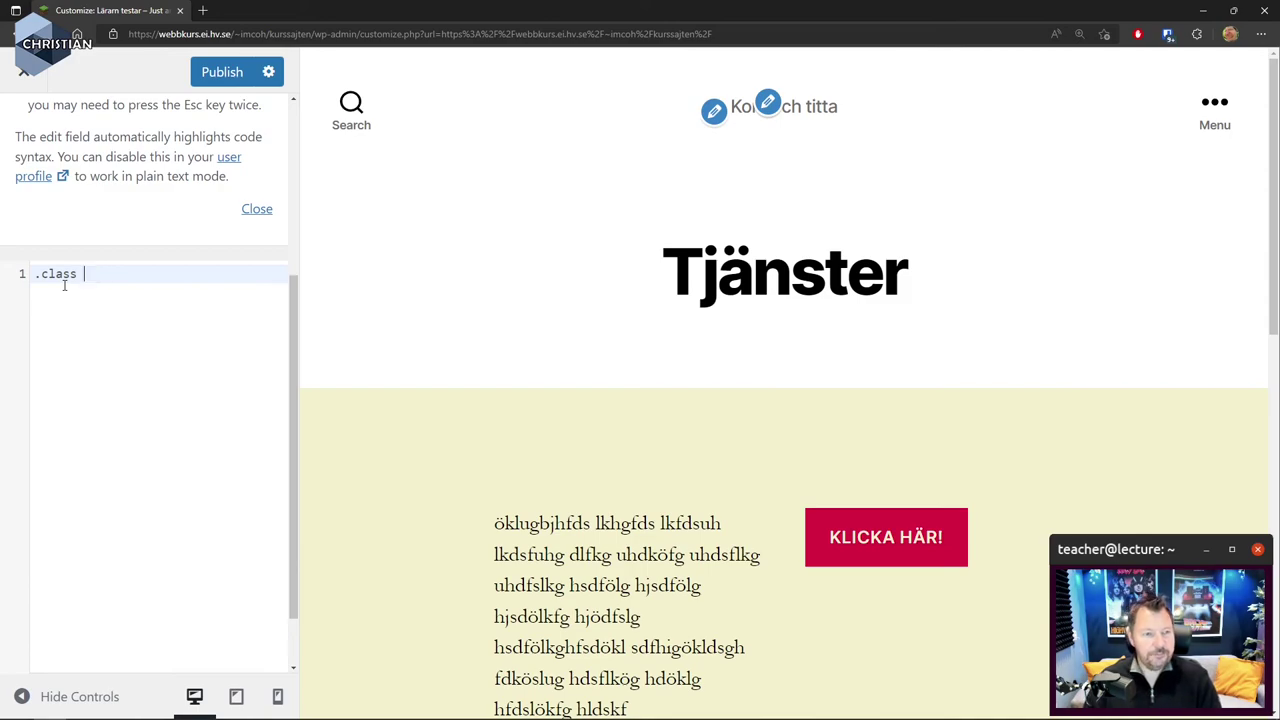
pyautogui.press('Return')
pyautogui.write('font: ')
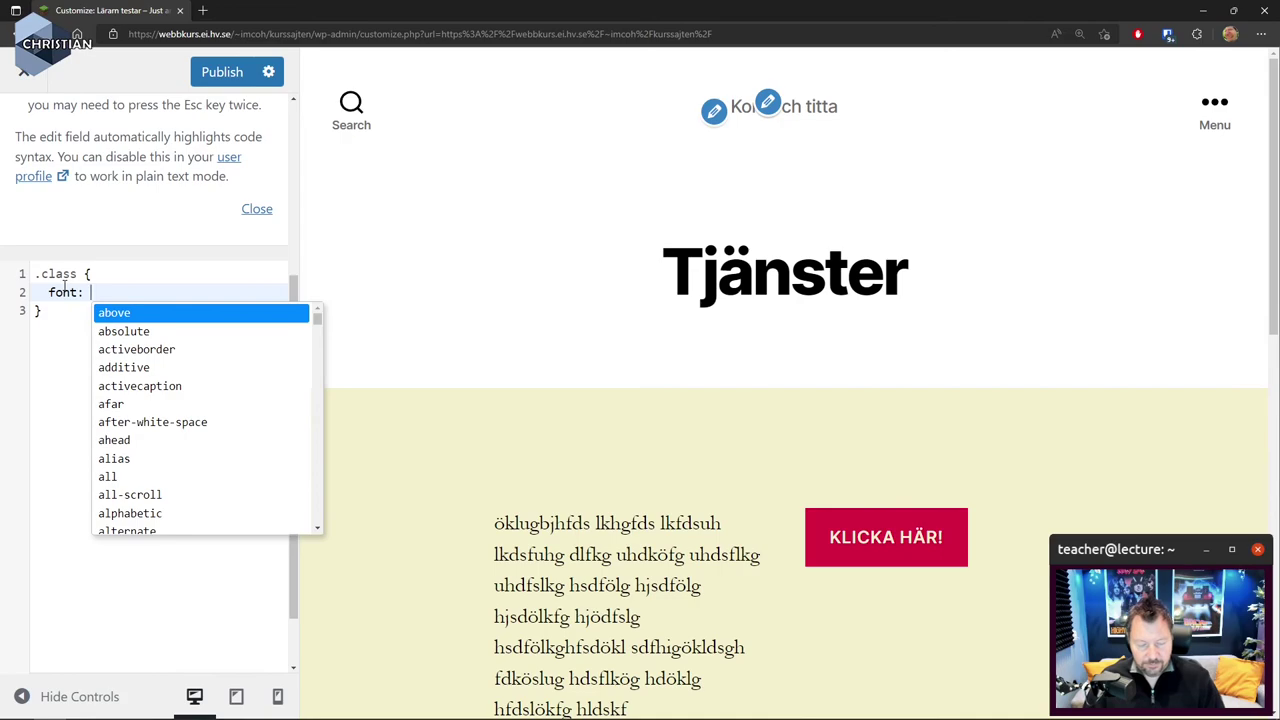
pyautogui.write('3rem Verdana;')
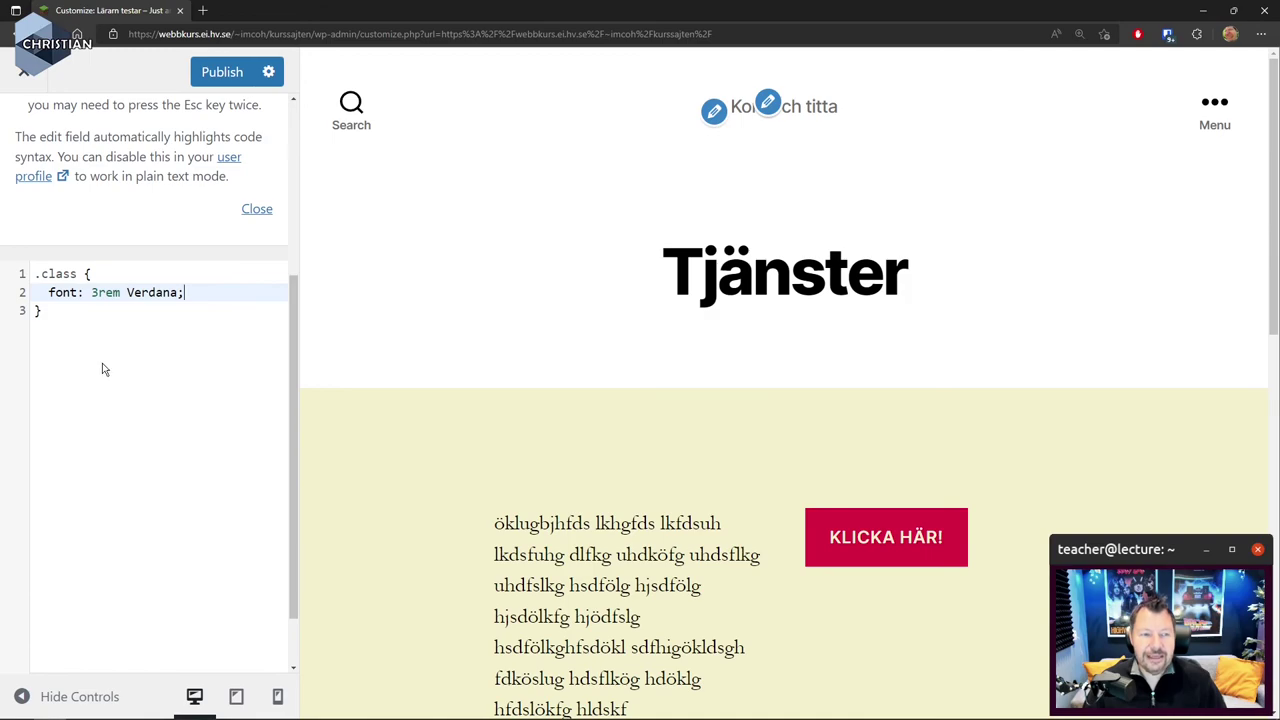
pyautogui.moveTo(101, 369); pyautogui.dragTo(10, 250)
pyautogui.press('BackSpace')
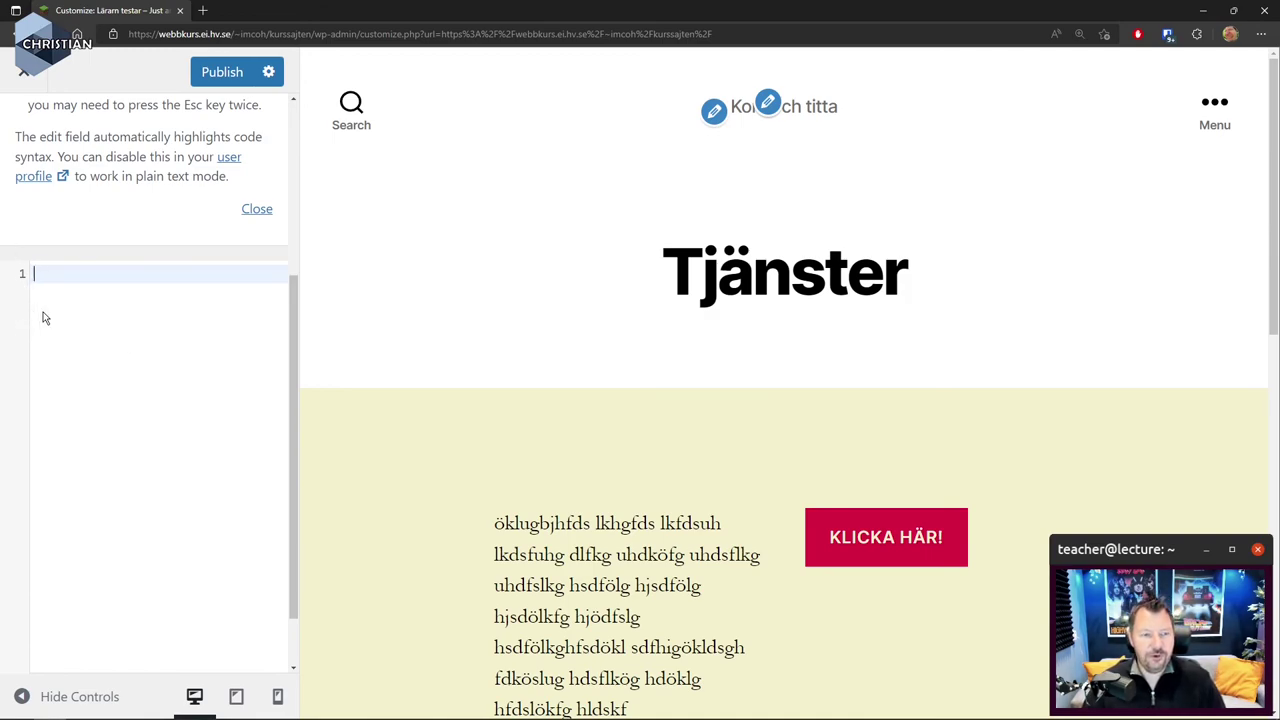
pyautogui.scroll(3, 185, 310)
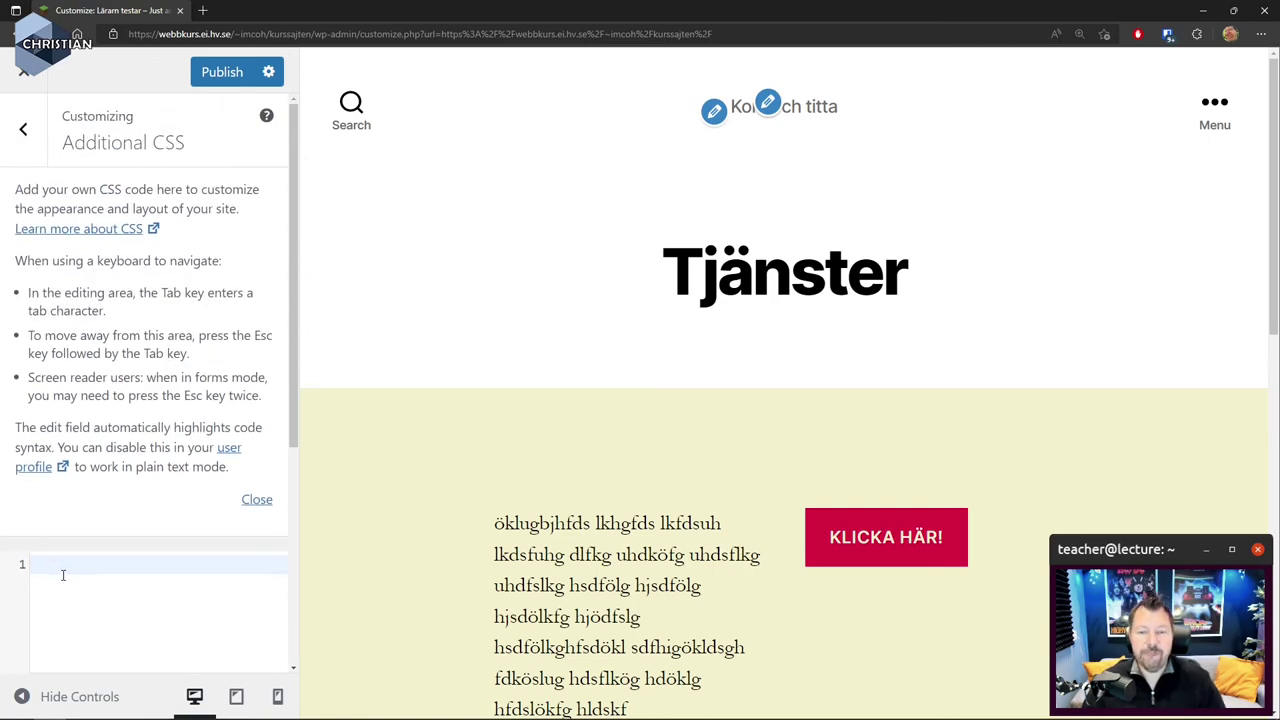
pyautogui.click(23, 129)
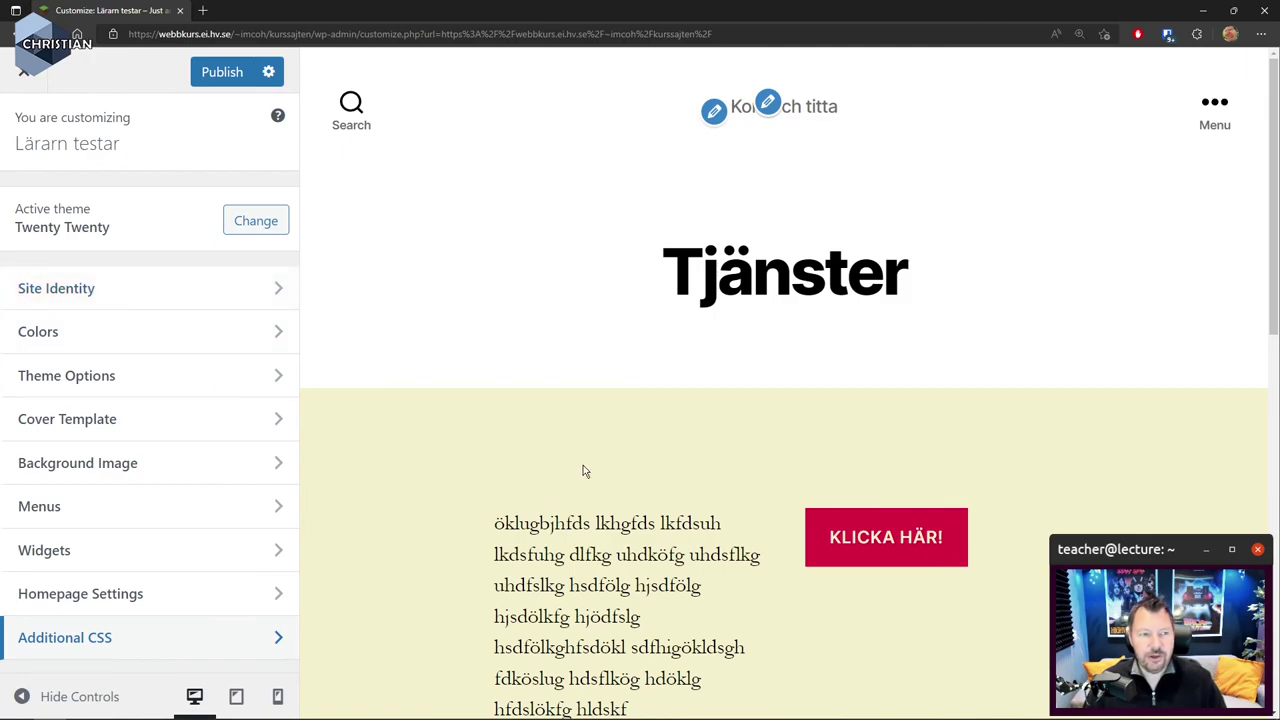
# Close the theme customization, discarding unsaved changes, and go to the admin dashboard.
pyautogui.click(24, 72)
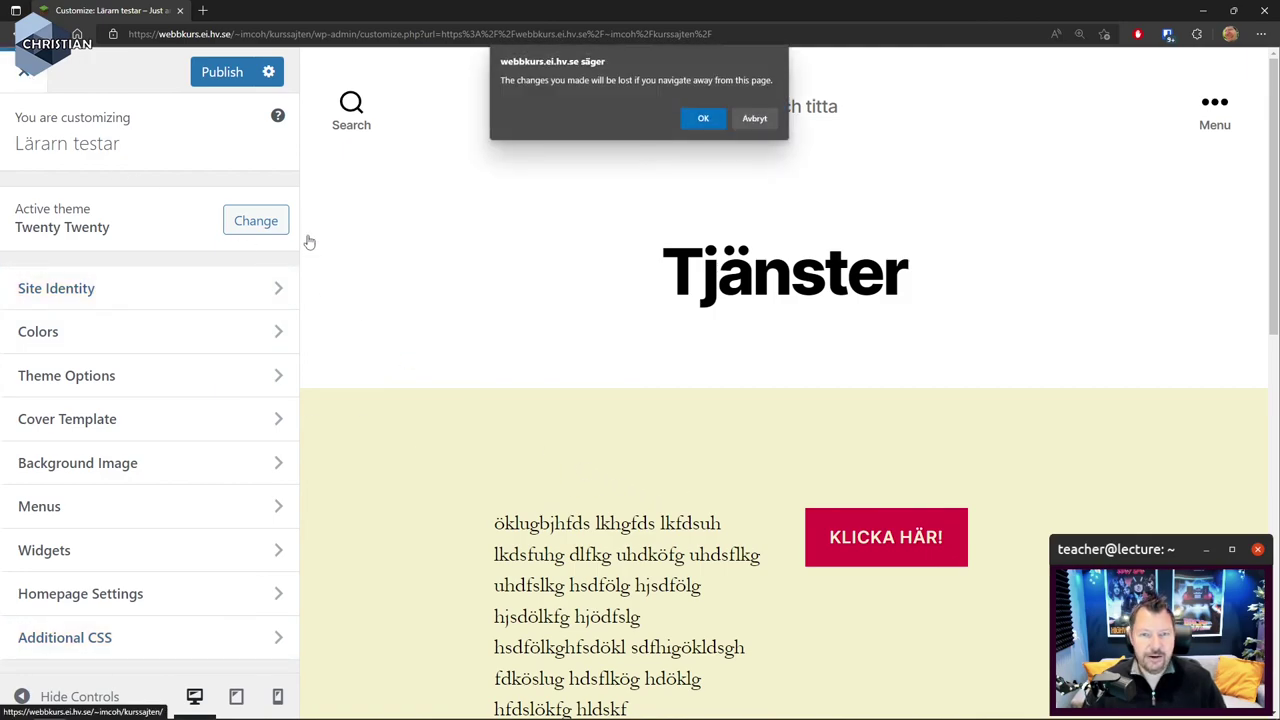
pyautogui.click(703, 118)
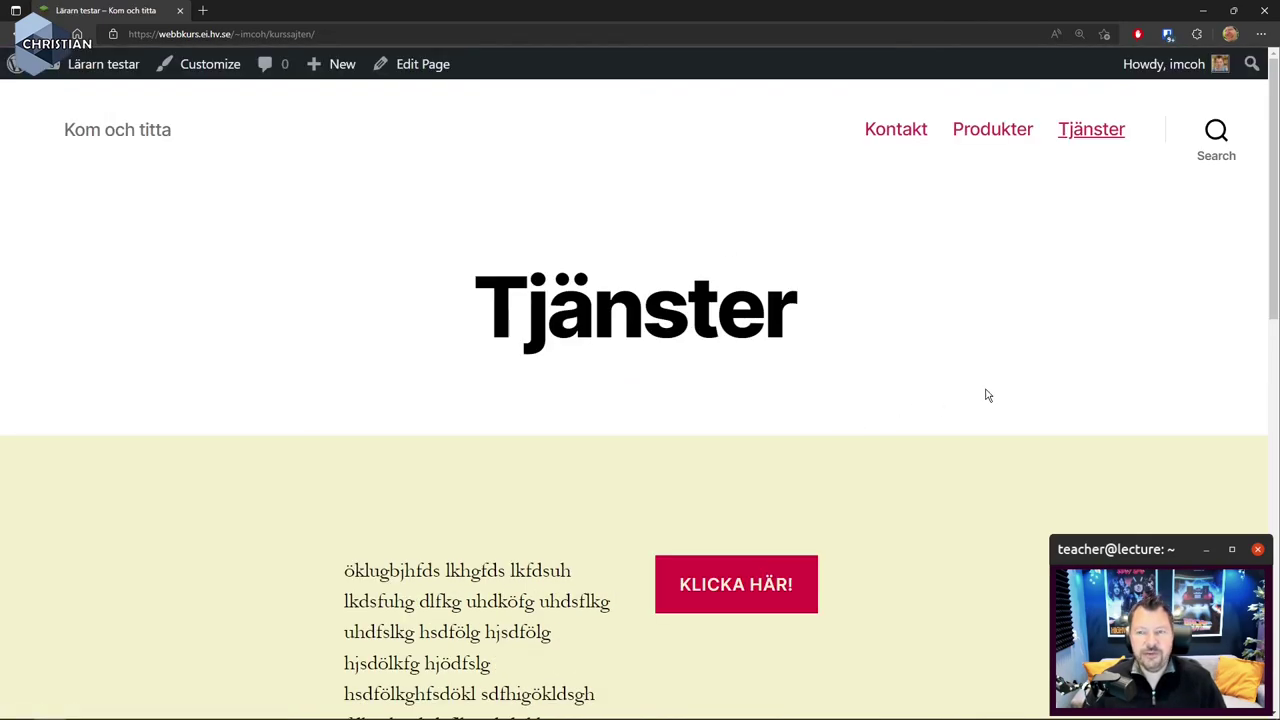
pyautogui.moveTo(134, 77)
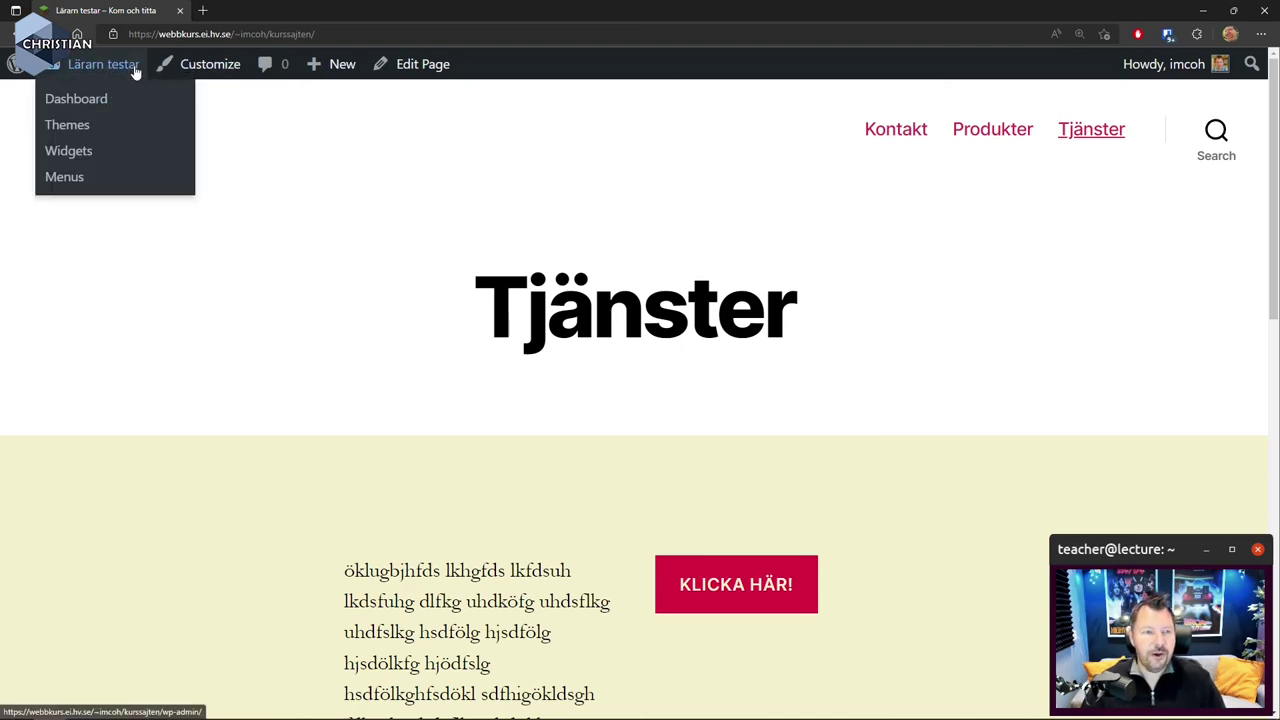
pyautogui.click(90, 160)
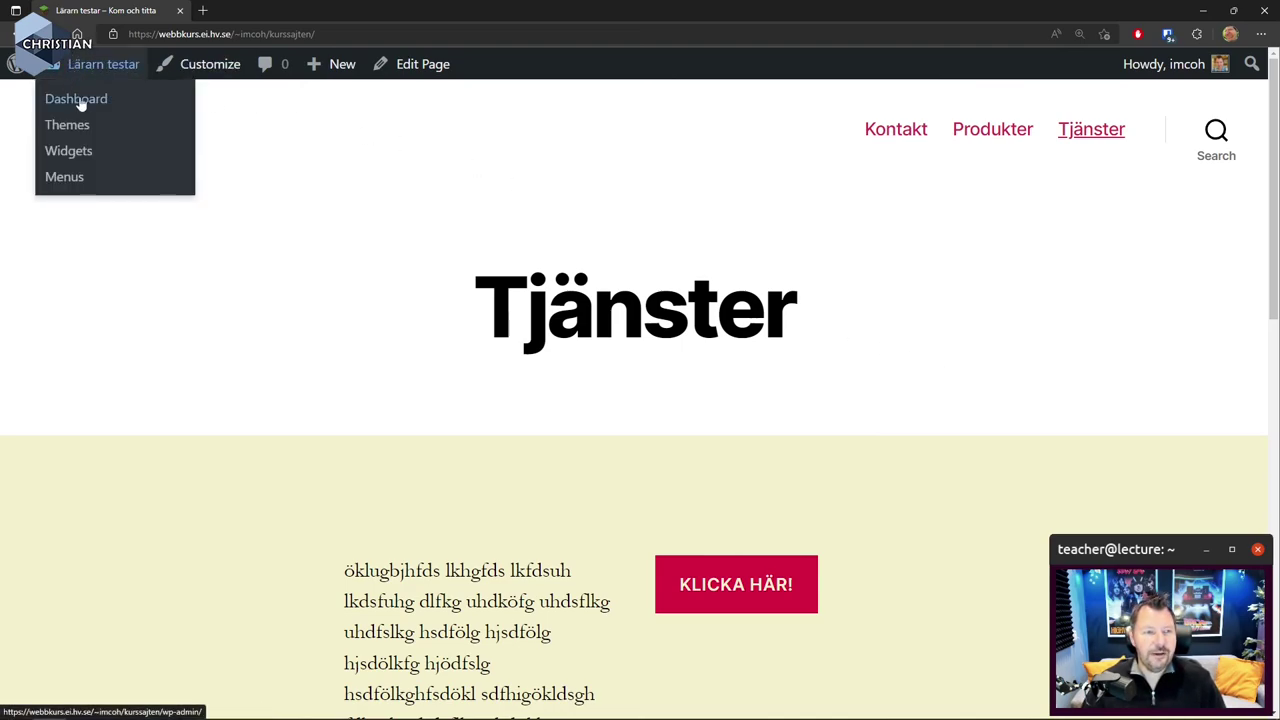
pyautogui.click(80, 104)
# Set the homepage to display the latest posts in the Reading settings, save, and visit the public site.
pyautogui.moveTo(89, 521)
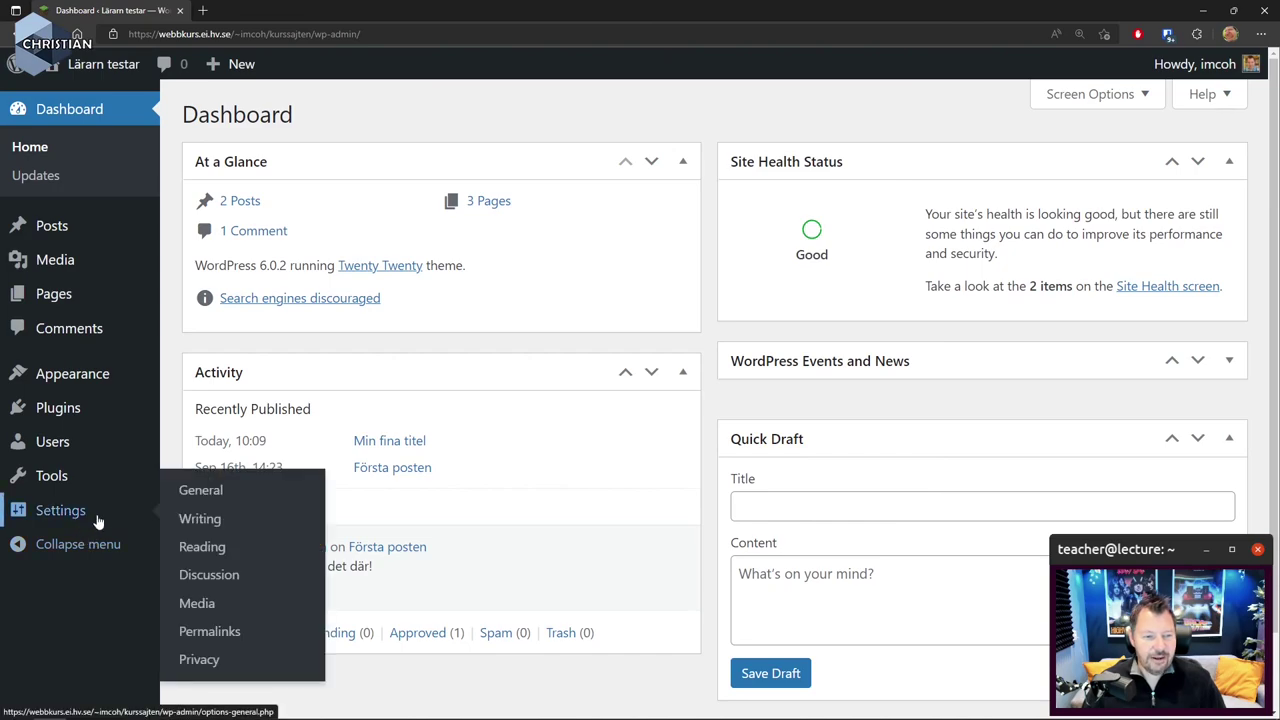
pyautogui.click(220, 555)
pyautogui.click(410, 169)
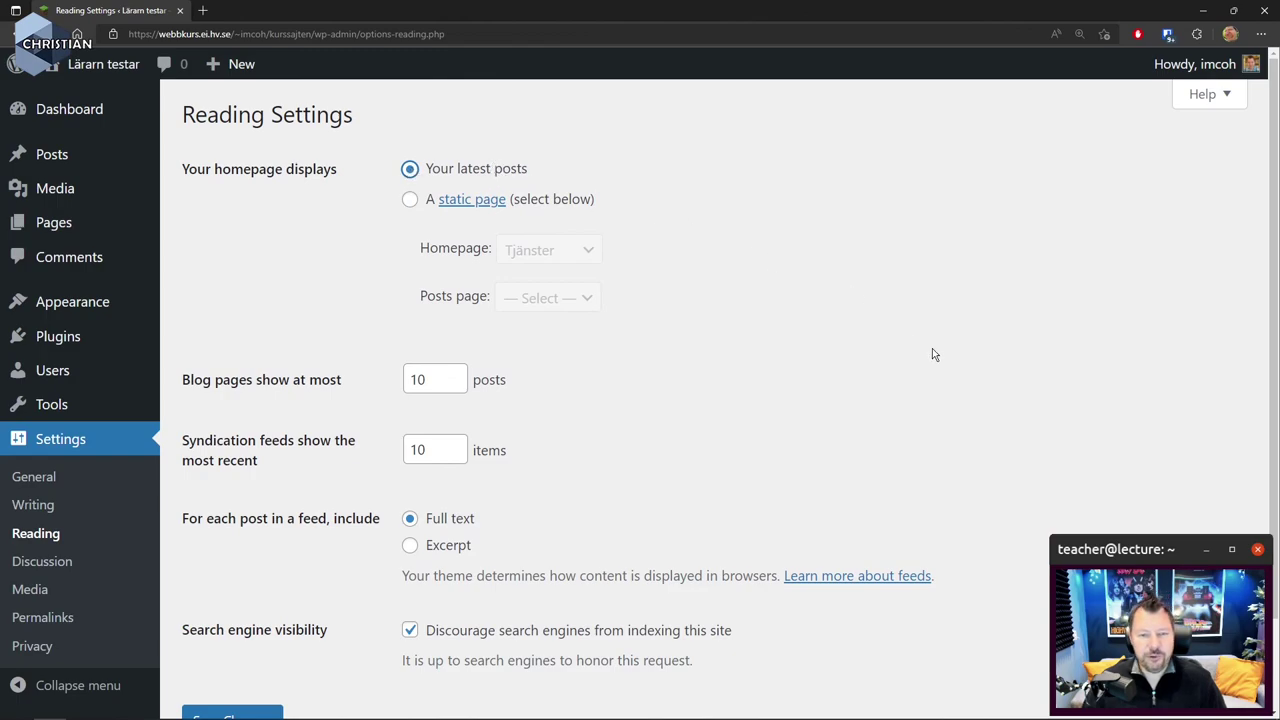
pyautogui.scroll(-1, 930, 352)
pyautogui.click(232, 615)
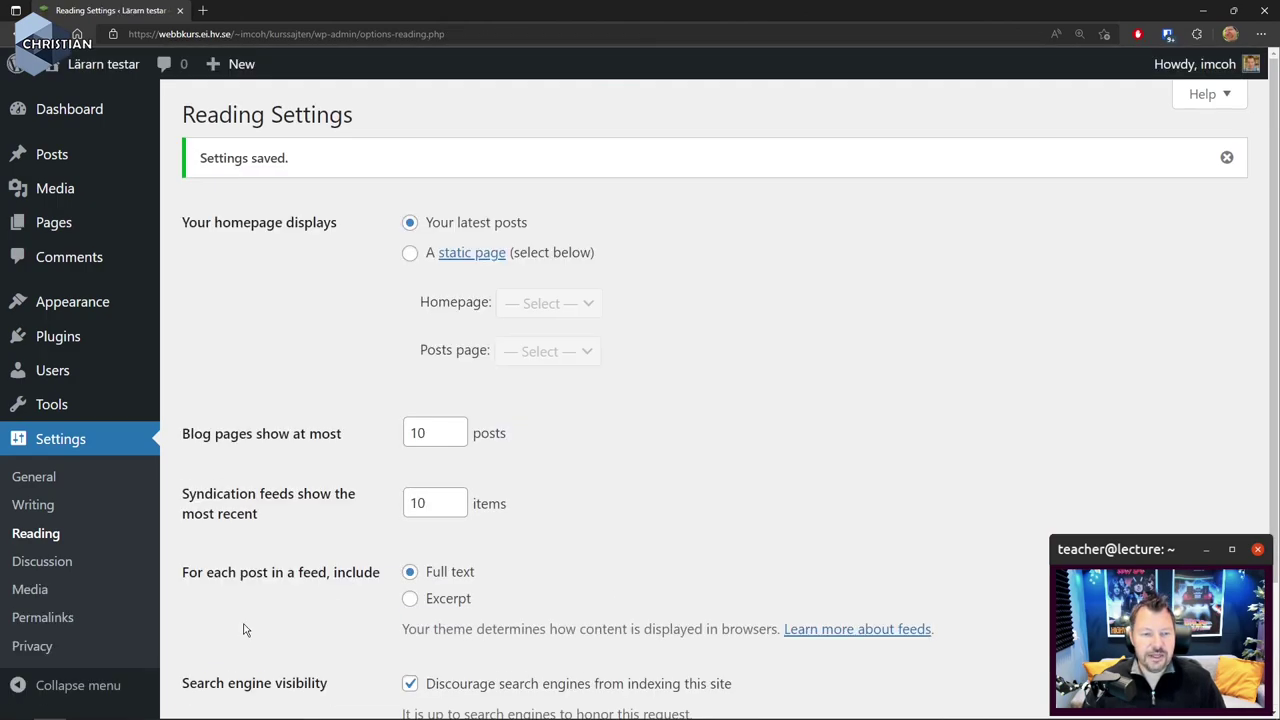
pyautogui.moveTo(112, 80)
pyautogui.click(79, 101)
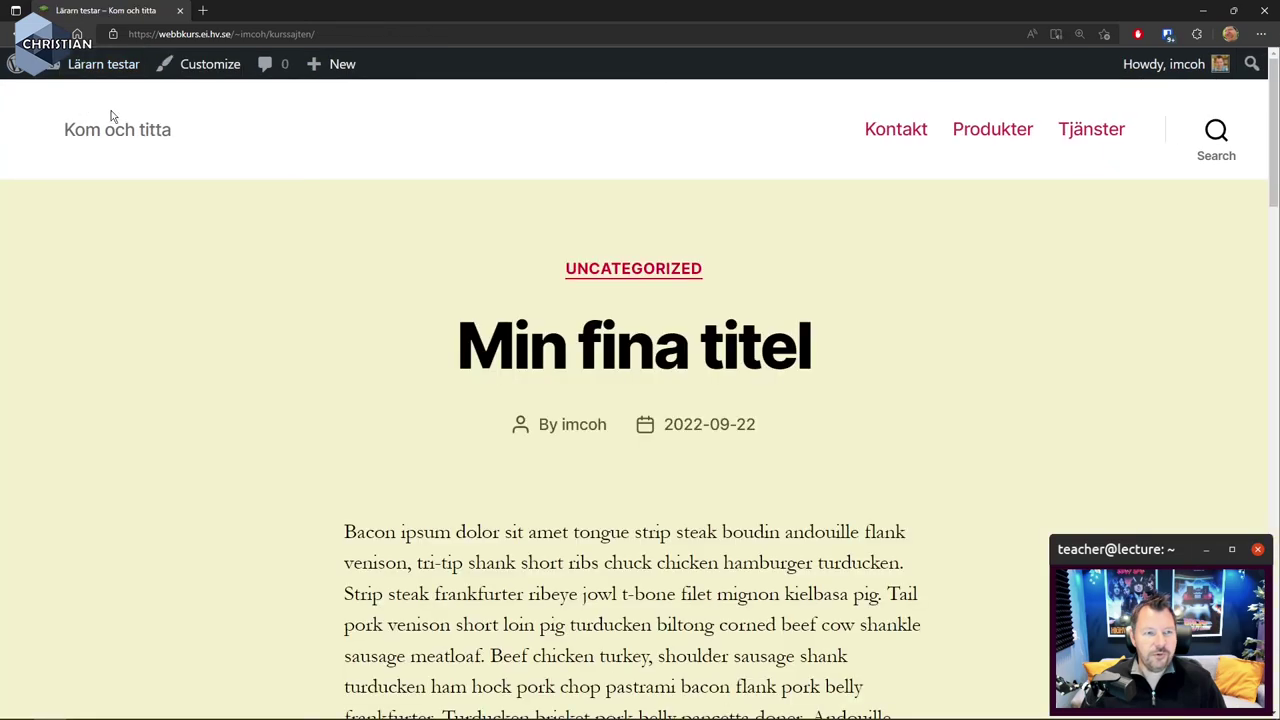